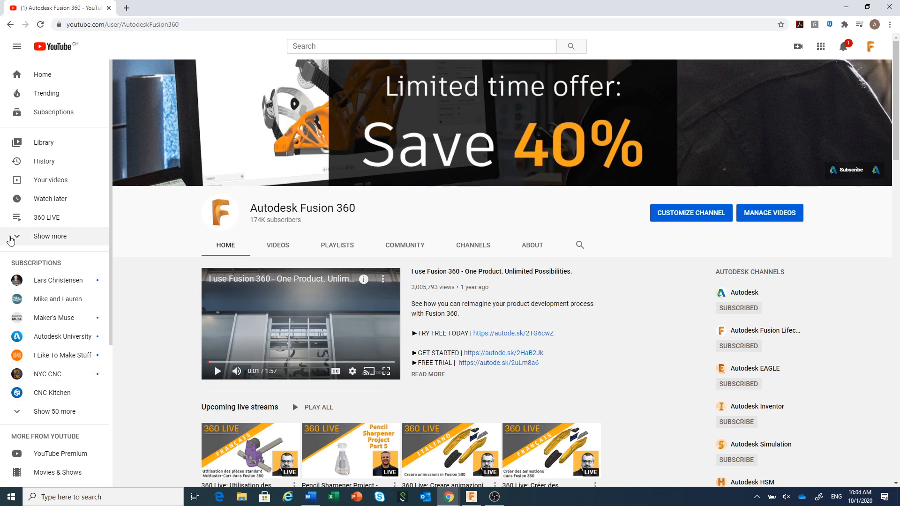
Step: Open the "Contenu Fusion 360 en Français" playlist on YouTube and look through its videos
{"action": "left_click", "coordinate": [11, 240]}
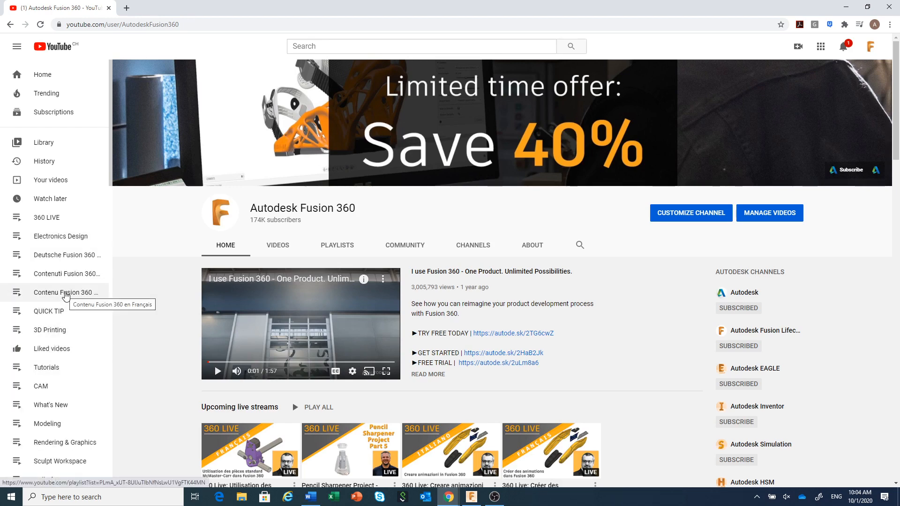
{"action": "left_click", "coordinate": [65, 294]}
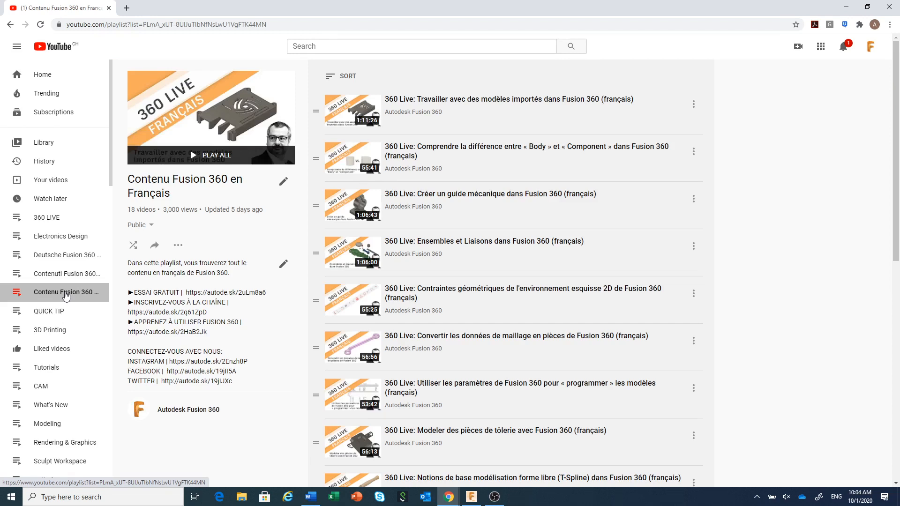
{"action": "scroll", "coordinate": [837, 221], "scroll_direction": "down", "scroll_amount": 1}
{"action": "scroll", "coordinate": [838, 221], "scroll_direction": "up", "scroll_amount": 1}
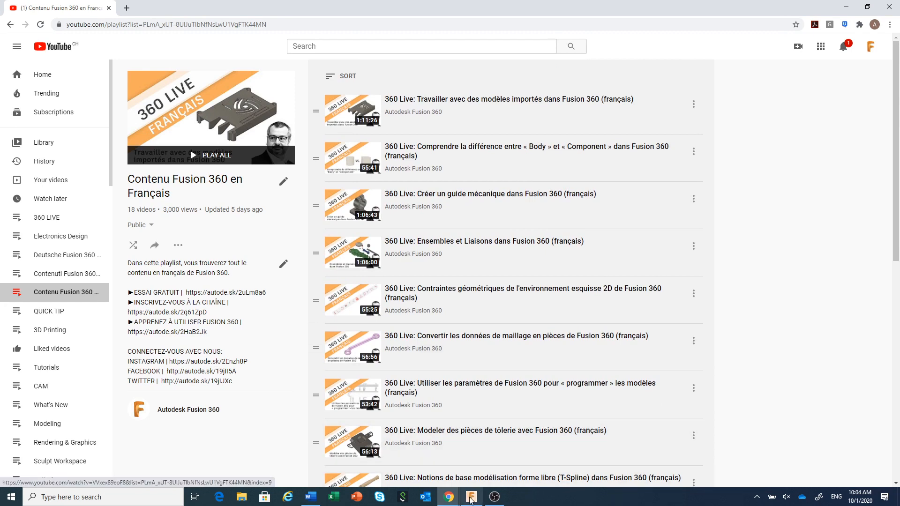
Step: Switch to Fusion 360 and view the finished slider assembly in the McMaster_Carr_Assembly_Demo design
{"action": "left_click", "coordinate": [478, 501]}
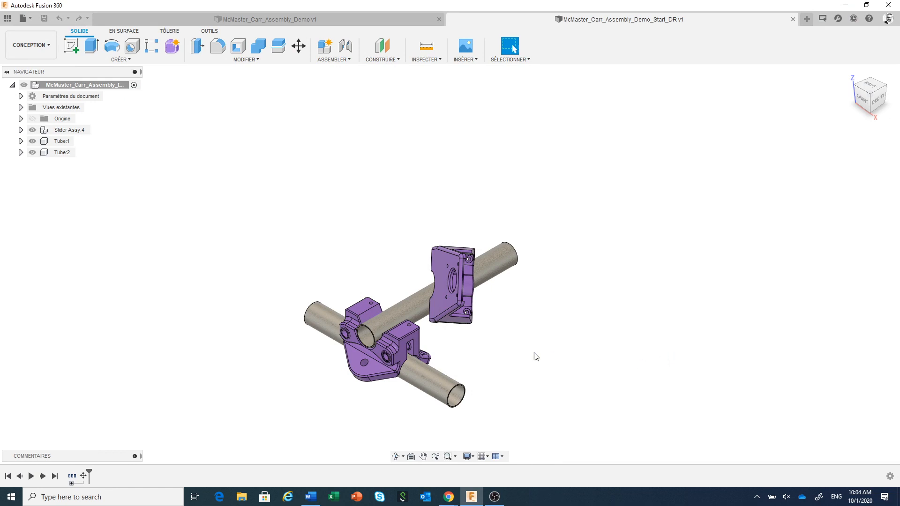
{"action": "left_click", "coordinate": [331, 19]}
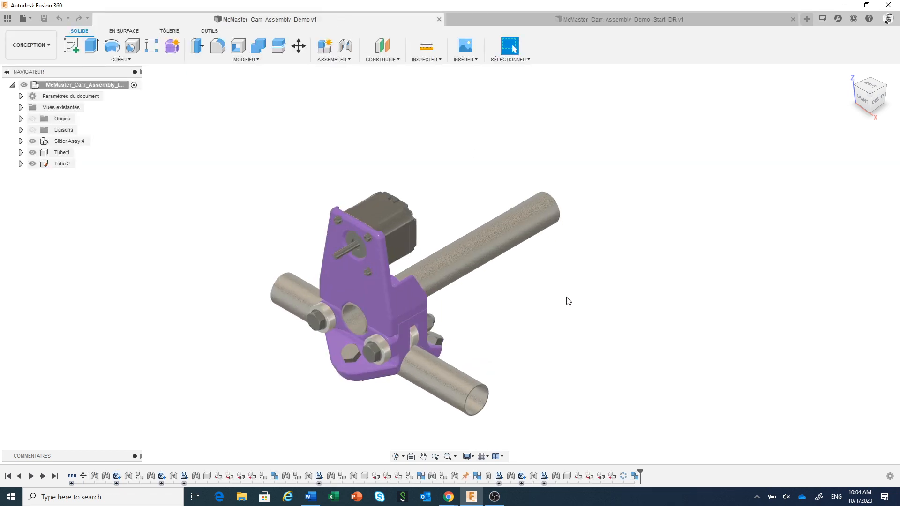
{"action": "middle_click_drag", "start_coordinate": [566, 302], "coordinate": [581, 251]}
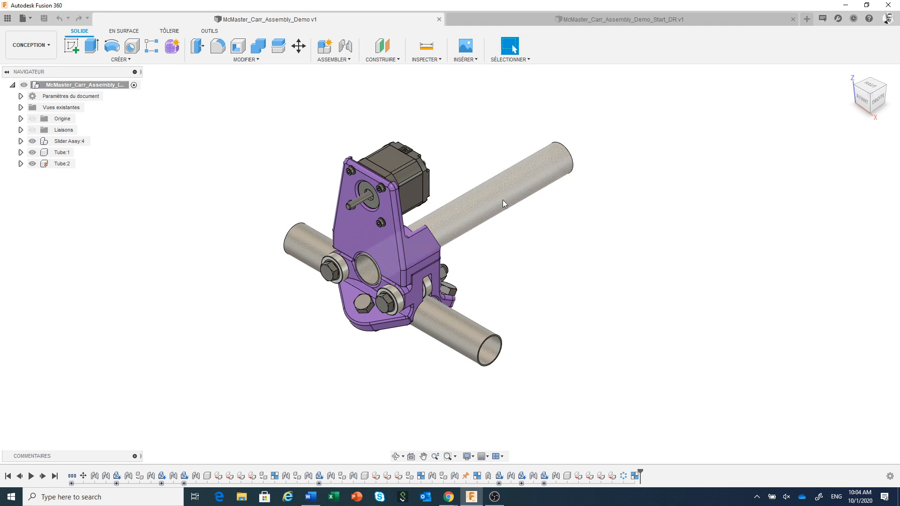
Step: Move the slider assembly a short distance along the cross tube to try its motion, and revert the components to their previous position
{"action": "mouse_move", "coordinate": [496, 200]}
{"action": "left_mouse_down"}
{"action": "mouse_move", "coordinate": [518, 209]}
{"action": "mouse_move", "coordinate": [485, 195]}
{"action": "mouse_move", "coordinate": [496, 198]}
{"action": "mouse_move", "coordinate": [497, 189]}
{"action": "left_mouse_up"}
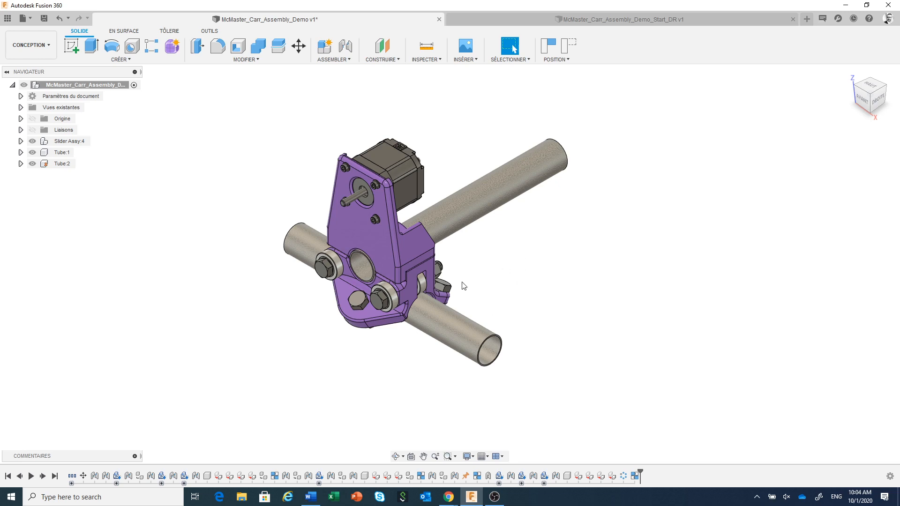
{"action": "scroll", "coordinate": [380, 307], "scroll_direction": "up", "scroll_amount": 1}
{"action": "scroll", "coordinate": [379, 306], "scroll_direction": "up", "scroll_amount": 2}
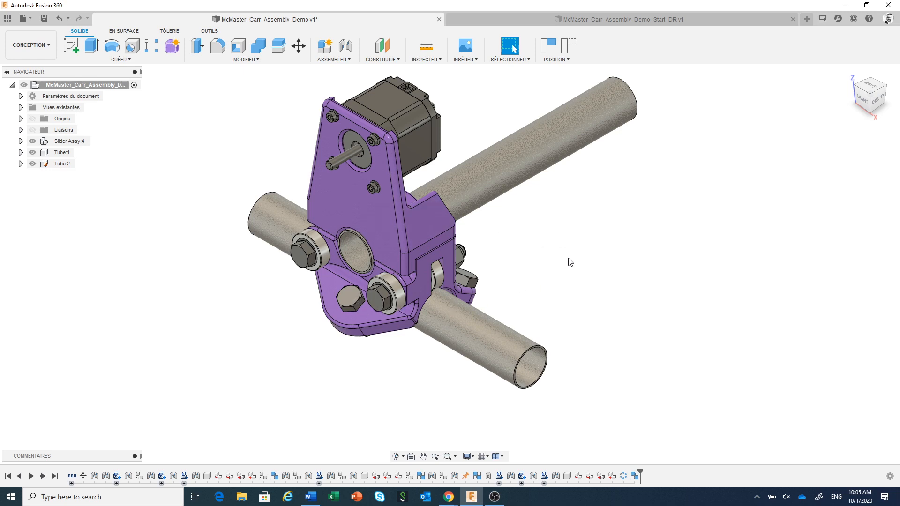
{"action": "scroll", "coordinate": [570, 261], "scroll_direction": "down", "scroll_amount": 2}
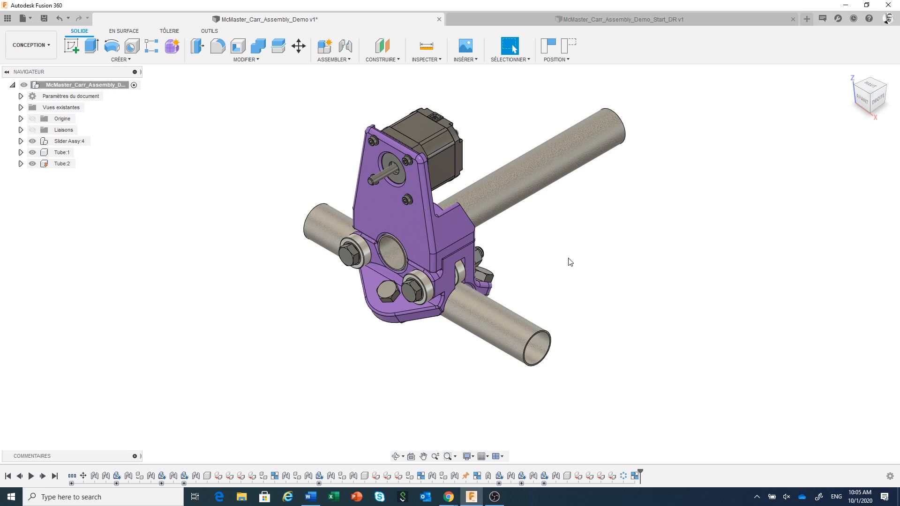
{"action": "left_click", "coordinate": [571, 47]}
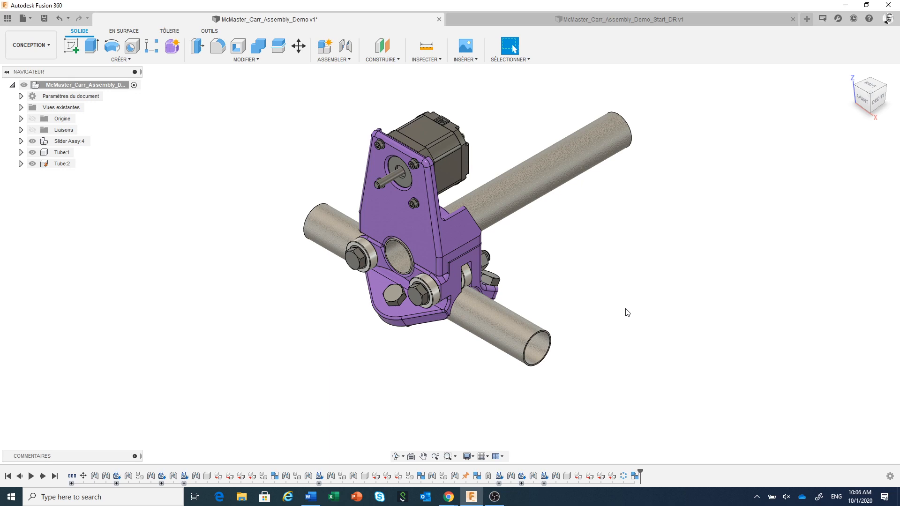
Step: Switch to the McMaster_Carr_Assembly_Demo_Start_DR design and bring its unassembled purple brackets and tubes into view
{"action": "left_click", "coordinate": [581, 20]}
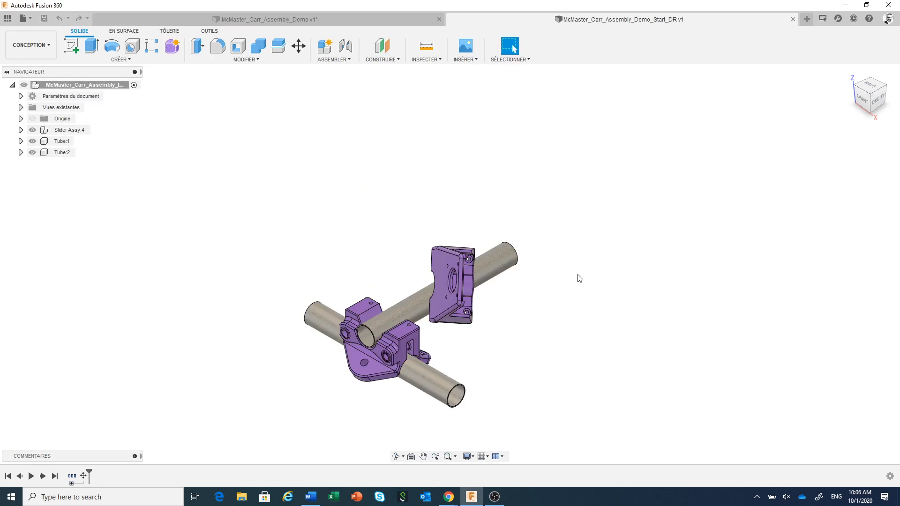
{"action": "scroll", "coordinate": [578, 274], "scroll_direction": "up", "scroll_amount": 1}
{"action": "middle_click_drag", "start_coordinate": [578, 275], "coordinate": [618, 229]}
{"action": "scroll", "coordinate": [592, 247], "scroll_direction": "up", "scroll_amount": 2}
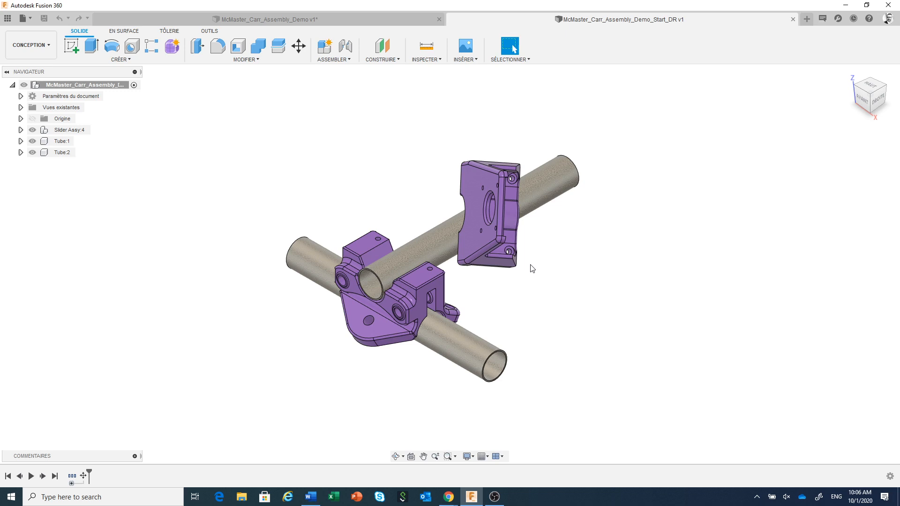
{"action": "scroll", "coordinate": [532, 268], "scroll_direction": "up", "scroll_amount": 2}
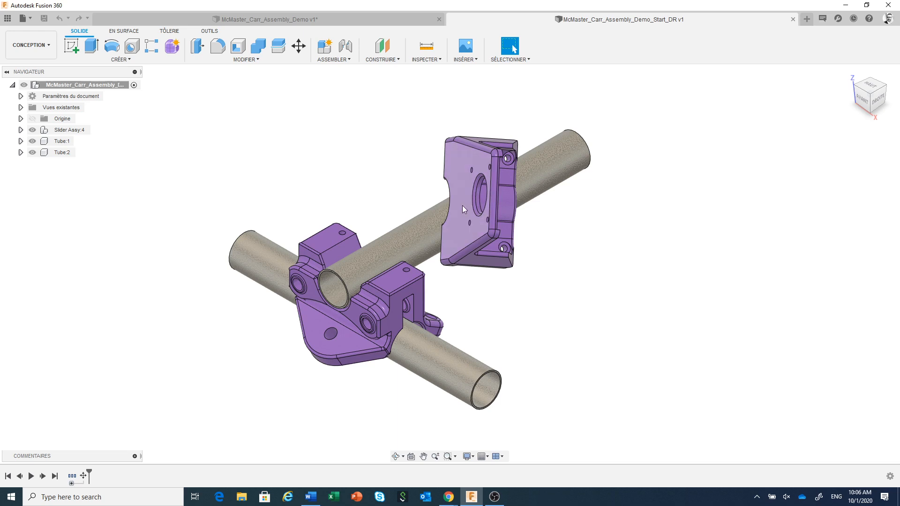
Step: Start a joint from a screw hole on the top part's underside to the matching hole on the bottom part's upper face
{"action": "left_click", "coordinate": [349, 48]}
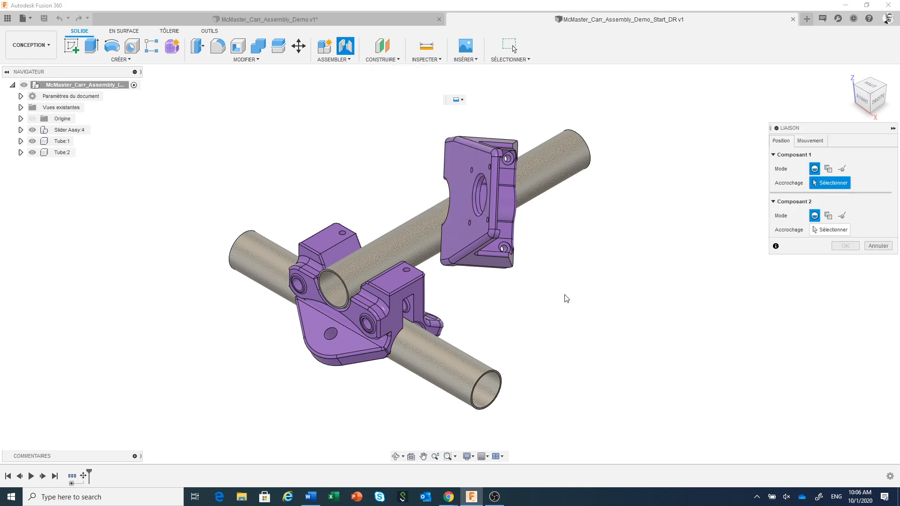
{"action": "middle_click_drag", "start_coordinate": [566, 298], "coordinate": [653, 233]}
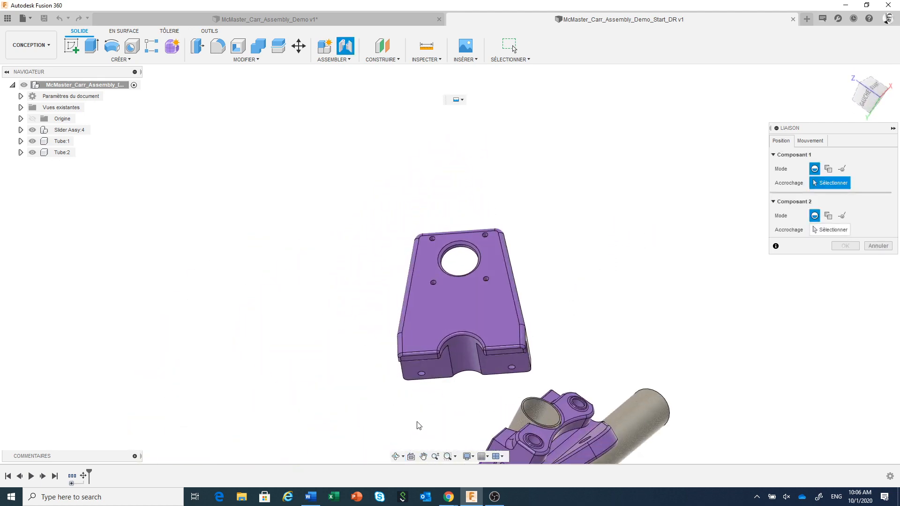
{"action": "scroll", "coordinate": [427, 384], "scroll_direction": "up", "scroll_amount": 5}
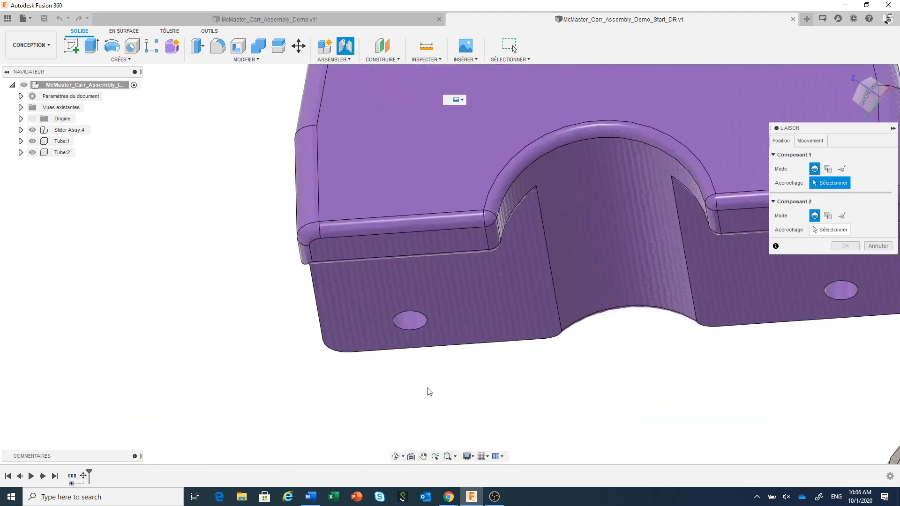
{"action": "left_click", "coordinate": [419, 331]}
{"action": "scroll", "coordinate": [418, 328], "scroll_direction": "down", "scroll_amount": 10}
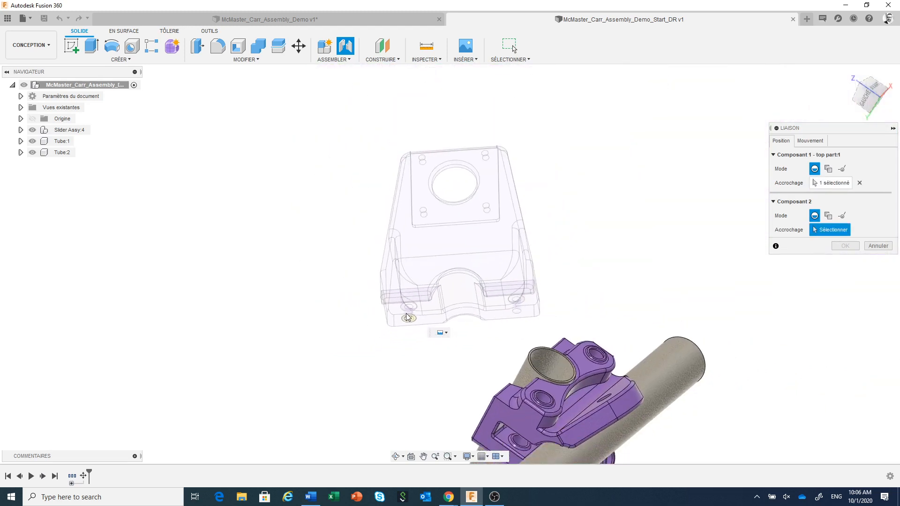
{"action": "middle_click_drag", "start_coordinate": [407, 315], "coordinate": [493, 393], "text": "shift"}
{"action": "scroll", "coordinate": [517, 363], "scroll_direction": "up", "scroll_amount": 3}
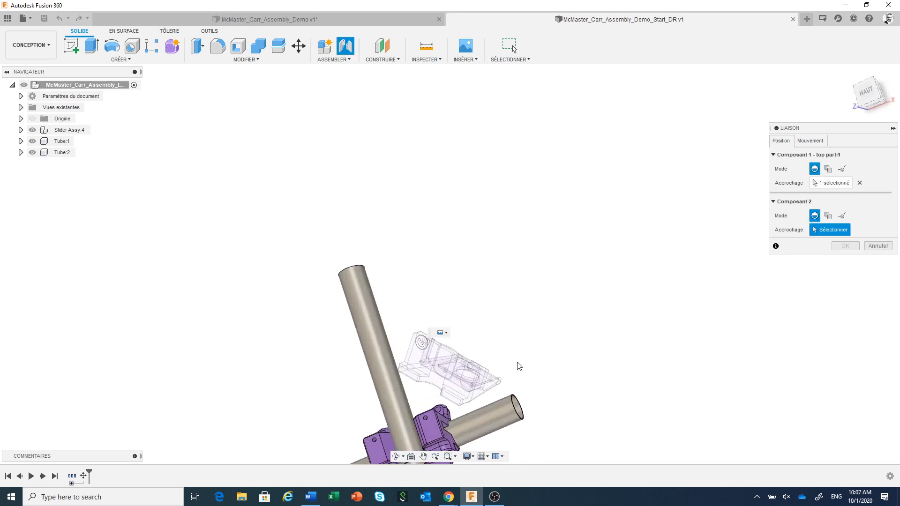
{"action": "middle_click_drag", "start_coordinate": [536, 339], "coordinate": [588, 240]}
{"action": "scroll", "coordinate": [448, 300], "scroll_direction": "up", "scroll_amount": 1}
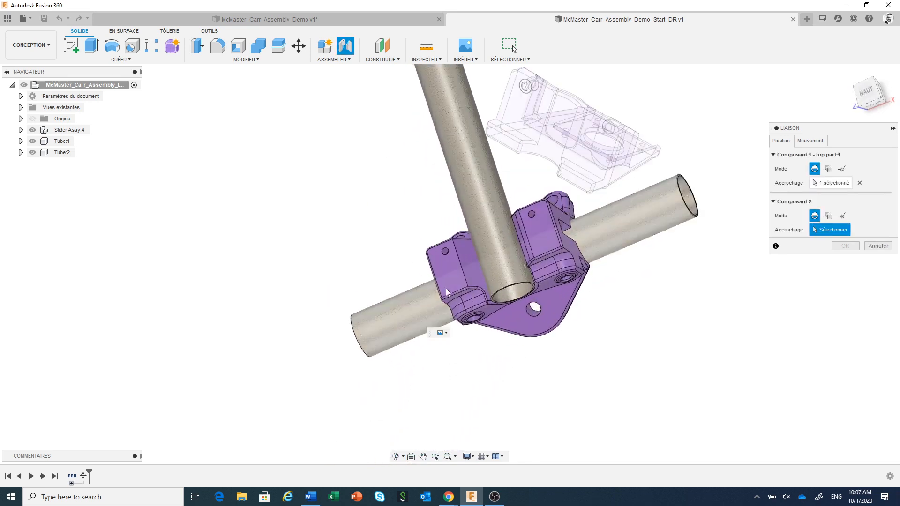
{"action": "scroll", "coordinate": [445, 254], "scroll_direction": "up", "scroll_amount": 3}
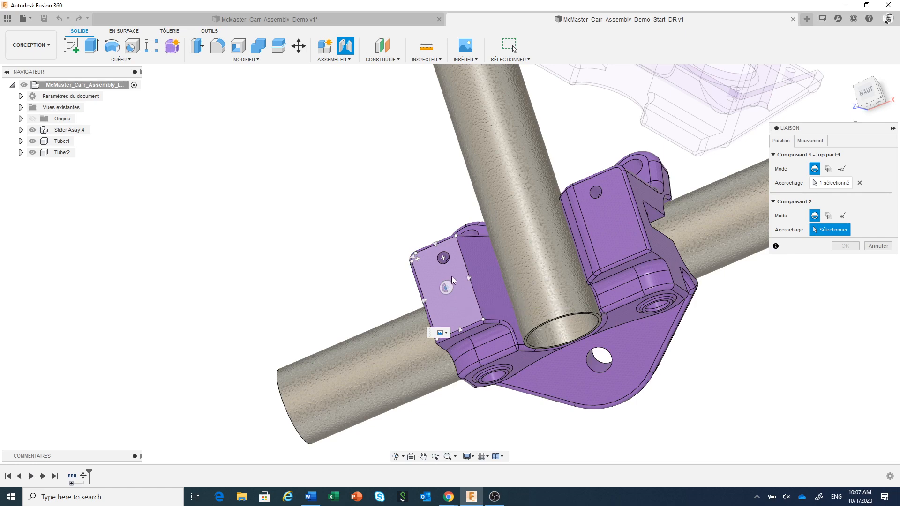
{"action": "left_click", "coordinate": [446, 260]}
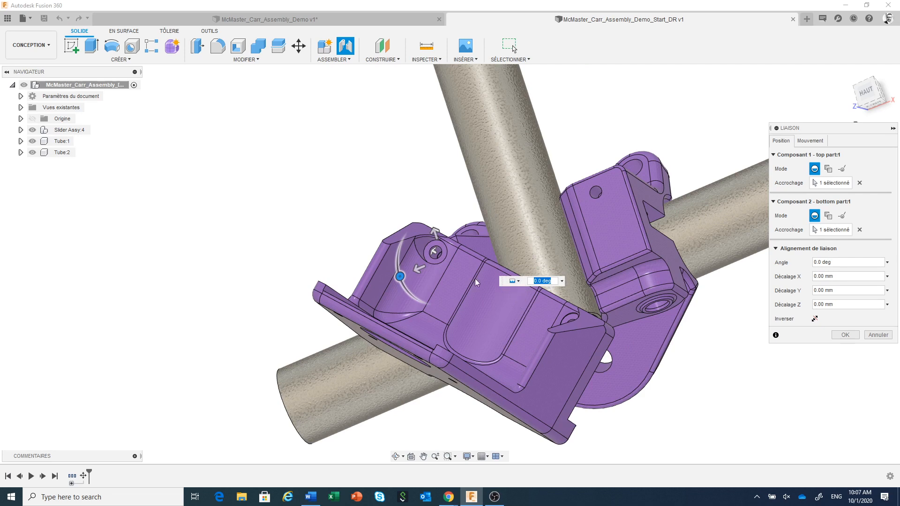
Step: Set the joint between the top and bottom parts to the Révolution motion type and create it
{"action": "scroll", "coordinate": [388, 183], "scroll_direction": "down", "scroll_amount": 2}
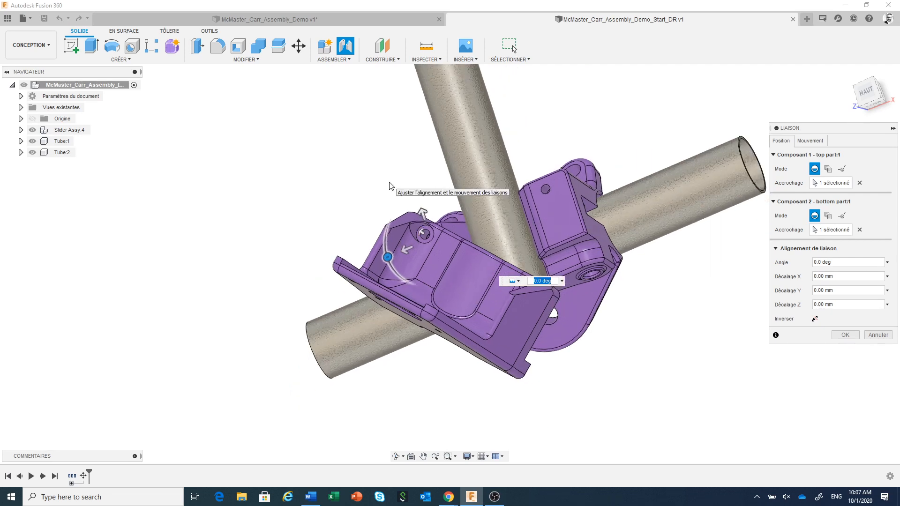
{"action": "middle_click_drag", "start_coordinate": [388, 182], "coordinate": [310, 177]}
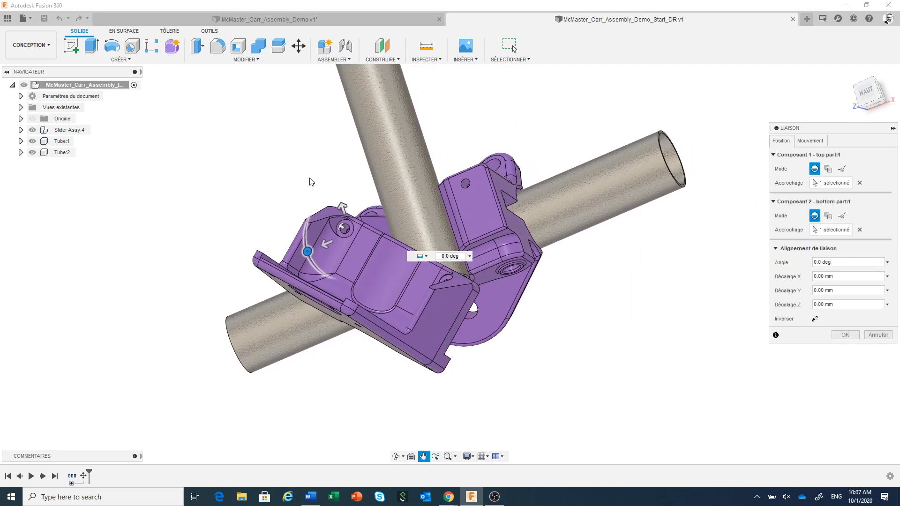
{"action": "left_click", "coordinate": [430, 259]}
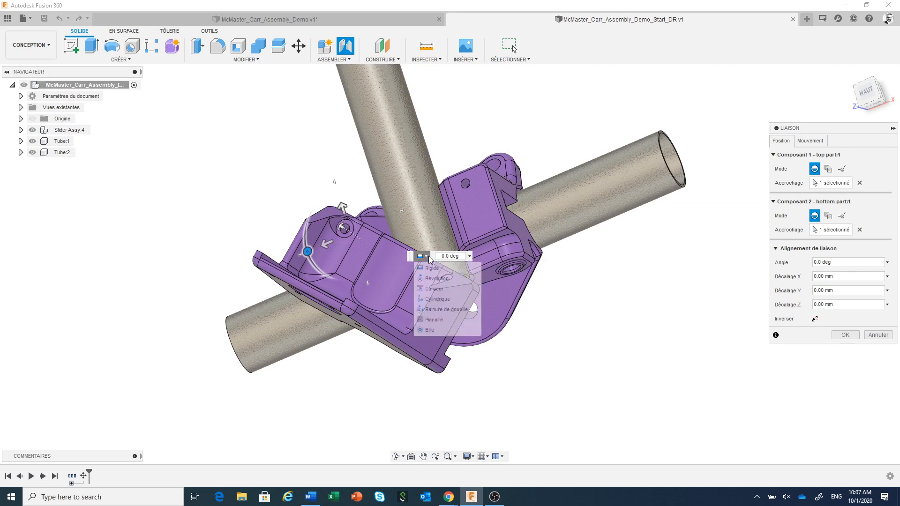
{"action": "left_click", "coordinate": [428, 280]}
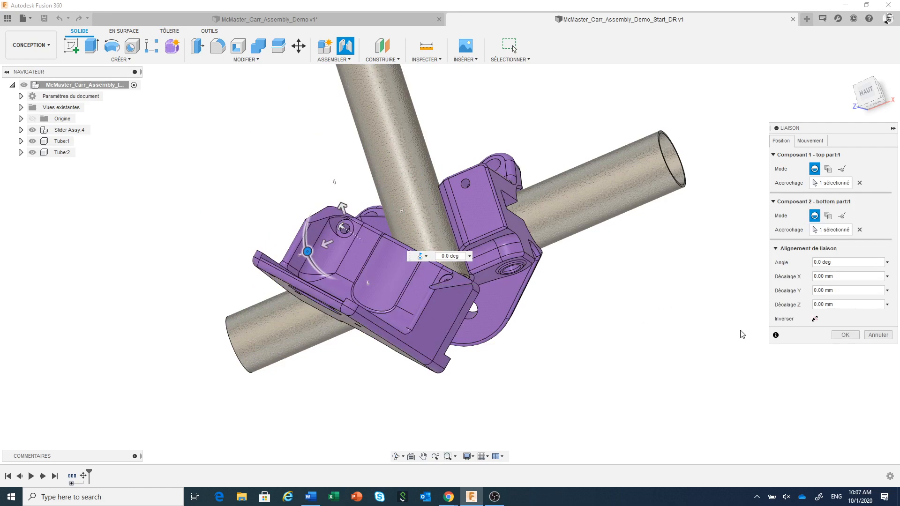
{"action": "left_click", "coordinate": [845, 335]}
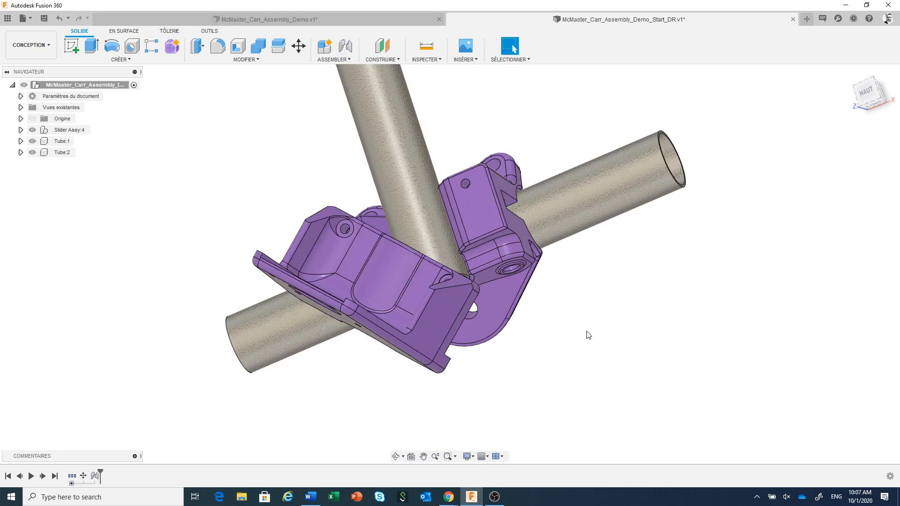
Step: Add a second revolute joint between the remaining screw holes of the top and bottom parts, accepting the additional joint between them
{"action": "middle_click_drag", "start_coordinate": [587, 336], "coordinate": [582, 244]}
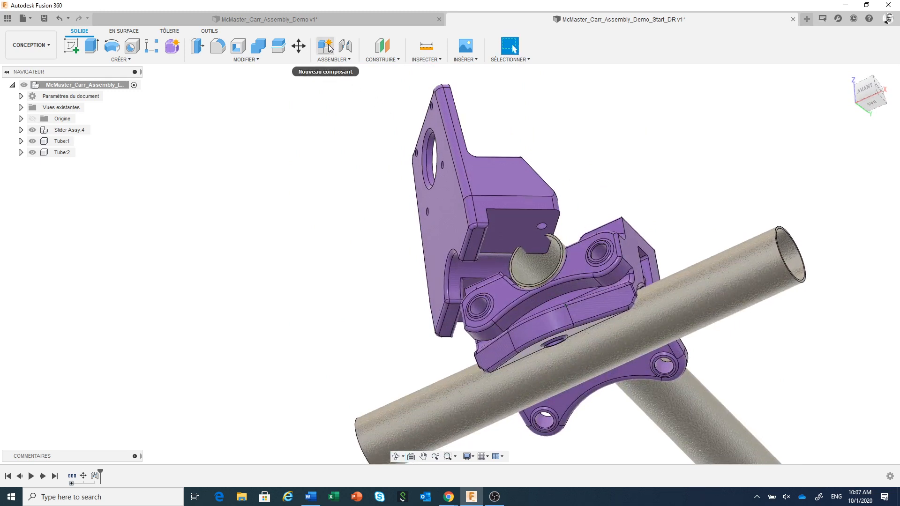
{"action": "left_click", "coordinate": [346, 47]}
{"action": "scroll", "coordinate": [525, 216], "scroll_direction": "up", "scroll_amount": 4}
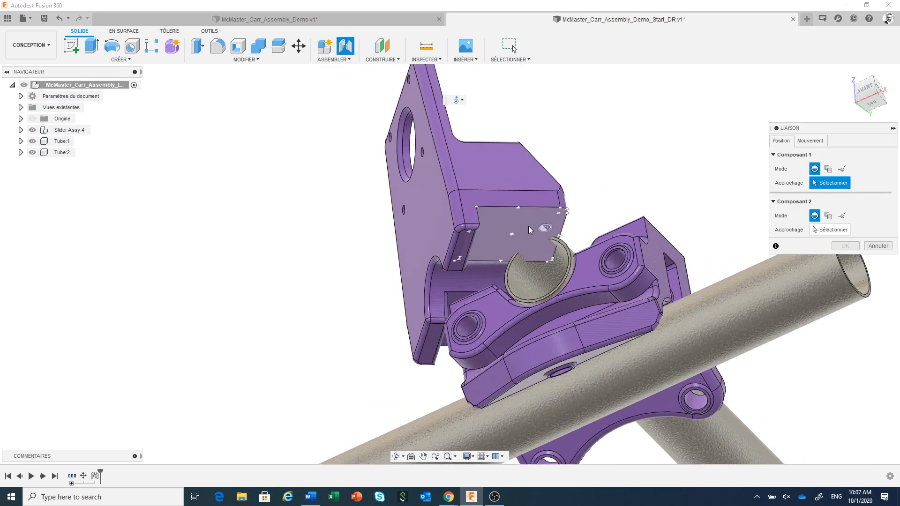
{"action": "left_click", "coordinate": [542, 233]}
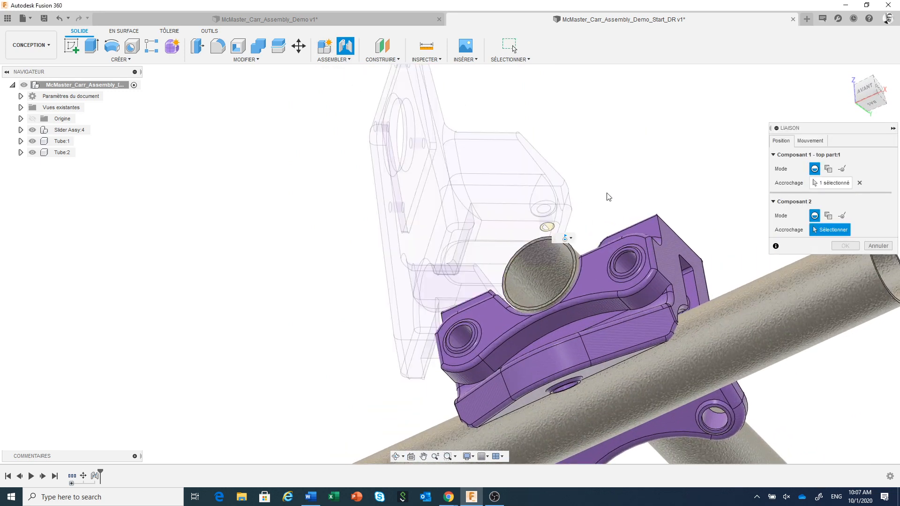
{"action": "scroll", "coordinate": [565, 169], "scroll_direction": "down", "scroll_amount": 2}
{"action": "left_click", "coordinate": [617, 180]}
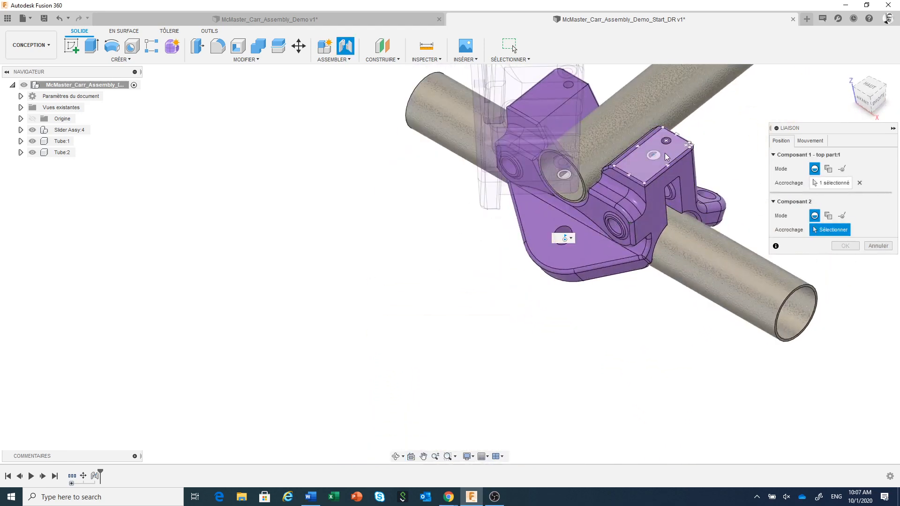
{"action": "left_click", "coordinate": [668, 143]}
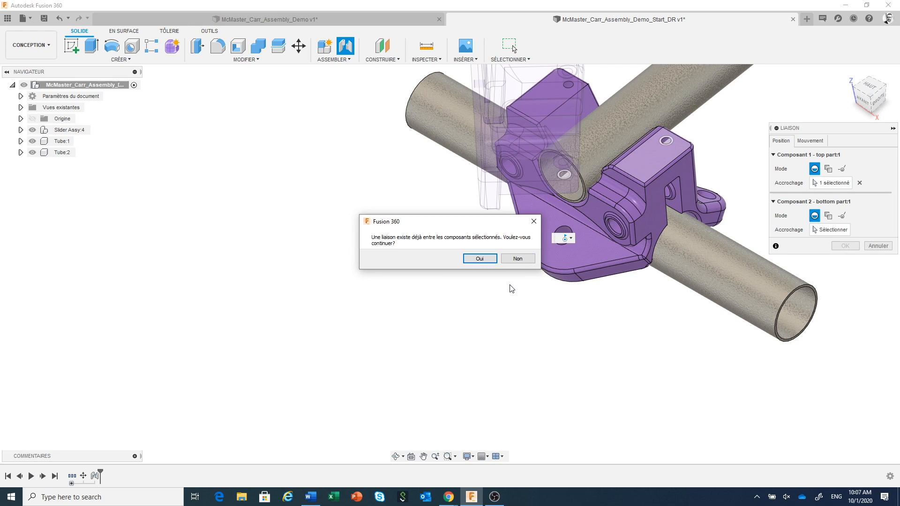
{"action": "left_click", "coordinate": [481, 258]}
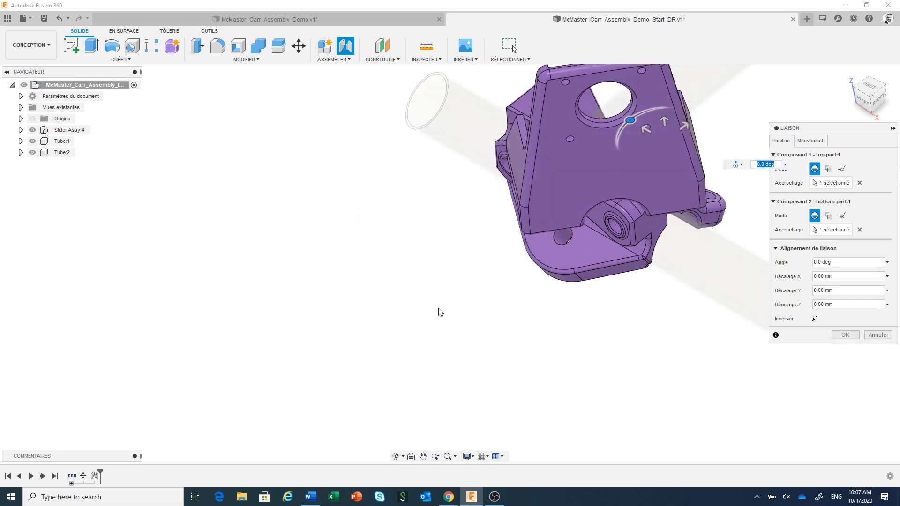
{"action": "middle_click_drag", "start_coordinate": [444, 312], "coordinate": [340, 372]}
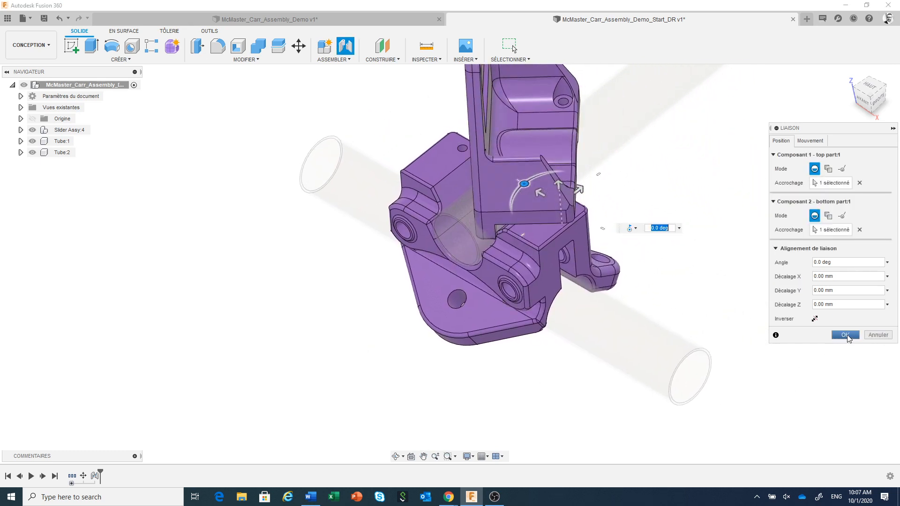
{"action": "left_click", "coordinate": [845, 335]}
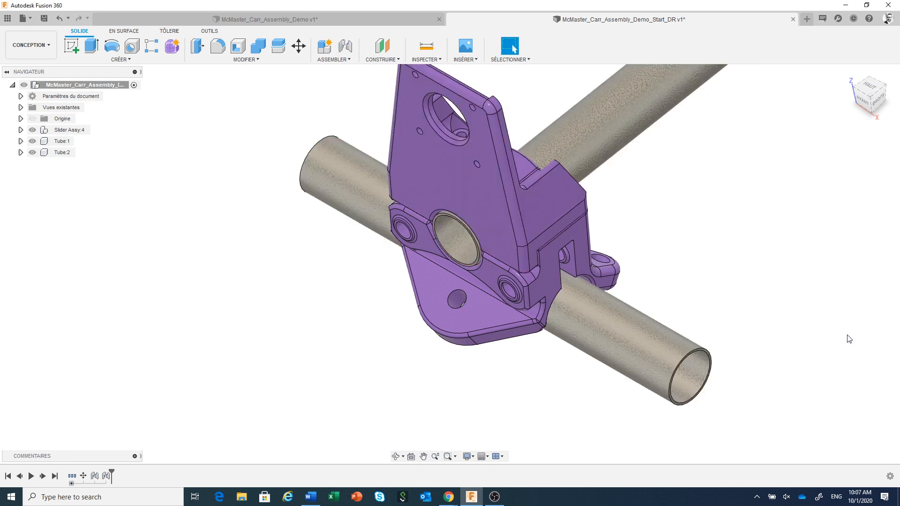
{"action": "scroll", "coordinate": [732, 337], "scroll_direction": "down", "scroll_amount": 3}
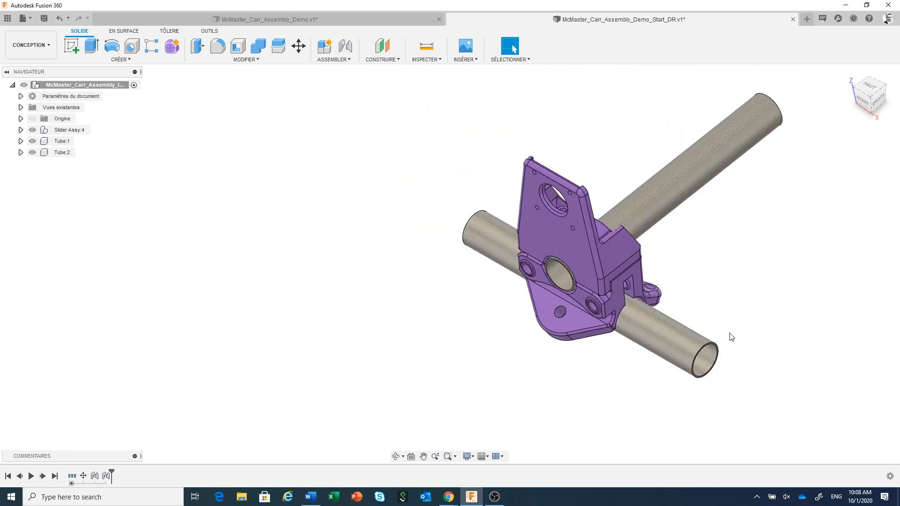
Step: Open the McMaster-Carr component catalogue for insertion into the design, then move and enlarge its window
{"action": "middle_click_drag", "start_coordinate": [729, 336], "coordinate": [680, 318]}
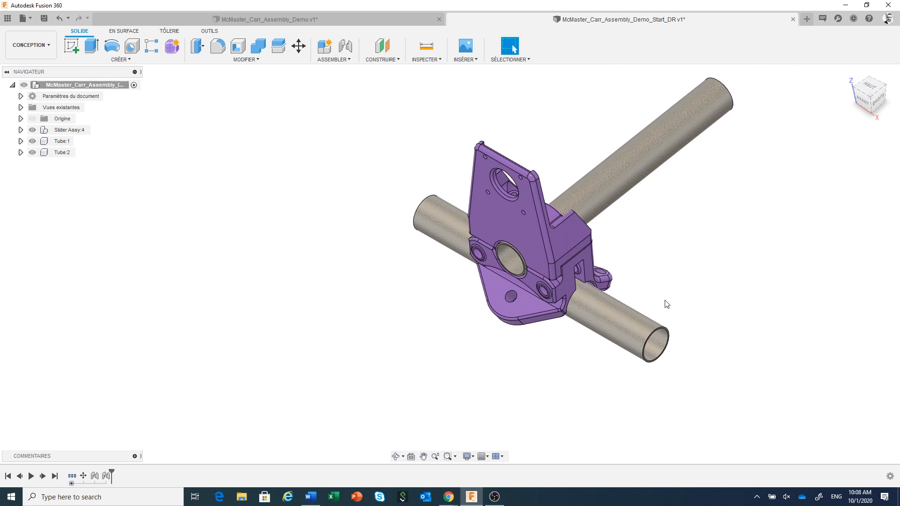
{"action": "scroll", "coordinate": [667, 304], "scroll_direction": "down", "scroll_amount": 1}
{"action": "middle_click_drag", "start_coordinate": [667, 304], "coordinate": [736, 276], "text": "shift"}
{"action": "middle_click_drag", "start_coordinate": [675, 357], "coordinate": [696, 207]}
{"action": "scroll", "coordinate": [594, 327], "scroll_direction": "up", "scroll_amount": 2}
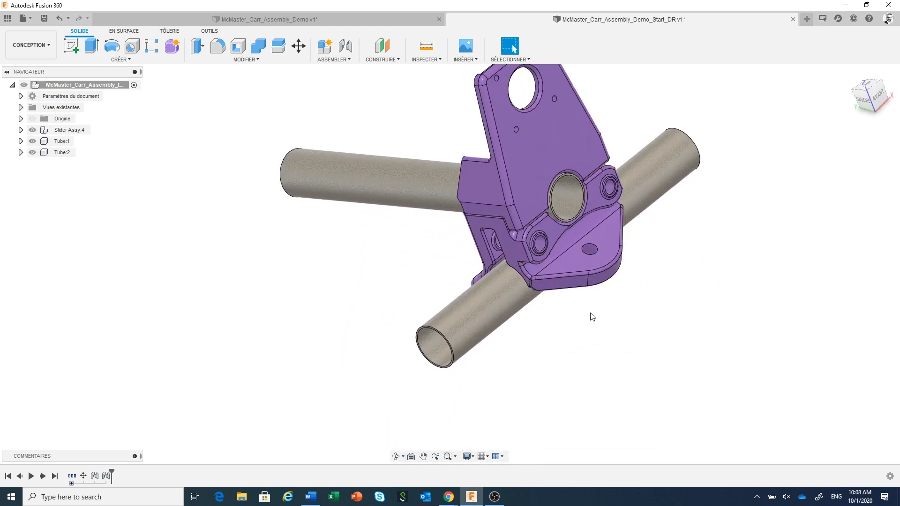
{"action": "scroll", "coordinate": [600, 352], "scroll_direction": "up", "scroll_amount": 1}
{"action": "scroll", "coordinate": [591, 352], "scroll_direction": "up", "scroll_amount": 1}
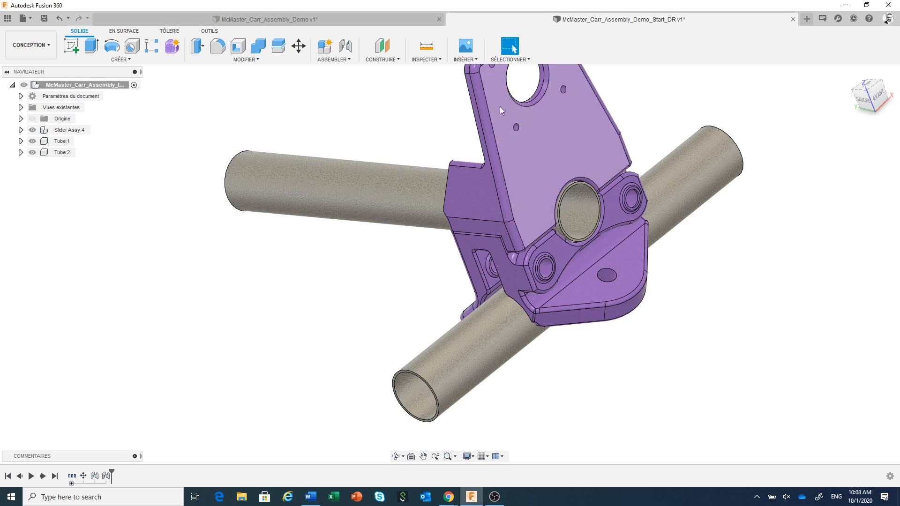
{"action": "left_click", "coordinate": [474, 61]}
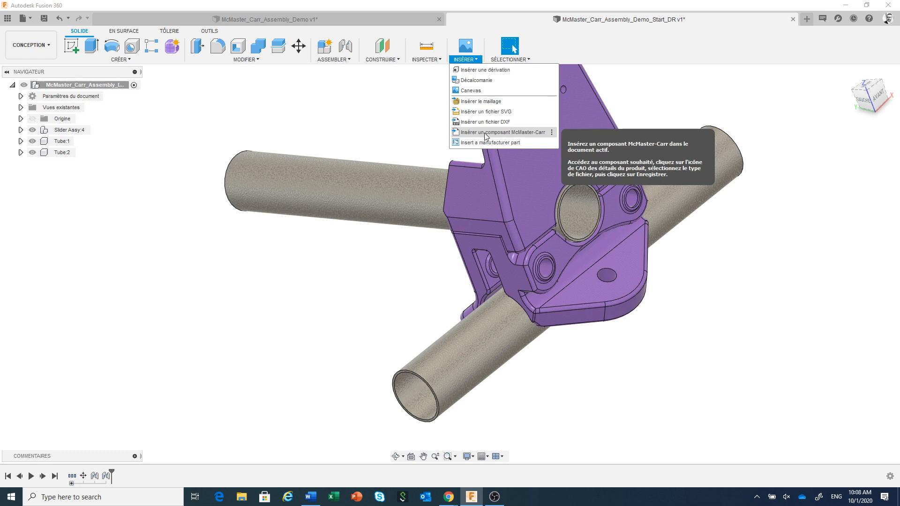
{"action": "left_click", "coordinate": [485, 135]}
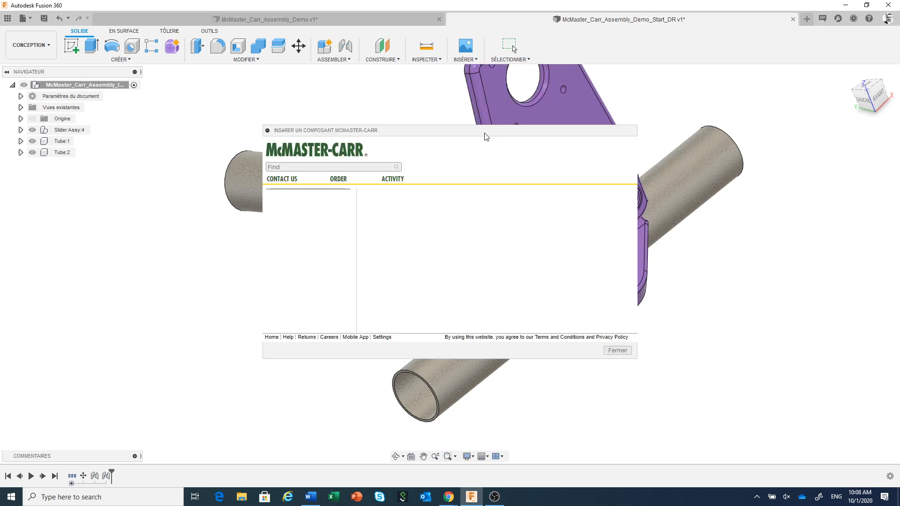
{"action": "left_click_drag", "start_coordinate": [486, 136], "coordinate": [382, 82]}
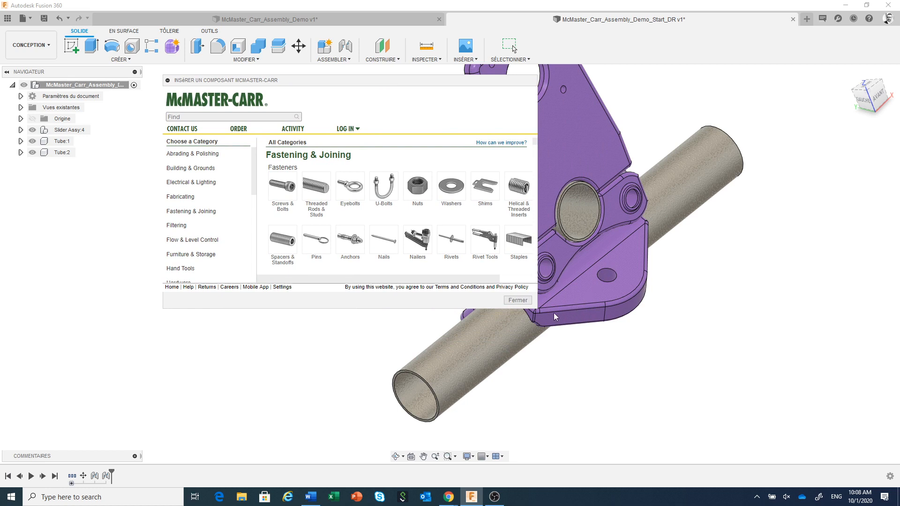
{"action": "left_click_drag", "start_coordinate": [538, 308], "coordinate": [700, 394]}
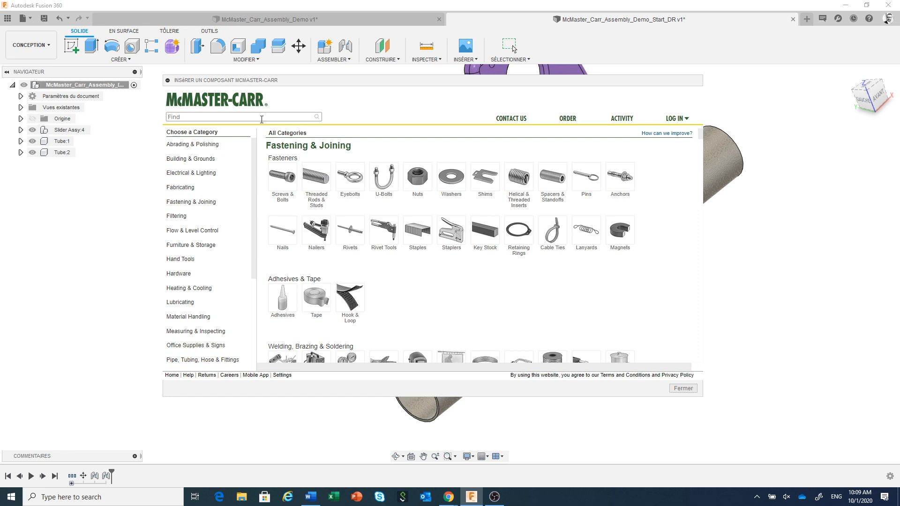
Step: Search the McMaster-Carr catalogue for 608 ball bearings and enlarge the catalogue window further
{"action": "type", "text": "608"}
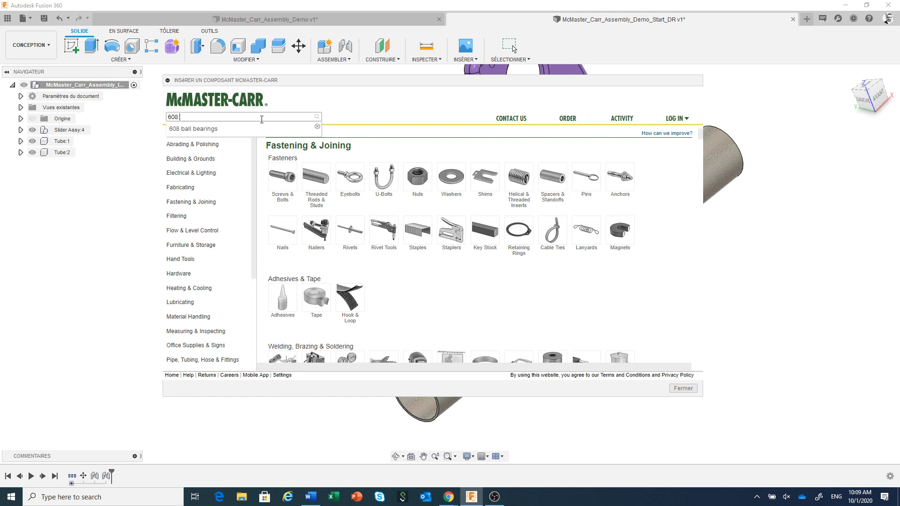
{"action": "left_click", "coordinate": [210, 131]}
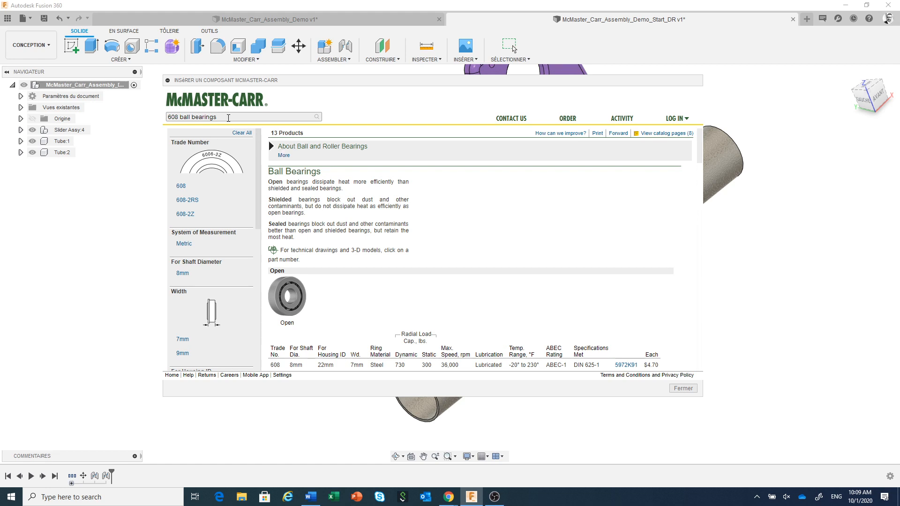
{"action": "left_click_drag", "start_coordinate": [300, 81], "coordinate": [270, 69]}
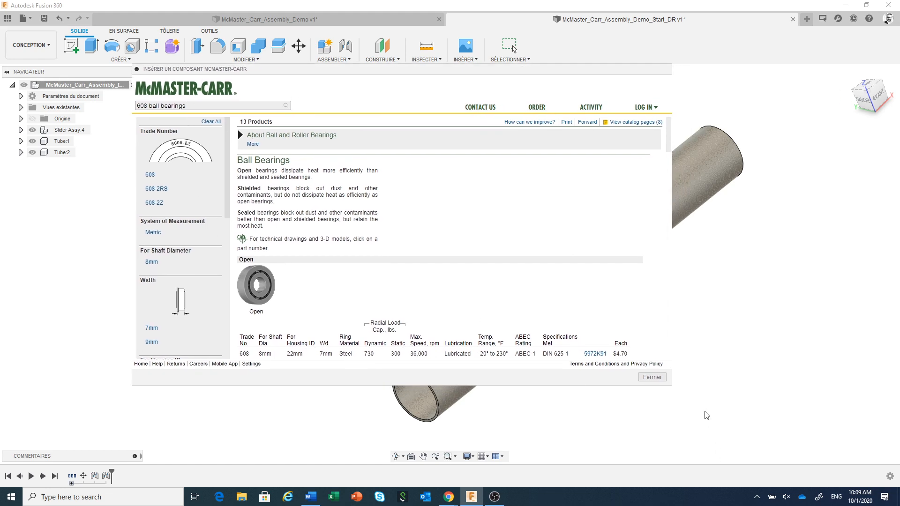
{"action": "left_click_drag", "start_coordinate": [671, 386], "coordinate": [766, 439]}
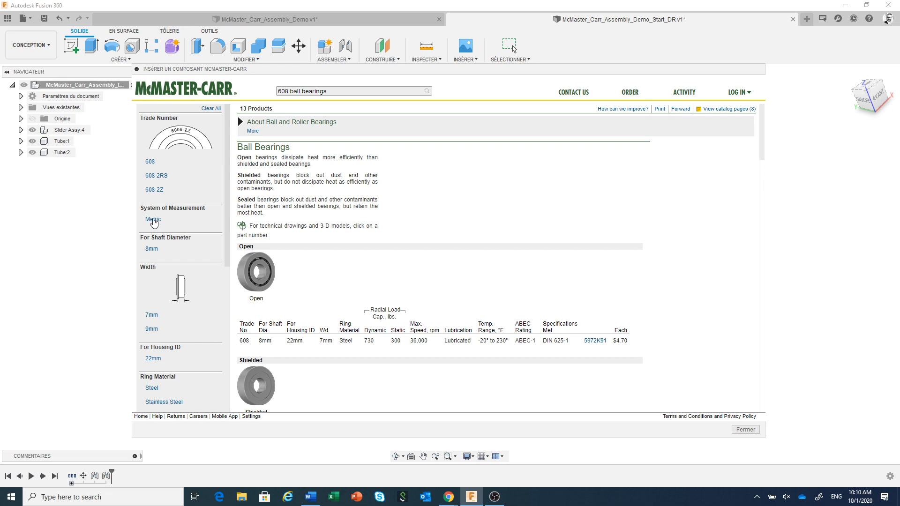
Step: Filter the 608 ball bearing results by the Metric measurement system and the Sealed seal type
{"action": "left_click", "coordinate": [153, 220]}
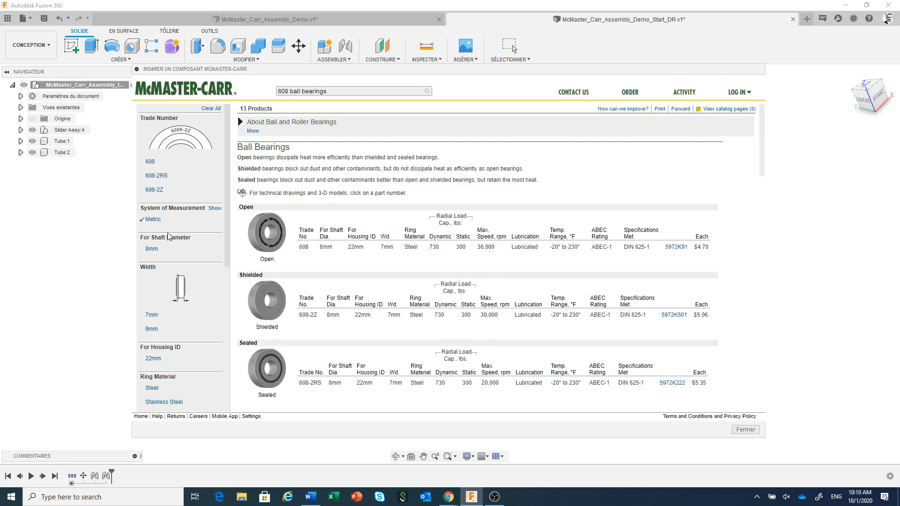
{"action": "left_click_drag", "start_coordinate": [227, 208], "coordinate": [236, 367]}
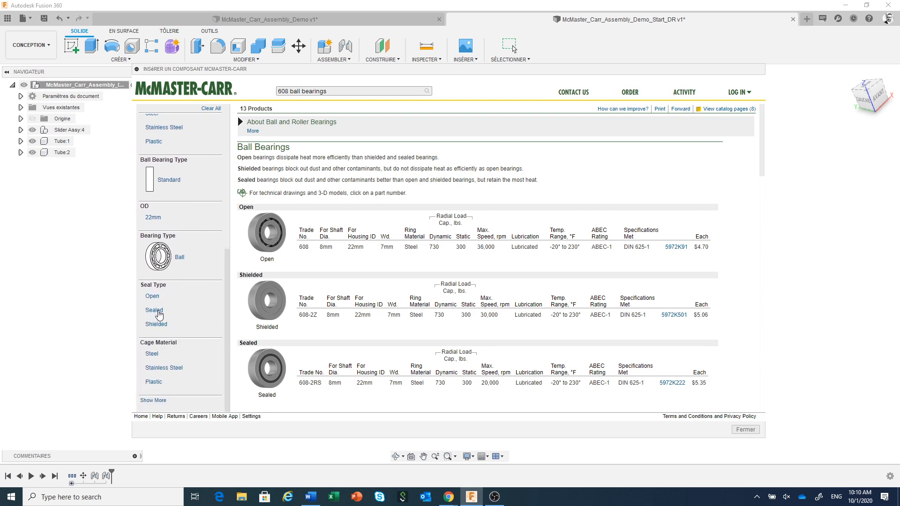
{"action": "left_click", "coordinate": [155, 312]}
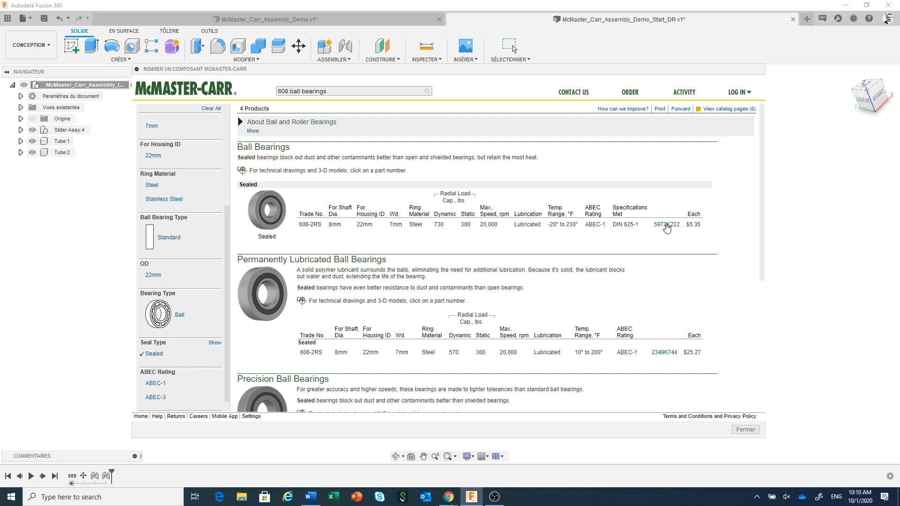
Step: Open the product detail of sealed 608-2RS bearing 5972K222 and insert its model in 3-D STEP format
{"action": "left_click", "coordinate": [667, 224]}
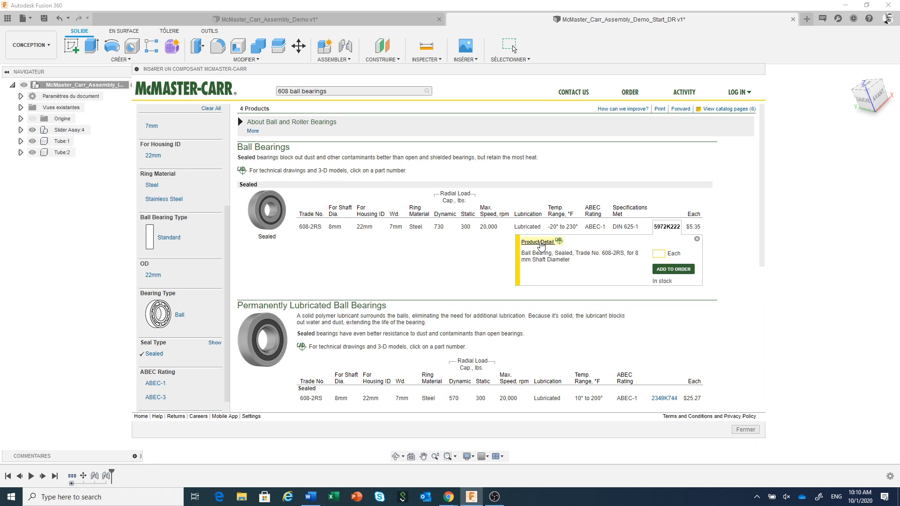
{"action": "left_click", "coordinate": [538, 243]}
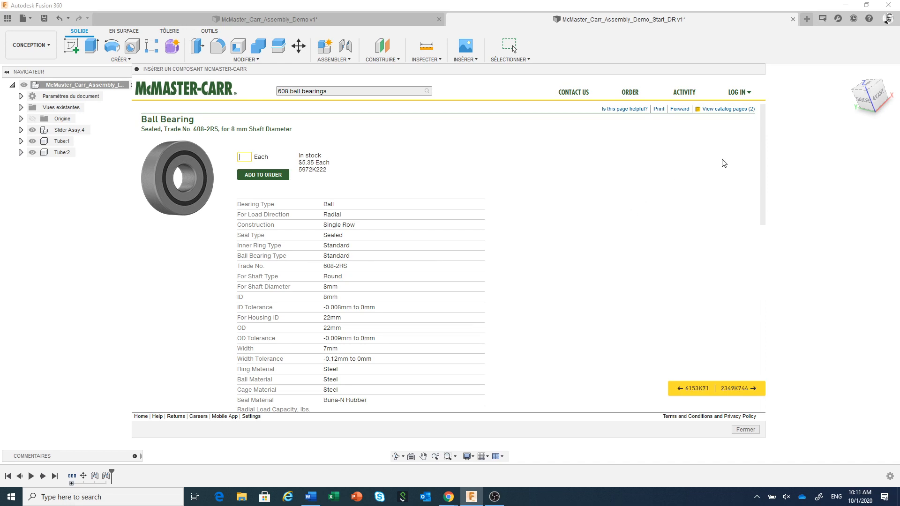
{"action": "left_click_drag", "start_coordinate": [760, 142], "coordinate": [753, 334]}
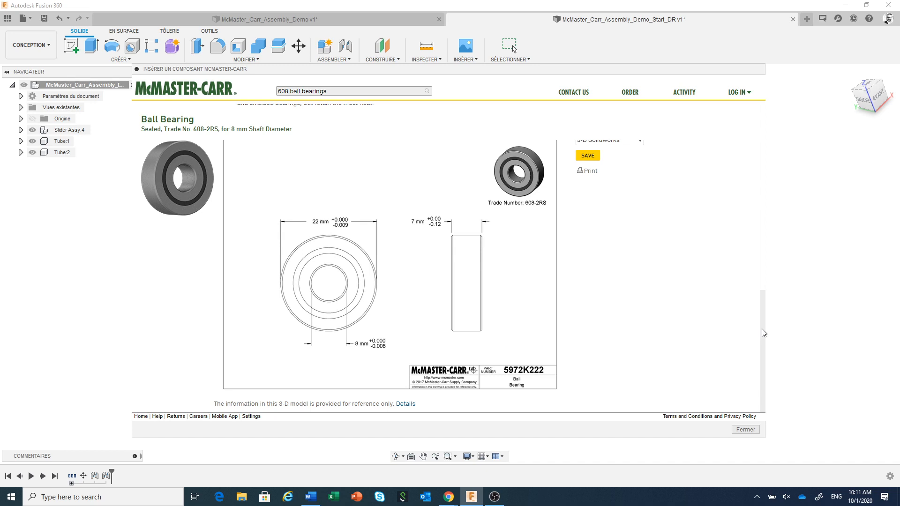
{"action": "left_click_drag", "start_coordinate": [763, 331], "coordinate": [766, 315]}
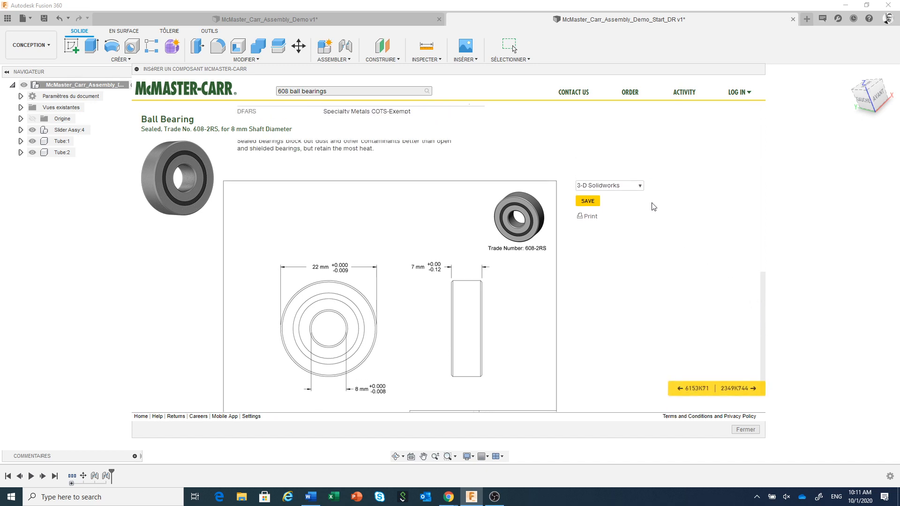
{"action": "left_click", "coordinate": [640, 188]}
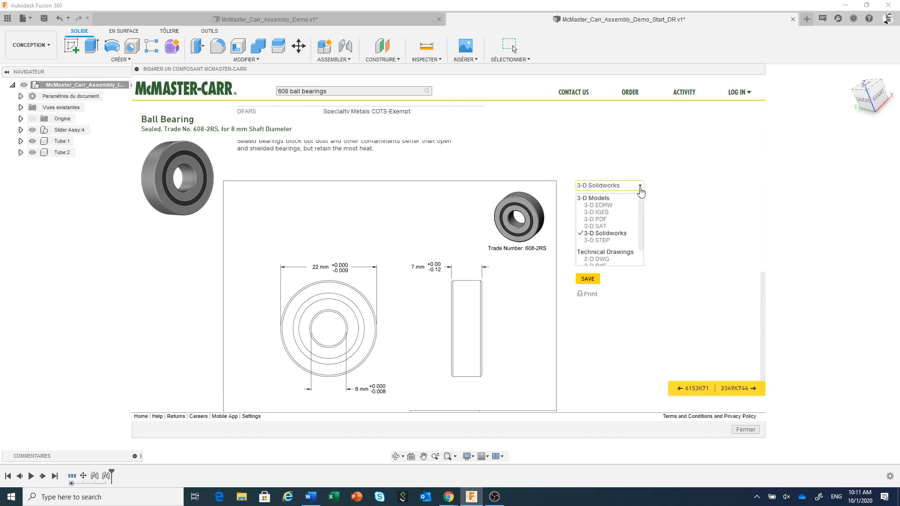
{"action": "left_click", "coordinate": [597, 240]}
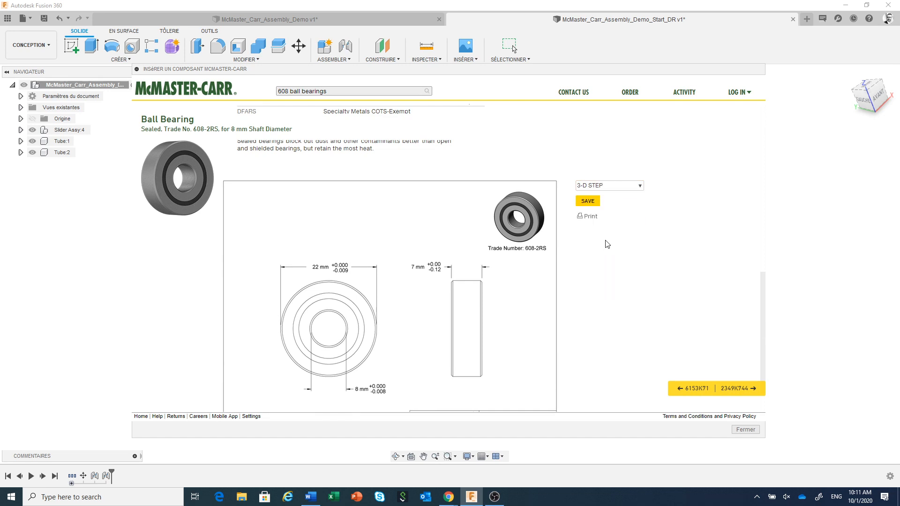
{"action": "left_click", "coordinate": [590, 201]}
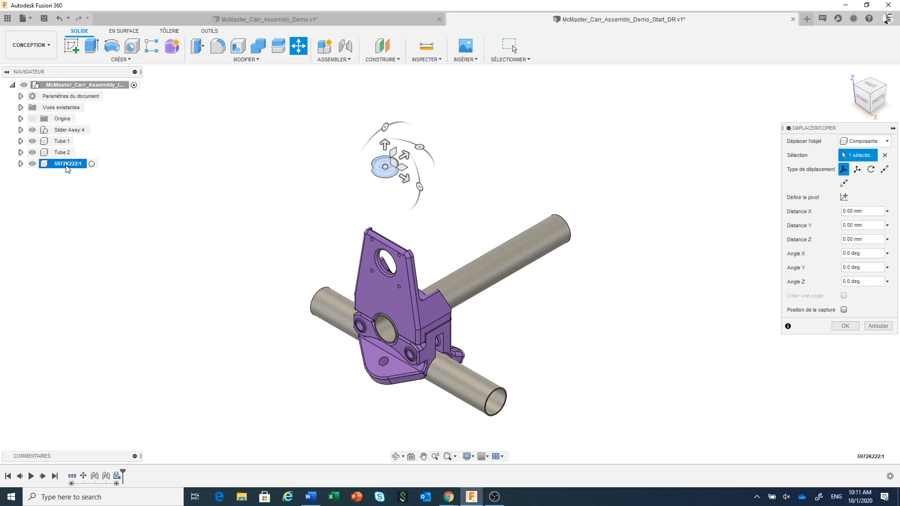
Step: Move the inserted bearing beside the bracket's bearing seat, lowering it about 30 mm along Z, and accept the move
{"action": "scroll", "coordinate": [395, 190], "scroll_direction": "up", "scroll_amount": 1}
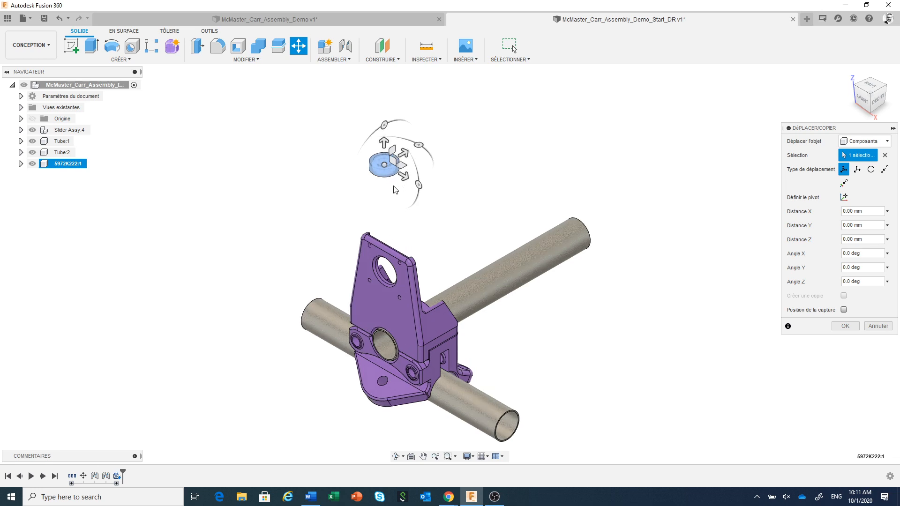
{"action": "middle_click_drag", "start_coordinate": [396, 189], "coordinate": [416, 173]}
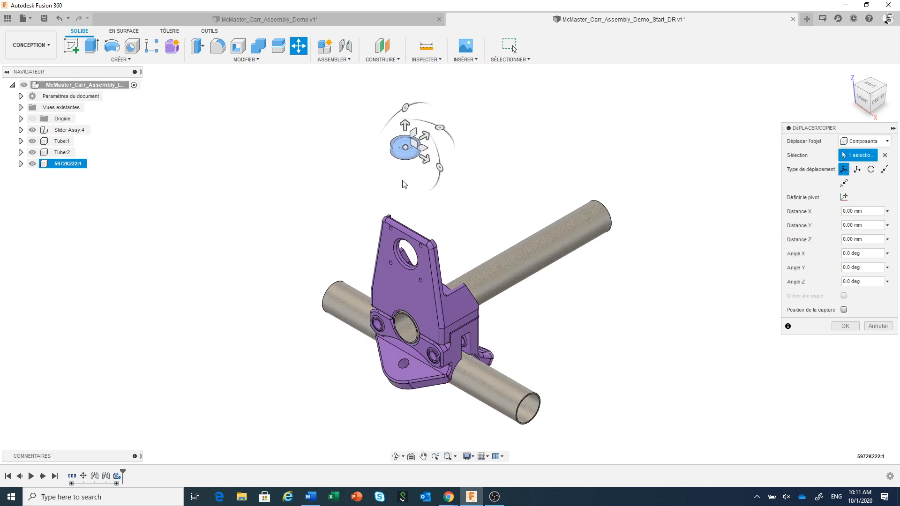
{"action": "scroll", "coordinate": [368, 334], "scroll_direction": "up", "scroll_amount": 2}
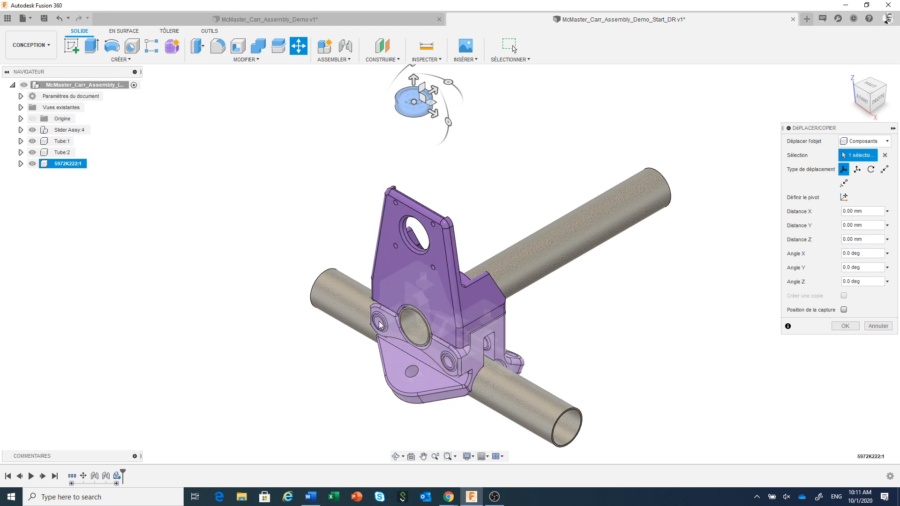
{"action": "scroll", "coordinate": [434, 218], "scroll_direction": "down", "scroll_amount": 1}
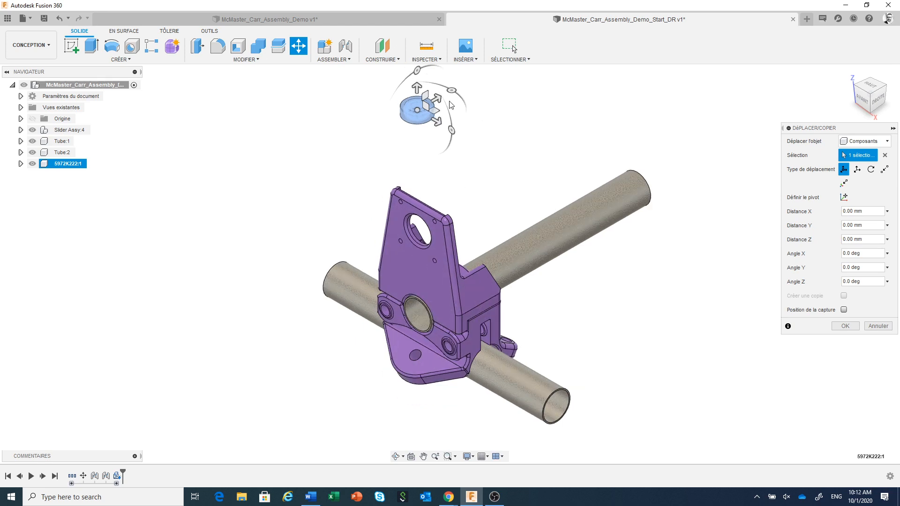
{"action": "left_click_drag", "start_coordinate": [424, 111], "coordinate": [387, 268]}
{"action": "left_click_drag", "start_coordinate": [361, 225], "coordinate": [351, 263]}
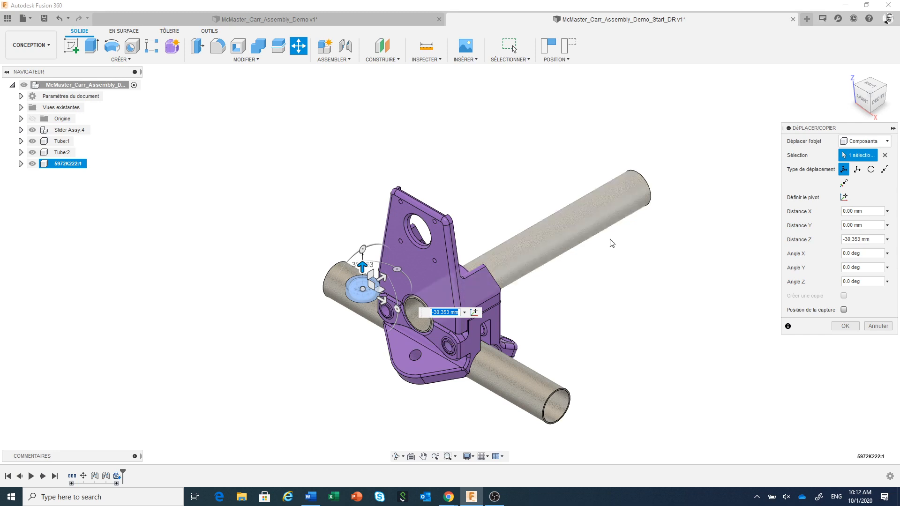
{"action": "left_click", "coordinate": [843, 327]}
Step: Capture the bearing's position and join its inner bore edge to the round bearing seat on the bottom part's front face
{"action": "scroll", "coordinate": [365, 309], "scroll_direction": "up", "scroll_amount": 2}
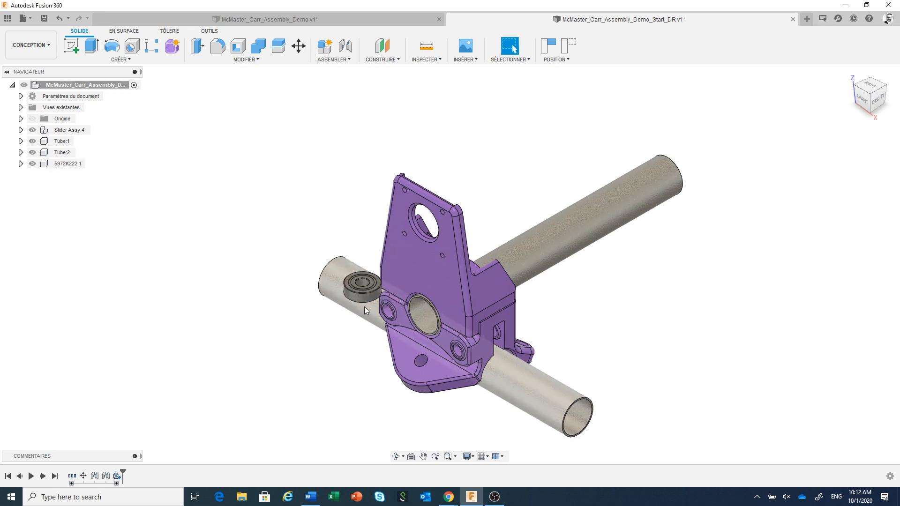
{"action": "scroll", "coordinate": [364, 306], "scroll_direction": "up", "scroll_amount": 3}
{"action": "scroll", "coordinate": [365, 301], "scroll_direction": "up", "scroll_amount": 3}
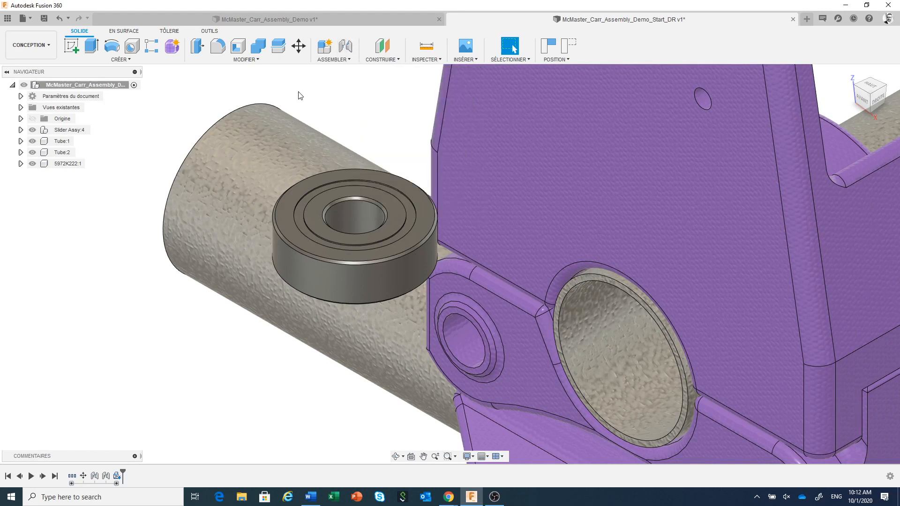
{"action": "left_click", "coordinate": [345, 46]}
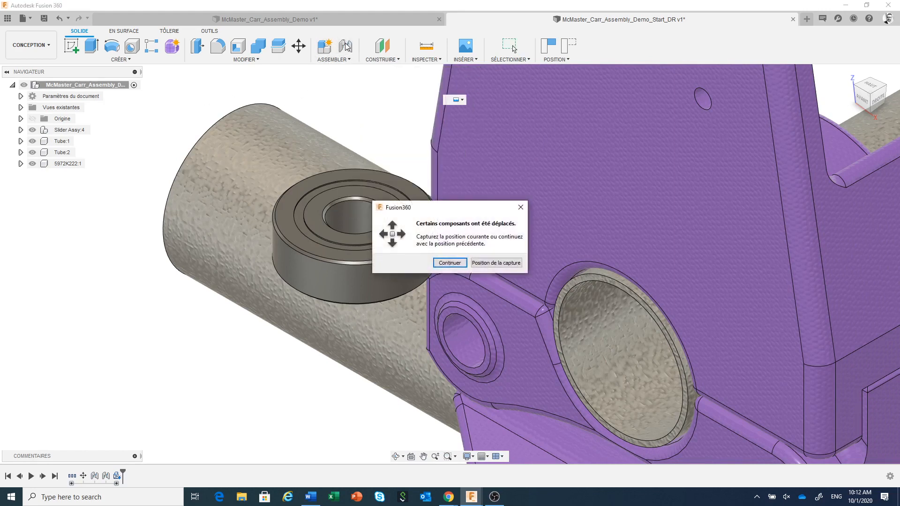
{"action": "left_click", "coordinate": [491, 263]}
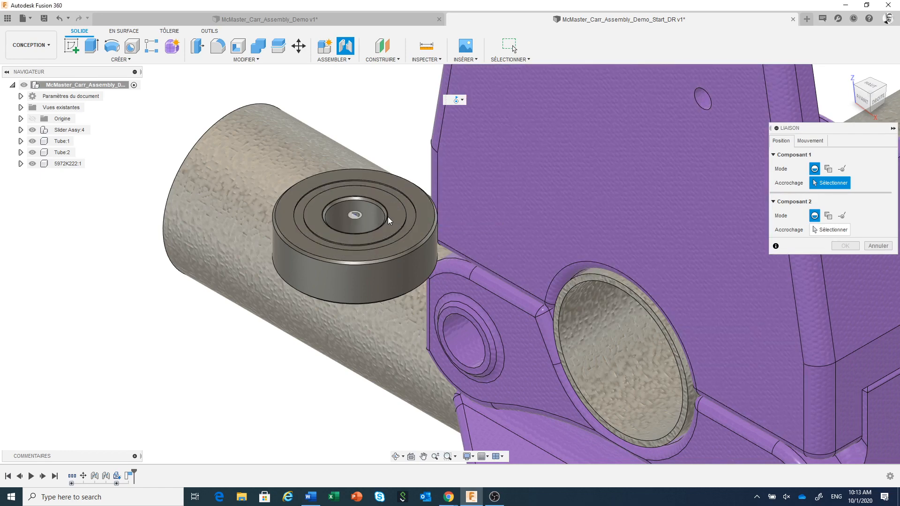
{"action": "left_click", "coordinate": [387, 216]}
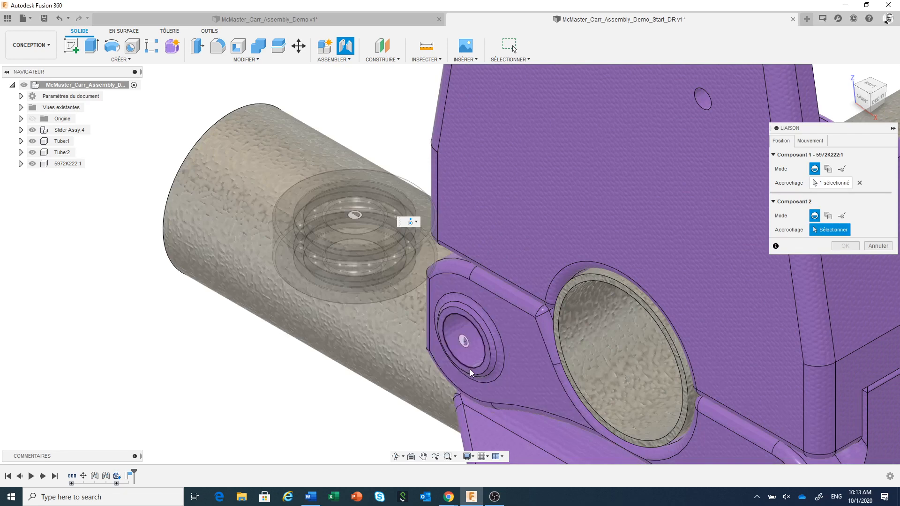
{"action": "left_click", "coordinate": [471, 367]}
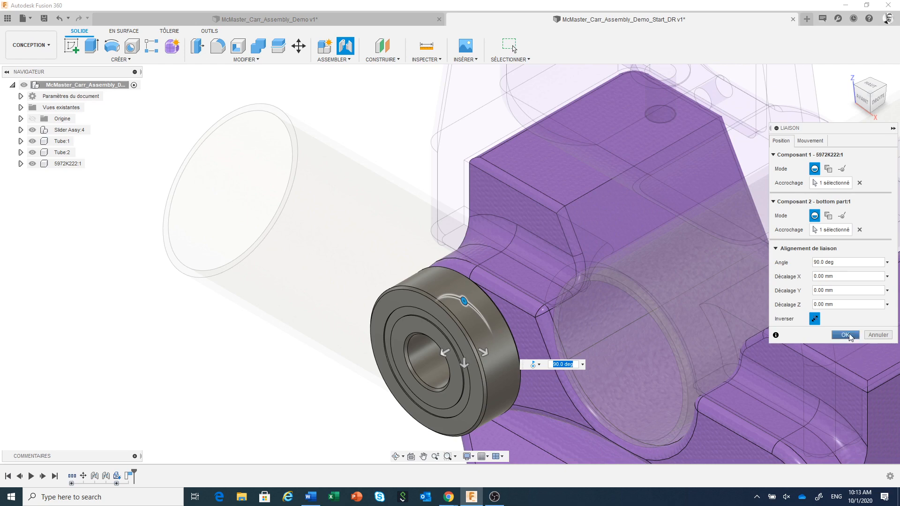
{"action": "left_click", "coordinate": [849, 335]}
Step: Review the component properties of the inserted bearing 5972K222 and close them without changes
{"action": "scroll", "coordinate": [395, 290], "scroll_direction": "down", "scroll_amount": 3}
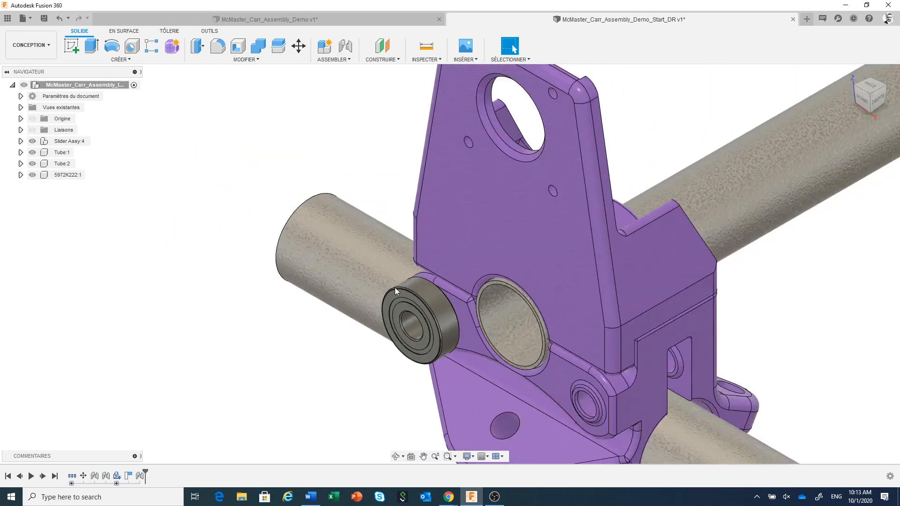
{"action": "scroll", "coordinate": [395, 287], "scroll_direction": "down", "scroll_amount": 4}
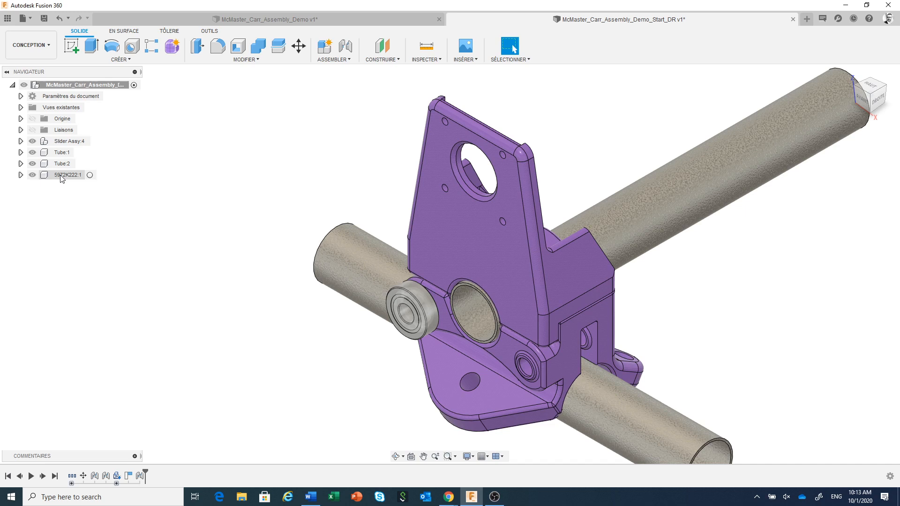
{"action": "right_click", "coordinate": [61, 176]}
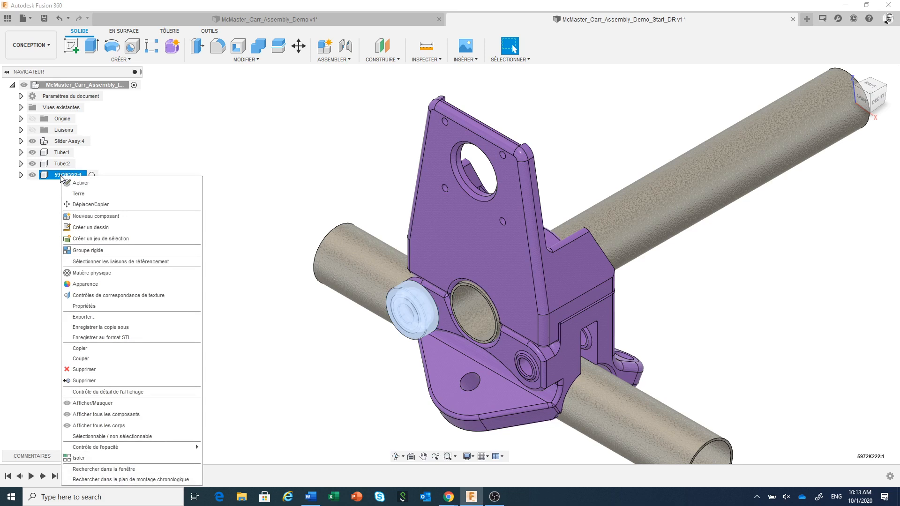
{"action": "left_click", "coordinate": [126, 312]}
{"action": "left_click_drag", "start_coordinate": [858, 132], "coordinate": [659, 122]}
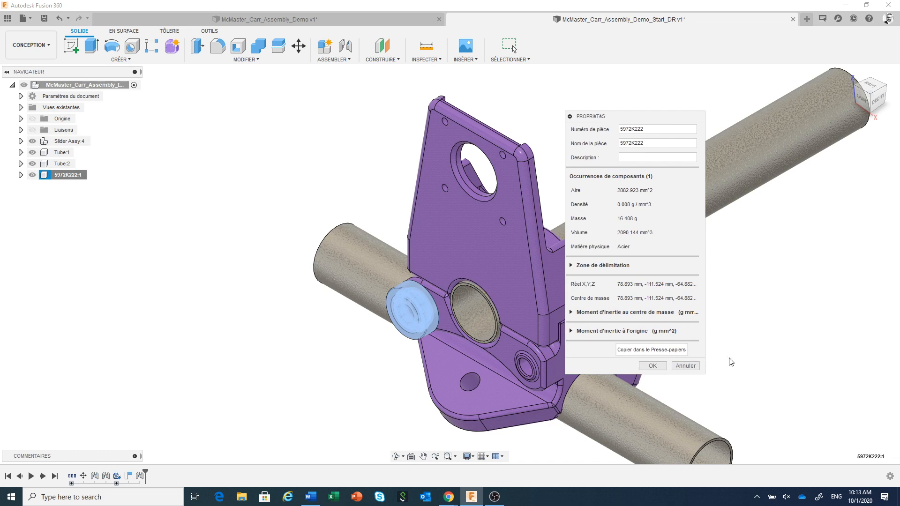
{"action": "left_click", "coordinate": [687, 366]}
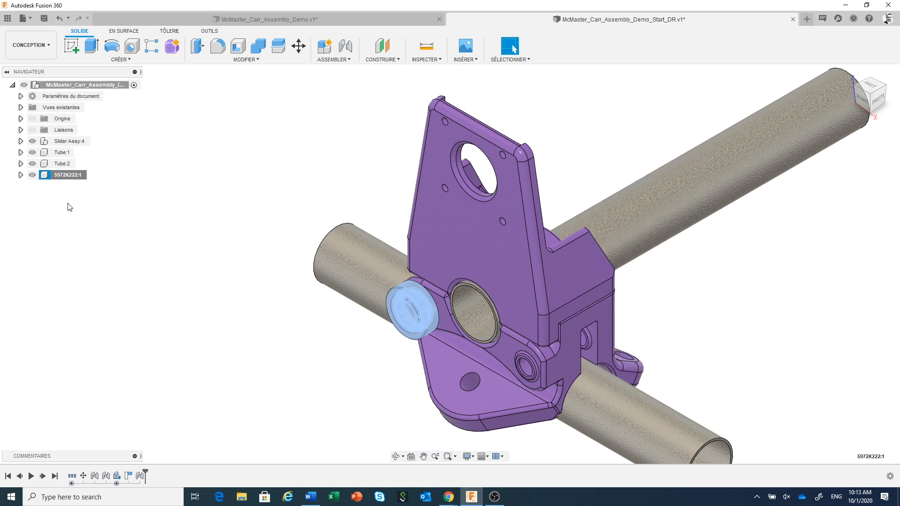
Step: Rename the bearing component 5972K222 as RB
{"action": "double_click", "coordinate": [65, 175]}
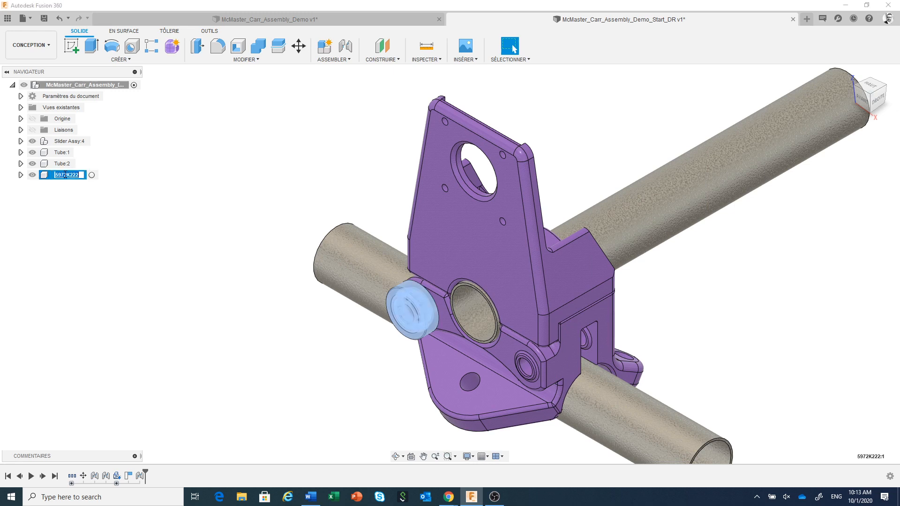
{"action": "type", "text": "RB"}
{"action": "key", "text": "Return"}
{"action": "left_click", "coordinate": [349, 327]}
Step: Create a copy of bearing RB with Move/Copy, offset about 71.5 mm along Z, clear of the bracket
{"action": "scroll", "coordinate": [344, 324], "scroll_direction": "down", "scroll_amount": 2}
{"action": "middle_click_drag", "start_coordinate": [311, 364], "coordinate": [596, 343]}
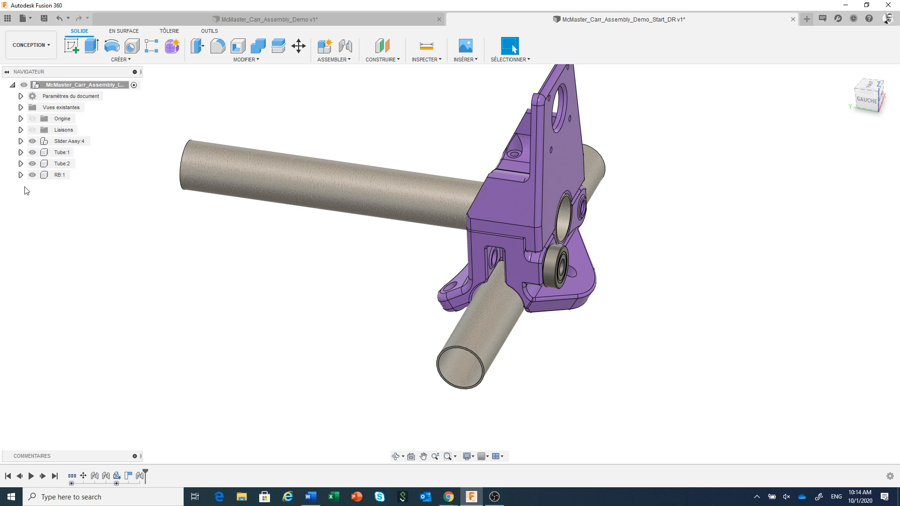
{"action": "left_click", "coordinate": [59, 176]}
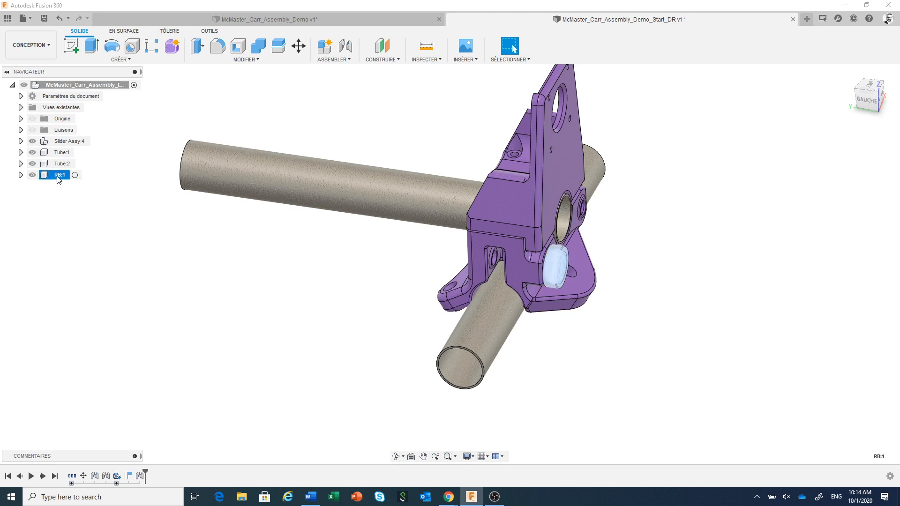
{"action": "right_click", "coordinate": [59, 177]}
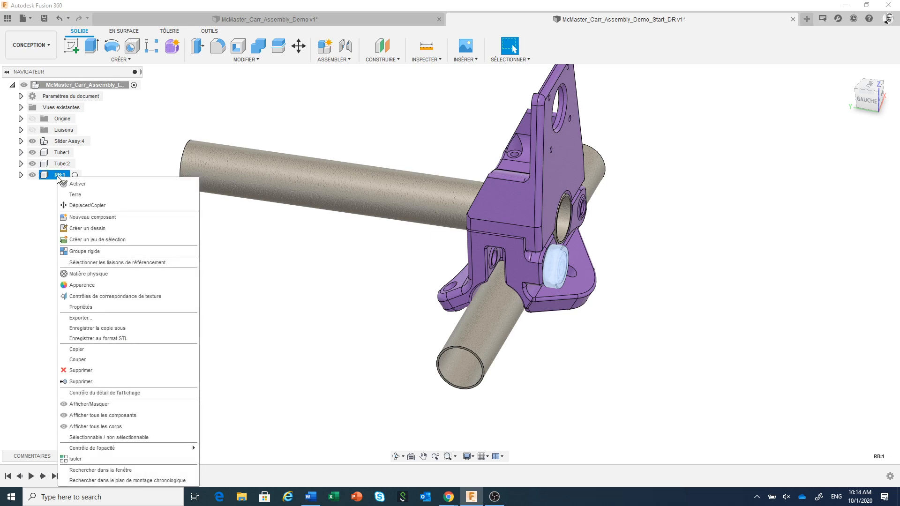
{"action": "left_click", "coordinate": [87, 206]}
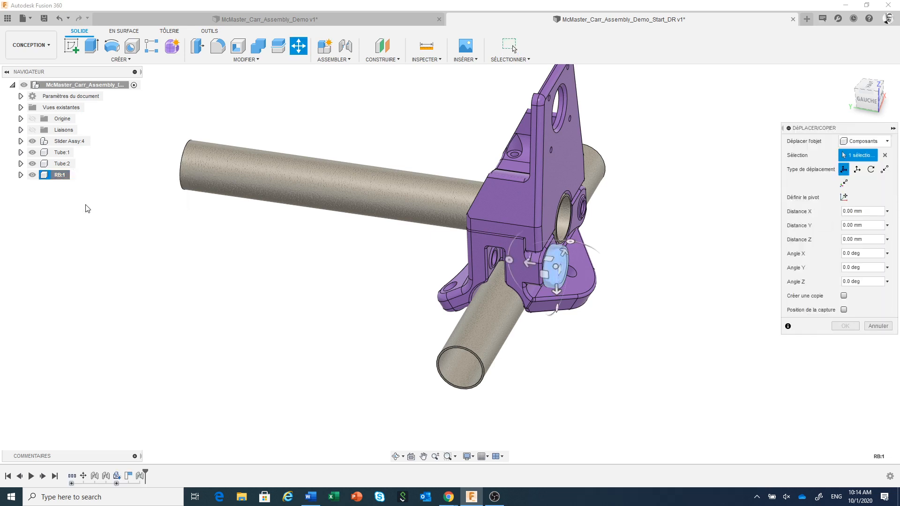
{"action": "left_click_drag", "start_coordinate": [838, 128], "coordinate": [745, 100]}
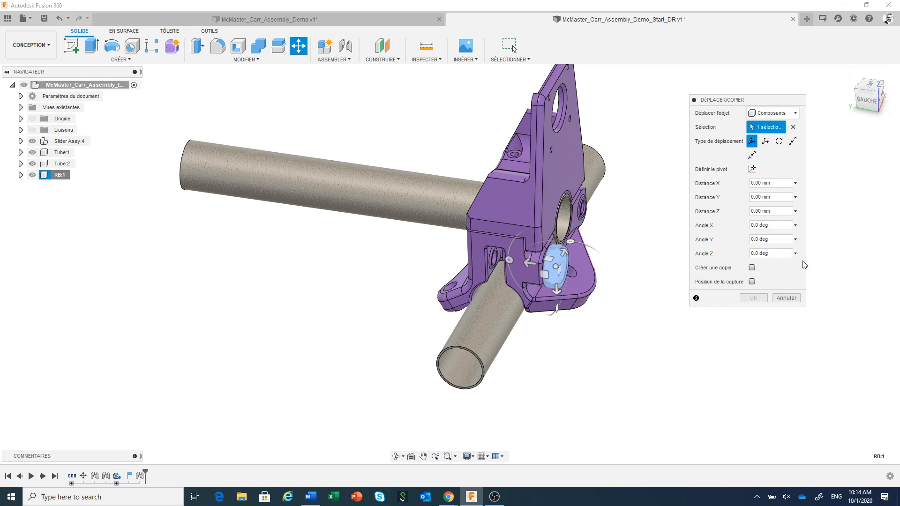
{"action": "left_click", "coordinate": [752, 268]}
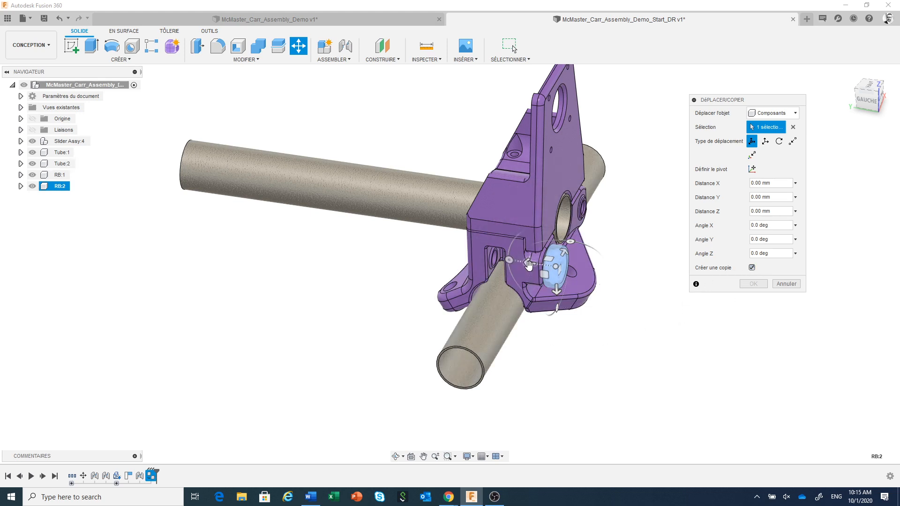
{"action": "left_click_drag", "start_coordinate": [530, 262], "coordinate": [393, 264]}
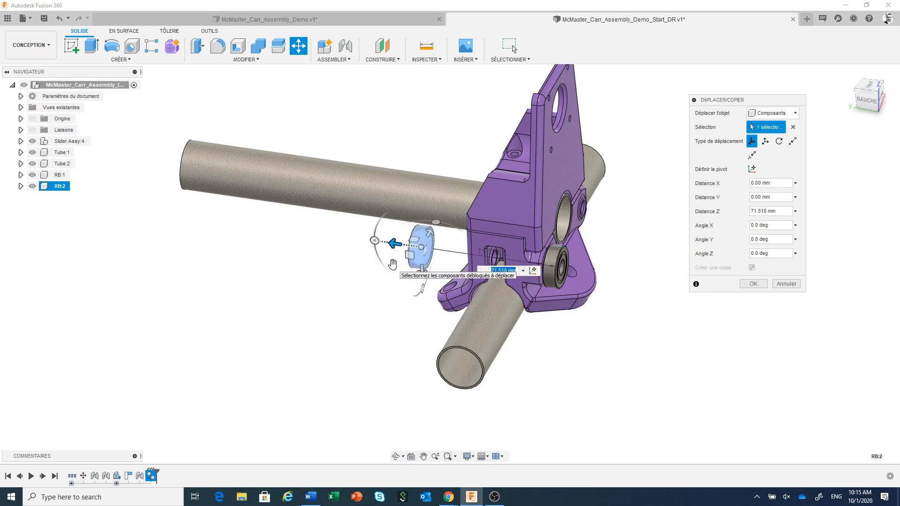
{"action": "left_click", "coordinate": [752, 284]}
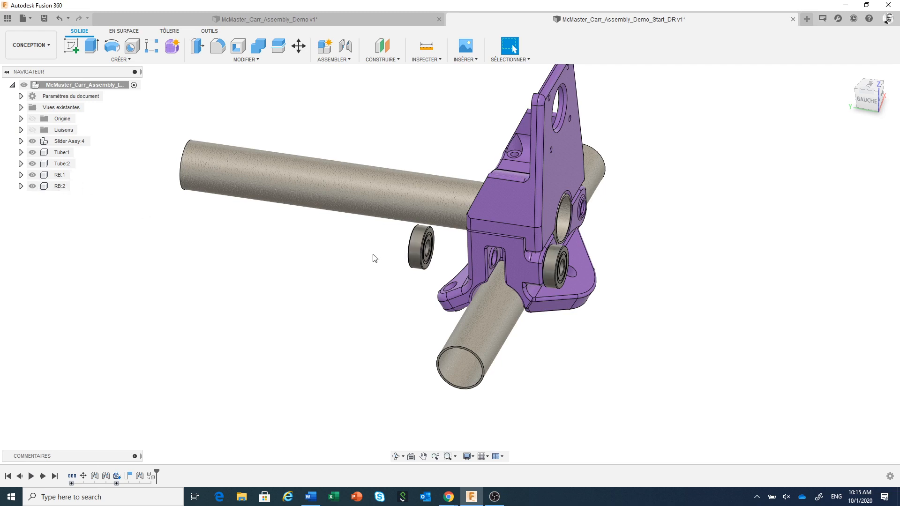
Step: Join the copied bearing's inner bore edge to the round bearing seat inside the bottom part's side slot
{"action": "scroll", "coordinate": [430, 274], "scroll_direction": "up", "scroll_amount": 2}
{"action": "scroll", "coordinate": [430, 274], "scroll_direction": "up", "scroll_amount": 3}
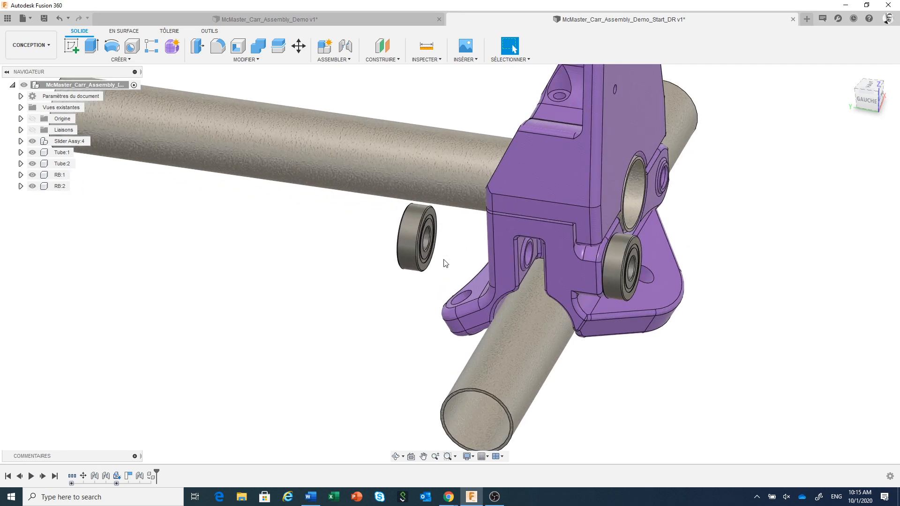
{"action": "middle_click_drag", "start_coordinate": [464, 259], "coordinate": [448, 239], "text": "shift"}
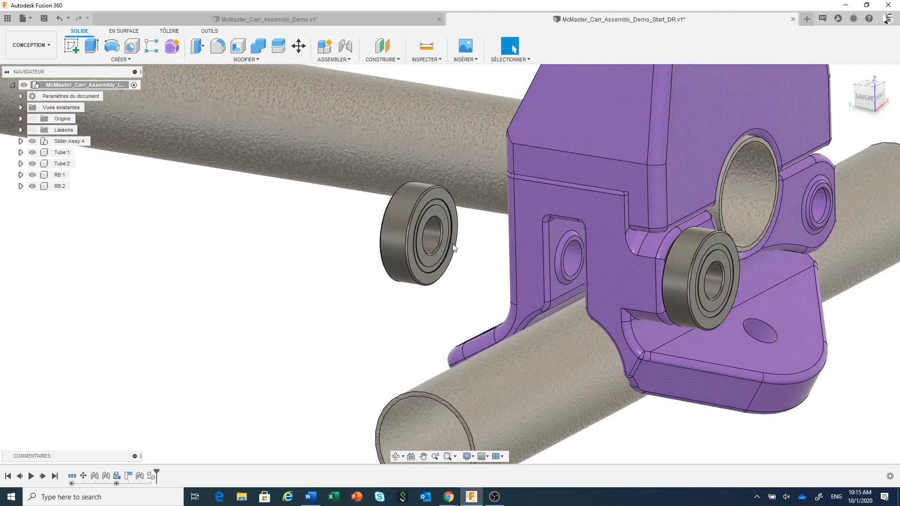
{"action": "left_click", "coordinate": [346, 47]}
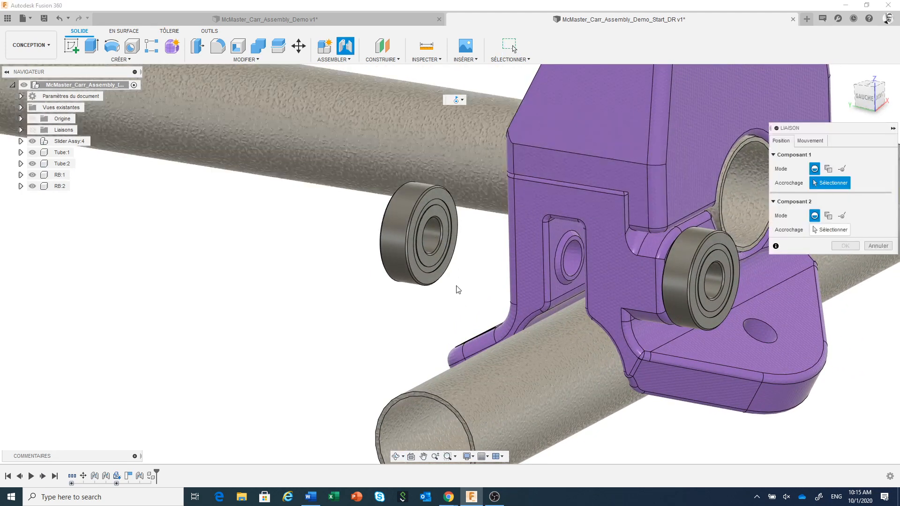
{"action": "scroll", "coordinate": [436, 257], "scroll_direction": "up", "scroll_amount": 4}
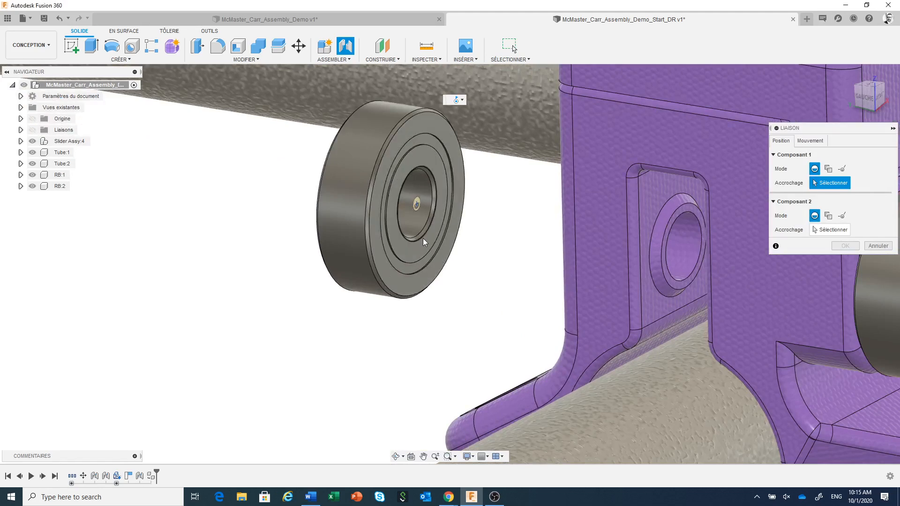
{"action": "left_click", "coordinate": [423, 238]}
{"action": "scroll", "coordinate": [432, 269], "scroll_direction": "down", "scroll_amount": 3}
{"action": "scroll", "coordinate": [431, 269], "scroll_direction": "down", "scroll_amount": 2}
{"action": "middle_click_drag", "start_coordinate": [447, 281], "coordinate": [503, 278], "text": "shift"}
{"action": "scroll", "coordinate": [572, 202], "scroll_direction": "up", "scroll_amount": 5}
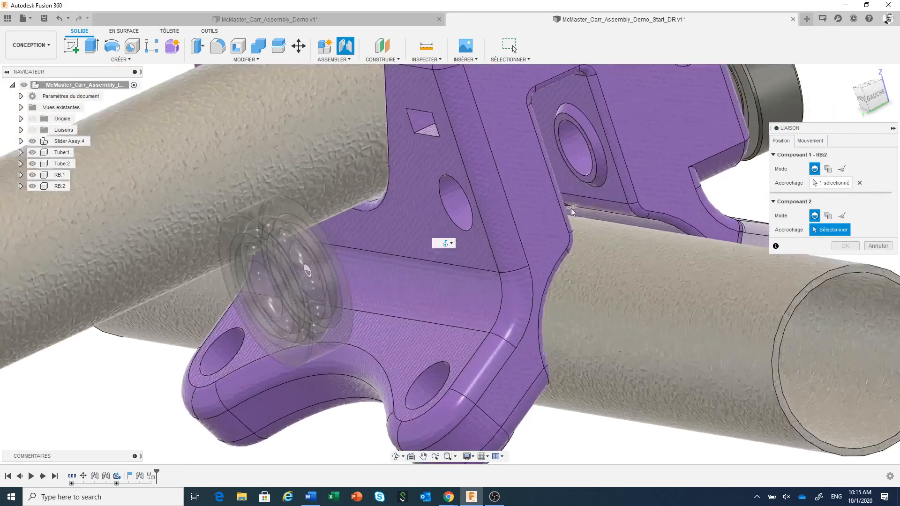
{"action": "left_click", "coordinate": [590, 172]}
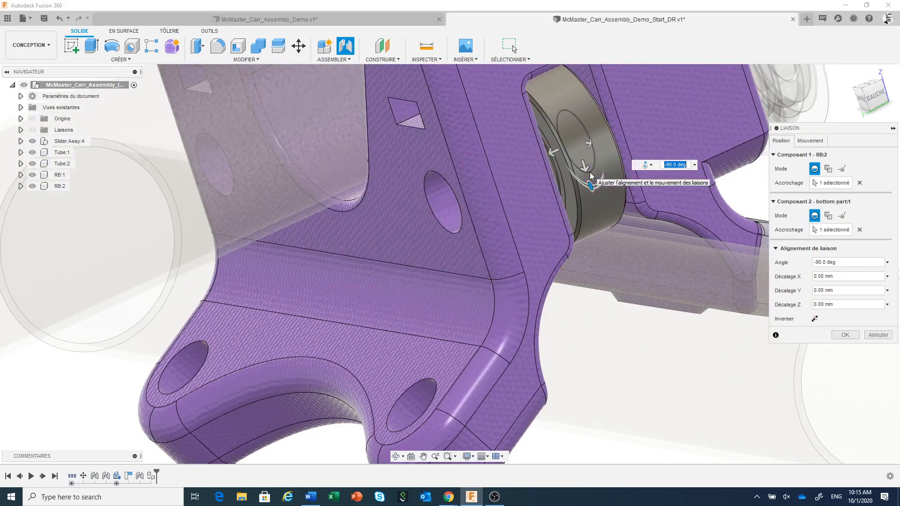
{"action": "left_click", "coordinate": [845, 334]}
Step: Start inserting a McMaster-Carr component, enlarge the catalogue window, and open Hex Head Screws within Screws & Bolts
{"action": "scroll", "coordinate": [465, 371], "scroll_direction": "down", "scroll_amount": 6}
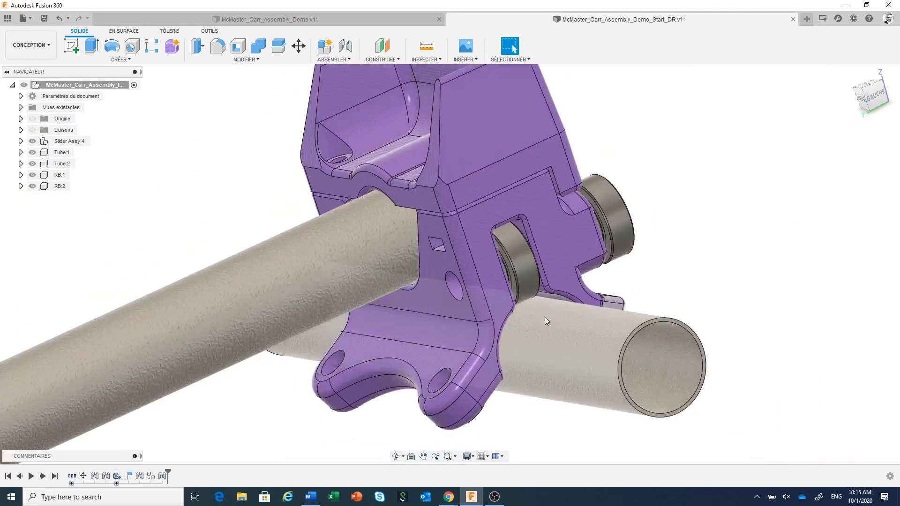
{"action": "middle_click_drag", "start_coordinate": [664, 274], "coordinate": [697, 223]}
{"action": "scroll", "coordinate": [696, 225], "scroll_direction": "down", "scroll_amount": 1}
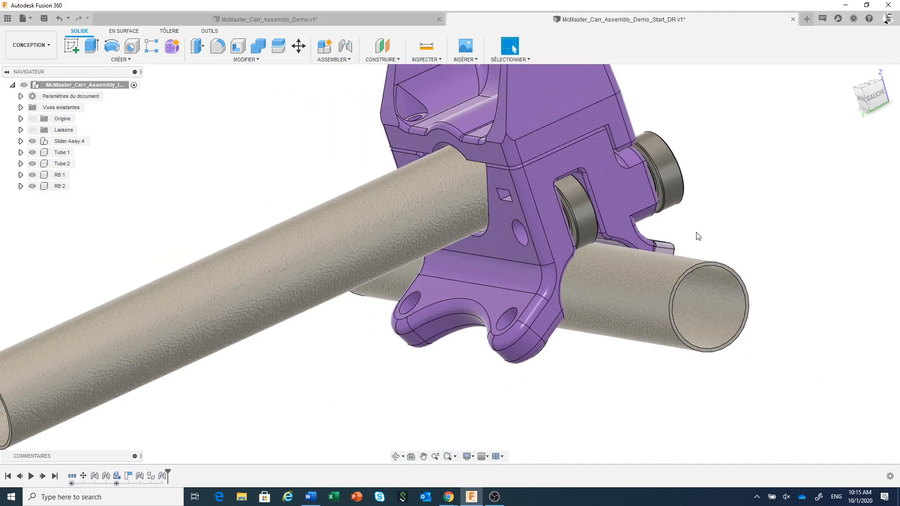
{"action": "middle_click_drag", "start_coordinate": [691, 229], "coordinate": [603, 385], "text": "shift"}
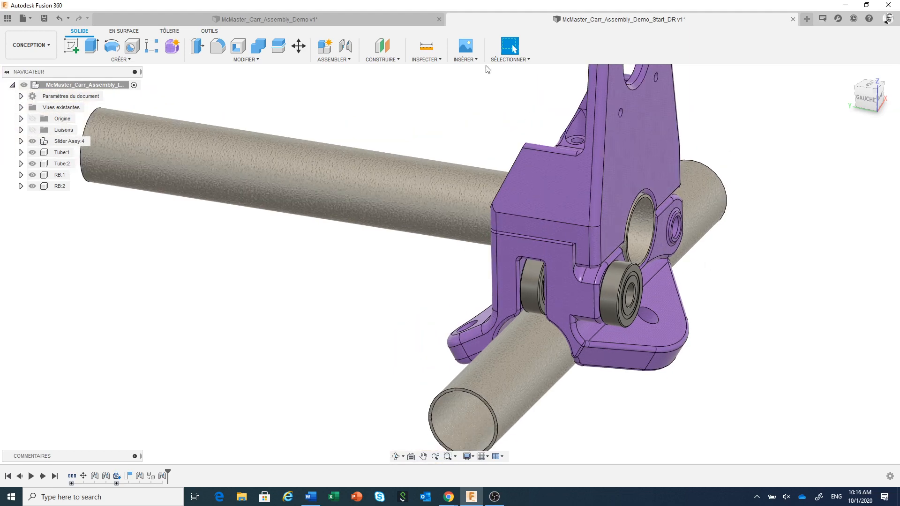
{"action": "left_click", "coordinate": [466, 60]}
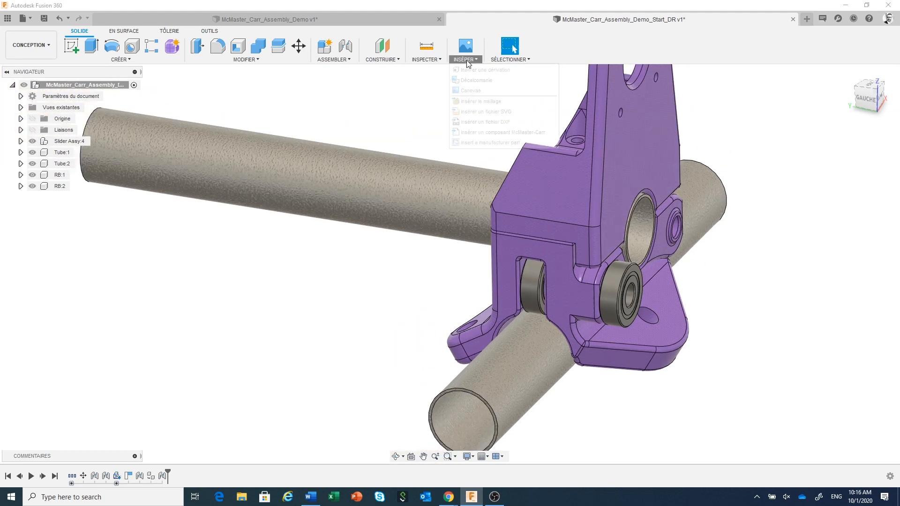
{"action": "left_click", "coordinate": [489, 133]}
{"action": "left_click_drag", "start_coordinate": [489, 135], "coordinate": [475, 95]}
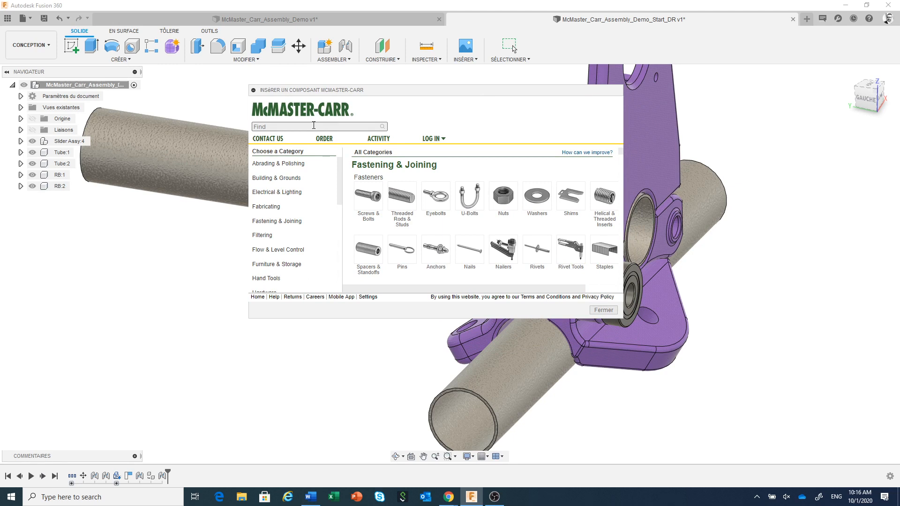
{"action": "left_click", "coordinate": [370, 201]}
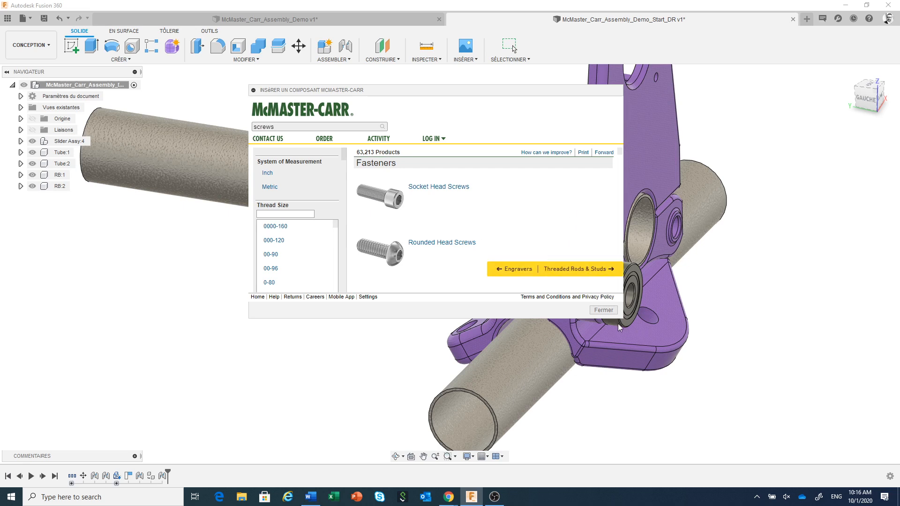
{"action": "left_click_drag", "start_coordinate": [621, 321], "coordinate": [729, 406]}
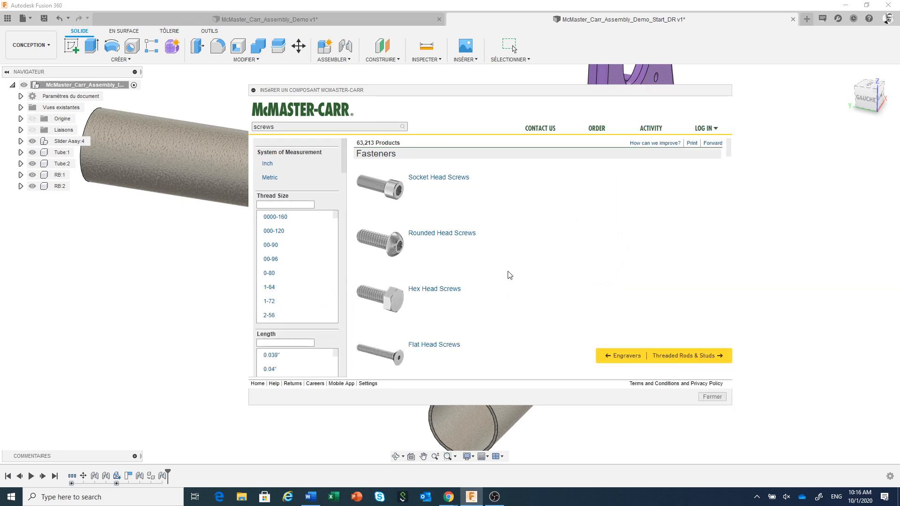
{"action": "left_click", "coordinate": [397, 303]}
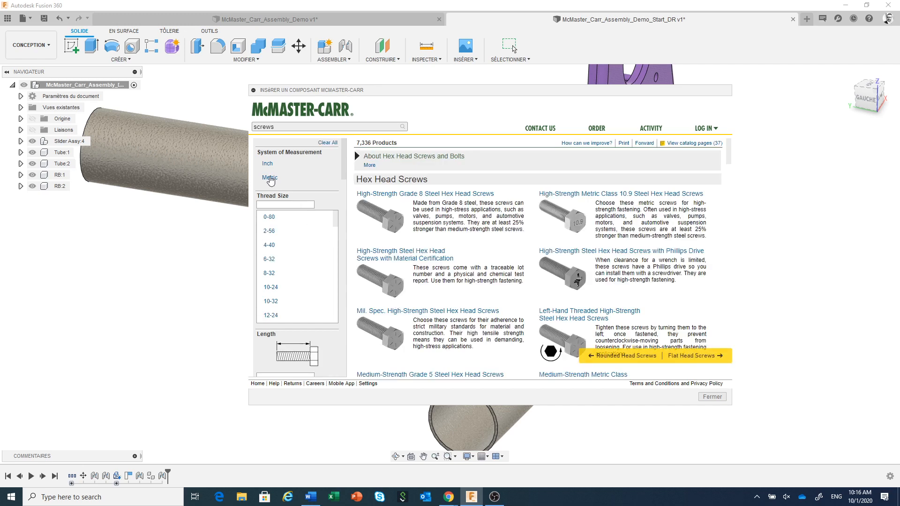
Step: Filter the hex head screws by Metric system, M8 thread size, 60 mm length and Stainless Steel material
{"action": "left_click", "coordinate": [270, 179]}
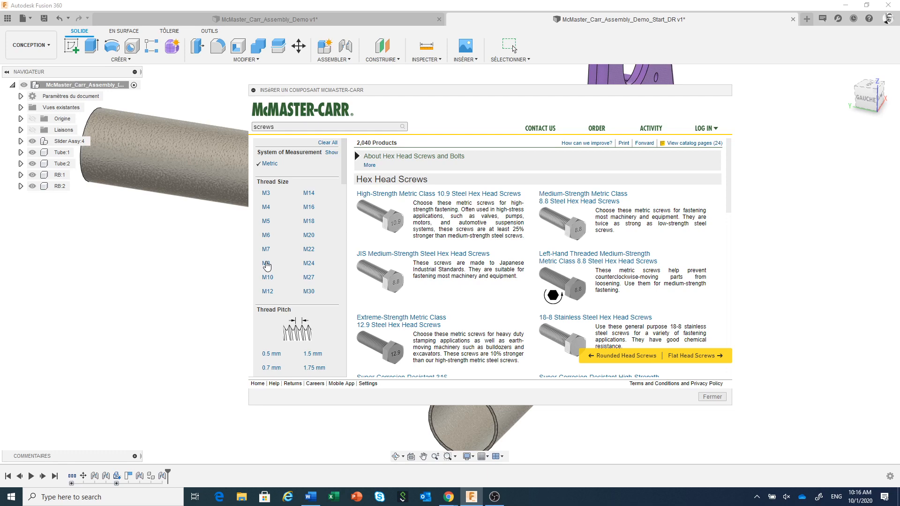
{"action": "left_click", "coordinate": [266, 264]}
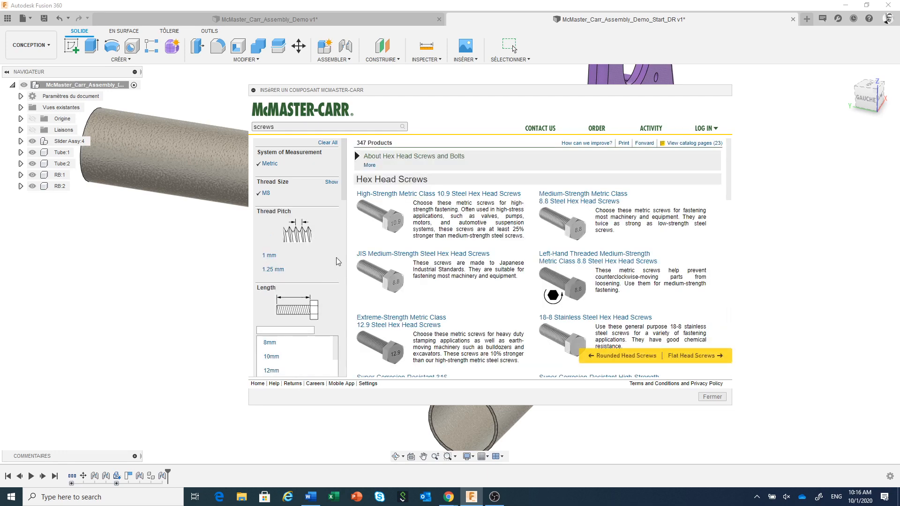
{"action": "left_click_drag", "start_coordinate": [345, 186], "coordinate": [343, 229]}
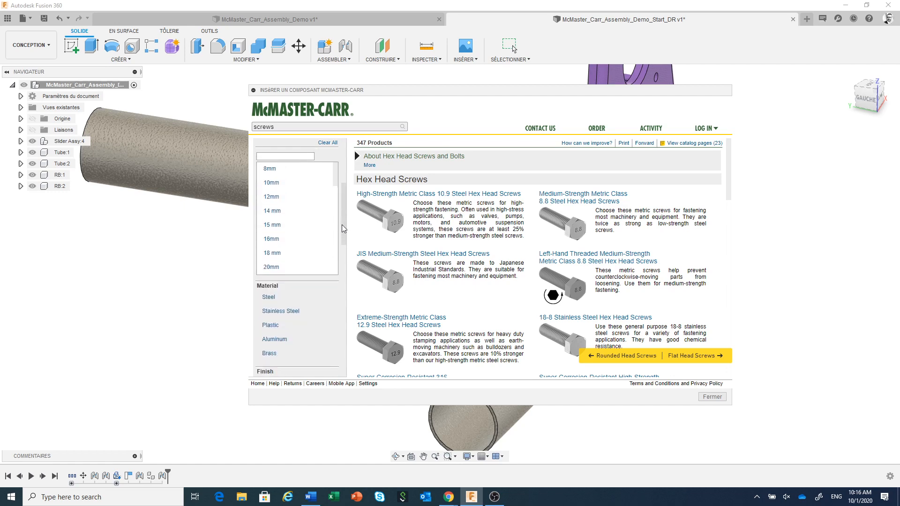
{"action": "scroll", "coordinate": [324, 224], "scroll_direction": "down", "scroll_amount": 4}
{"action": "left_click", "coordinate": [272, 225]}
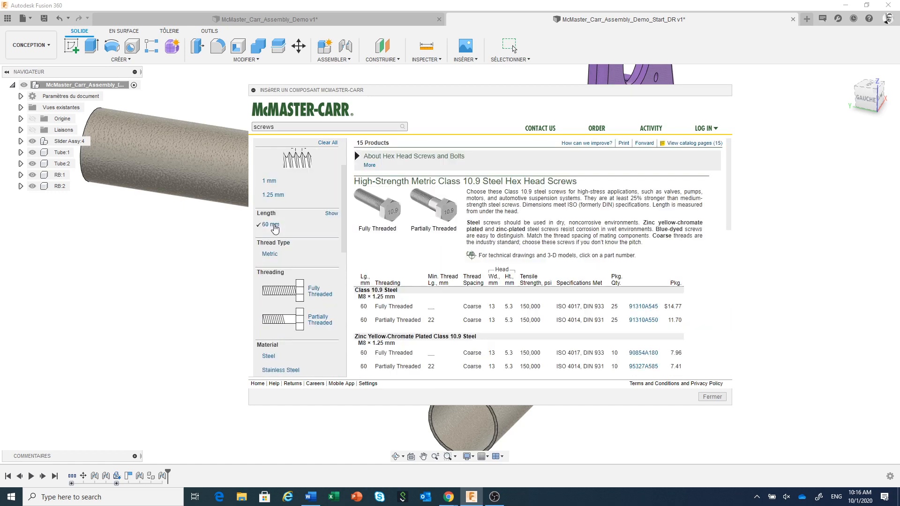
{"action": "scroll", "coordinate": [312, 258], "scroll_direction": "down", "scroll_amount": 2}
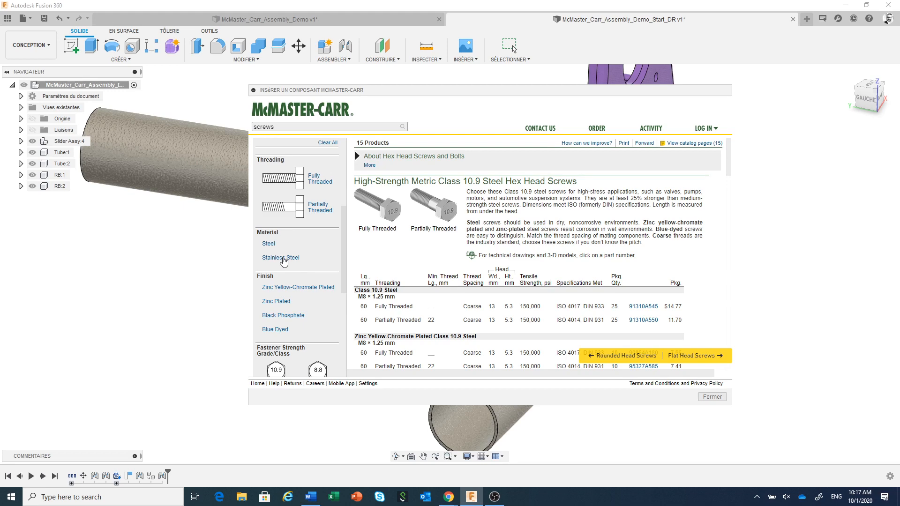
{"action": "left_click", "coordinate": [282, 258]}
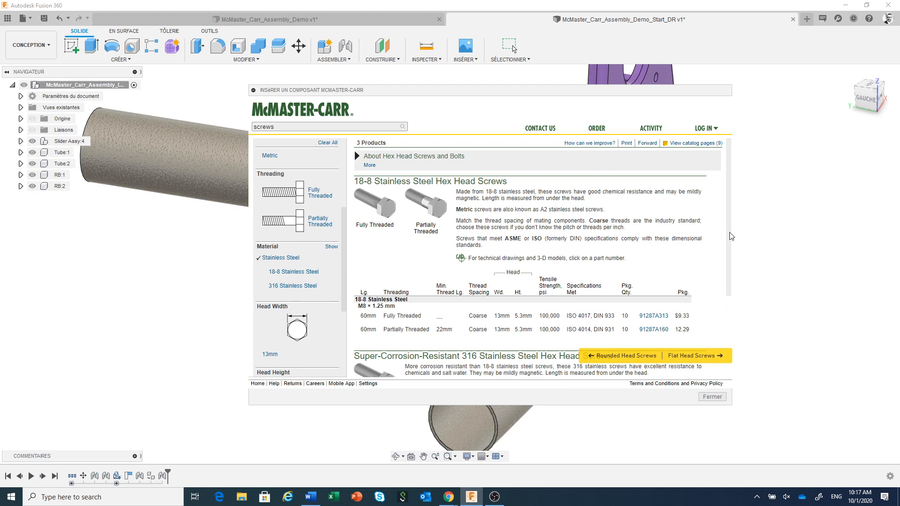
{"action": "left_click_drag", "start_coordinate": [731, 240], "coordinate": [729, 267]}
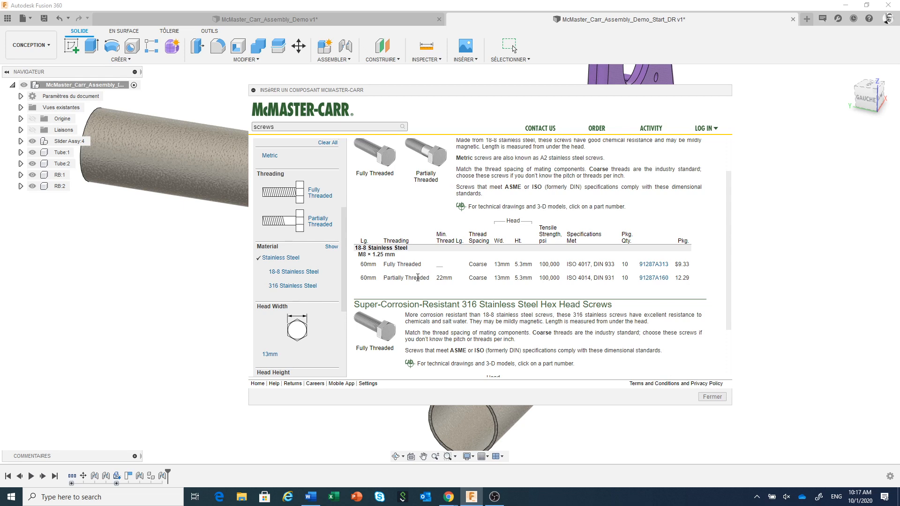
Step: Insert the partially threaded 18-8 stainless M8 x 60 mm hex head screw 91287A160 as a 3-D STEP model, keeping its default position
{"action": "left_click", "coordinate": [656, 278]}
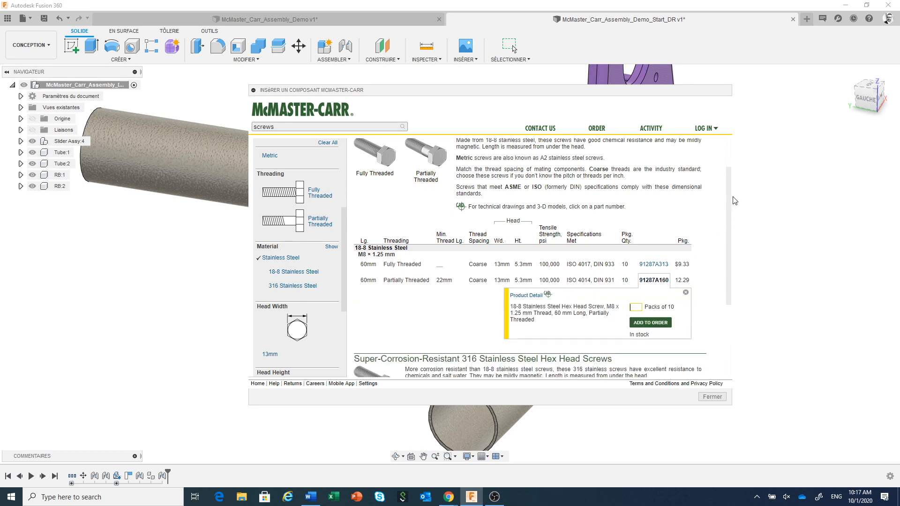
{"action": "scroll", "coordinate": [728, 241], "scroll_direction": "down", "scroll_amount": 3}
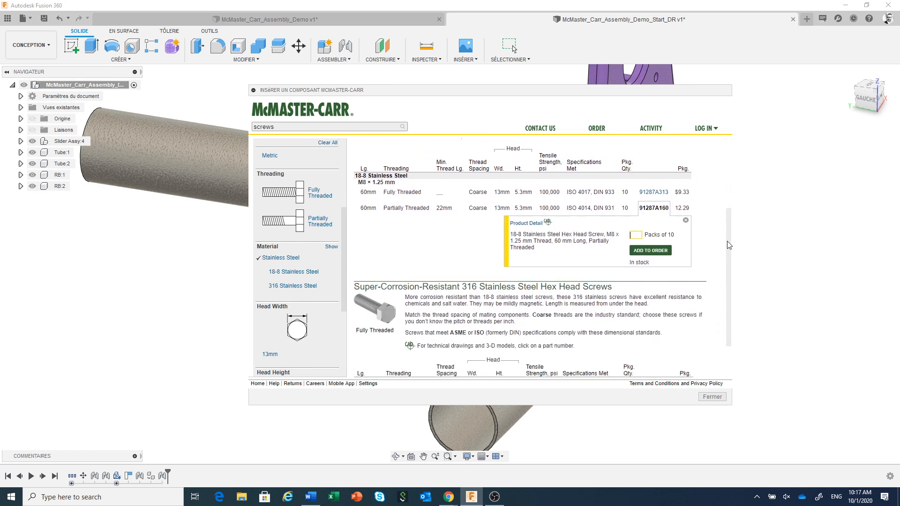
{"action": "left_click", "coordinate": [534, 224]}
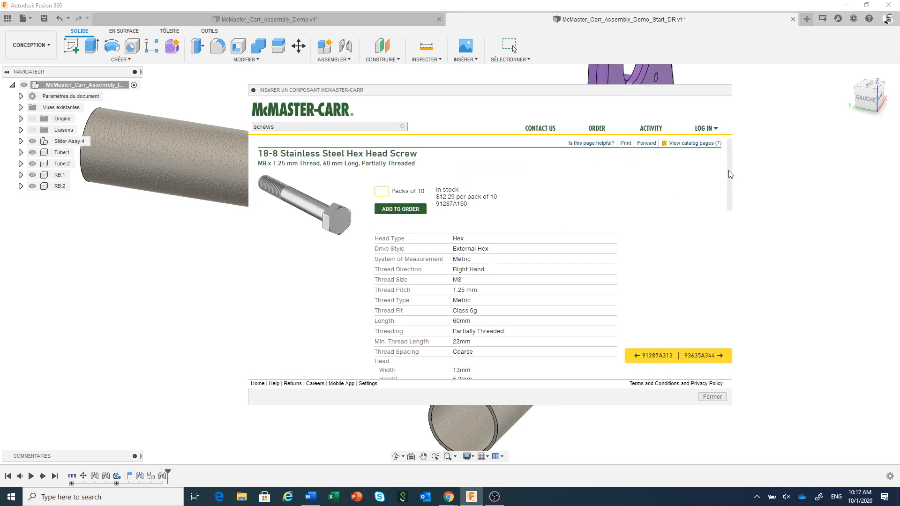
{"action": "left_click_drag", "start_coordinate": [731, 174], "coordinate": [740, 346]}
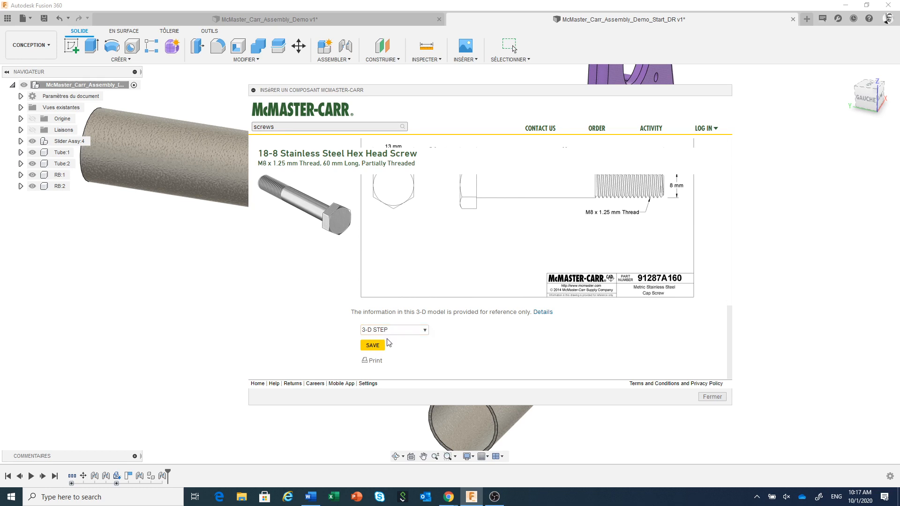
{"action": "left_click", "coordinate": [373, 345]}
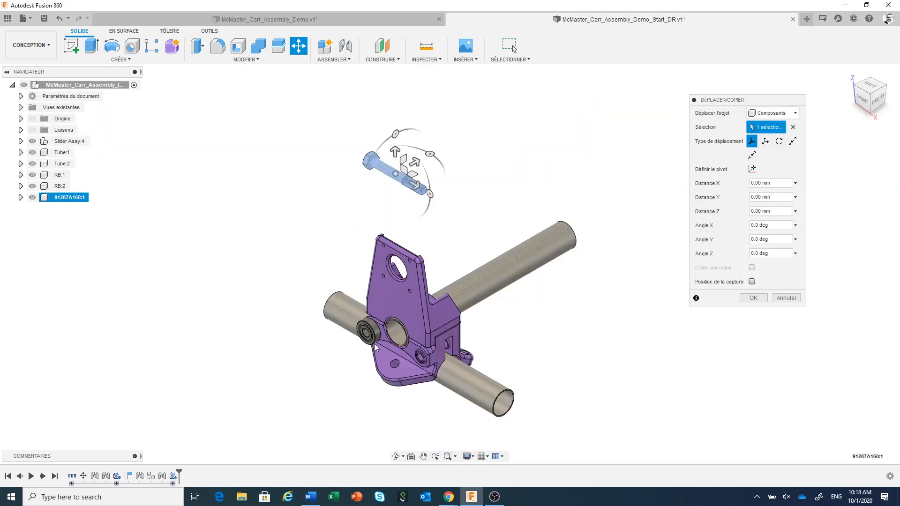
{"action": "left_click", "coordinate": [754, 299]}
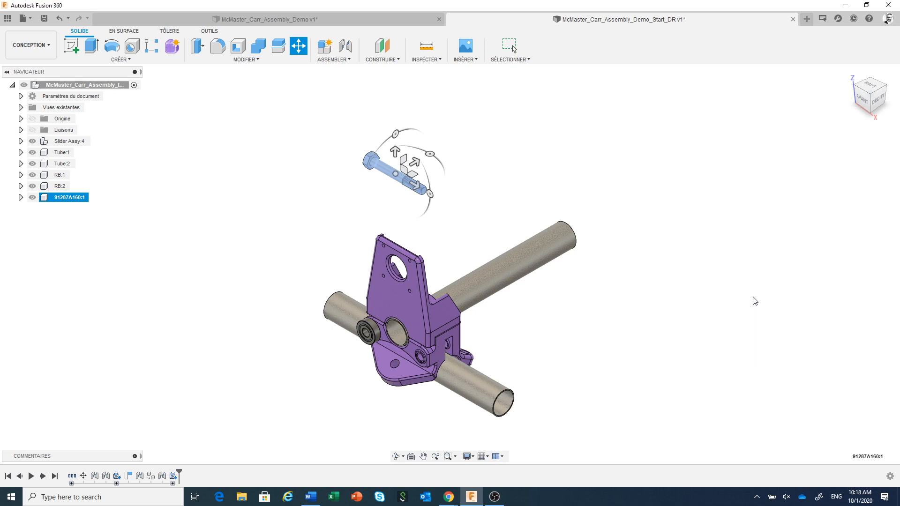
{"action": "key", "text": "Escape"}
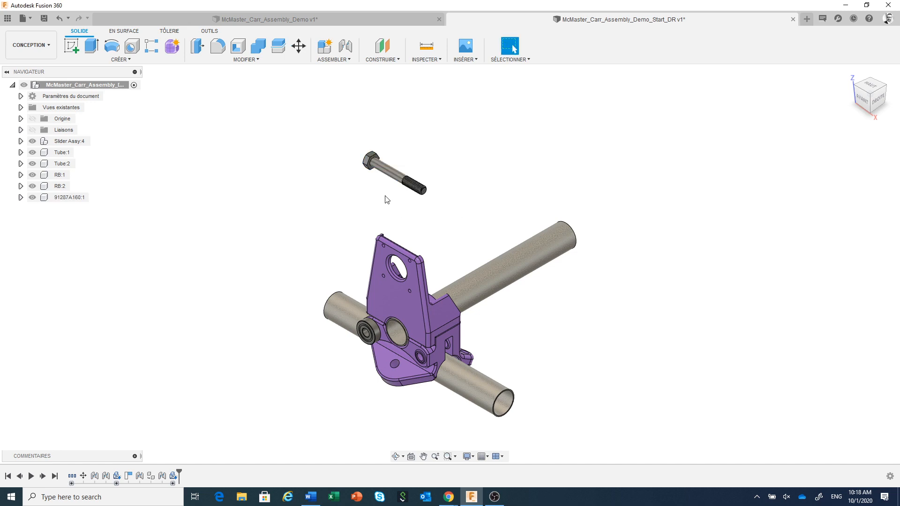
Step: Start a joint from the centre of the screw head's underside to the inner bore edge on the outer face of bearing RB:1
{"action": "scroll", "coordinate": [382, 195], "scroll_direction": "up", "scroll_amount": 3}
{"action": "scroll", "coordinate": [375, 191], "scroll_direction": "up", "scroll_amount": 5}
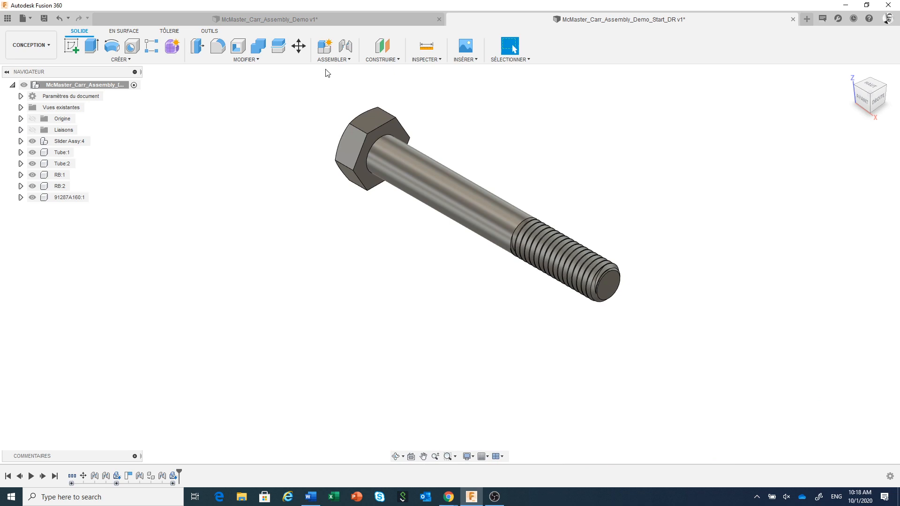
{"action": "left_click", "coordinate": [346, 46]}
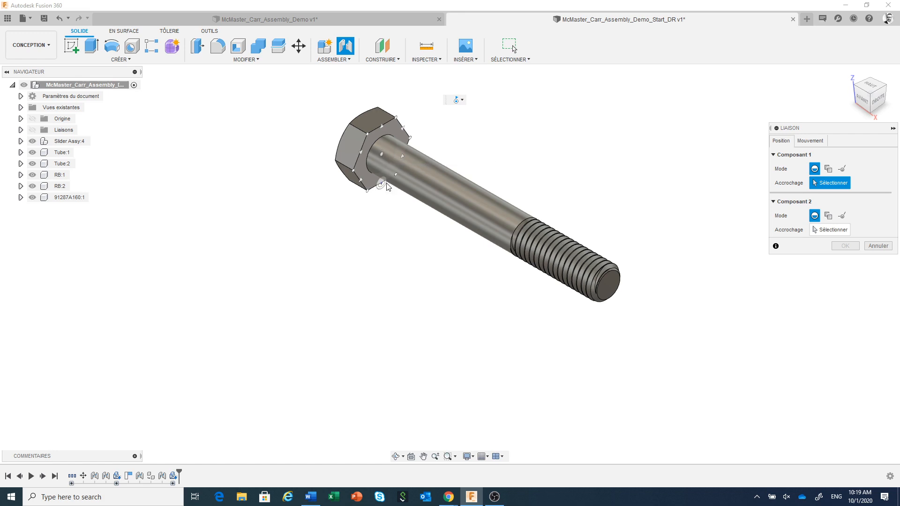
{"action": "left_click", "coordinate": [383, 154]}
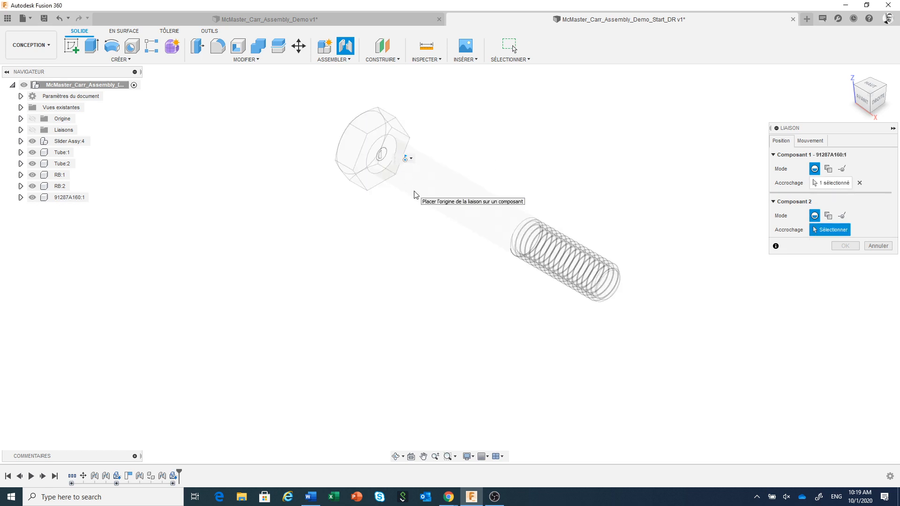
{"action": "scroll", "coordinate": [414, 193], "scroll_direction": "down", "scroll_amount": 5}
{"action": "scroll", "coordinate": [414, 185], "scroll_direction": "down", "scroll_amount": 2}
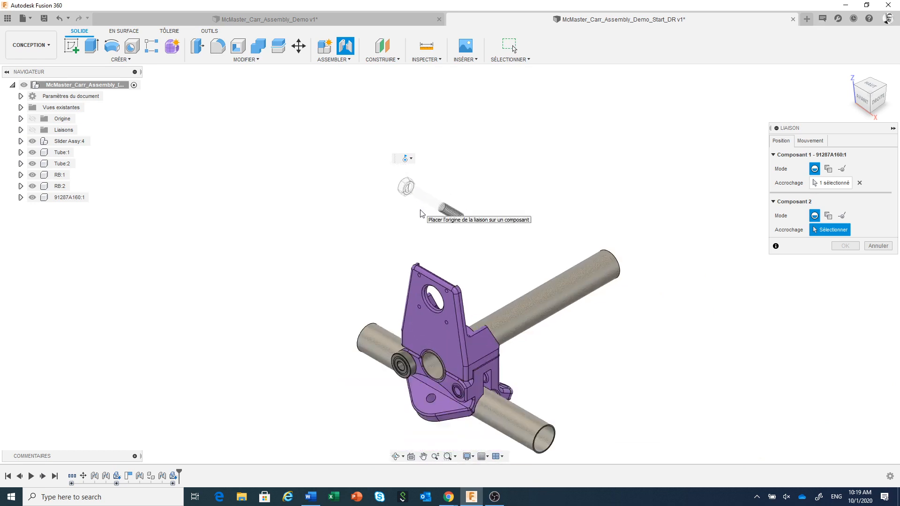
{"action": "scroll", "coordinate": [414, 390], "scroll_direction": "up", "scroll_amount": 3}
{"action": "scroll", "coordinate": [375, 384], "scroll_direction": "up", "scroll_amount": 3}
{"action": "scroll", "coordinate": [389, 383], "scroll_direction": "up", "scroll_amount": 5}
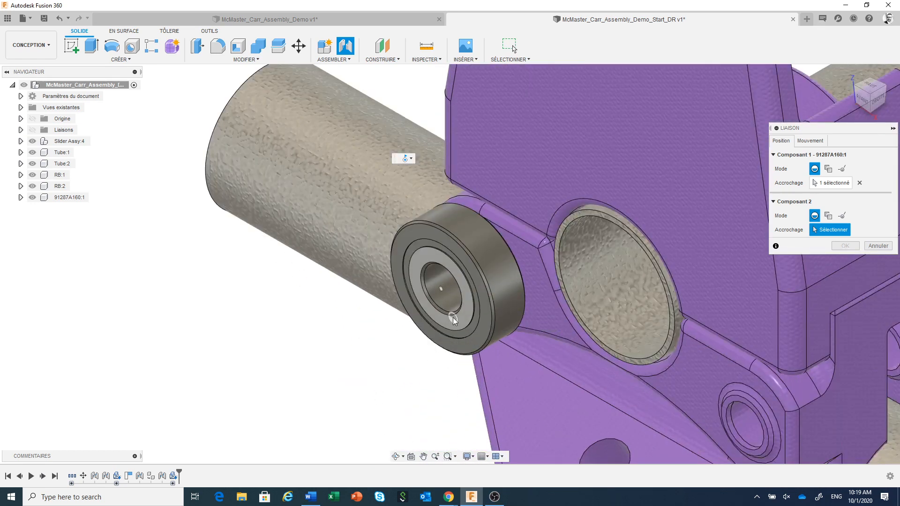
{"action": "left_click", "coordinate": [452, 316]}
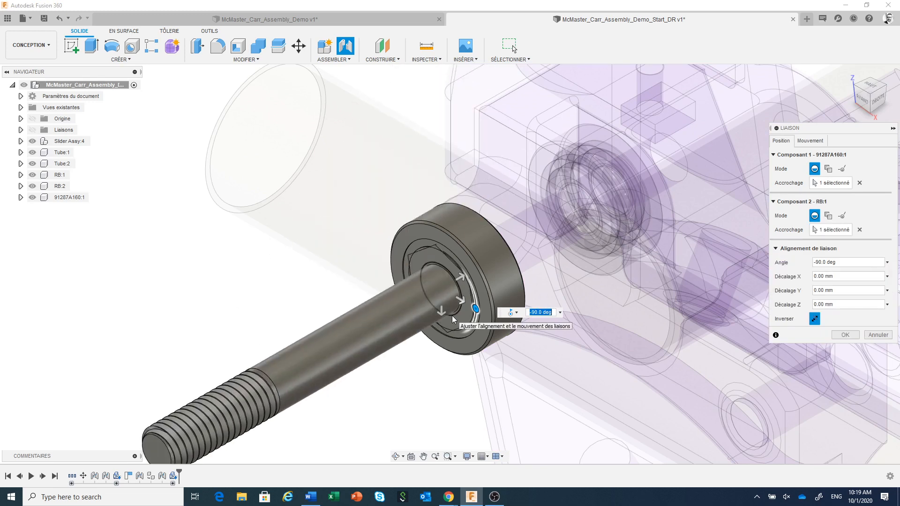
Step: Flip the screw so its shank passes through the bearing into the bracket, and make the joint Rigid
{"action": "left_click", "coordinate": [815, 319]}
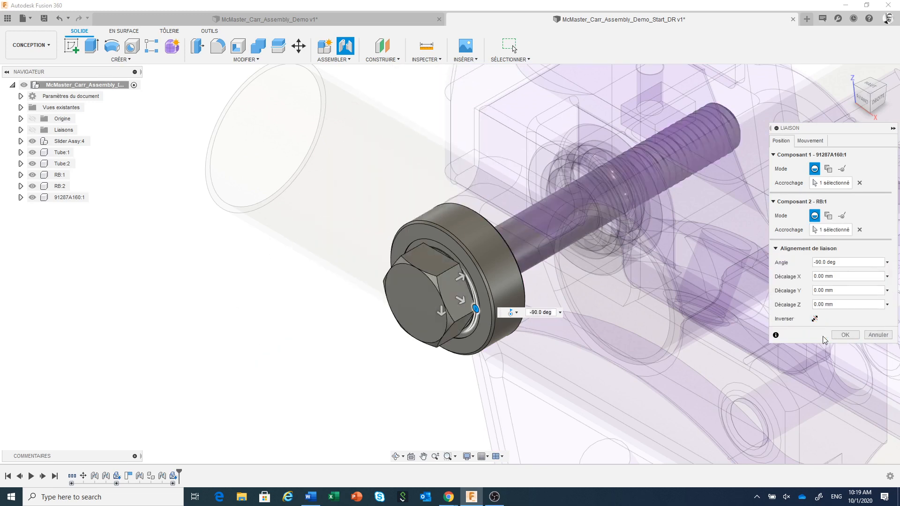
{"action": "left_click", "coordinate": [516, 313]}
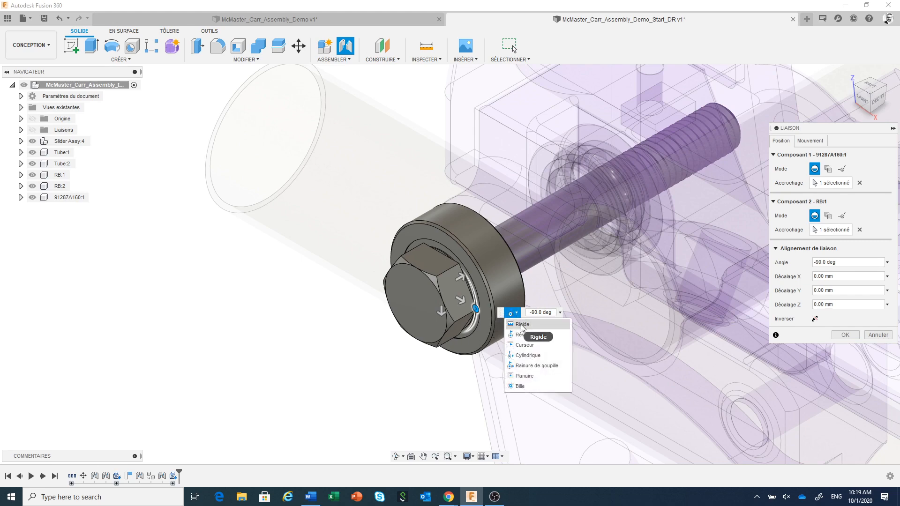
{"action": "left_click", "coordinate": [521, 328]}
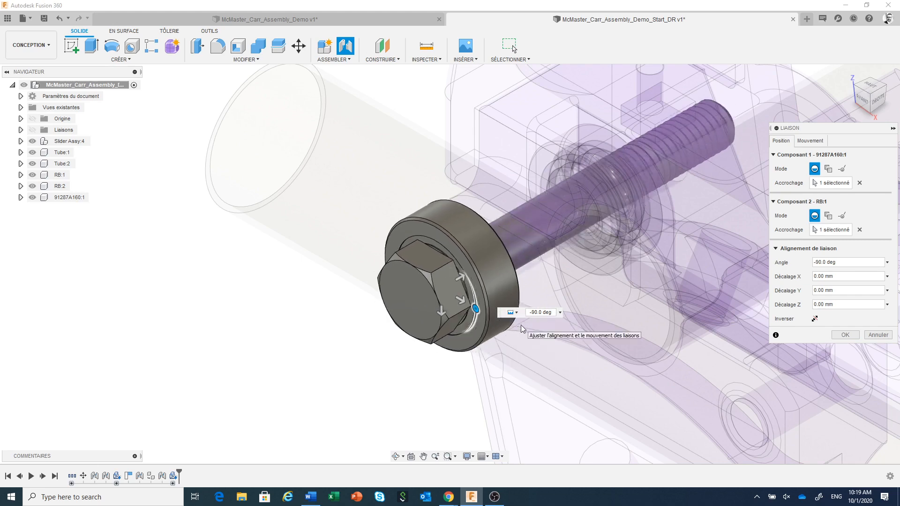
{"action": "left_click", "coordinate": [846, 335]}
Step: Rename the screw component 91287A160 as "Vis Longue"
{"action": "scroll", "coordinate": [364, 285], "scroll_direction": "down", "scroll_amount": 5}
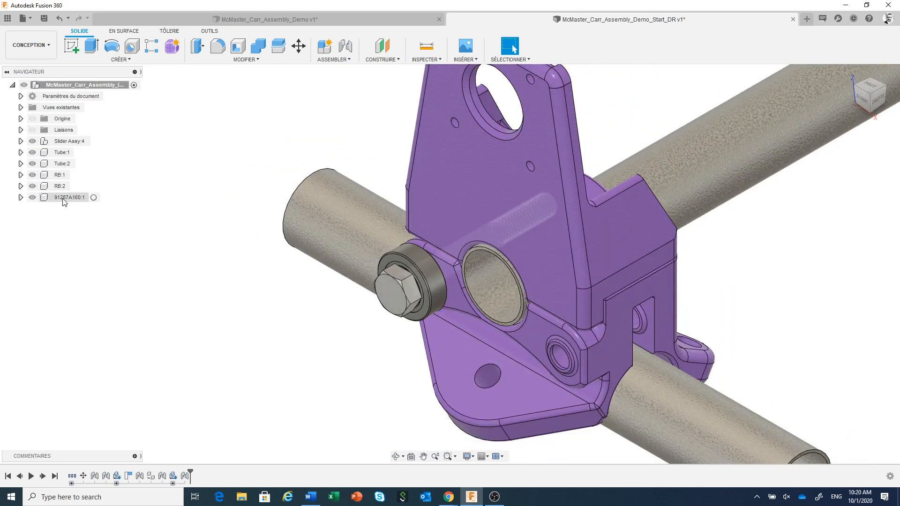
{"action": "double_click", "coordinate": [64, 199]}
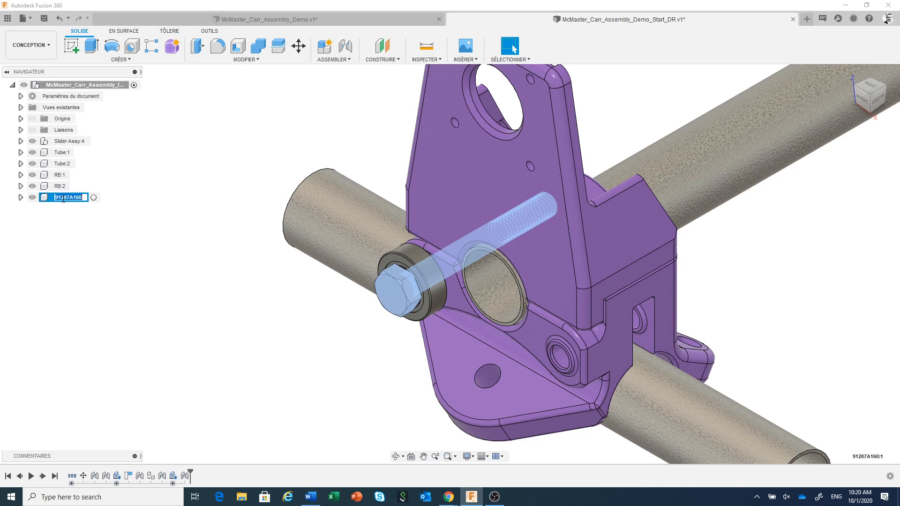
{"action": "type", "text": "Vis Longue:1"}
{"action": "left_click", "coordinate": [256, 330]}
Step: Start inserting another McMaster-Carr component, enlarge the catalogue window, and open Locknuts within the Nuts category
{"action": "scroll", "coordinate": [275, 294], "scroll_direction": "down", "scroll_amount": 2}
{"action": "scroll", "coordinate": [275, 294], "scroll_direction": "down", "scroll_amount": 2}
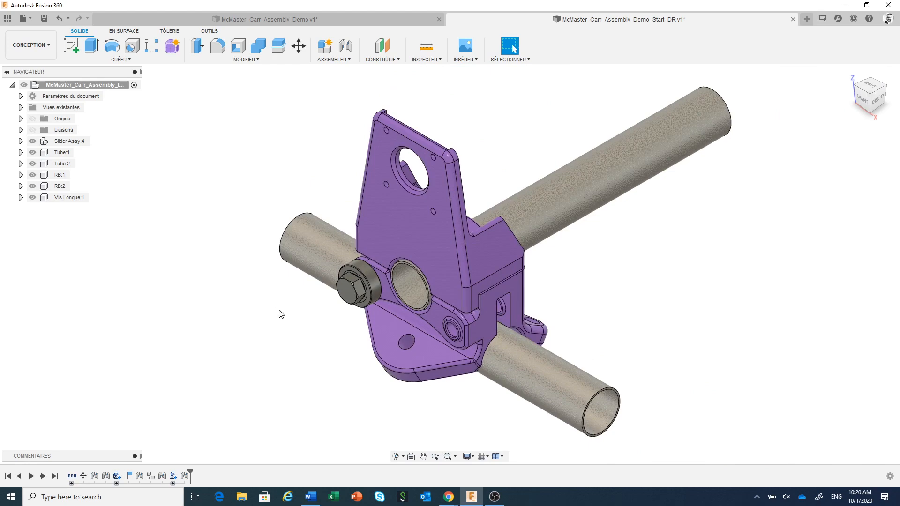
{"action": "middle_click_drag", "start_coordinate": [287, 314], "coordinate": [394, 310], "text": "shift"}
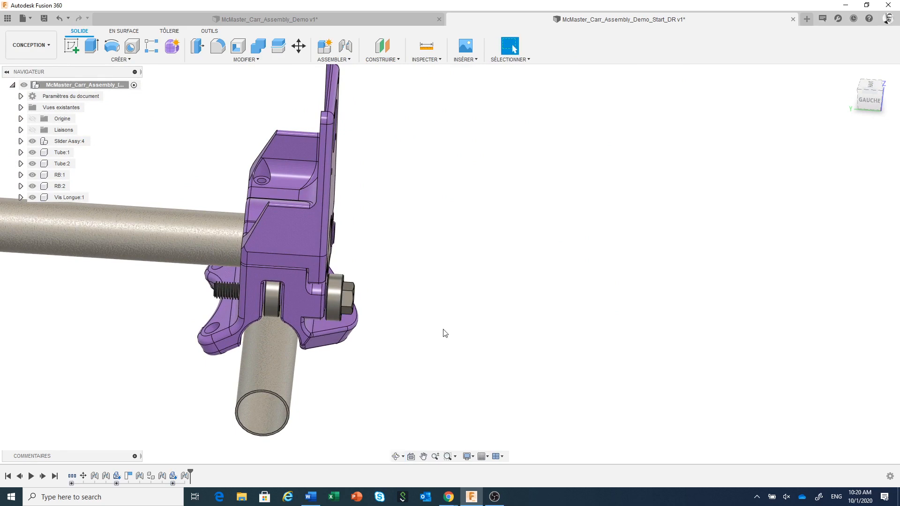
{"action": "mouse_move", "coordinate": [470, 334]}
{"action": "left_mouse_down"}
{"action": "mouse_move", "coordinate": [518, 311]}
{"action": "mouse_move", "coordinate": [474, 331]}
{"action": "left_mouse_up"}
{"action": "key", "text": "Escape"}
{"action": "middle_click_drag", "start_coordinate": [396, 318], "coordinate": [559, 254]}
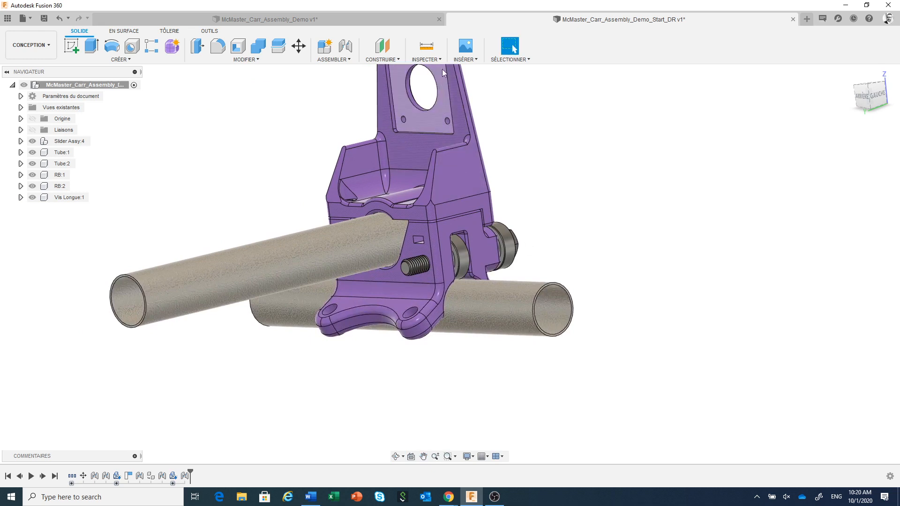
{"action": "left_click", "coordinate": [466, 60]}
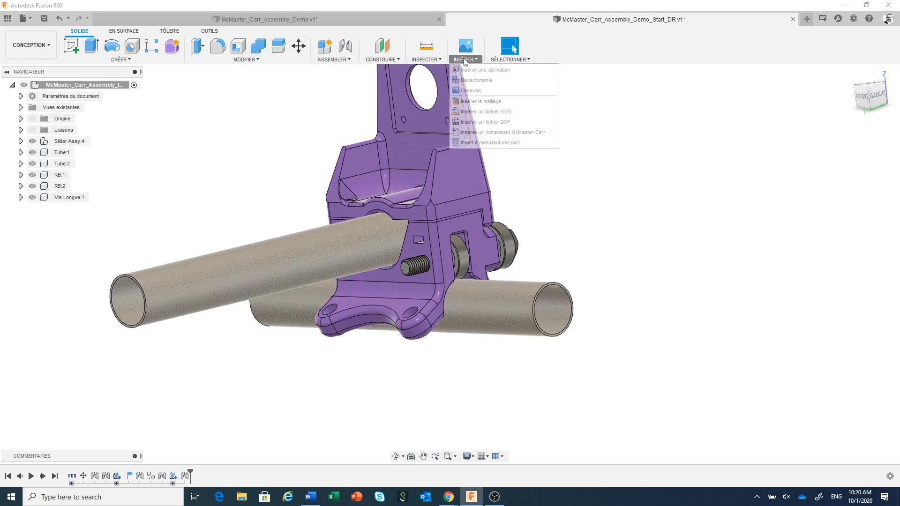
{"action": "left_click", "coordinate": [508, 133]}
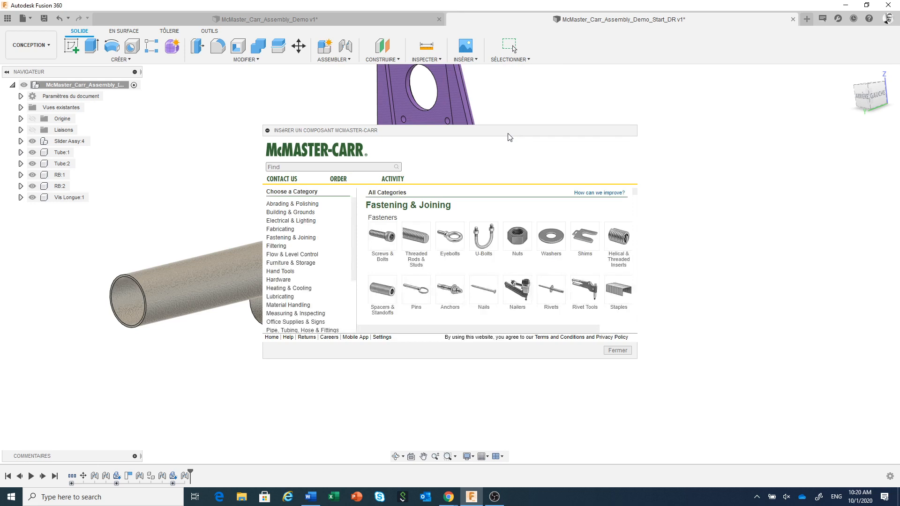
{"action": "left_click_drag", "start_coordinate": [507, 136], "coordinate": [427, 89]}
{"action": "left_click_drag", "start_coordinate": [560, 317], "coordinate": [750, 418]}
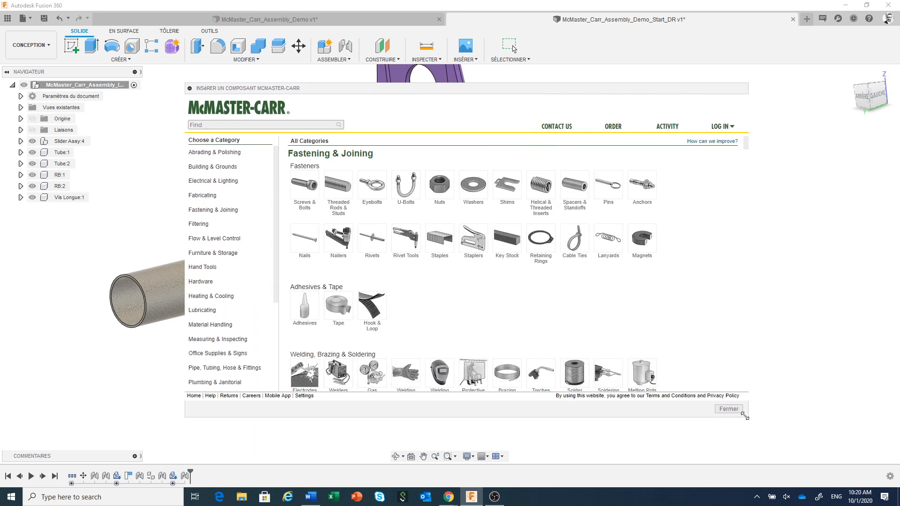
{"action": "left_click", "coordinate": [441, 185]}
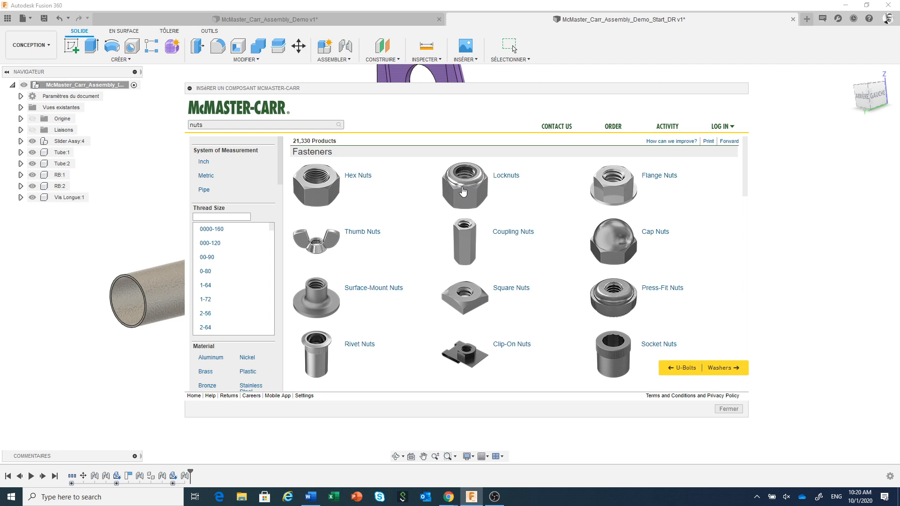
{"action": "left_click", "coordinate": [464, 192]}
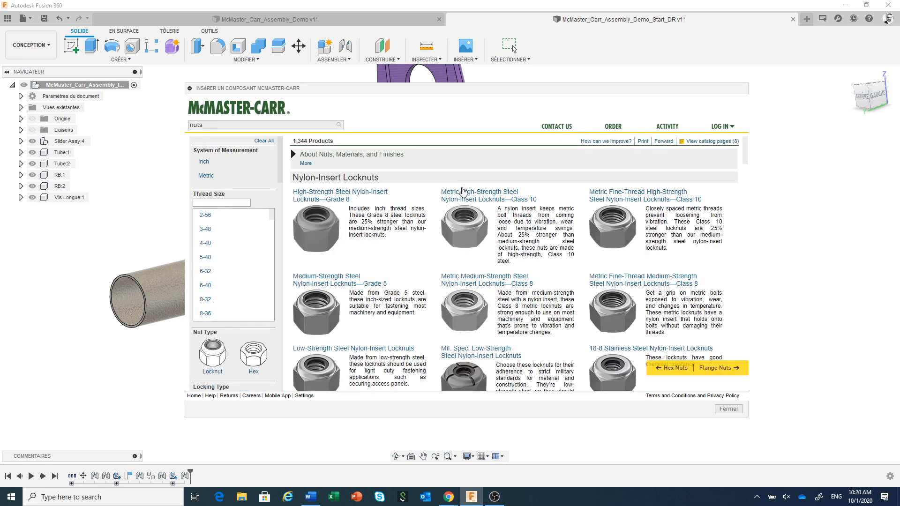
Step: Filter the locknuts by Metric system, M8 thread size and Stainless Steel material
{"action": "left_click", "coordinate": [212, 179]}
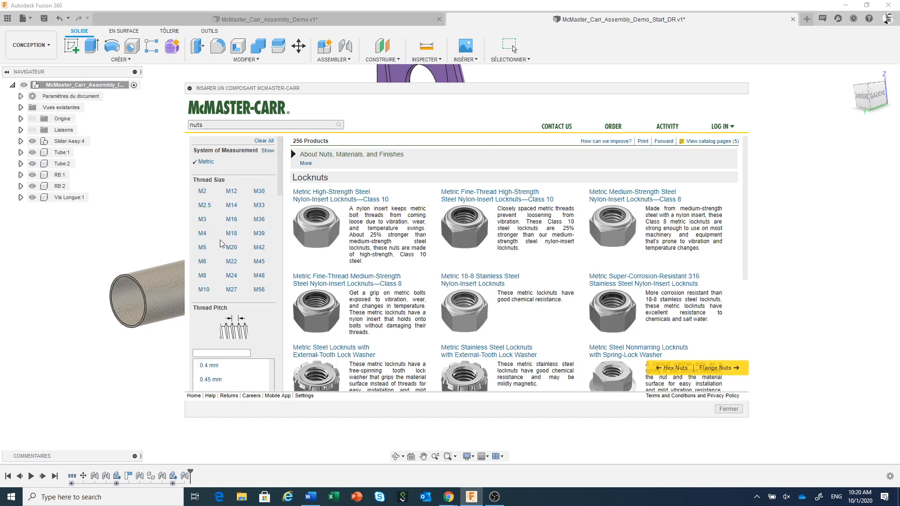
{"action": "left_click", "coordinate": [202, 276]}
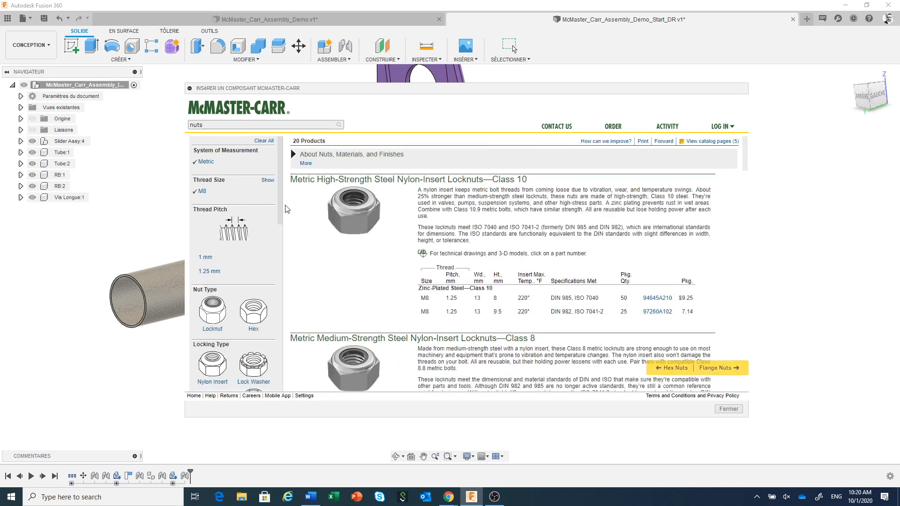
{"action": "scroll", "coordinate": [225, 274], "scroll_direction": "down", "scroll_amount": 5}
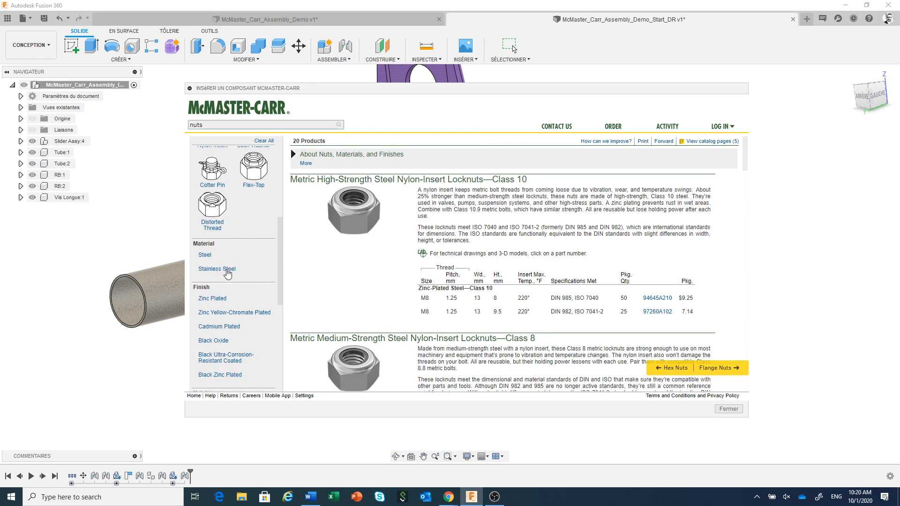
{"action": "left_click", "coordinate": [228, 271]}
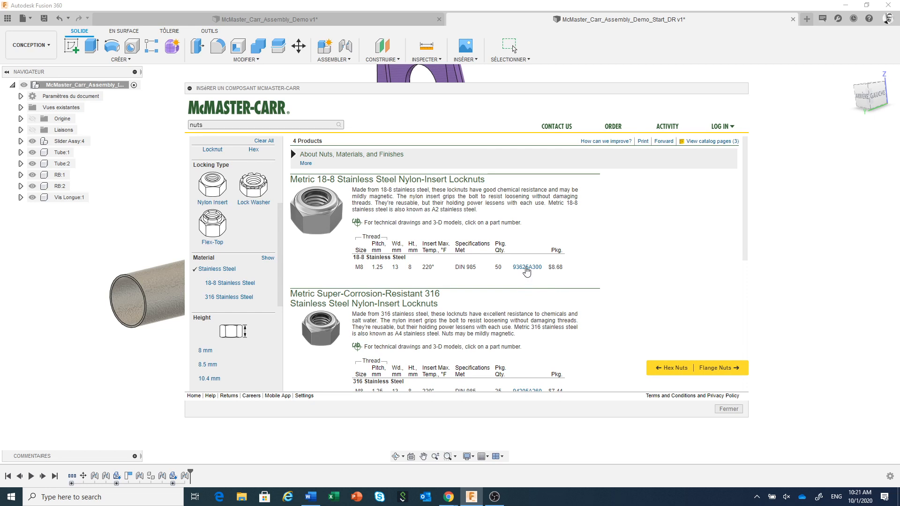
Step: Insert the 18-8 stainless steel nylon-insert M8 locknut 93625A300 as a 3-D STEP model, keeping its default position
{"action": "left_click", "coordinate": [527, 271]}
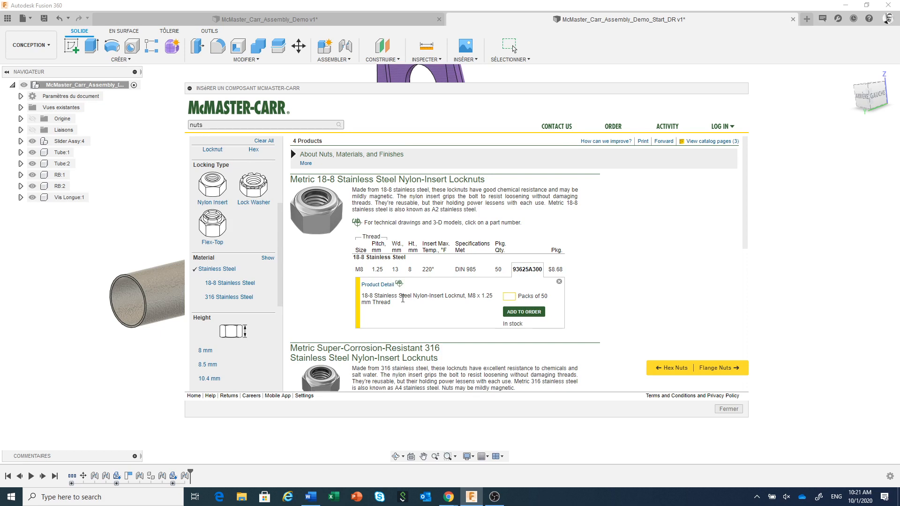
{"action": "left_click", "coordinate": [385, 286]}
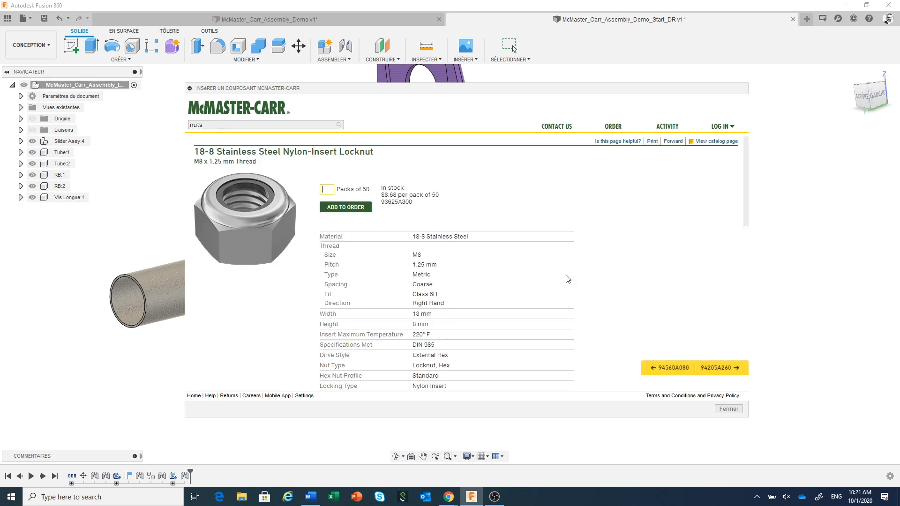
{"action": "left_click_drag", "start_coordinate": [749, 197], "coordinate": [747, 363]}
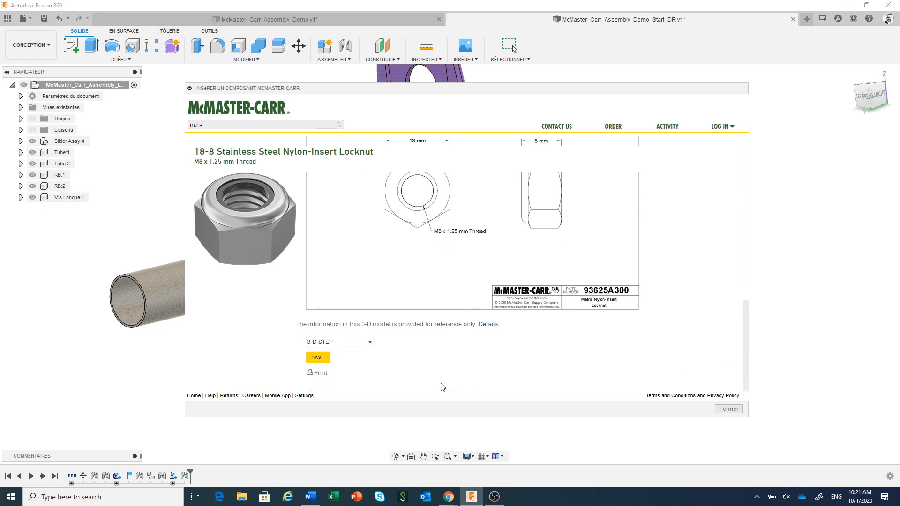
{"action": "left_click", "coordinate": [318, 357]}
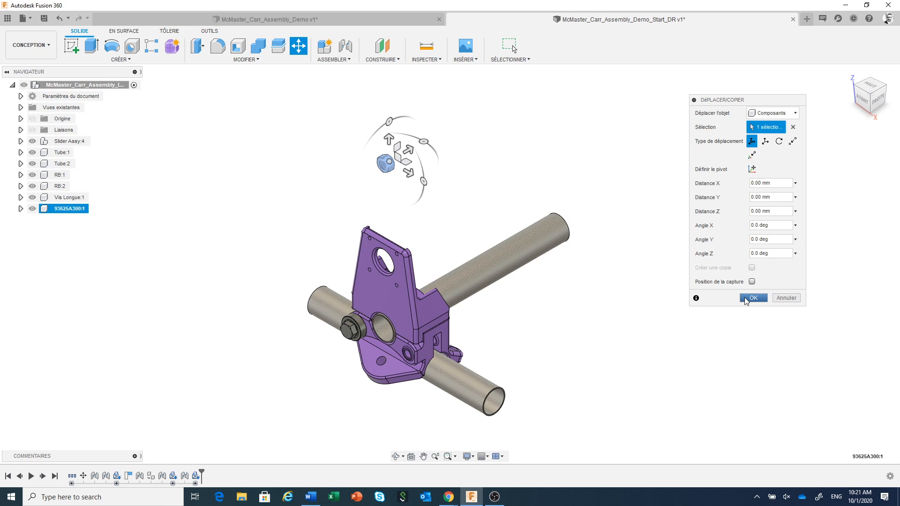
{"action": "left_click", "coordinate": [744, 297]}
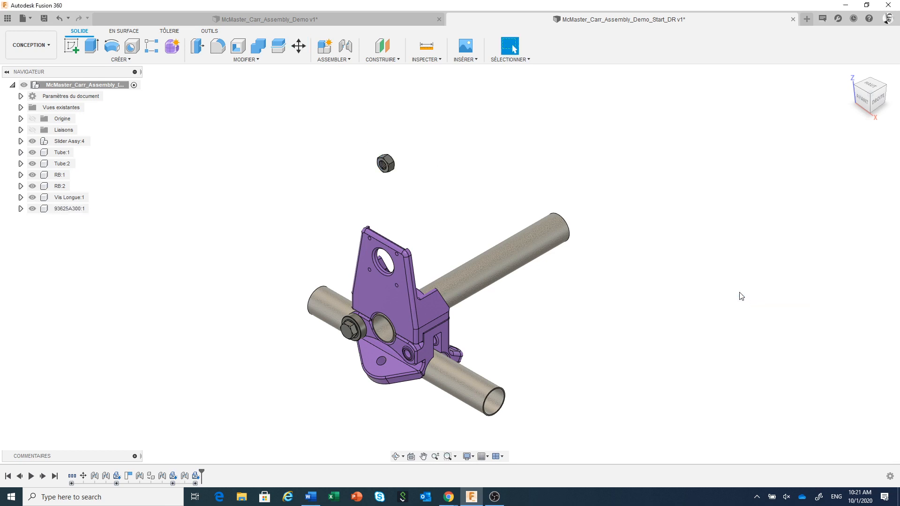
Step: Join the locknut's flat face to the screw hole on the slider's bottom part, around the long screw's threaded end
{"action": "scroll", "coordinate": [370, 171], "scroll_direction": "up", "scroll_amount": 3}
{"action": "scroll", "coordinate": [370, 171], "scroll_direction": "up", "scroll_amount": 4}
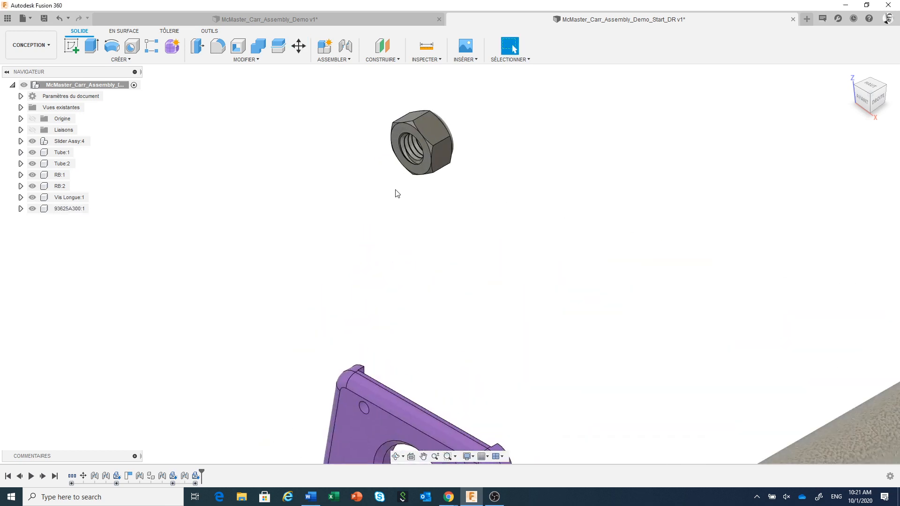
{"action": "left_click", "coordinate": [347, 49]}
{"action": "scroll", "coordinate": [419, 194], "scroll_direction": "up", "scroll_amount": 2}
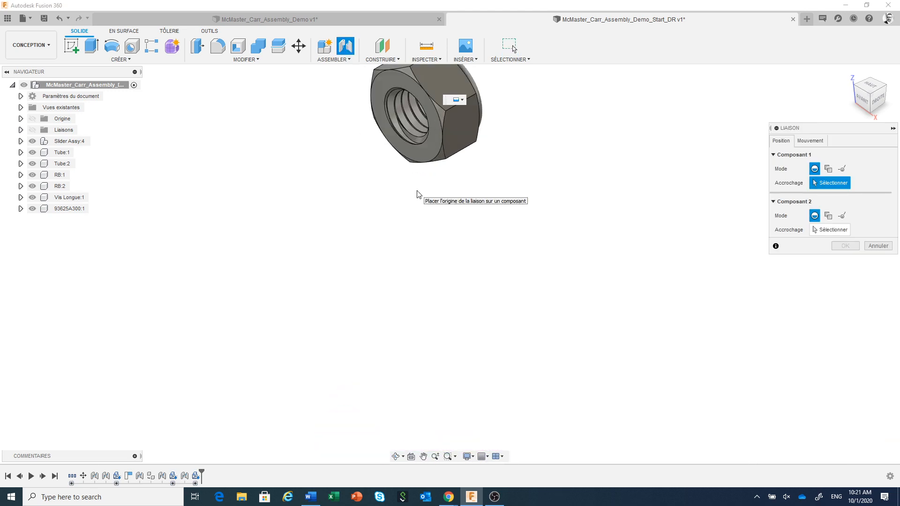
{"action": "left_click", "coordinate": [427, 153]}
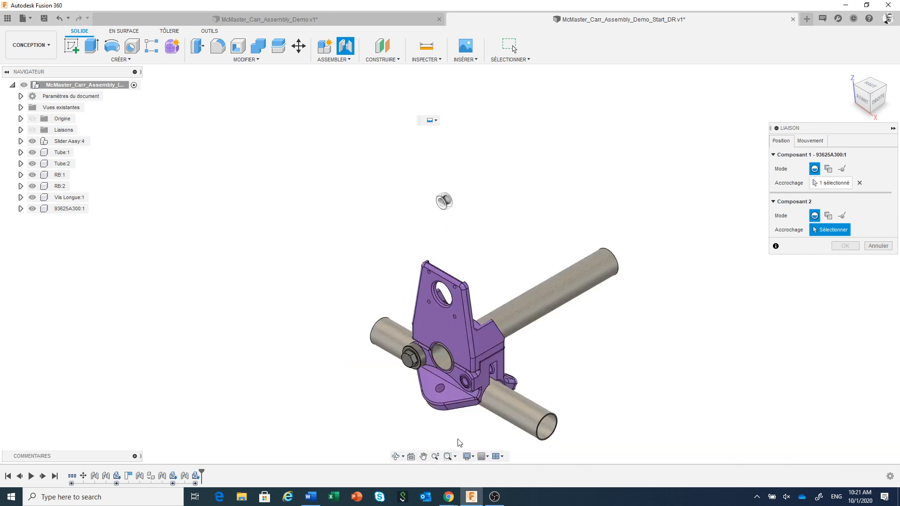
{"action": "scroll", "coordinate": [548, 365], "scroll_direction": "down", "scroll_amount": 1}
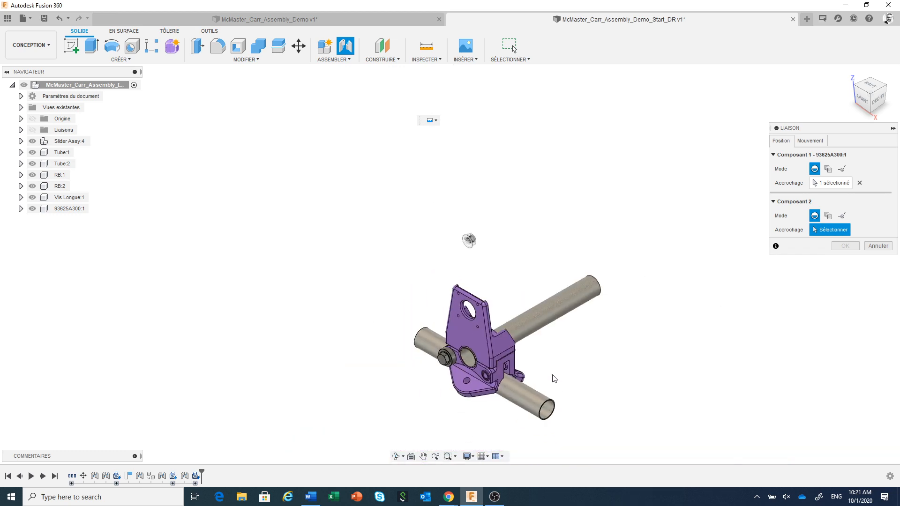
{"action": "middle_click_drag", "start_coordinate": [554, 379], "coordinate": [403, 337], "text": "shift"}
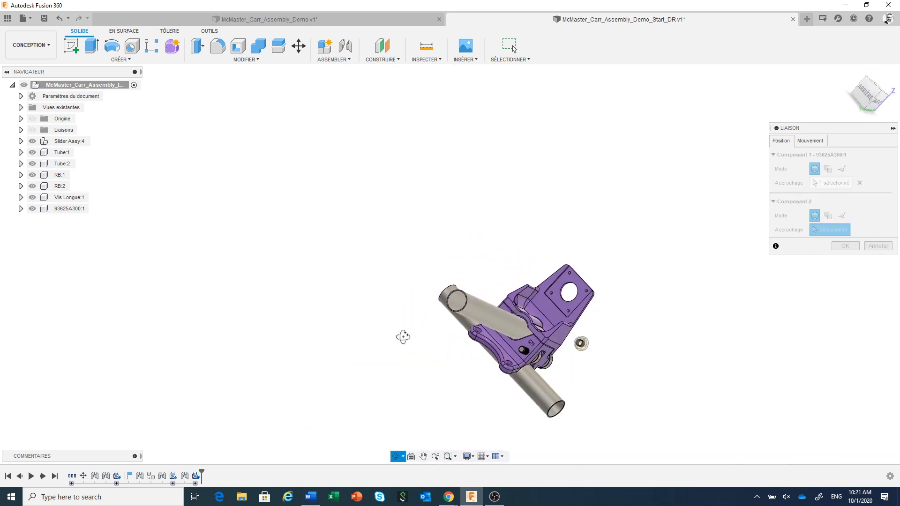
{"action": "scroll", "coordinate": [527, 361], "scroll_direction": "up", "scroll_amount": 5}
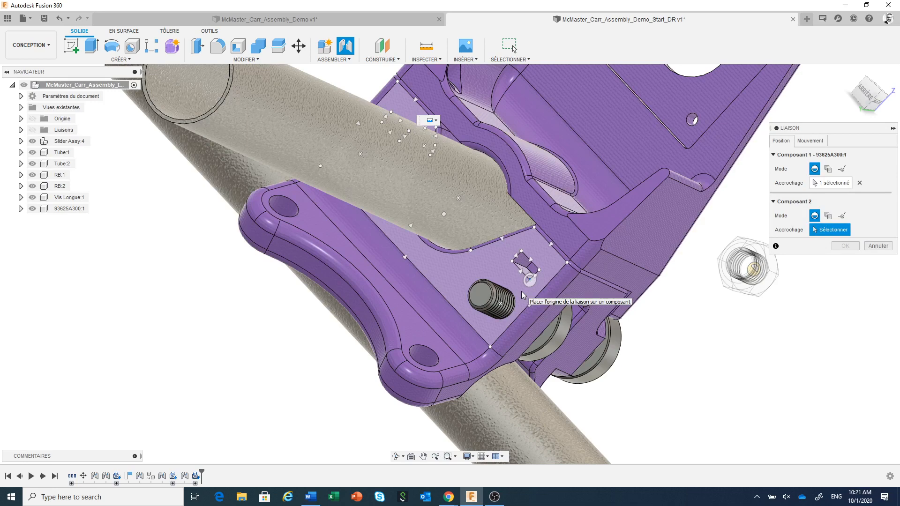
{"action": "left_click", "coordinate": [502, 305]}
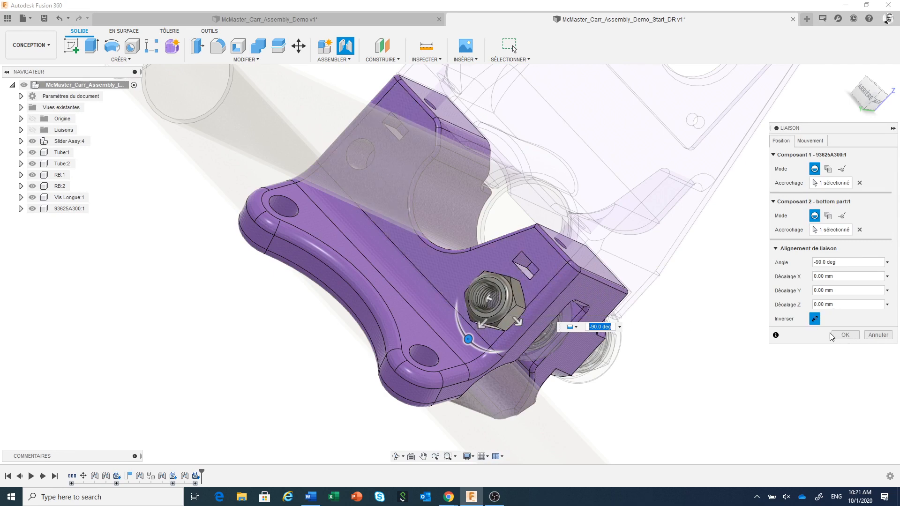
{"action": "left_click", "coordinate": [845, 335]}
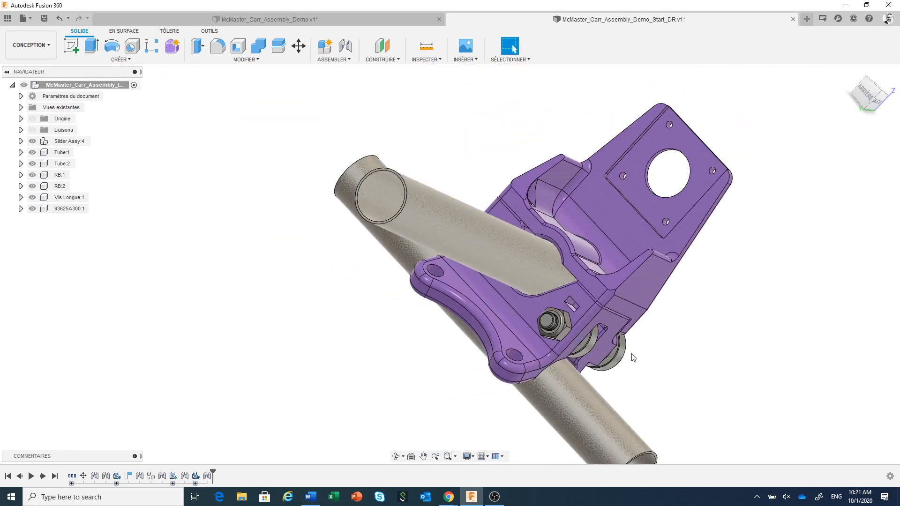
Step: Rename the locknut component 93625A300 as "Ecrou"
{"action": "double_click", "coordinate": [66, 209]}
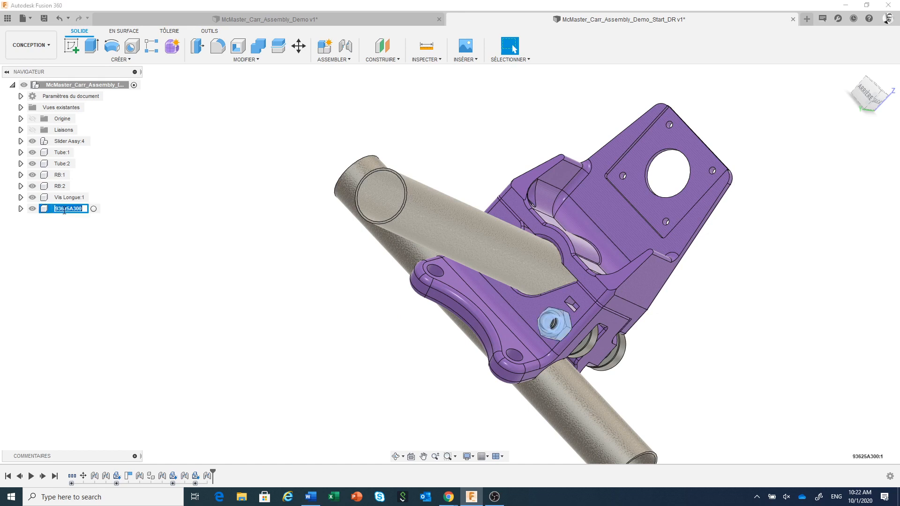
{"action": "type", "text": "Ecrou"}
{"action": "key", "text": "Return"}
{"action": "left_click", "coordinate": [358, 324]}
{"action": "scroll", "coordinate": [381, 327], "scroll_direction": "down", "scroll_amount": 2}
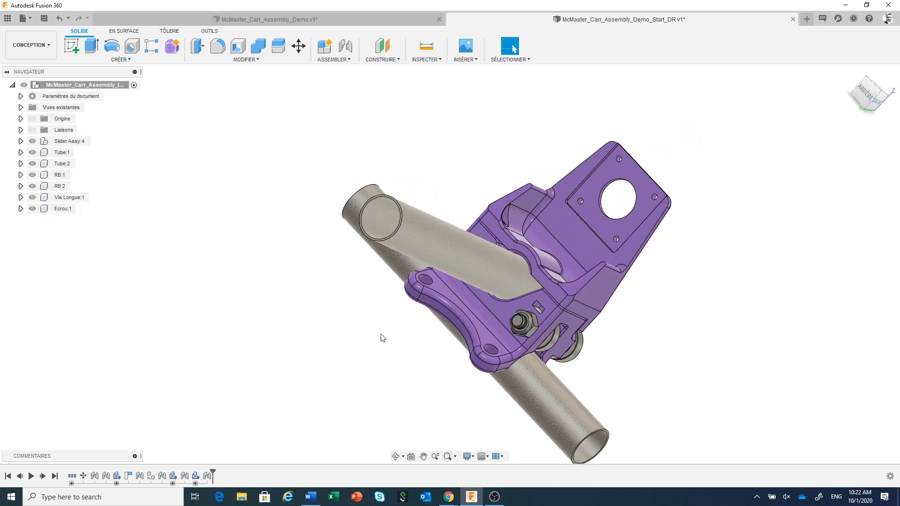
{"action": "middle_click_drag", "start_coordinate": [381, 338], "coordinate": [368, 291], "text": "shift"}
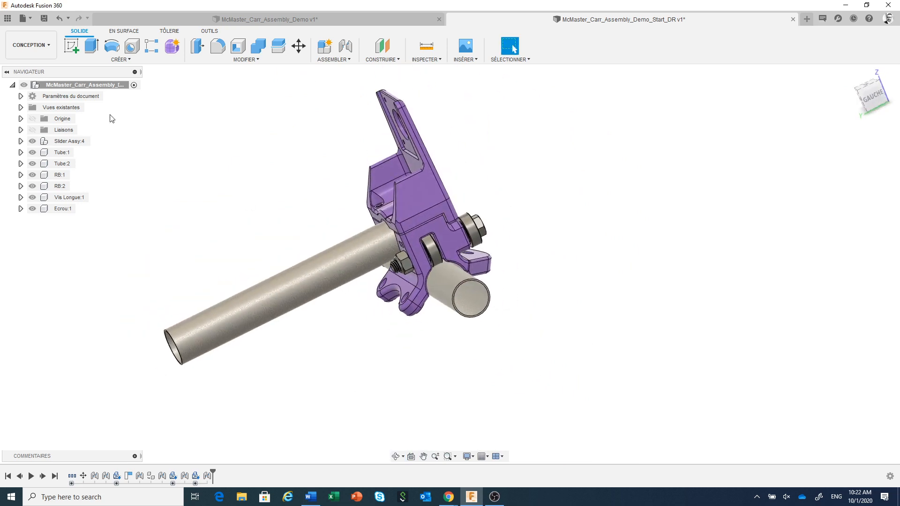
{"action": "left_click", "coordinate": [102, 85]}
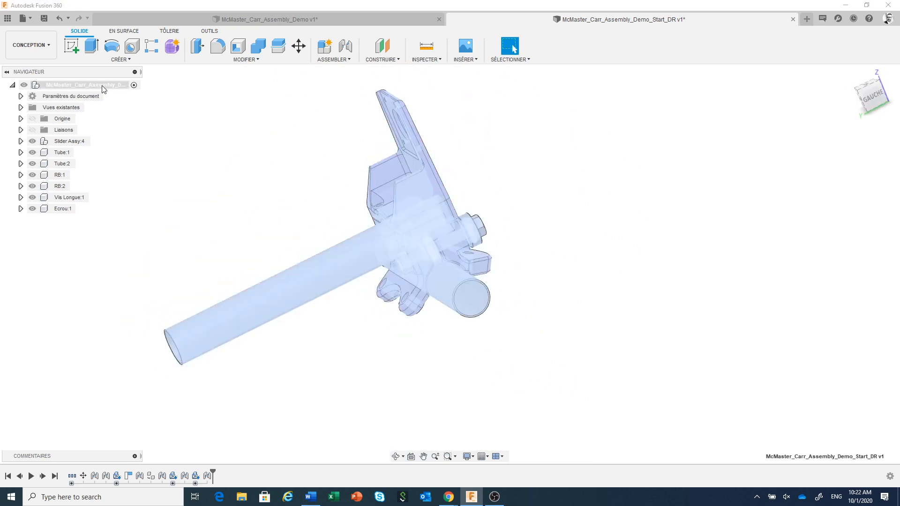
{"action": "right_click", "coordinate": [102, 86]}
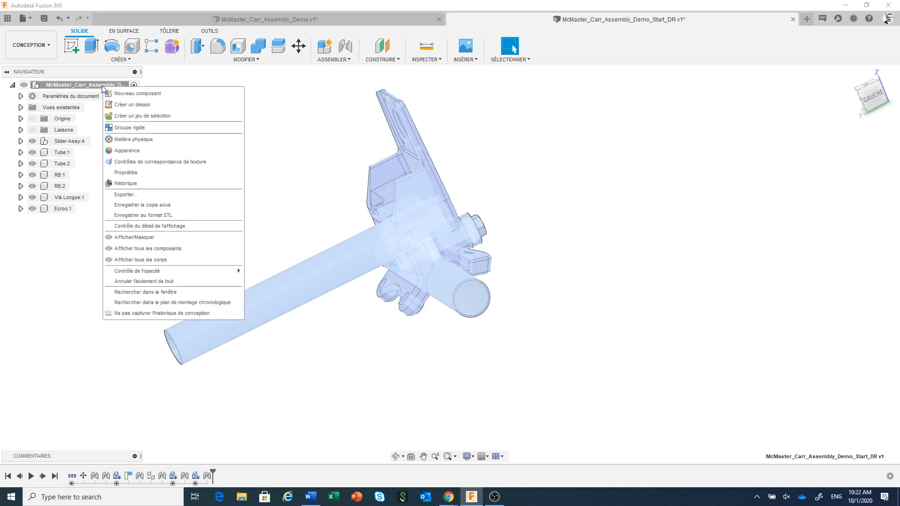
{"action": "left_click", "coordinate": [129, 96]}
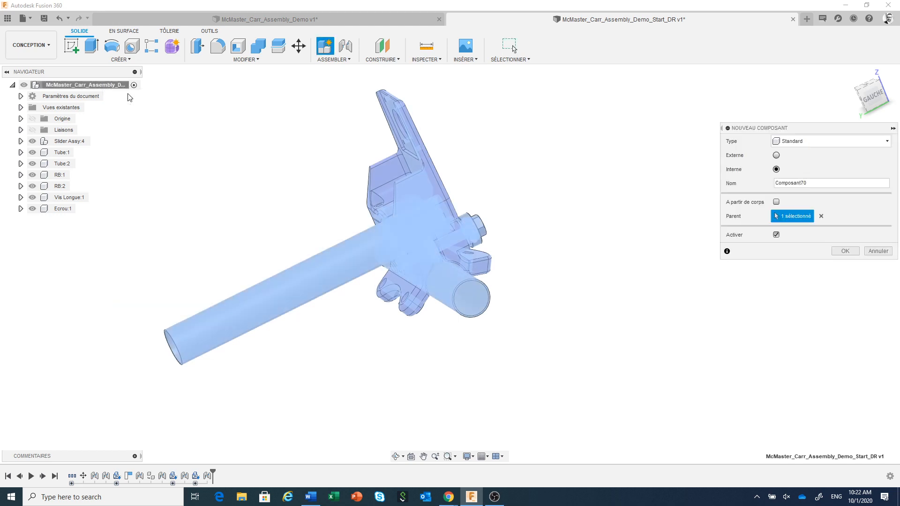
{"action": "left_click_drag", "start_coordinate": [796, 131], "coordinate": [594, 193]}
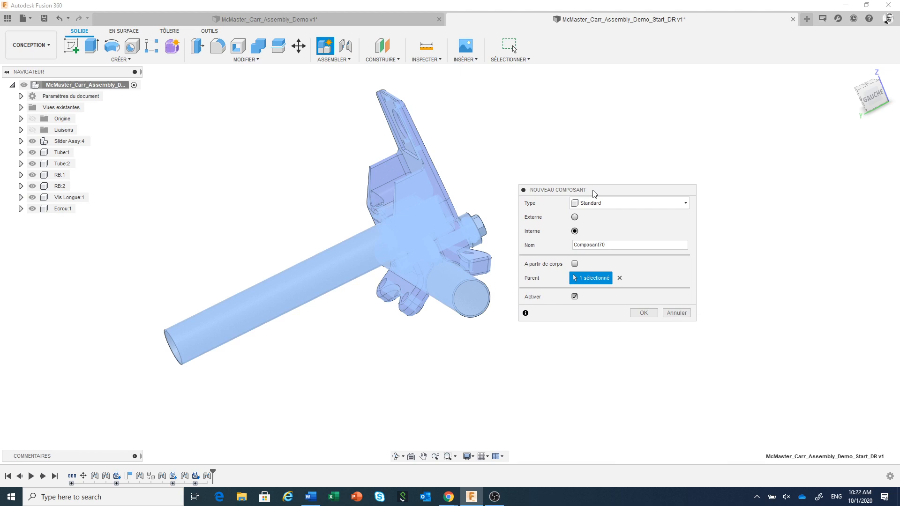
{"action": "left_click", "coordinate": [676, 313]}
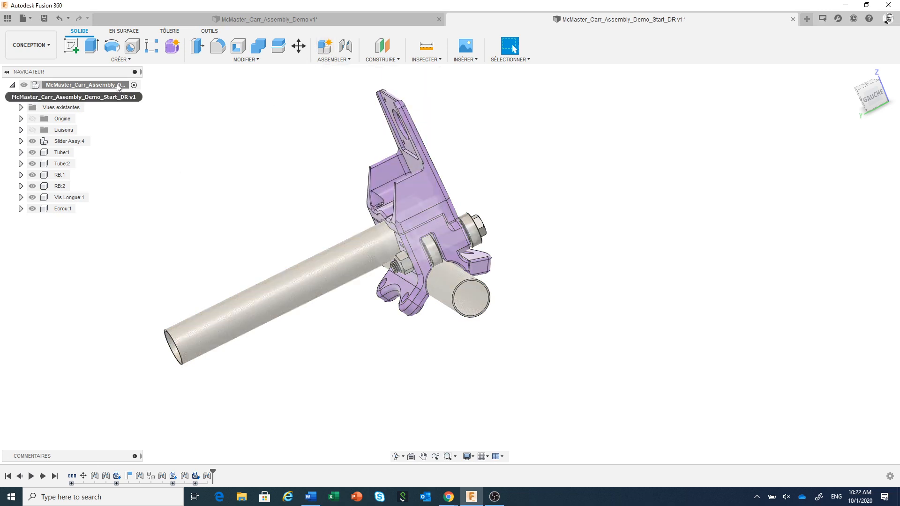
{"action": "right_click", "coordinate": [117, 86]}
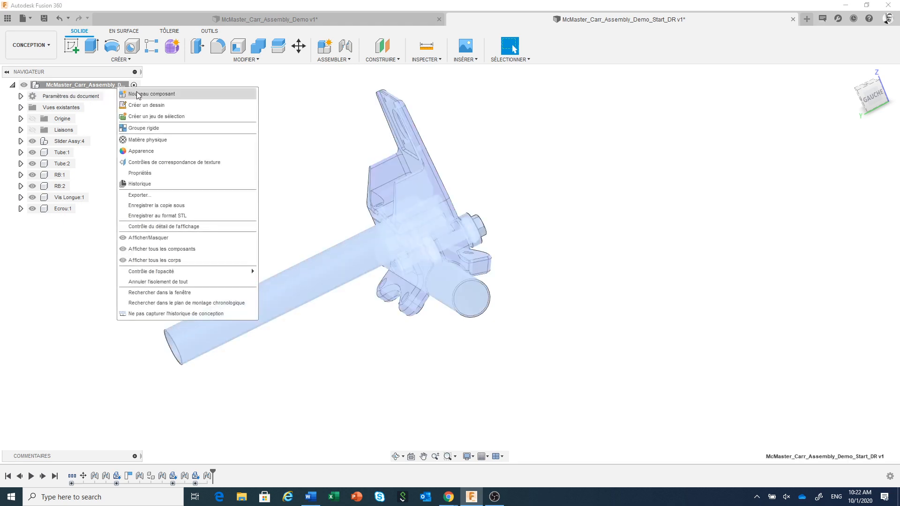
{"action": "left_click", "coordinate": [315, 113]}
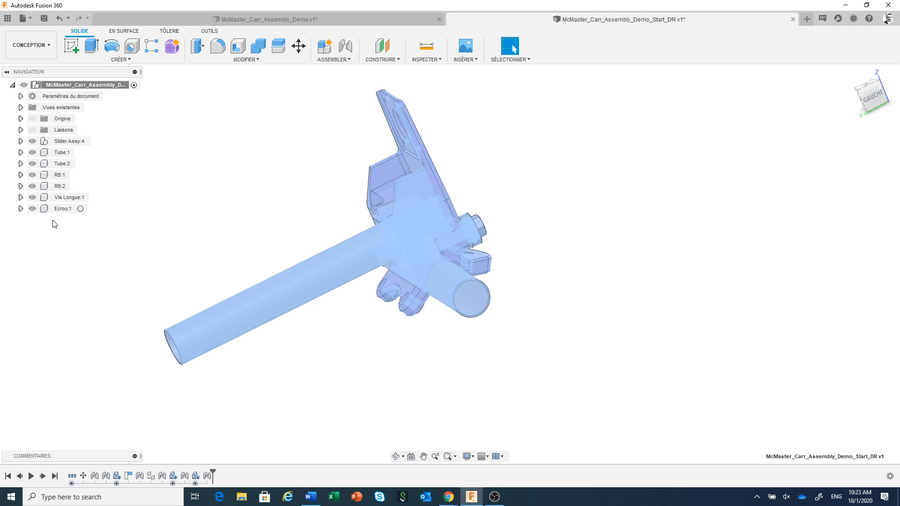
Step: Create an internal standard component named "Ens RB I" under the top-level assembly, and reactivate the top-level assembly
{"action": "right_click", "coordinate": [104, 86]}
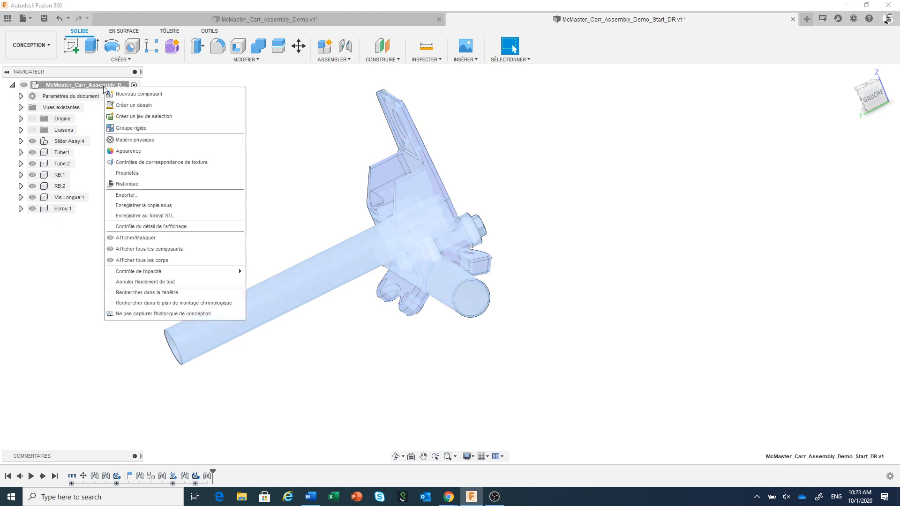
{"action": "left_click", "coordinate": [136, 95]}
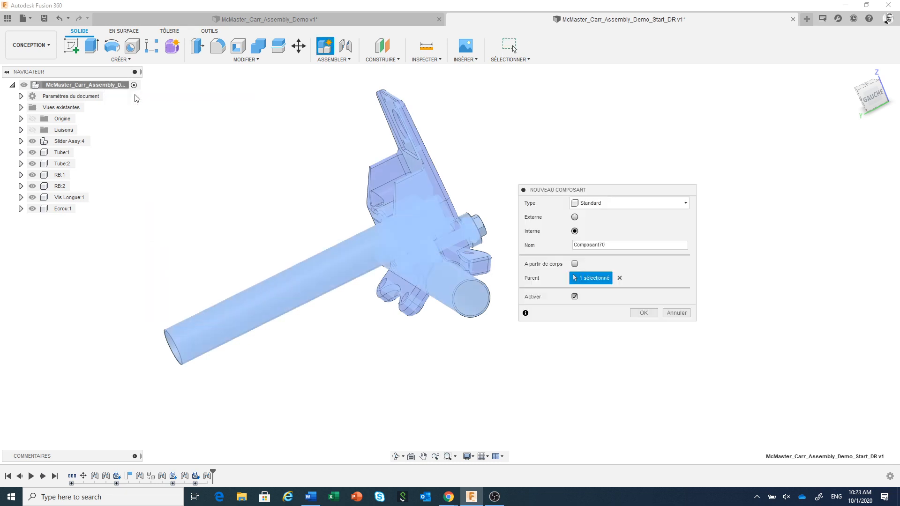
{"action": "left_click_drag", "start_coordinate": [643, 245], "coordinate": [573, 247]}
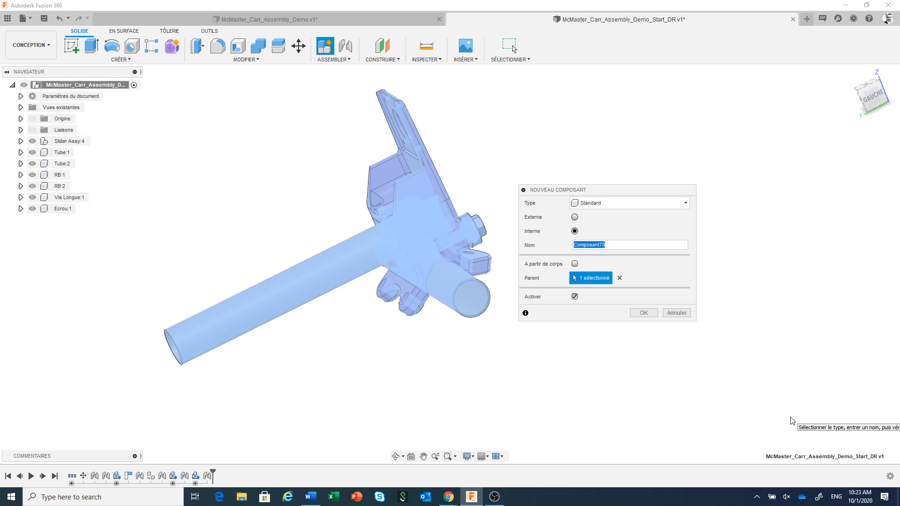
{"action": "type", "text": "Ens RB I"}
{"action": "left_click", "coordinate": [644, 312]}
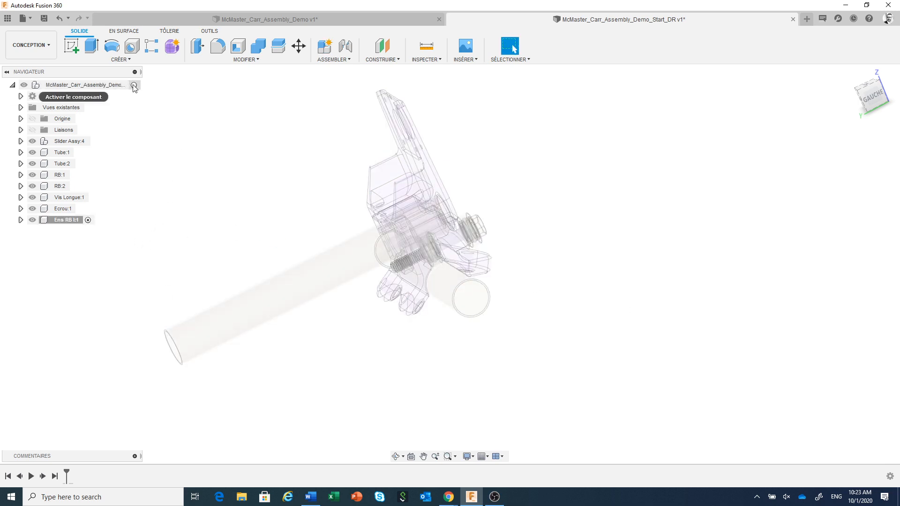
{"action": "left_click", "coordinate": [134, 85]}
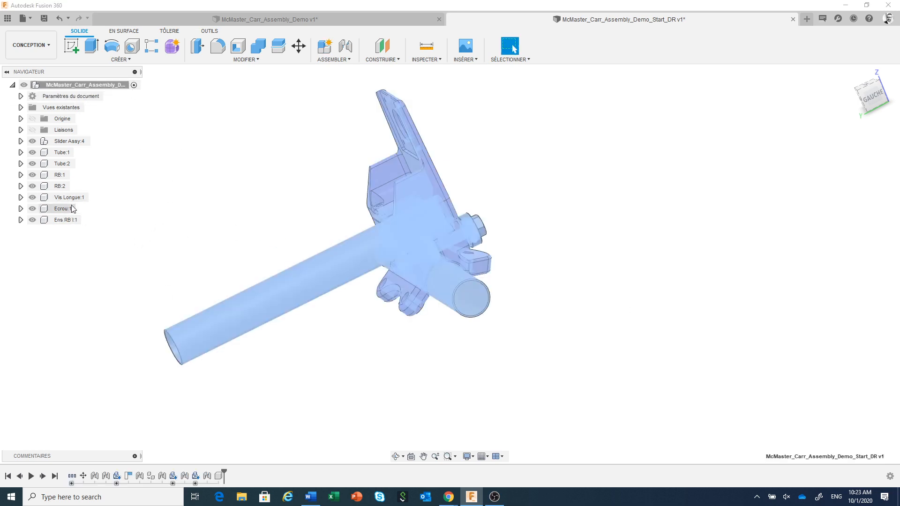
Step: Move both RB bearings, Vis Longue and Ecrou into the Ens RB I component
{"action": "left_click", "coordinate": [60, 174]}
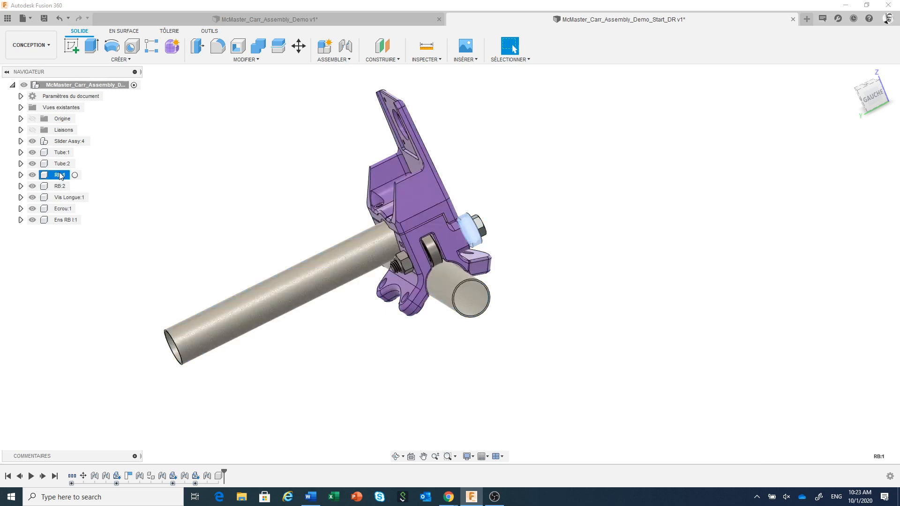
{"action": "left_click", "coordinate": [64, 209], "text": "shift"}
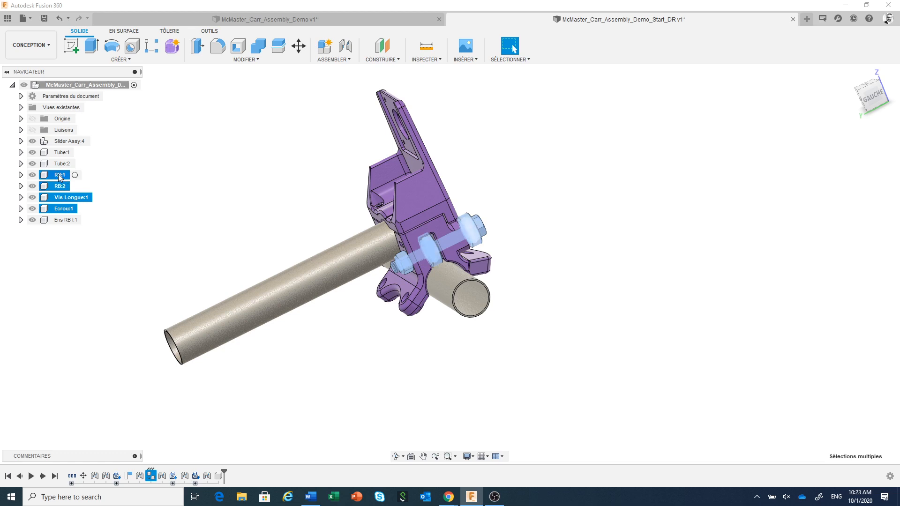
{"action": "left_click_drag", "start_coordinate": [59, 175], "coordinate": [69, 221]}
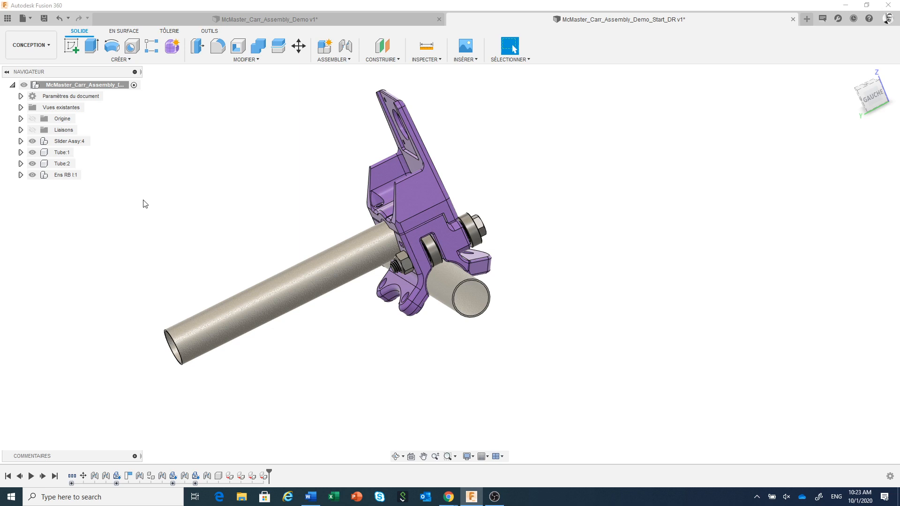
Step: Create a copy of the Ens RB I subassembly, offset about 147 mm along X from the original
{"action": "middle_click_drag", "start_coordinate": [155, 206], "coordinate": [294, 185]}
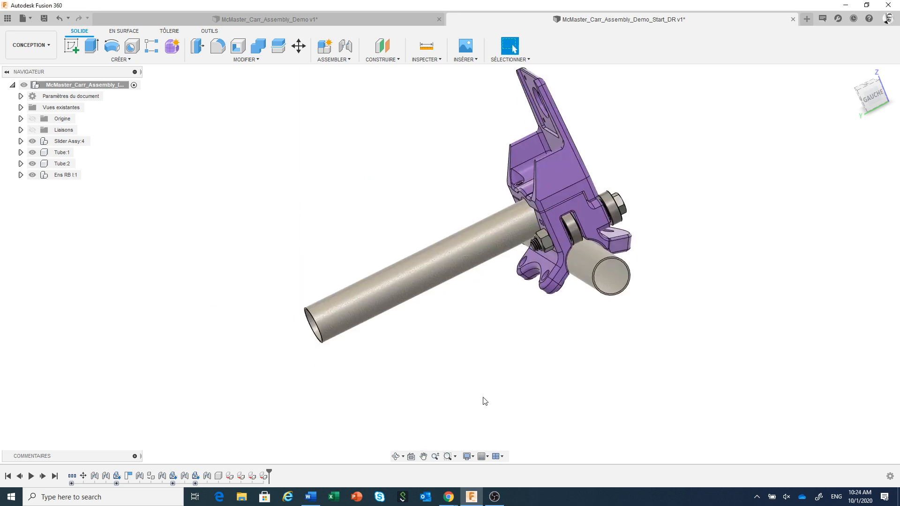
{"action": "middle_click_drag", "start_coordinate": [515, 407], "coordinate": [468, 414], "text": "shift"}
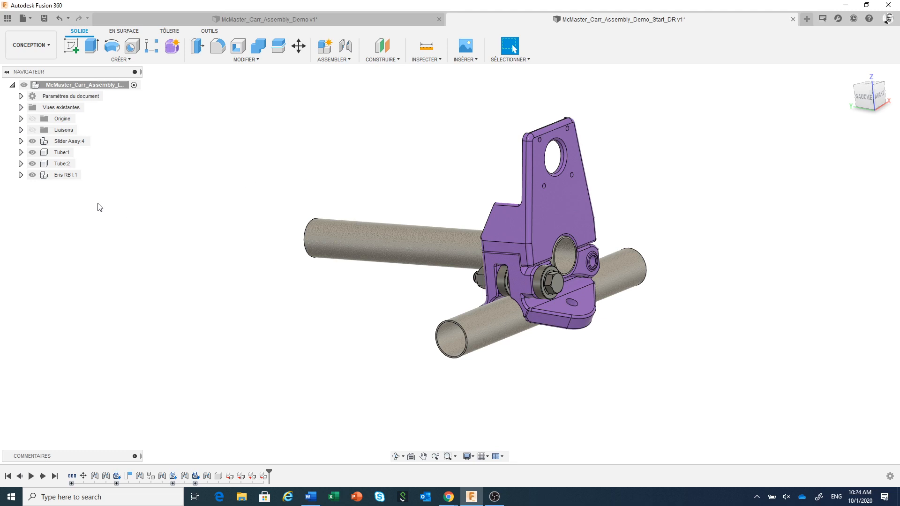
{"action": "left_click", "coordinate": [64, 176]}
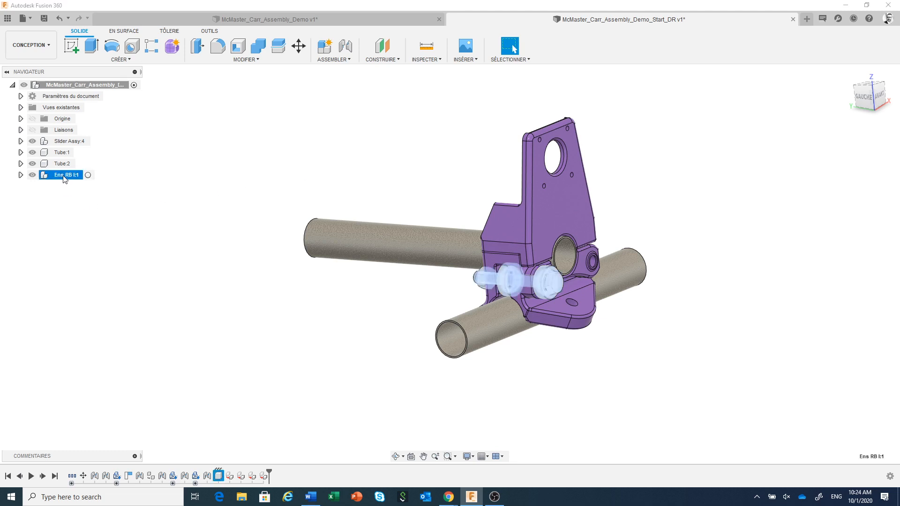
{"action": "right_click", "coordinate": [64, 178]}
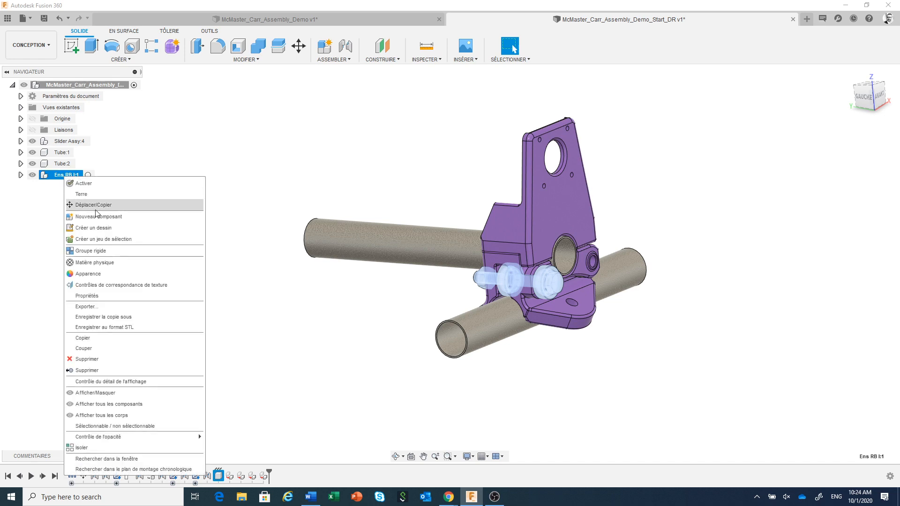
{"action": "left_click", "coordinate": [93, 205]}
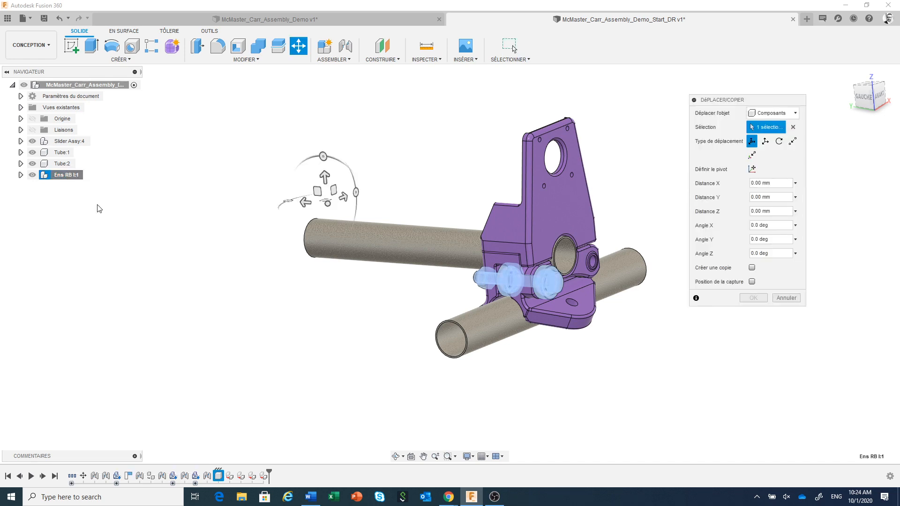
{"action": "left_click", "coordinate": [752, 268]}
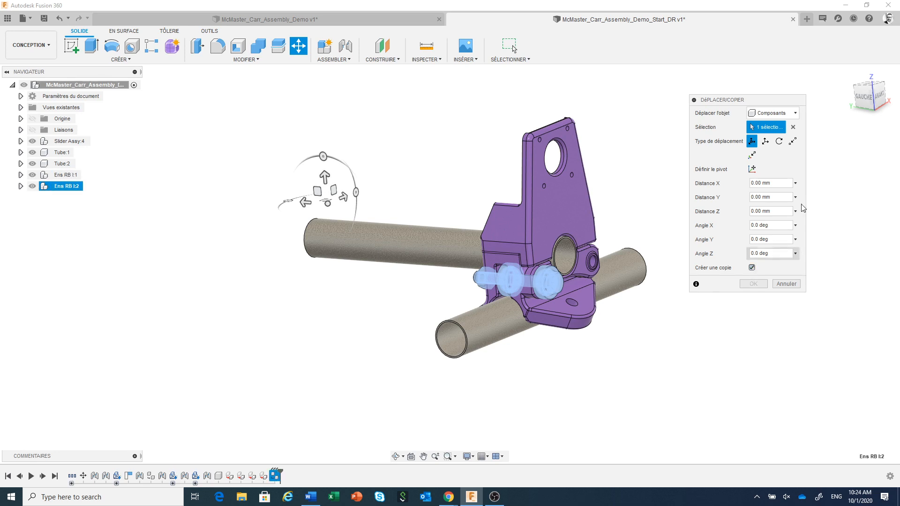
{"action": "left_click_drag", "start_coordinate": [790, 103], "coordinate": [841, 100]}
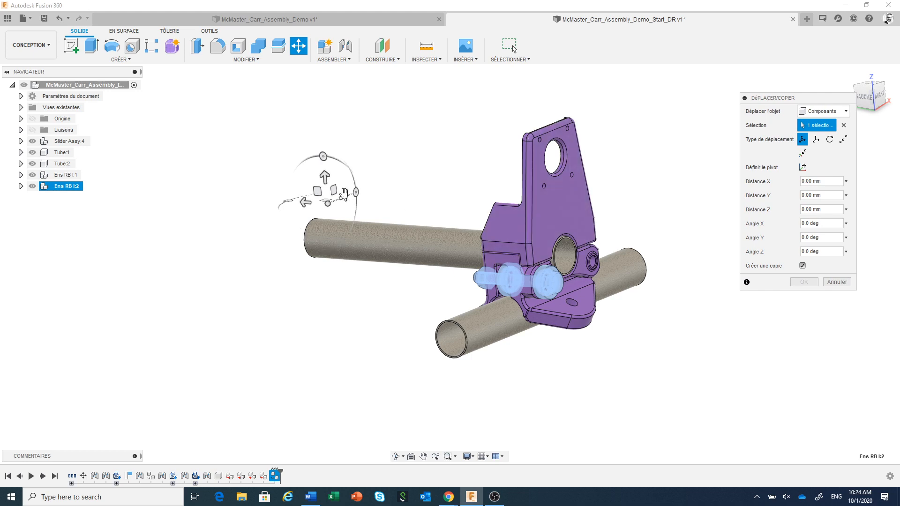
{"action": "left_click_drag", "start_coordinate": [344, 197], "coordinate": [479, 154]}
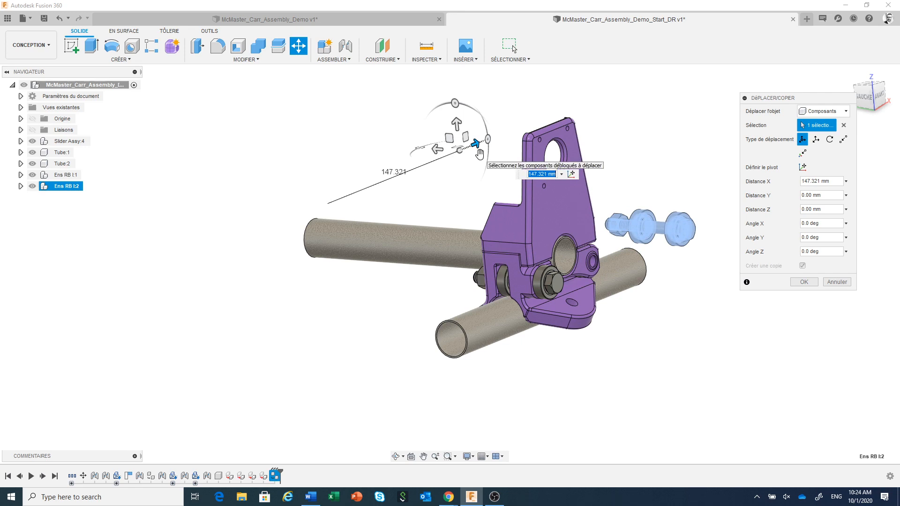
{"action": "left_click", "coordinate": [804, 282]}
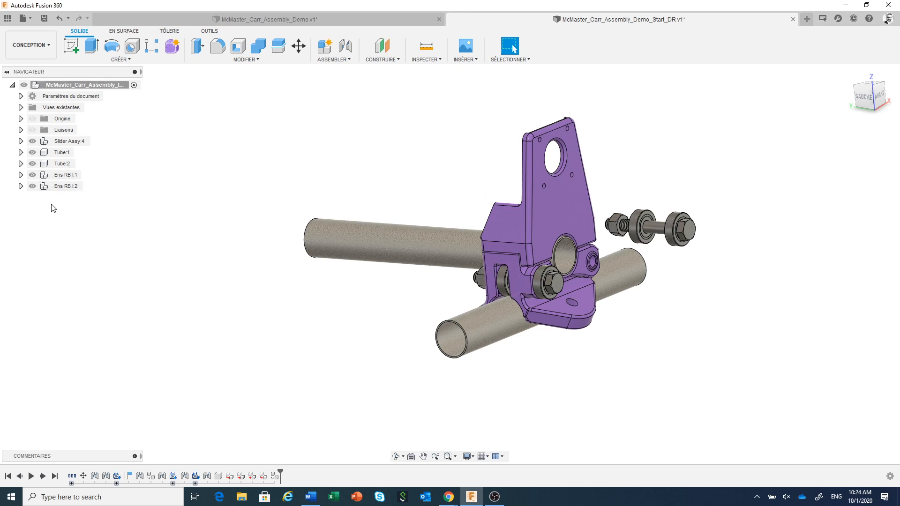
Step: Inspect the contents of Ens RB I:1, test the movement of the copied subassembly's long screw, and restore its position
{"action": "left_click", "coordinate": [20, 175]}
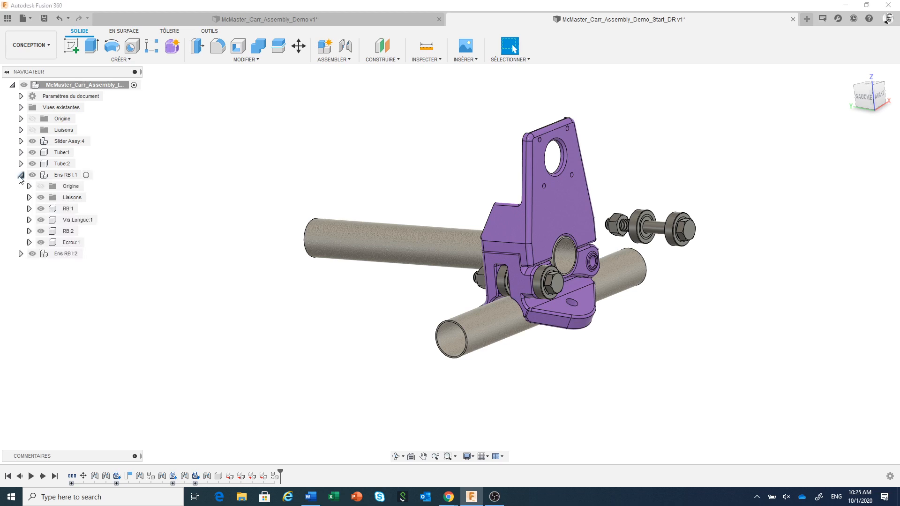
{"action": "left_click", "coordinate": [29, 198]}
{"action": "left_click", "coordinate": [29, 197]}
{"action": "left_click", "coordinate": [21, 175]}
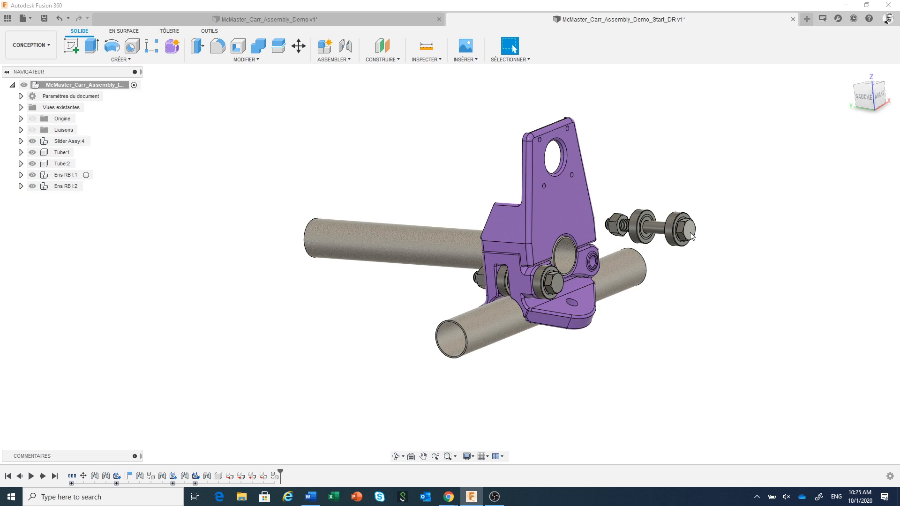
{"action": "left_click_drag", "start_coordinate": [692, 235], "coordinate": [738, 213]}
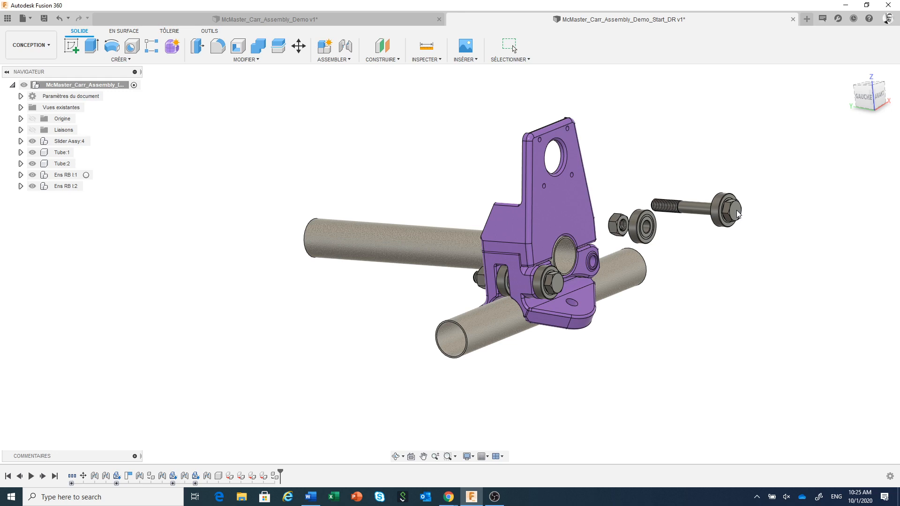
{"action": "left_click_drag", "start_coordinate": [737, 213], "coordinate": [738, 214]}
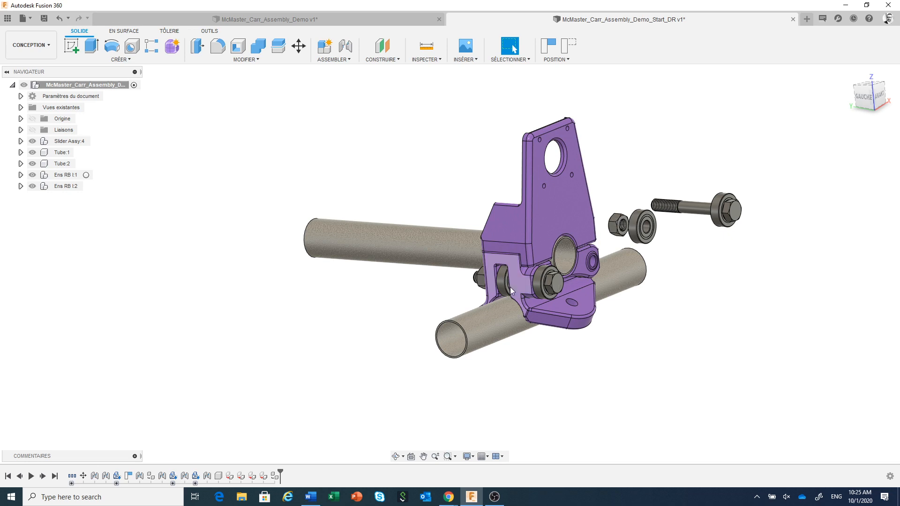
{"action": "scroll", "coordinate": [484, 287], "scroll_direction": "up", "scroll_amount": 2}
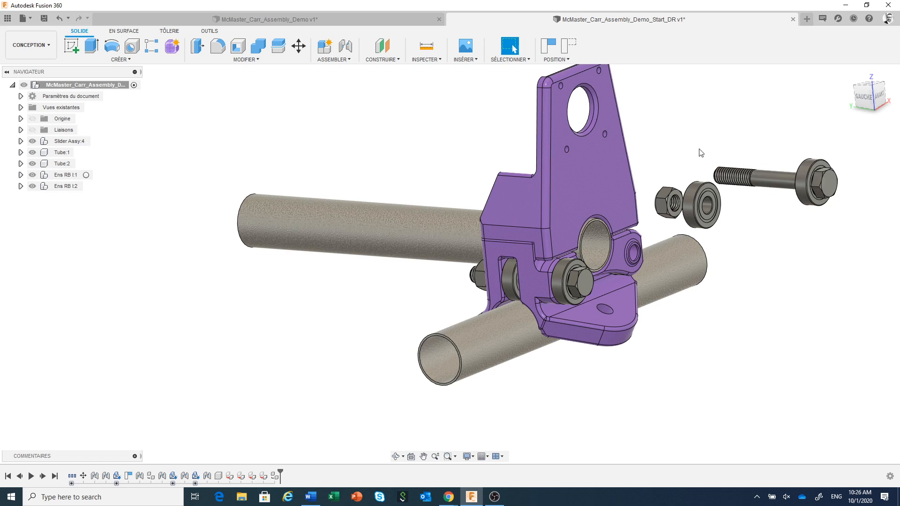
{"action": "left_click", "coordinate": [564, 48]}
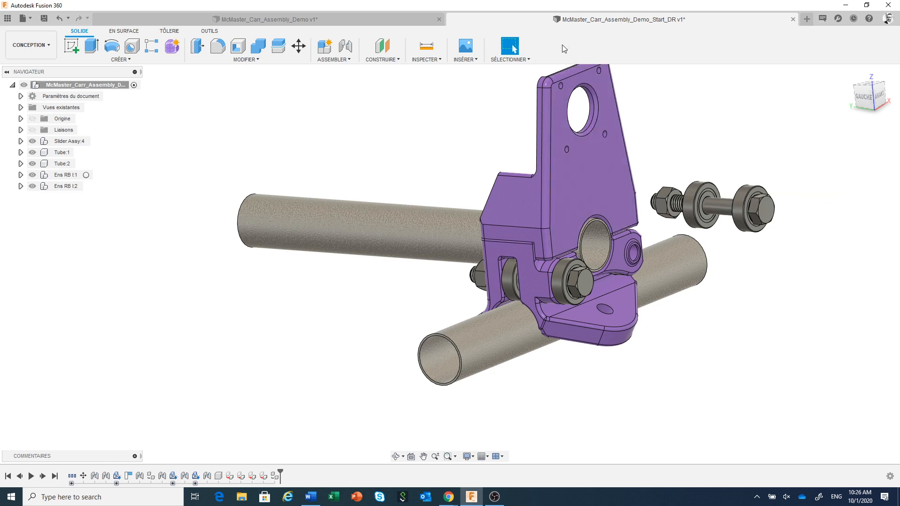
Step: Create a rigid group from the copied subassembly's long screw, locknut and the bearing nearest the nut, and test that it moves together
{"action": "left_click", "coordinate": [346, 60]}
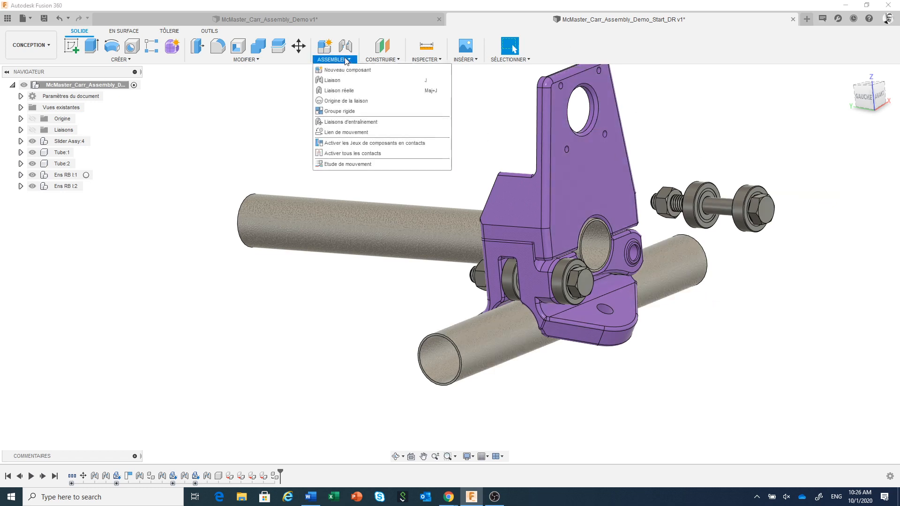
{"action": "left_click", "coordinate": [343, 113]}
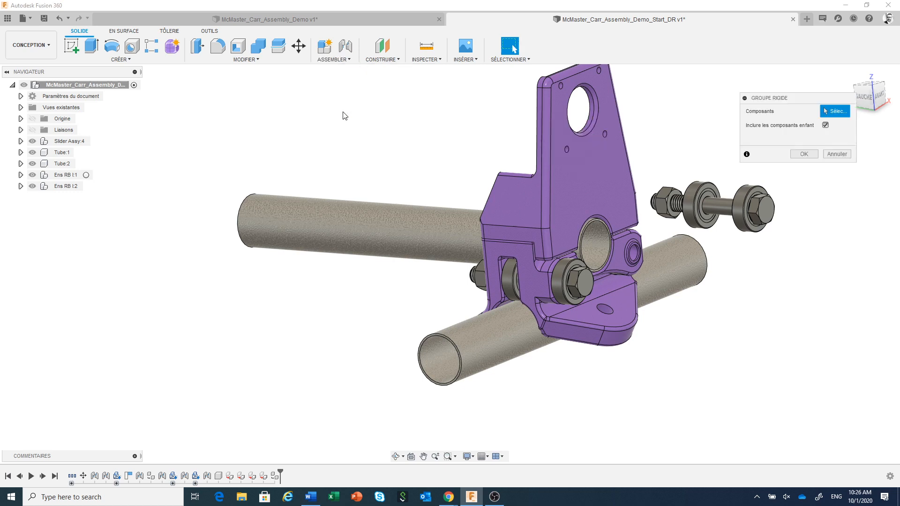
{"action": "left_click", "coordinate": [718, 207]}
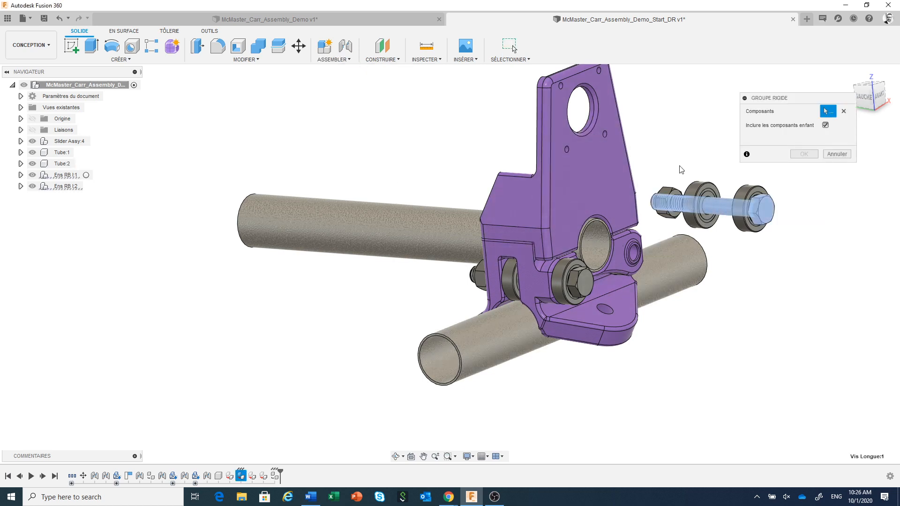
{"action": "left_click", "coordinate": [669, 192]}
{"action": "left_click", "coordinate": [698, 193]}
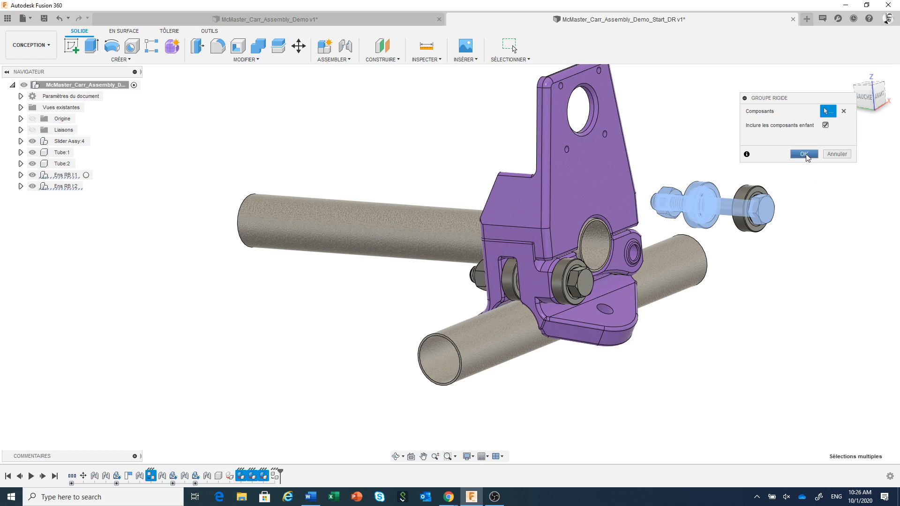
{"action": "left_click", "coordinate": [805, 154]}
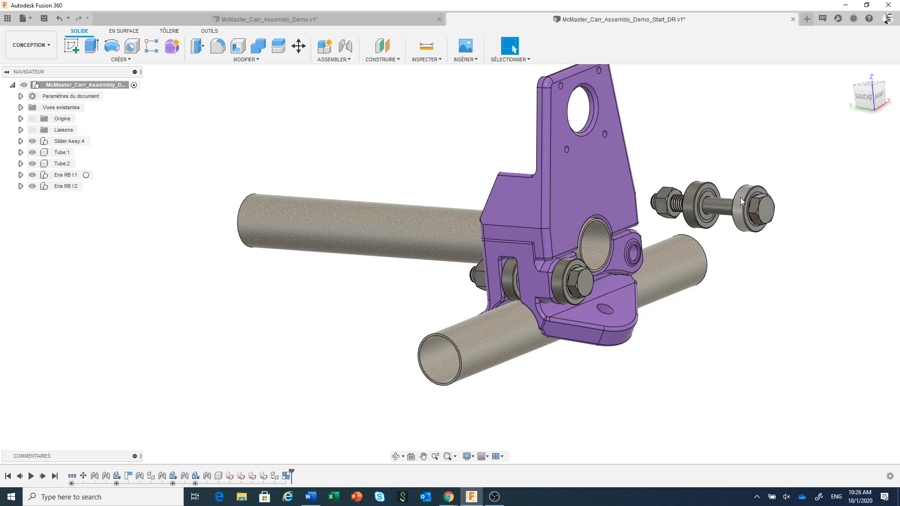
{"action": "left_click_drag", "start_coordinate": [746, 198], "coordinate": [785, 151]}
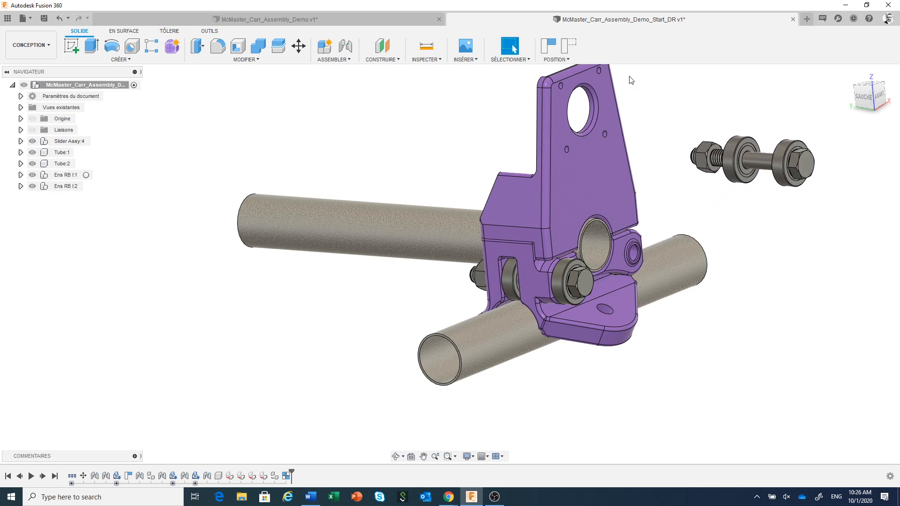
{"action": "left_click", "coordinate": [568, 46]}
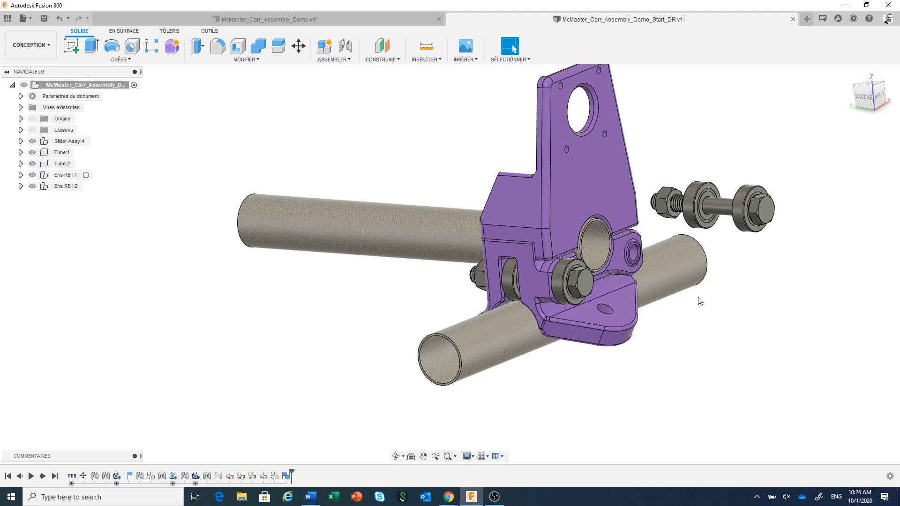
Step: Join the inner face of the copied subassembly's head-side bearing to the bottom part's free bolt hole, flipped, at a 90 deg angle with zero offsets
{"action": "middle_click_drag", "start_coordinate": [700, 300], "coordinate": [797, 256], "text": "shift"}
{"action": "left_click", "coordinate": [510, 46]}
{"action": "scroll", "coordinate": [689, 230], "scroll_direction": "up", "scroll_amount": 5}
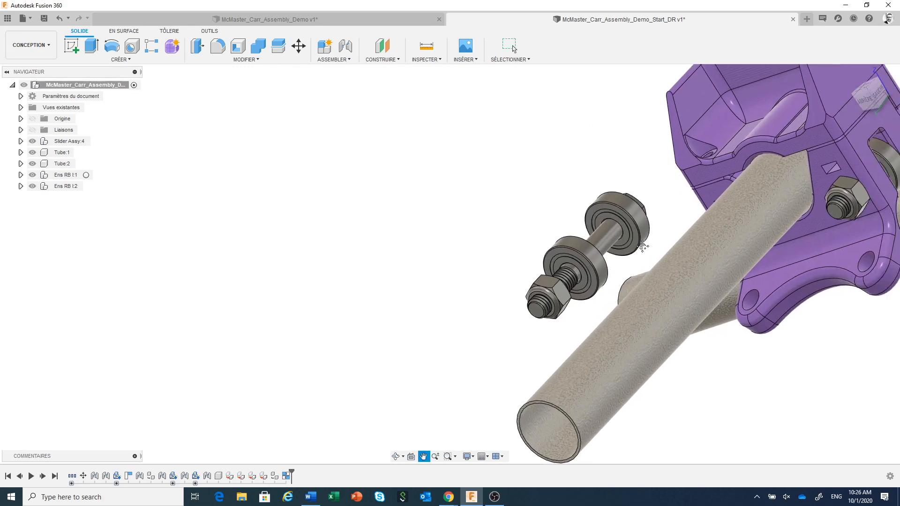
{"action": "scroll", "coordinate": [552, 280], "scroll_direction": "up", "scroll_amount": 2}
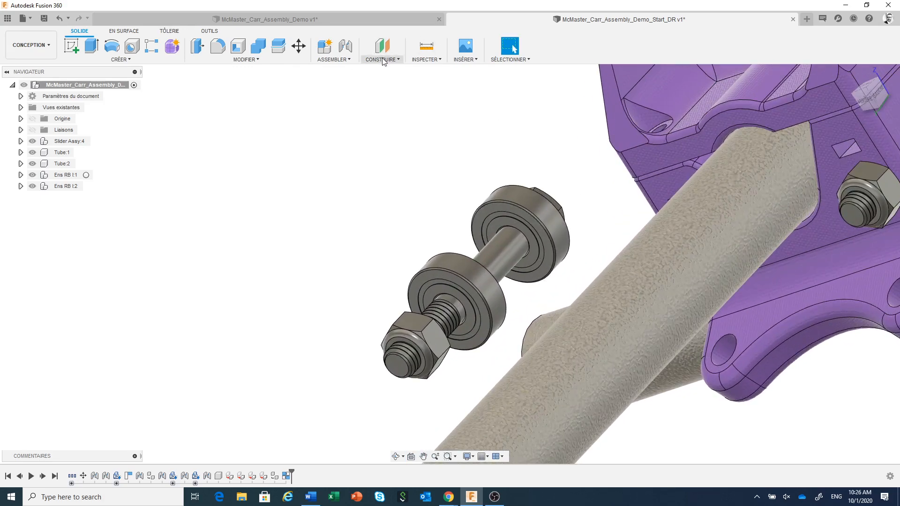
{"action": "left_click", "coordinate": [346, 46]}
{"action": "scroll", "coordinate": [524, 256], "scroll_direction": "up", "scroll_amount": 3}
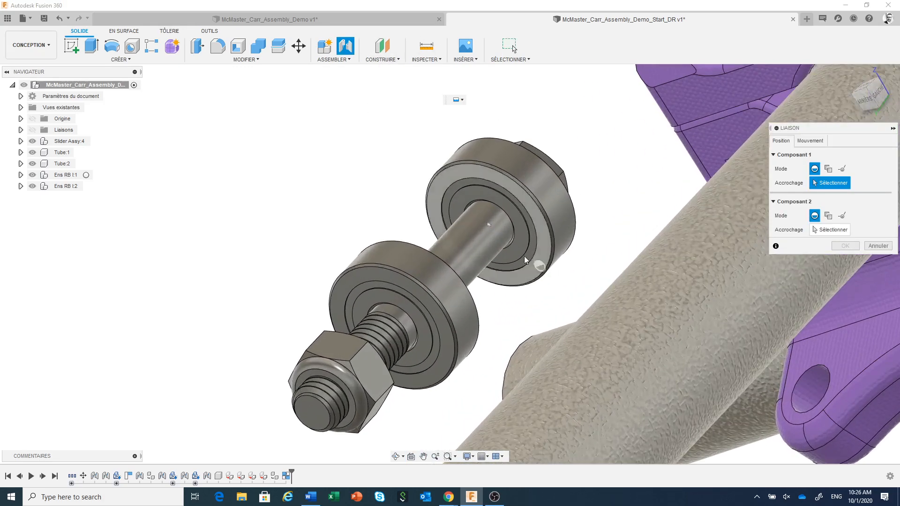
{"action": "left_click", "coordinate": [511, 246]}
{"action": "scroll", "coordinate": [504, 243], "scroll_direction": "down", "scroll_amount": 3}
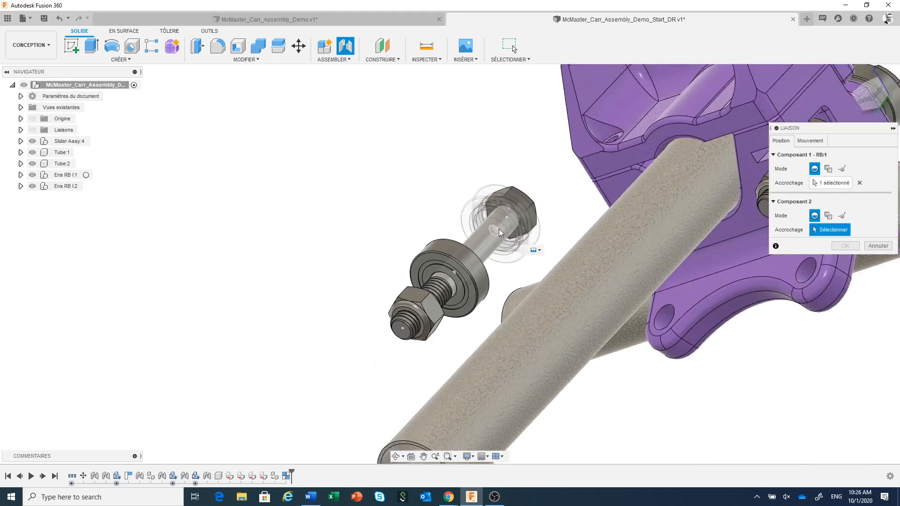
{"action": "scroll", "coordinate": [499, 226], "scroll_direction": "down", "scroll_amount": 2}
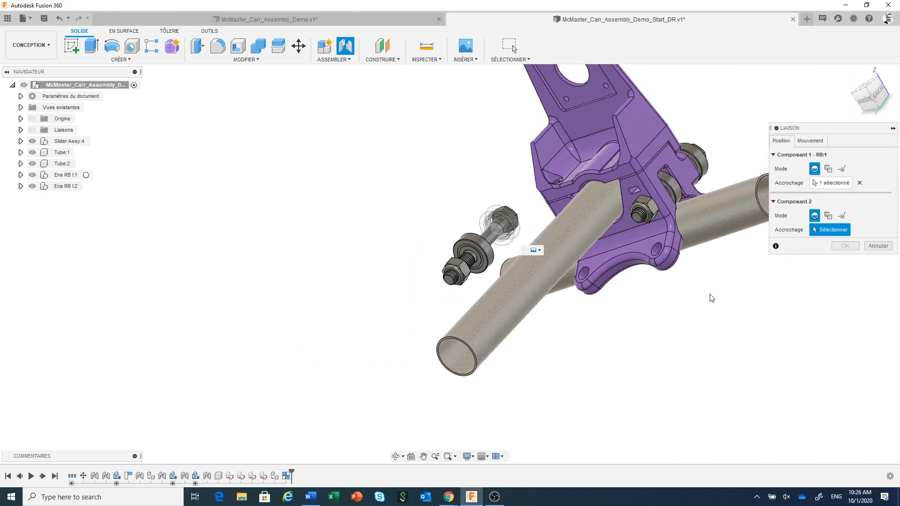
{"action": "middle_click_drag", "start_coordinate": [709, 298], "coordinate": [414, 310], "text": "shift"}
{"action": "scroll", "coordinate": [630, 254], "scroll_direction": "up", "scroll_amount": 8}
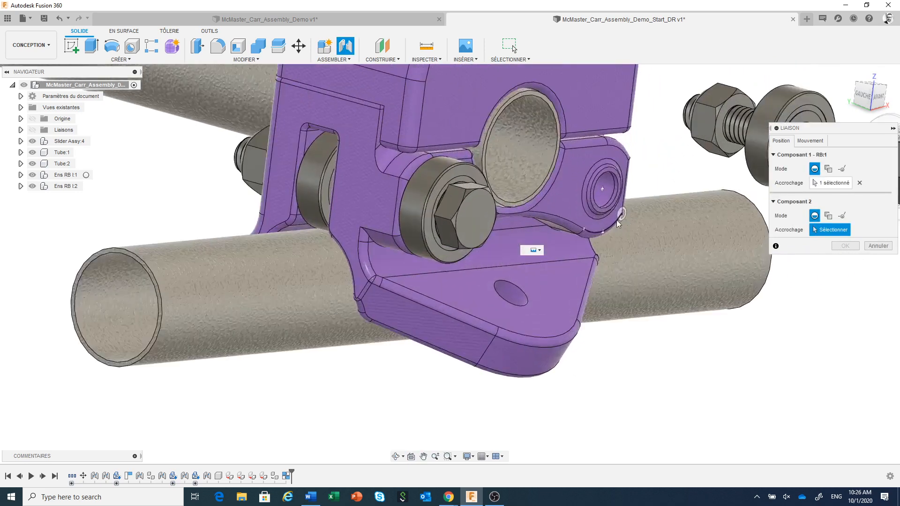
{"action": "left_click", "coordinate": [621, 224]}
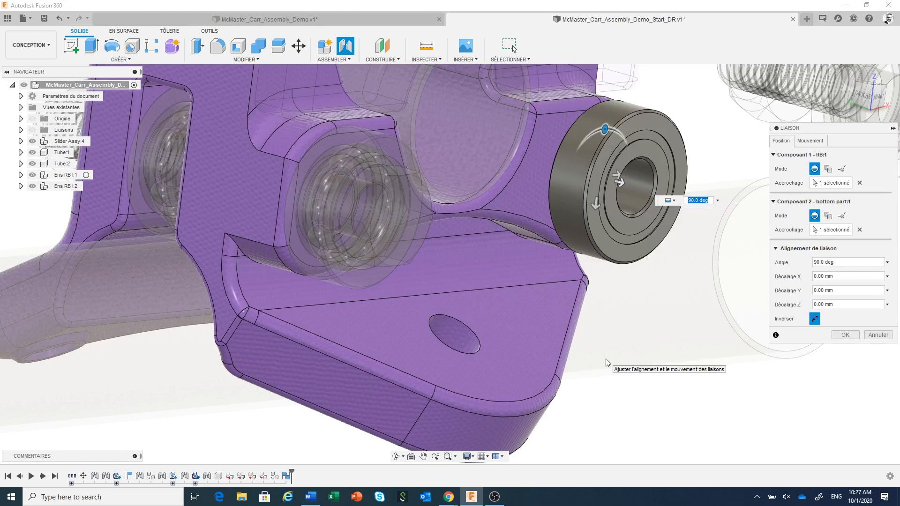
{"action": "scroll", "coordinate": [608, 362], "scroll_direction": "down", "scroll_amount": 5}
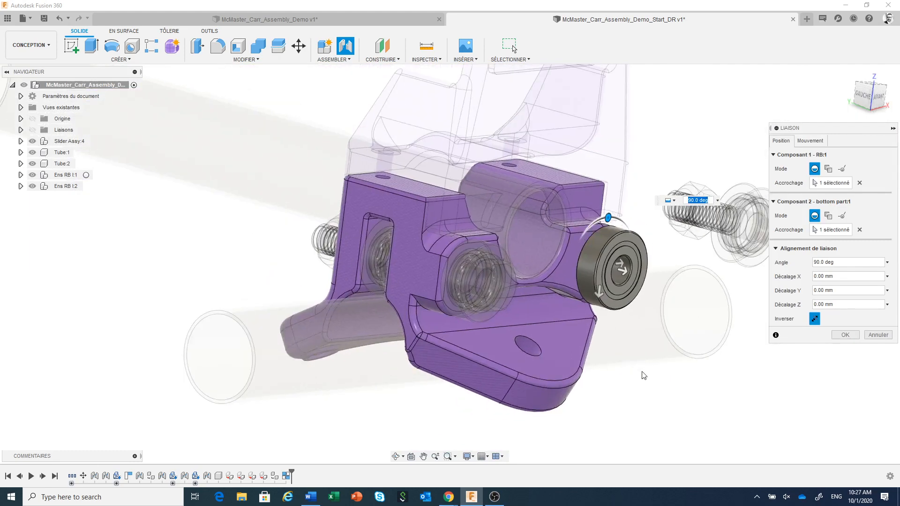
{"action": "middle_click_drag", "start_coordinate": [656, 379], "coordinate": [568, 360]}
{"action": "scroll", "coordinate": [588, 366], "scroll_direction": "down", "scroll_amount": 1}
{"action": "scroll", "coordinate": [586, 362], "scroll_direction": "down", "scroll_amount": 1}
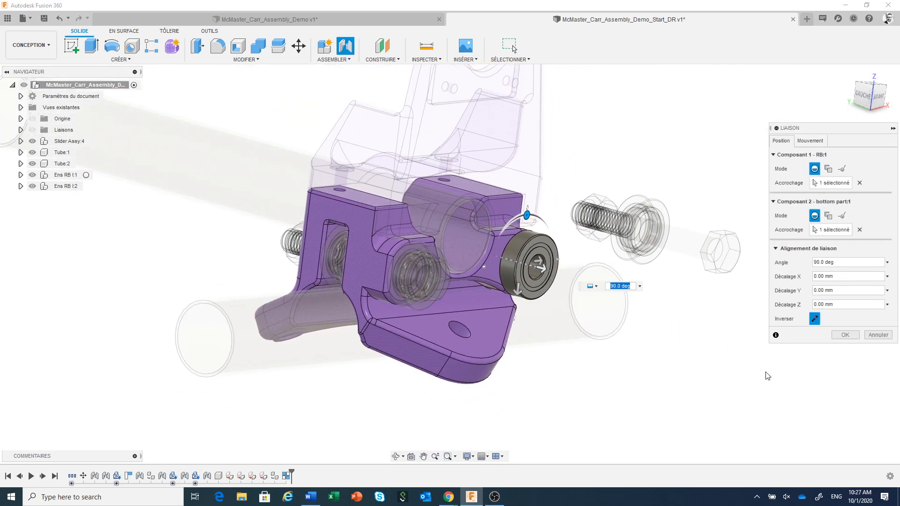
{"action": "left_click", "coordinate": [846, 335]}
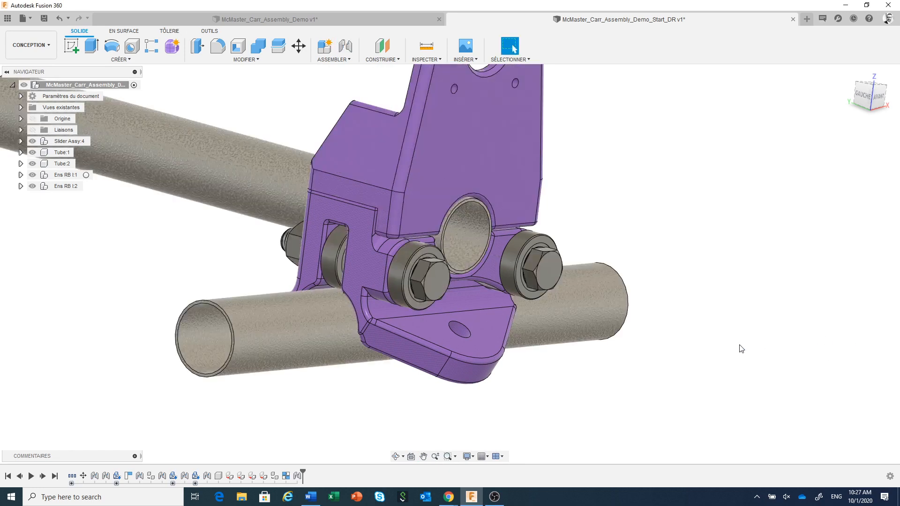
Step: Create a copy of bearing RB:1 from Ens RB I:1, offset about 75.8 mm along Y below the slider
{"action": "scroll", "coordinate": [742, 349], "scroll_direction": "down", "scroll_amount": 2}
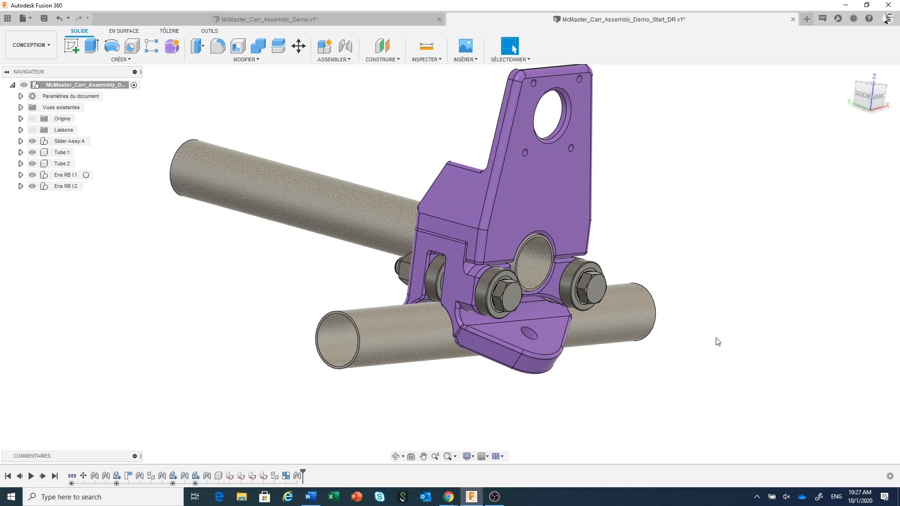
{"action": "middle_click_drag", "start_coordinate": [717, 341], "coordinate": [689, 296]}
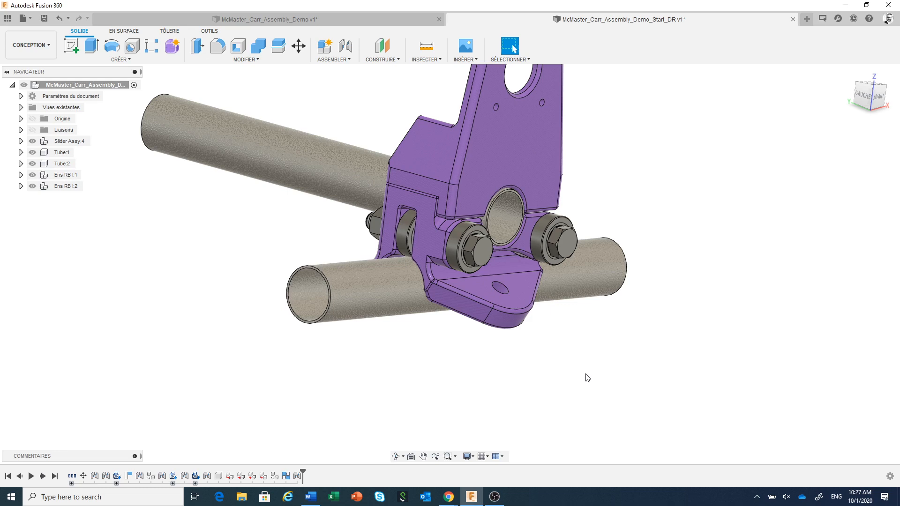
{"action": "scroll", "coordinate": [586, 377], "scroll_direction": "down", "scroll_amount": 1}
{"action": "middle_click_drag", "start_coordinate": [586, 377], "coordinate": [617, 349], "text": "shift"}
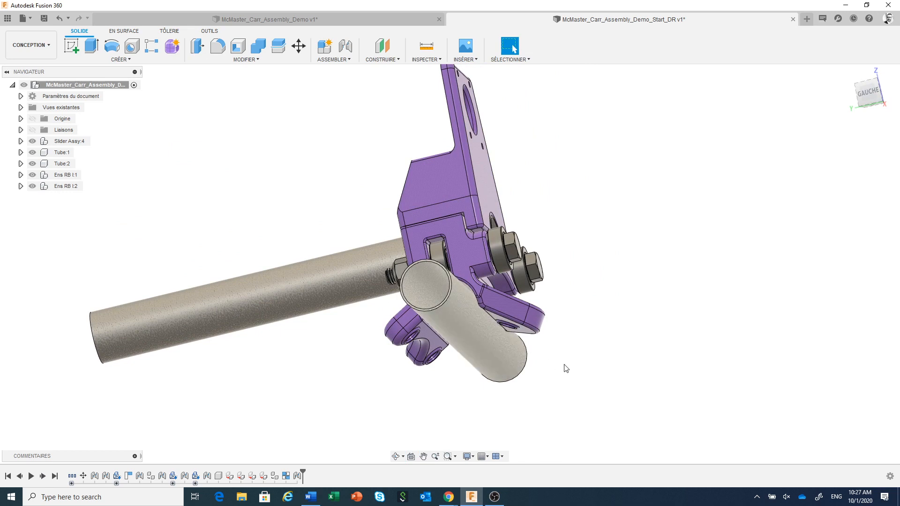
{"action": "middle_click_drag", "start_coordinate": [566, 368], "coordinate": [581, 314]}
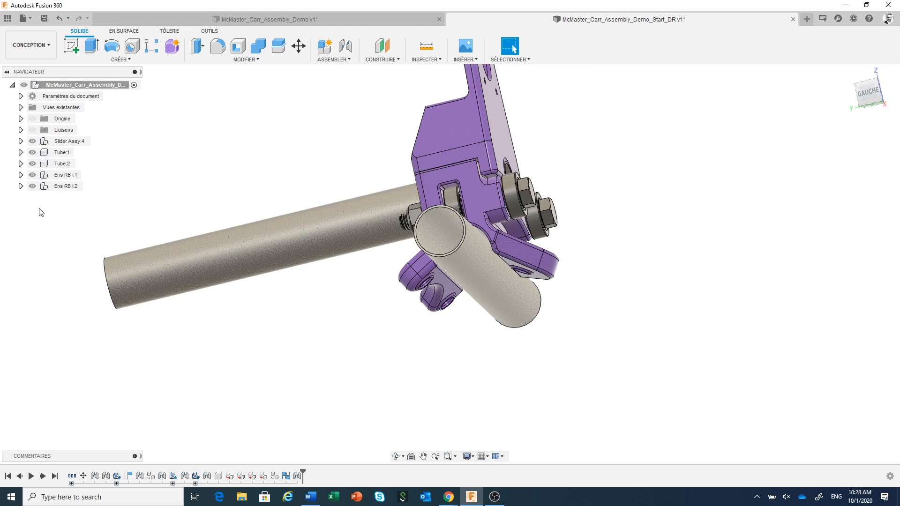
{"action": "left_click", "coordinate": [21, 175]}
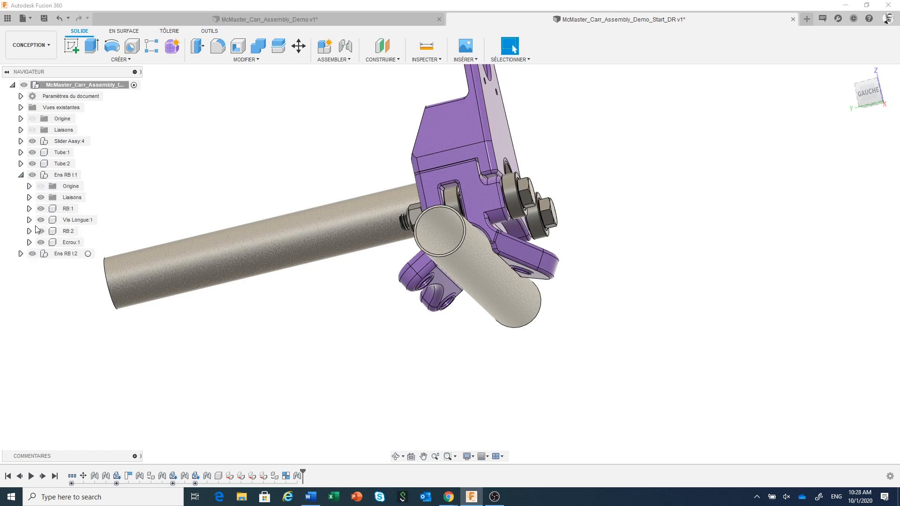
{"action": "left_click", "coordinate": [68, 209]}
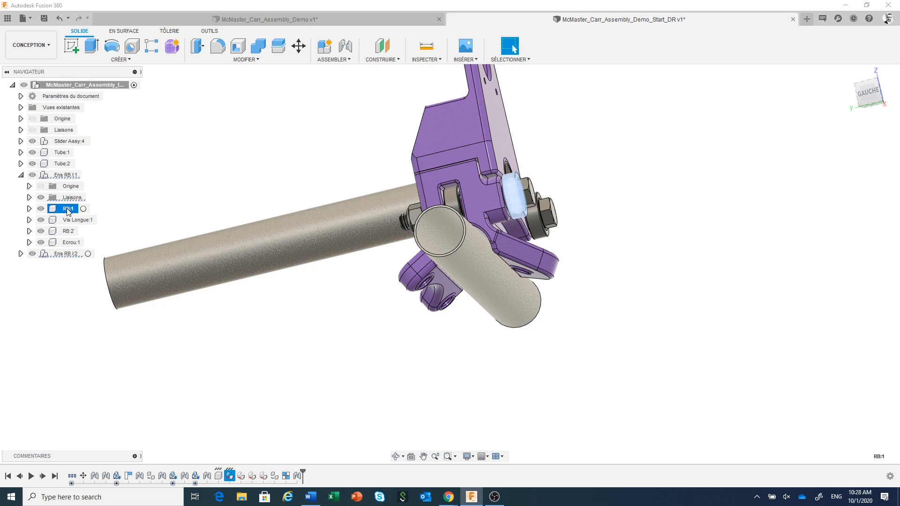
{"action": "right_click", "coordinate": [68, 211]}
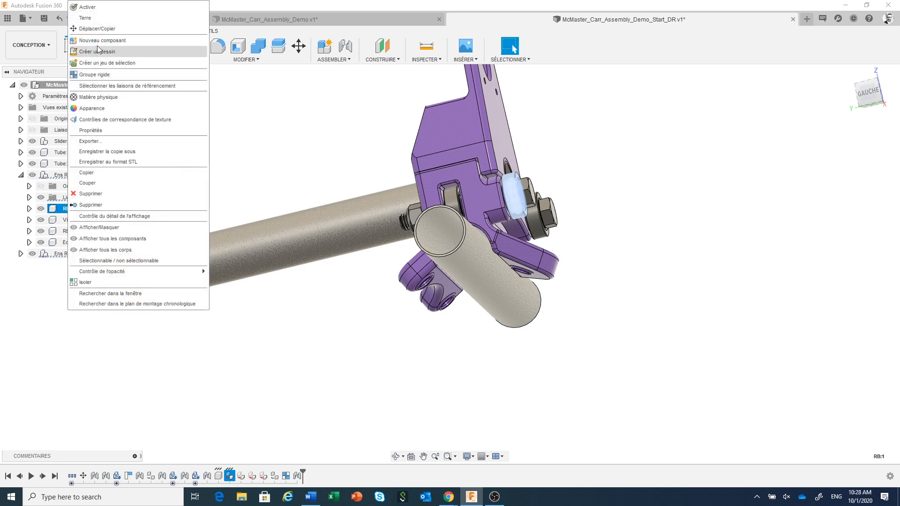
{"action": "left_click", "coordinate": [102, 29]}
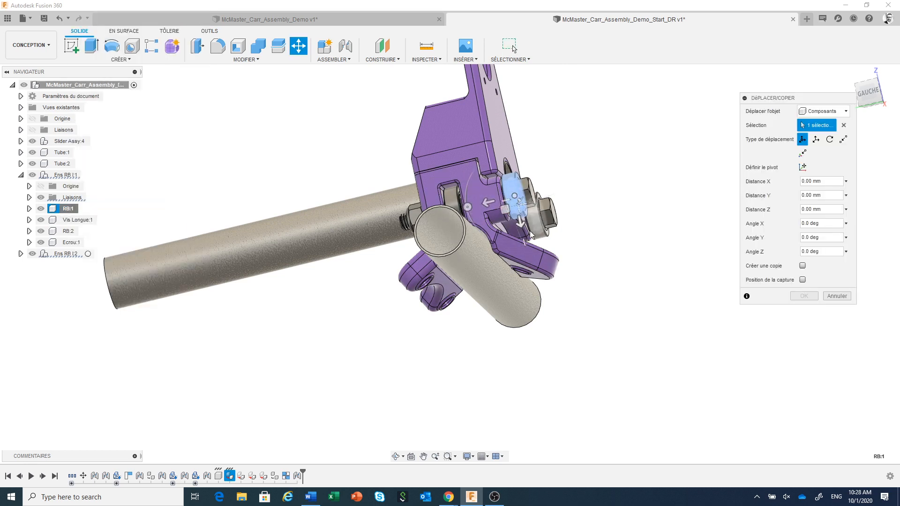
{"action": "left_click", "coordinate": [803, 266]}
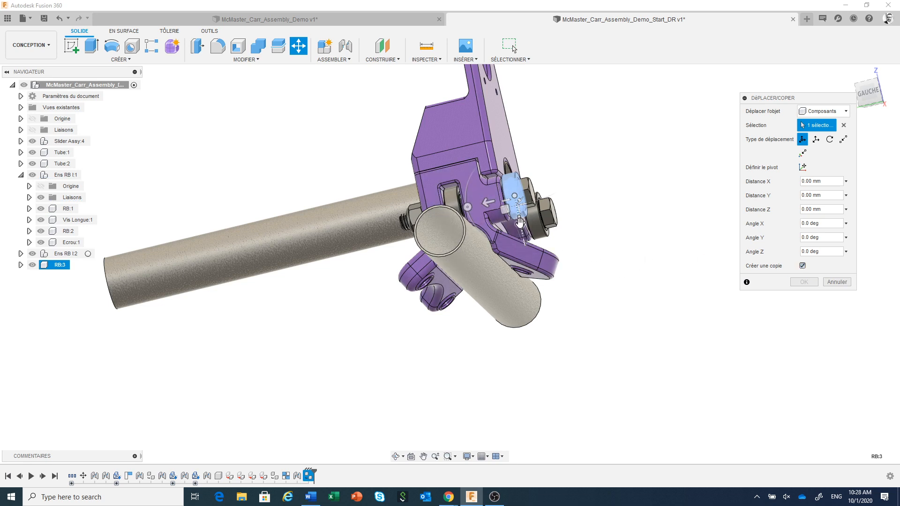
{"action": "left_click_drag", "start_coordinate": [520, 221], "coordinate": [540, 378]}
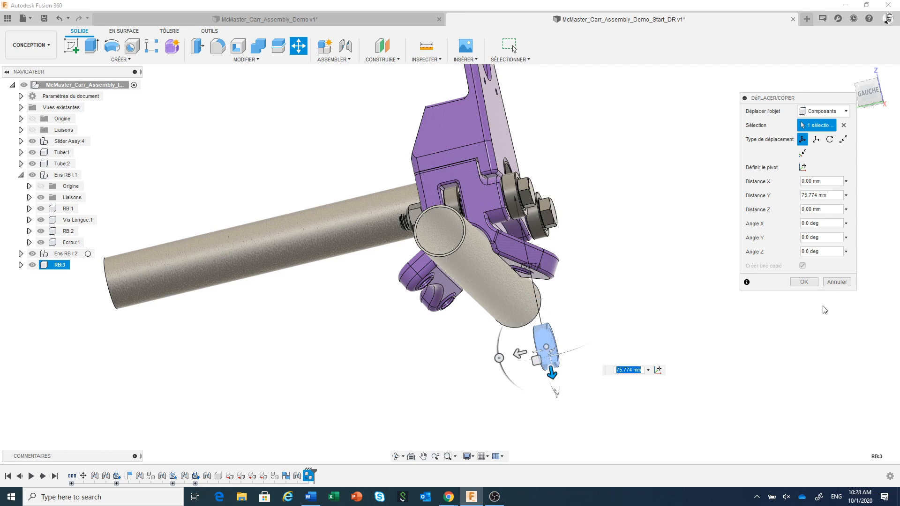
{"action": "left_click", "coordinate": [805, 282]}
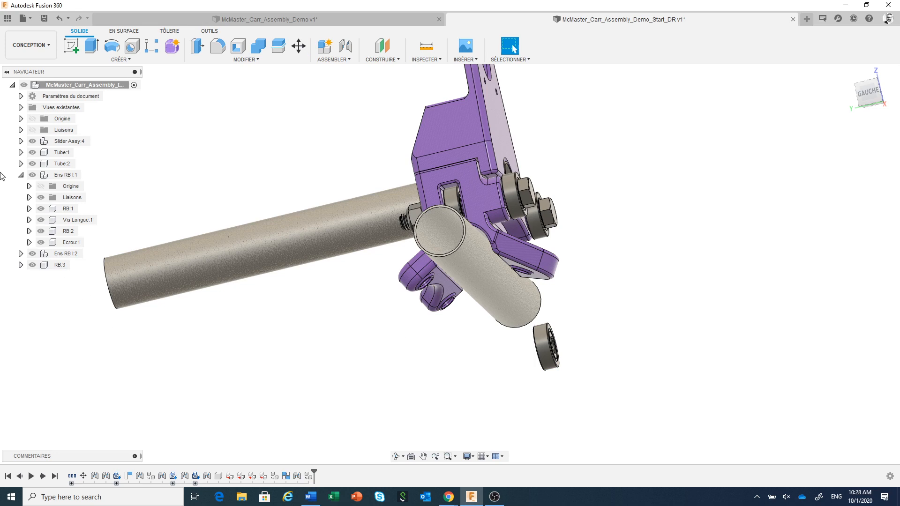
{"action": "left_click", "coordinate": [20, 175]}
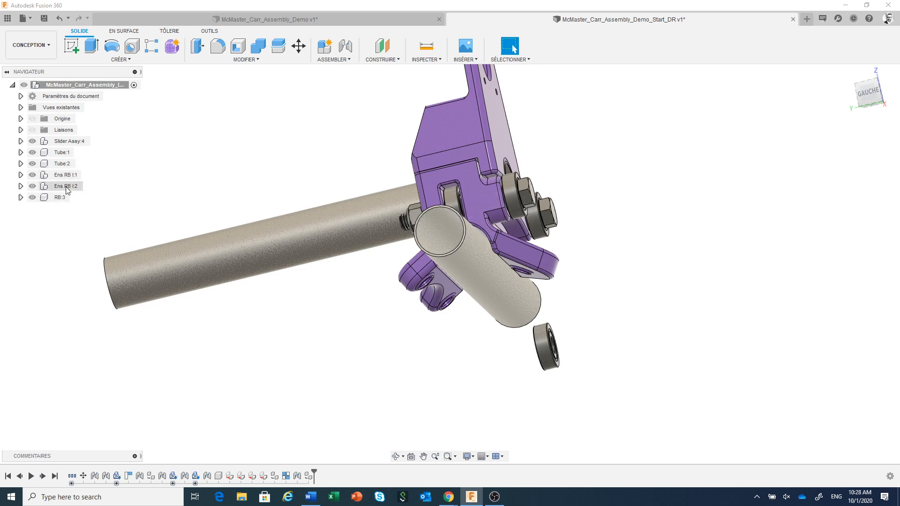
Step: Join the loose bearing RB:3 by its side face to the bolt hole on the underside of the bottom part's flange, at -90 deg with zero offsets
{"action": "scroll", "coordinate": [598, 383], "scroll_direction": "up", "scroll_amount": 2}
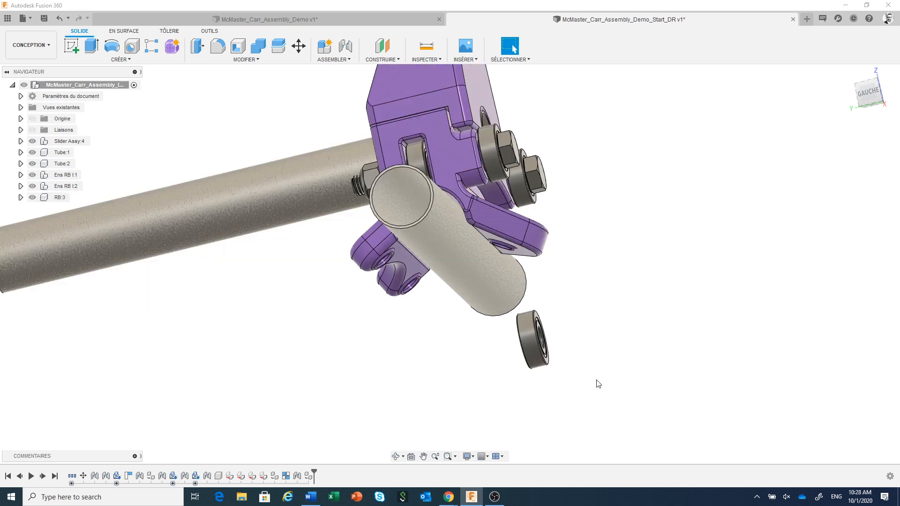
{"action": "mouse_move", "coordinate": [569, 366]}
{"action": "middle_mouse_down", "text": "shift"}
{"action": "mouse_move", "coordinate": [551, 362]}
{"action": "mouse_move", "coordinate": [558, 360]}
{"action": "middle_mouse_up", "text": "shift"}
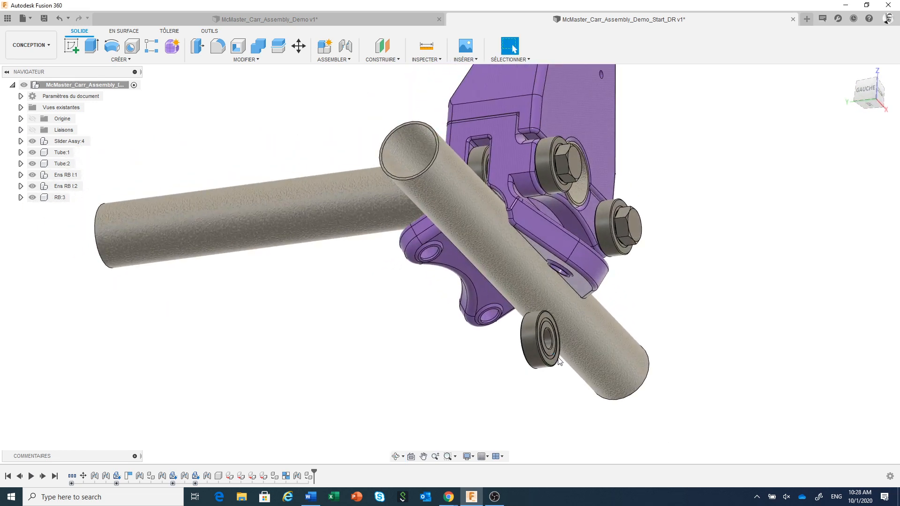
{"action": "scroll", "coordinate": [558, 361], "scroll_direction": "up", "scroll_amount": 2}
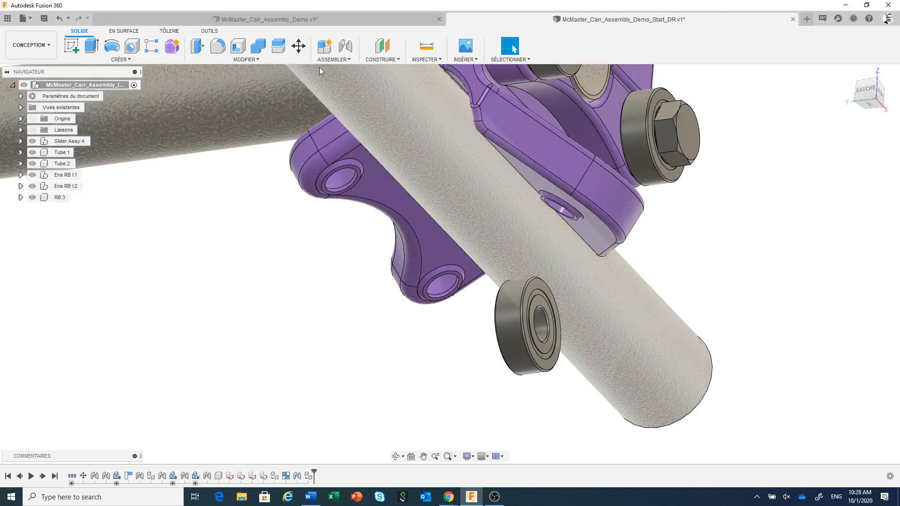
{"action": "left_click", "coordinate": [346, 47]}
{"action": "scroll", "coordinate": [558, 375], "scroll_direction": "up", "scroll_amount": 2}
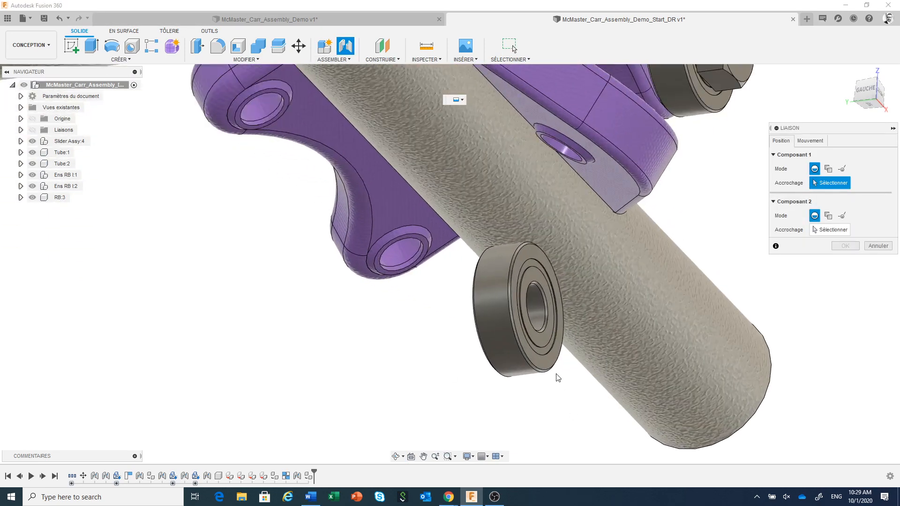
{"action": "left_click", "coordinate": [544, 333]}
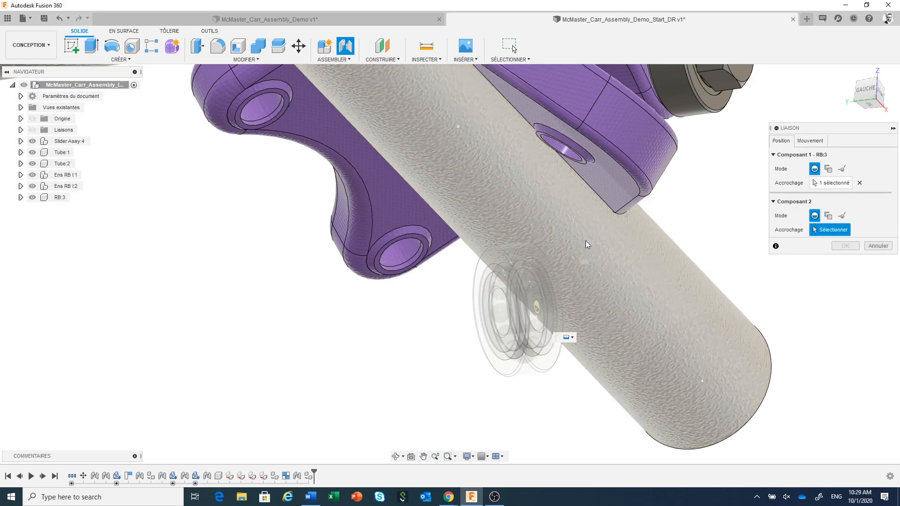
{"action": "left_click", "coordinate": [580, 162]}
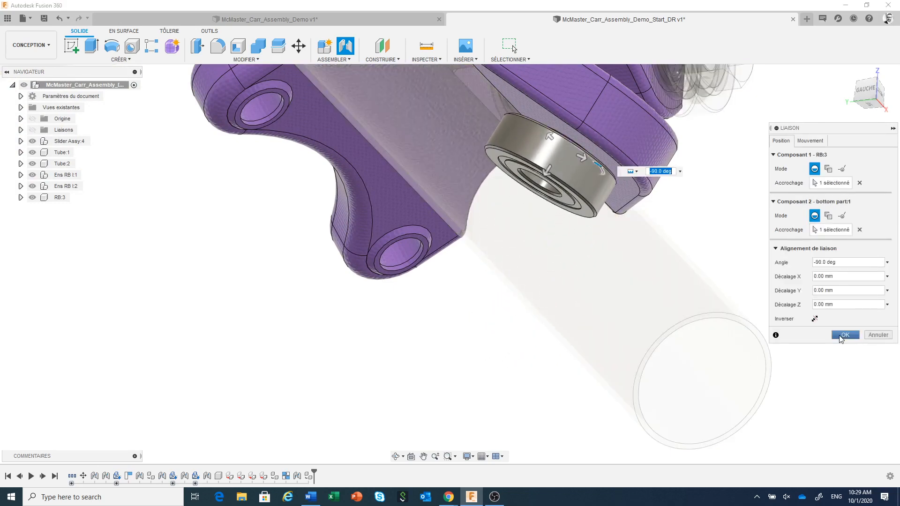
{"action": "left_click", "coordinate": [842, 336]}
{"action": "scroll", "coordinate": [455, 373], "scroll_direction": "down", "scroll_amount": 3}
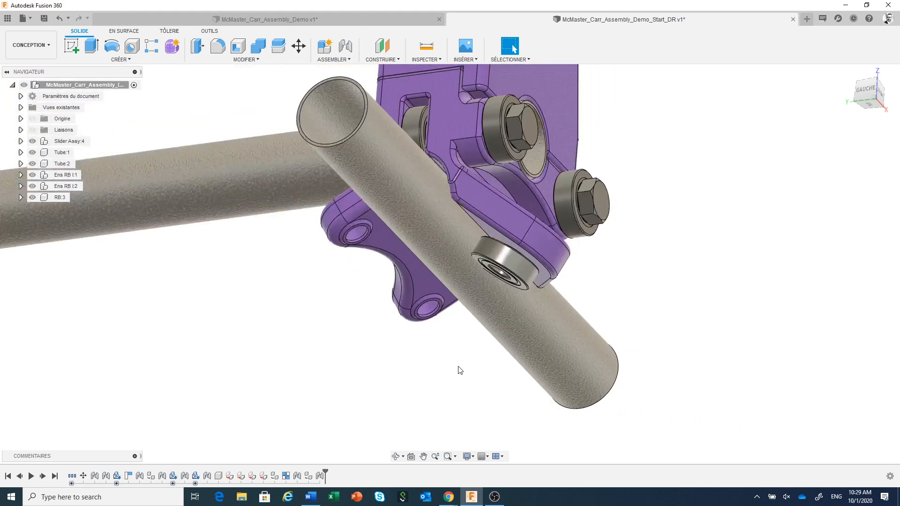
{"action": "scroll", "coordinate": [460, 370], "scroll_direction": "down", "scroll_amount": 2}
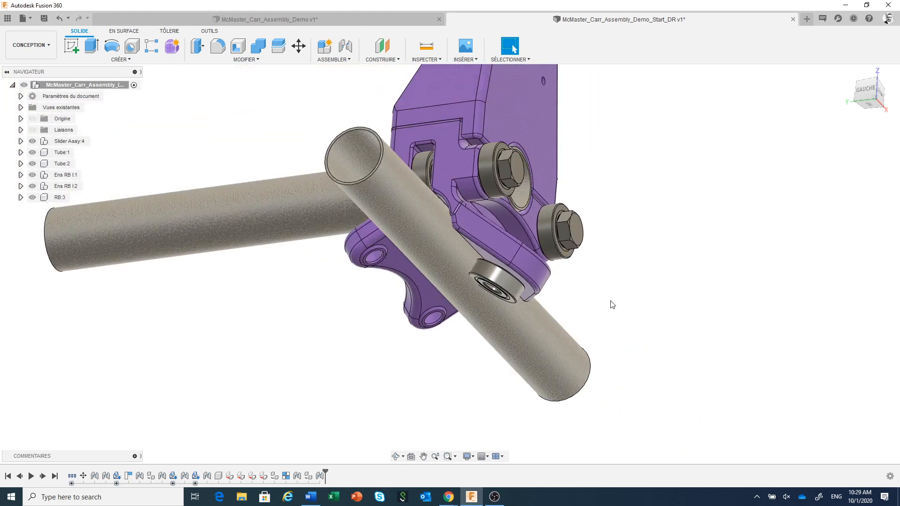
Step: Browse the McMaster-Carr catalogue for hex head screws and filter them to metric, thread size M8
{"action": "mouse_move", "coordinate": [609, 302]}
{"action": "middle_mouse_down"}
{"action": "mouse_move", "coordinate": [626, 273]}
{"action": "mouse_move", "coordinate": [608, 283]}
{"action": "mouse_move", "coordinate": [596, 312]}
{"action": "middle_mouse_up"}
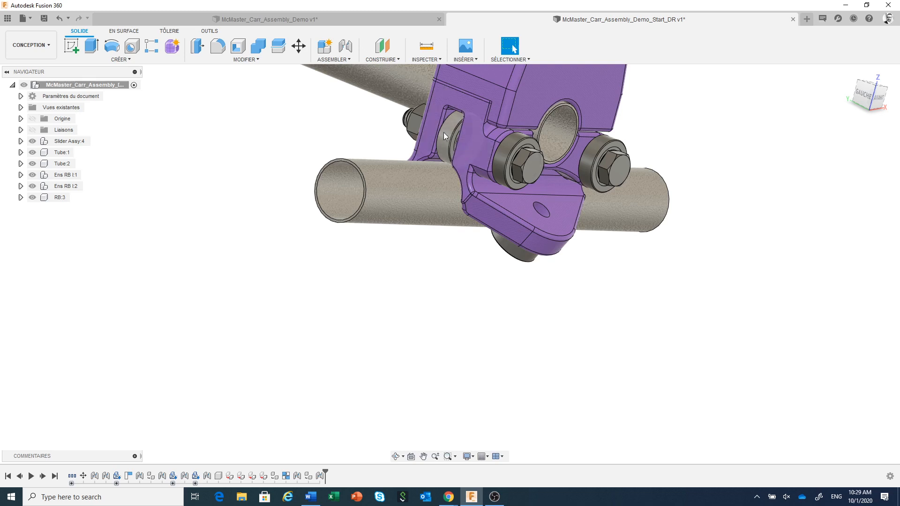
{"action": "left_click", "coordinate": [463, 60]}
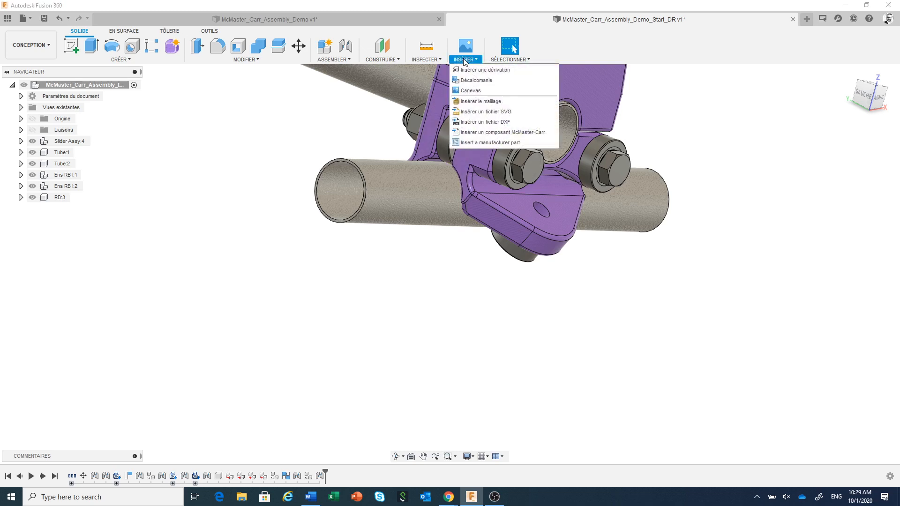
{"action": "left_click", "coordinate": [484, 136]}
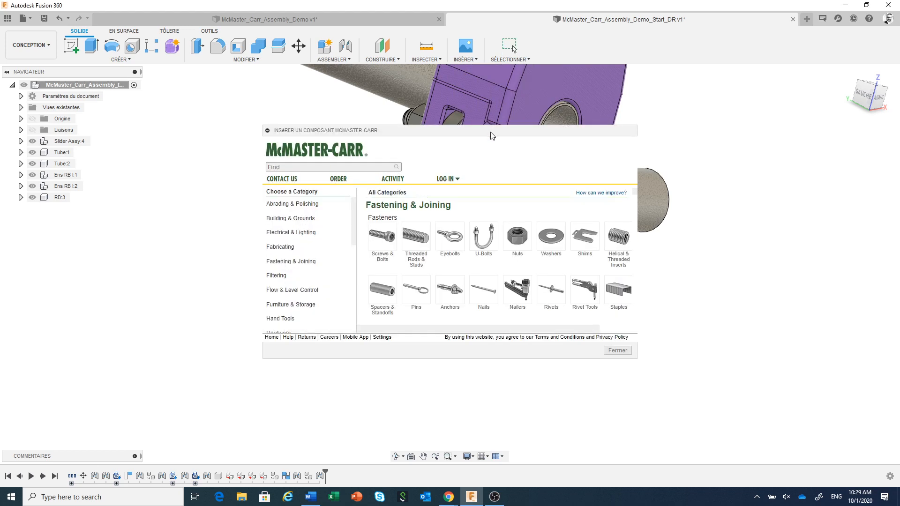
{"action": "left_click", "coordinate": [388, 238]}
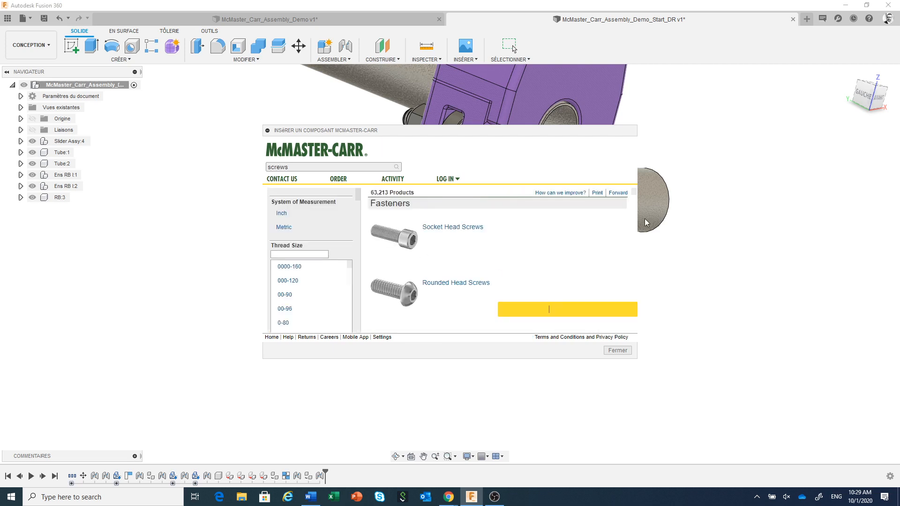
{"action": "left_click_drag", "start_coordinate": [637, 358], "coordinate": [743, 436]}
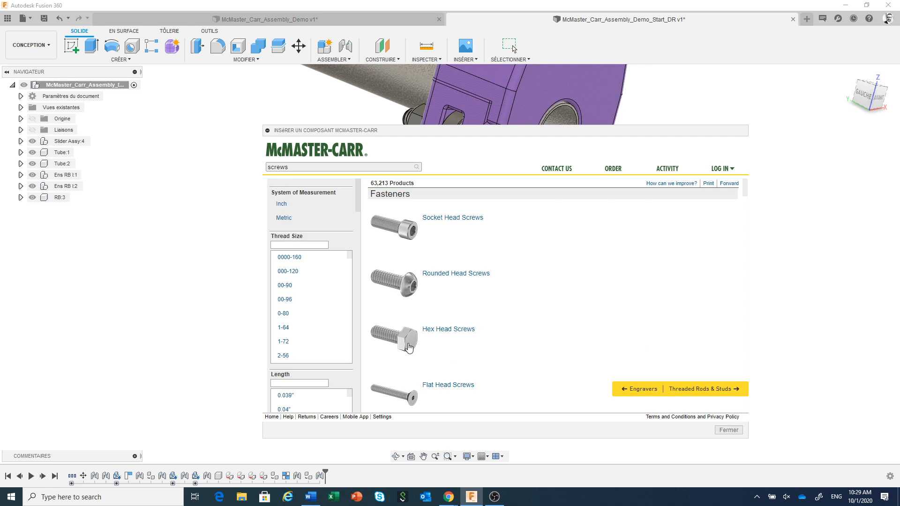
{"action": "left_click", "coordinate": [409, 347]}
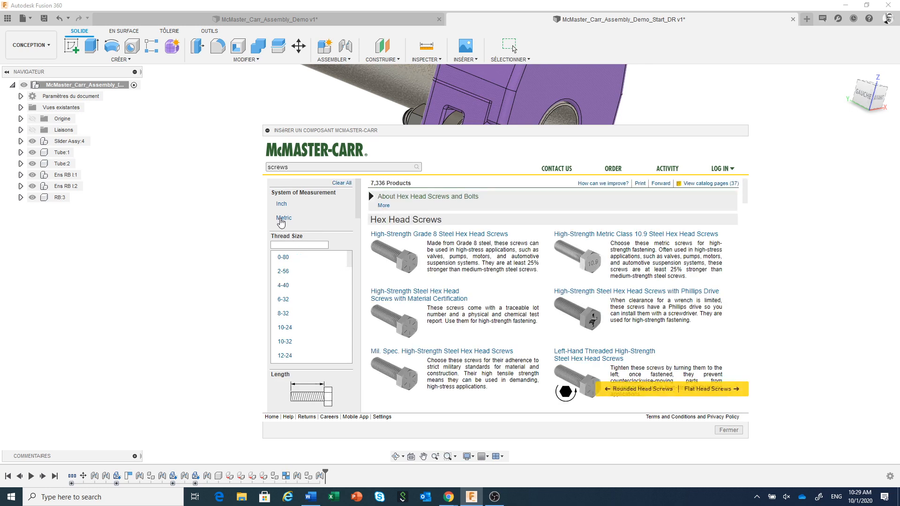
{"action": "left_click", "coordinate": [281, 219]}
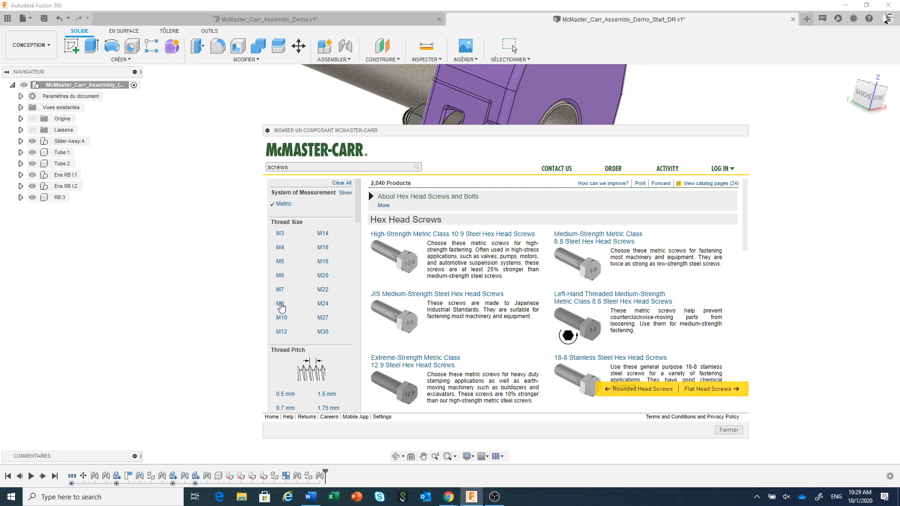
{"action": "left_click", "coordinate": [283, 307]}
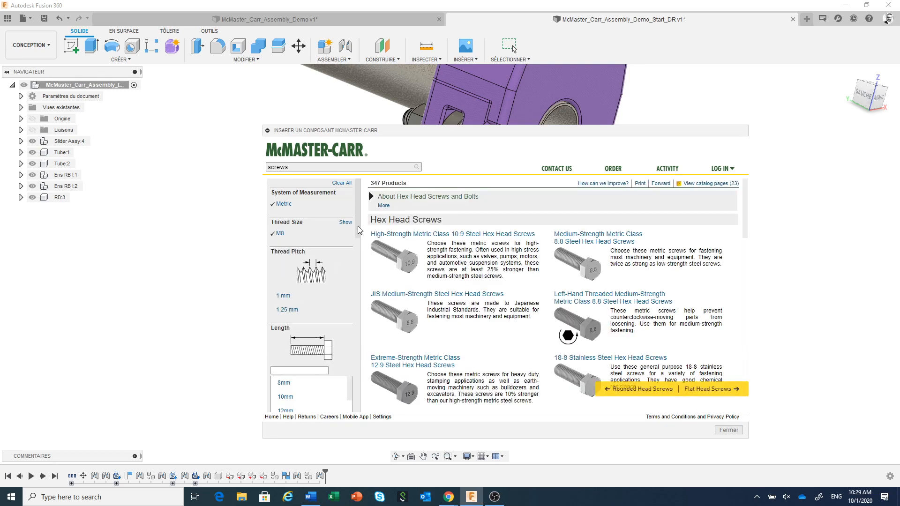
Step: Narrow the M8 hex head screws to 30 mm length in stainless steel, and move the catalogue window higher
{"action": "scroll", "coordinate": [357, 246], "scroll_direction": "down", "scroll_amount": 3}
{"action": "scroll", "coordinate": [357, 244], "scroll_direction": "down", "scroll_amount": 6}
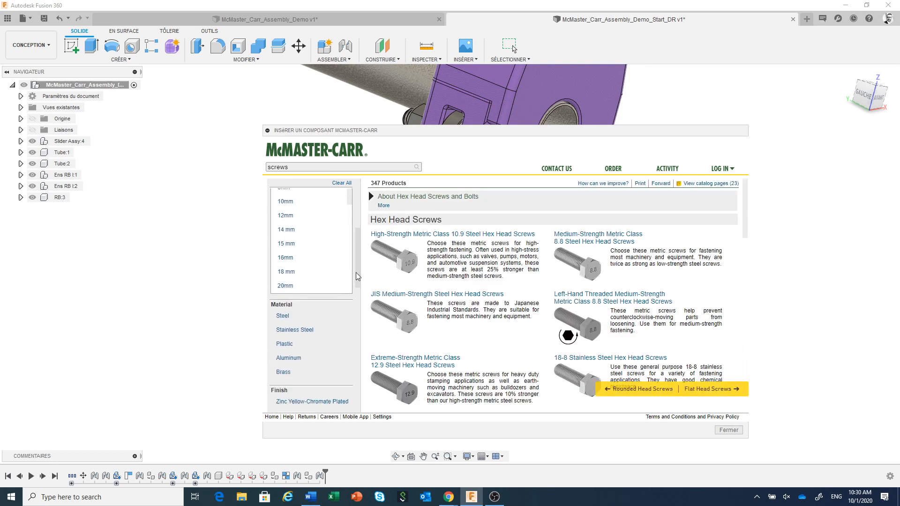
{"action": "scroll", "coordinate": [349, 206], "scroll_direction": "down", "scroll_amount": 3}
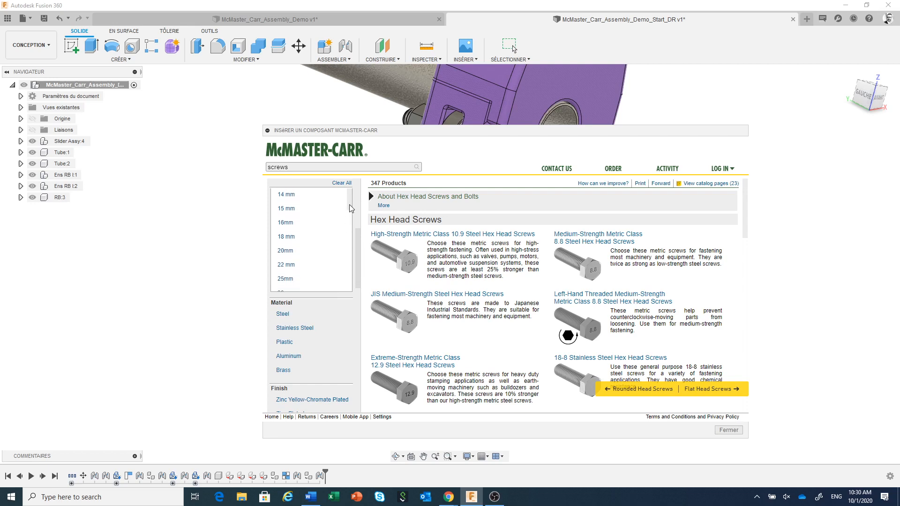
{"action": "scroll", "coordinate": [349, 217], "scroll_direction": "down", "scroll_amount": 1}
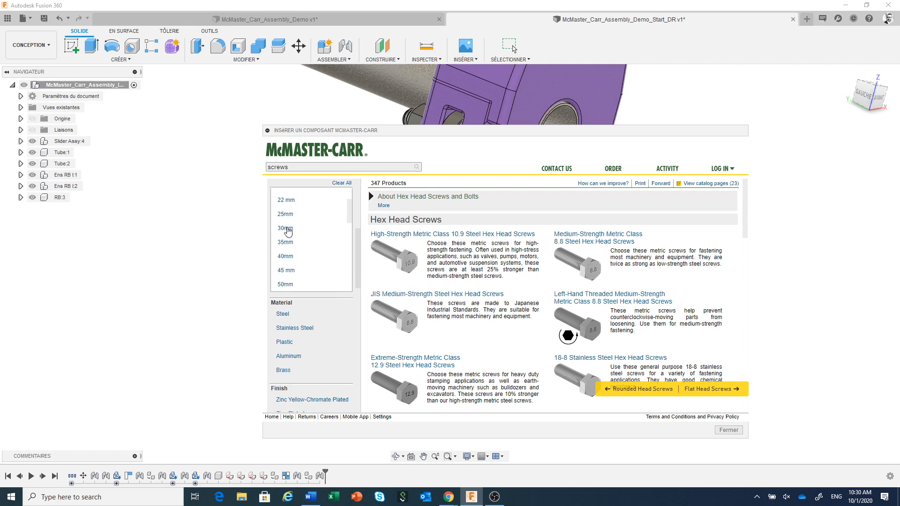
{"action": "left_click", "coordinate": [285, 228]}
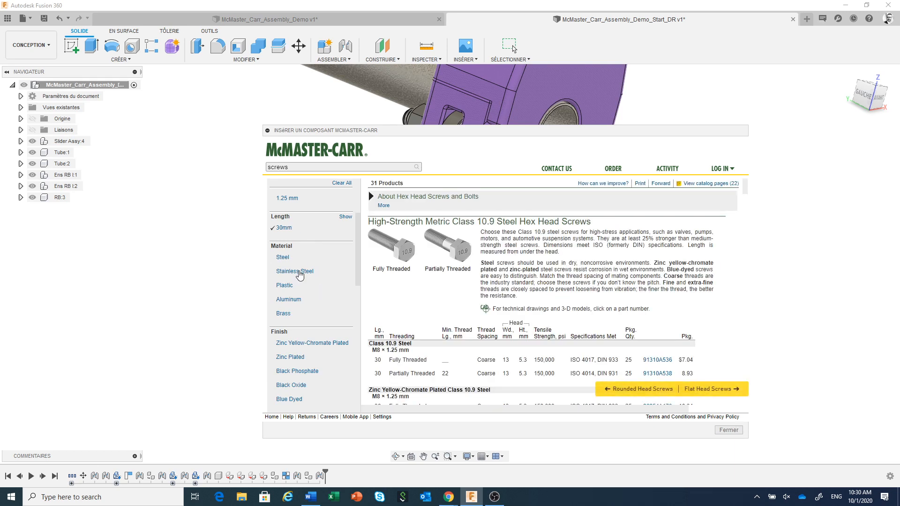
{"action": "left_click", "coordinate": [300, 272]}
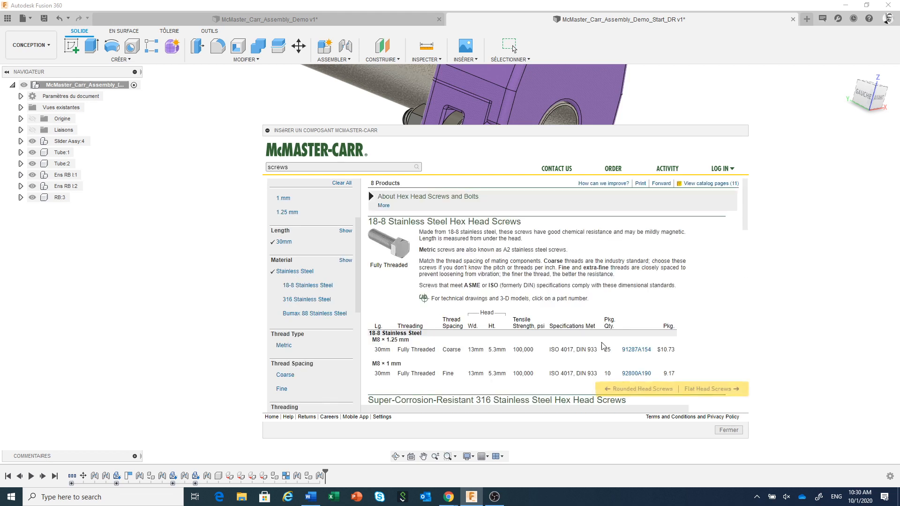
{"action": "left_click_drag", "start_coordinate": [694, 133], "coordinate": [692, 88]}
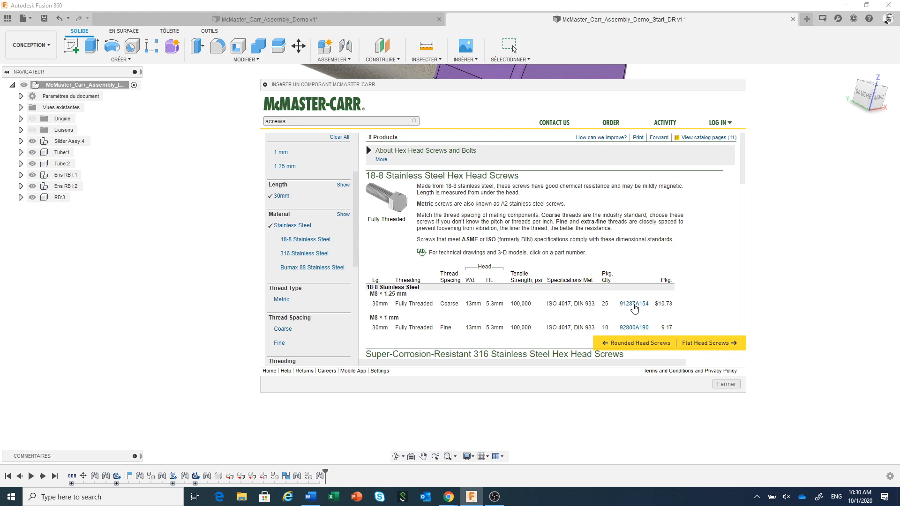
Step: Insert the 30 mm M8 x 1.25 mm hex head screw 91287A154 as a 3-D STEP model, keeping its default position
{"action": "left_click", "coordinate": [635, 305]}
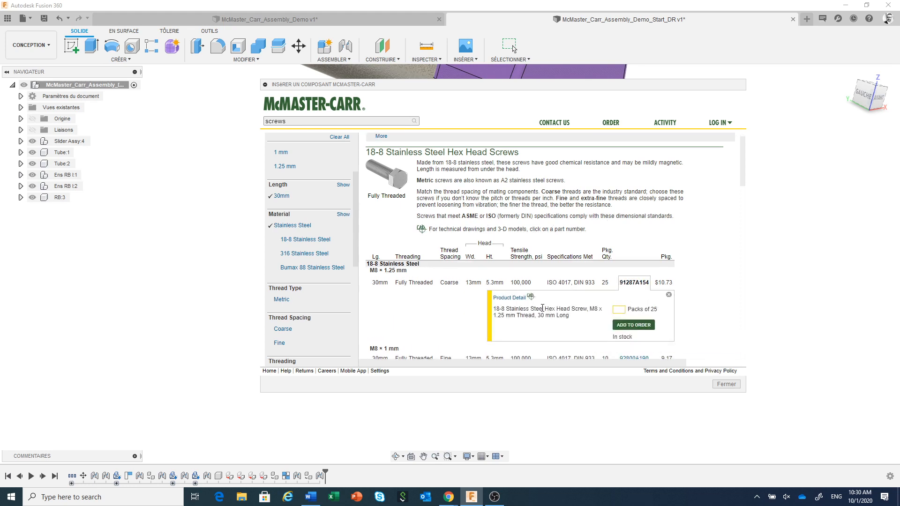
{"action": "left_click", "coordinate": [515, 300]}
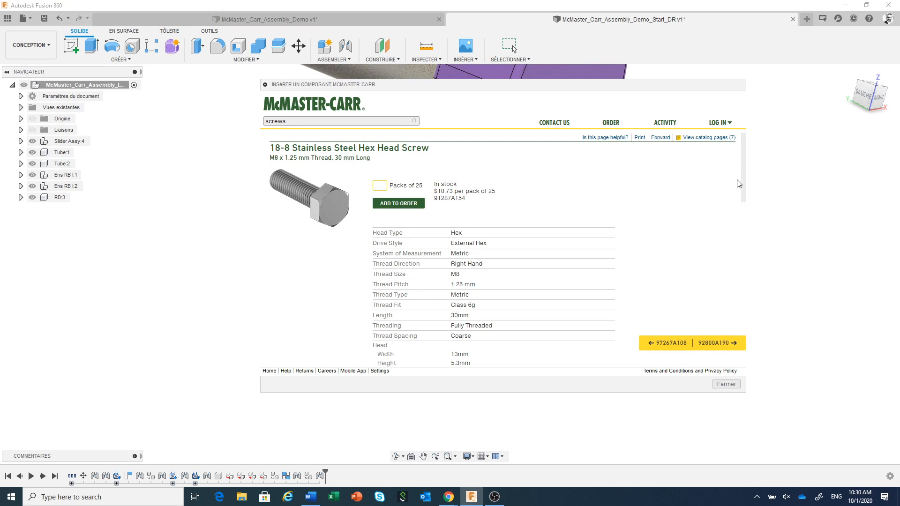
{"action": "left_click_drag", "start_coordinate": [747, 170], "coordinate": [742, 334]}
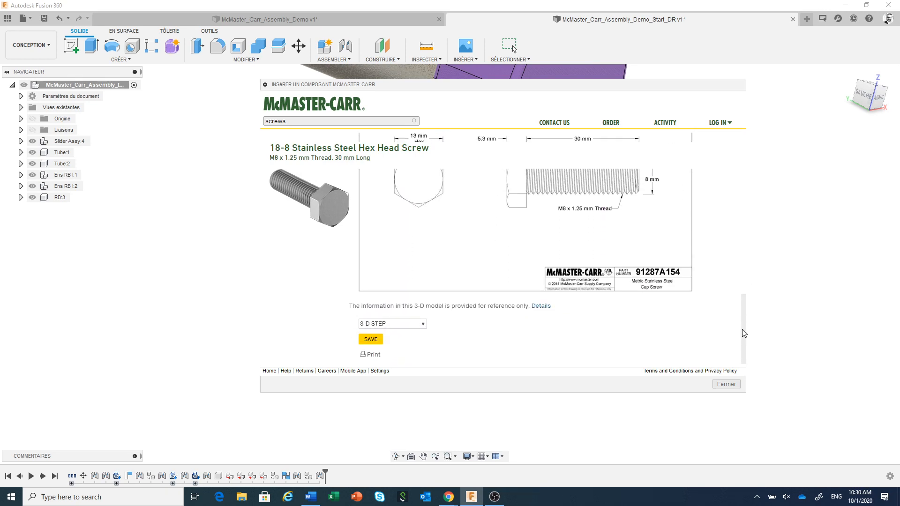
{"action": "left_click", "coordinate": [372, 341]}
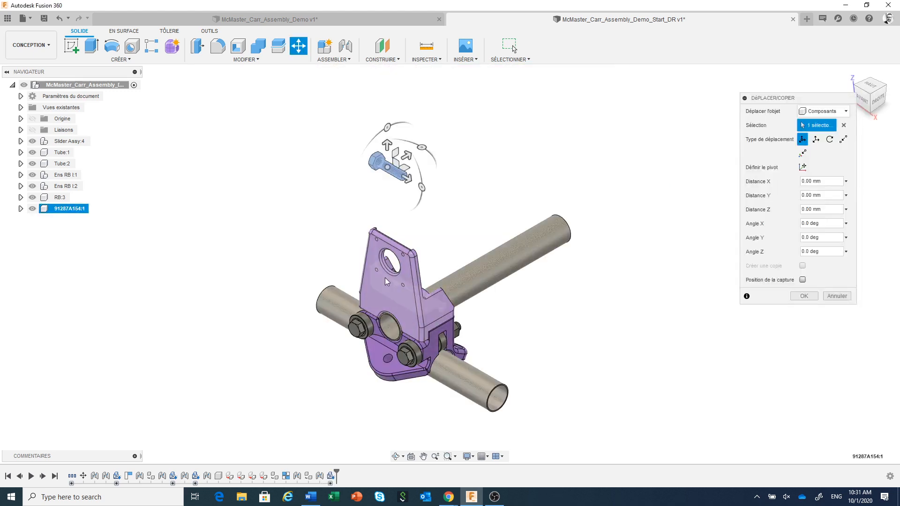
{"action": "left_click", "coordinate": [803, 295]}
Step: Join the underside of the new screw's head to the bottom part's front flange hole, at 90 deg with zero offsets
{"action": "scroll", "coordinate": [363, 174], "scroll_direction": "up", "scroll_amount": 5}
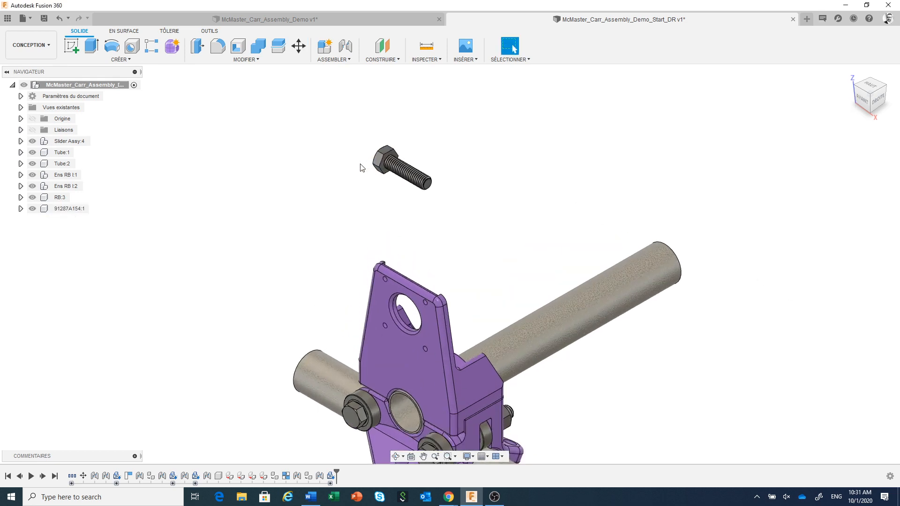
{"action": "scroll", "coordinate": [364, 178], "scroll_direction": "up", "scroll_amount": 2}
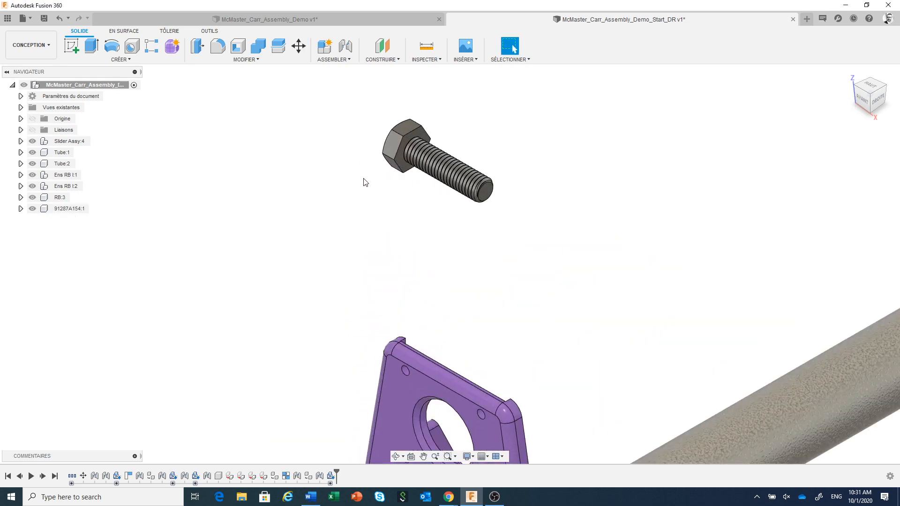
{"action": "left_click", "coordinate": [344, 51]}
{"action": "scroll", "coordinate": [399, 186], "scroll_direction": "up", "scroll_amount": 2}
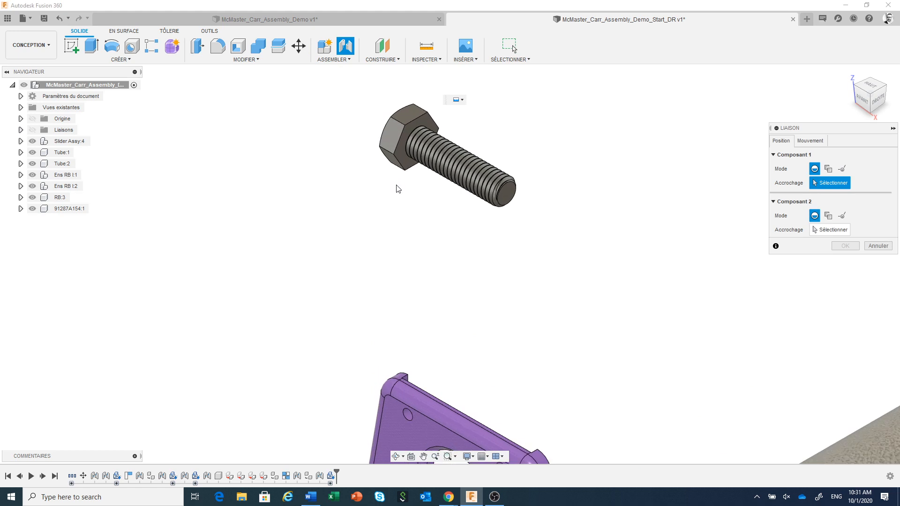
{"action": "left_click", "coordinate": [416, 147]}
{"action": "scroll", "coordinate": [421, 190], "scroll_direction": "down", "scroll_amount": 4}
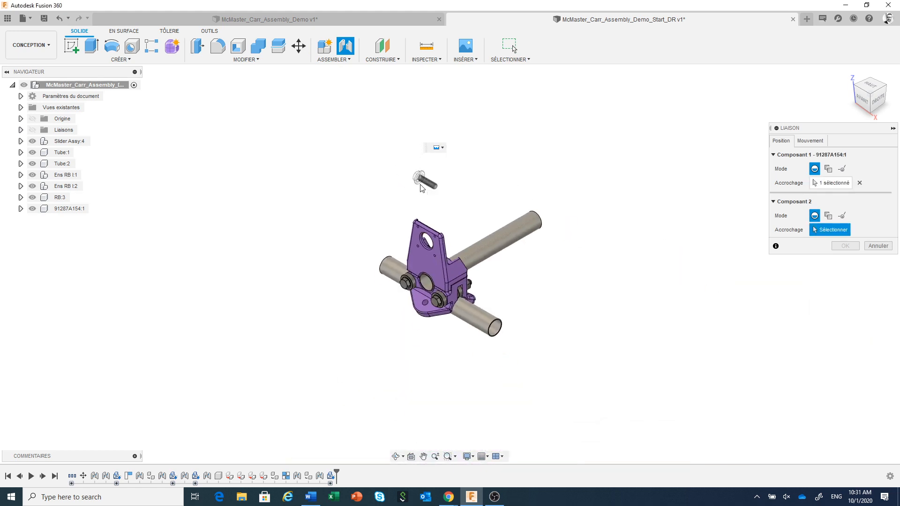
{"action": "scroll", "coordinate": [433, 318], "scroll_direction": "up", "scroll_amount": 4}
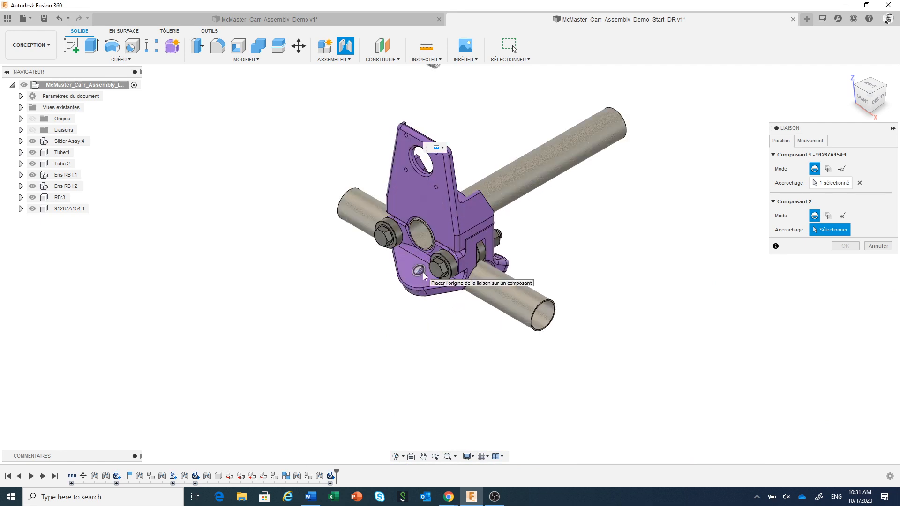
{"action": "left_click", "coordinate": [421, 273]}
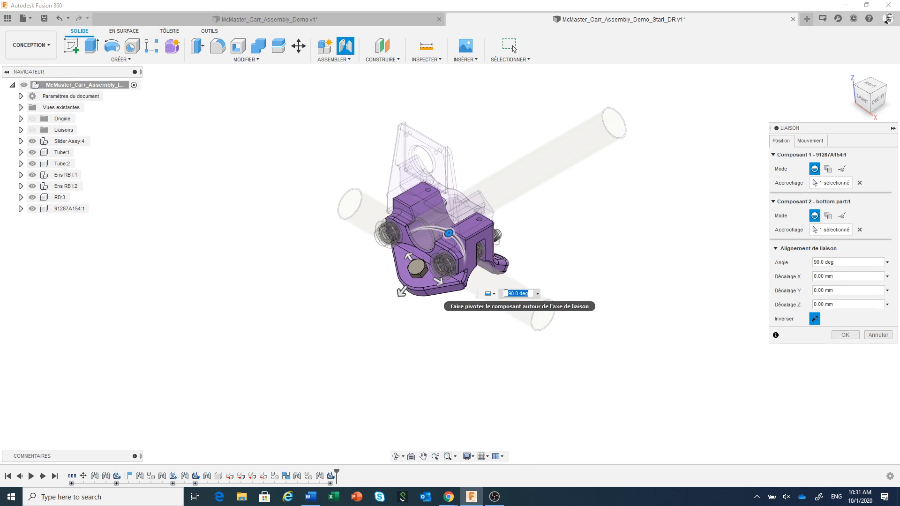
{"action": "left_click", "coordinate": [848, 336]}
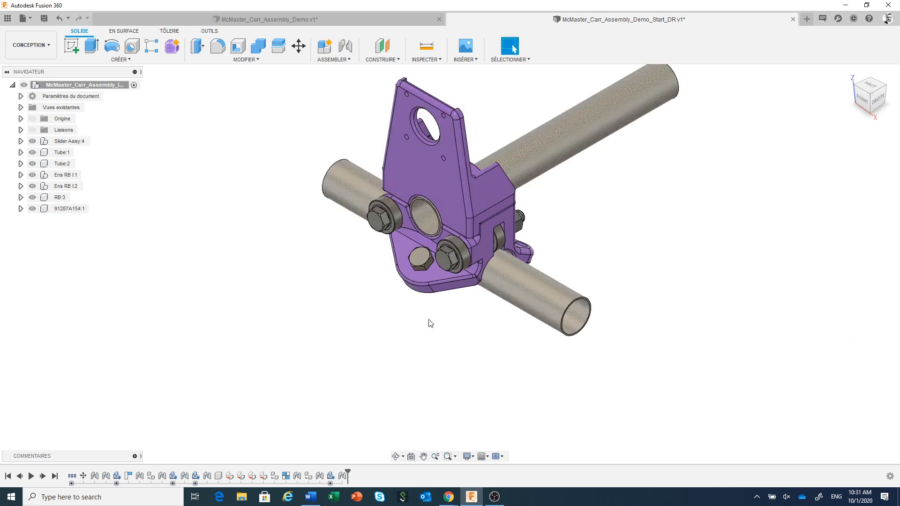
Step: Rename the 91287A154 screw component as Vis Courte
{"action": "middle_click_drag", "start_coordinate": [443, 327], "coordinate": [505, 340], "text": "shift"}
{"action": "middle_click_drag", "start_coordinate": [547, 372], "coordinate": [594, 291]}
{"action": "scroll", "coordinate": [478, 261], "scroll_direction": "up", "scroll_amount": 3}
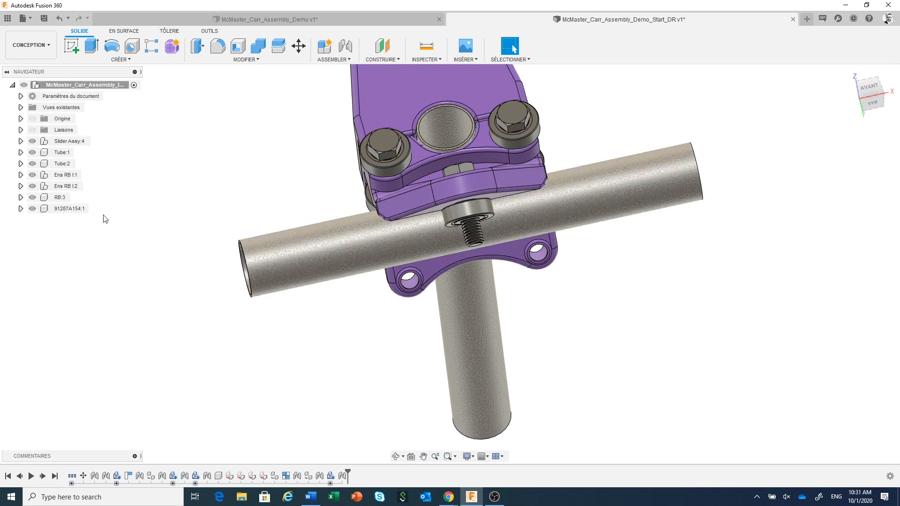
{"action": "double_click", "coordinate": [64, 208]}
{"action": "type", "text": "Vis Courte"}
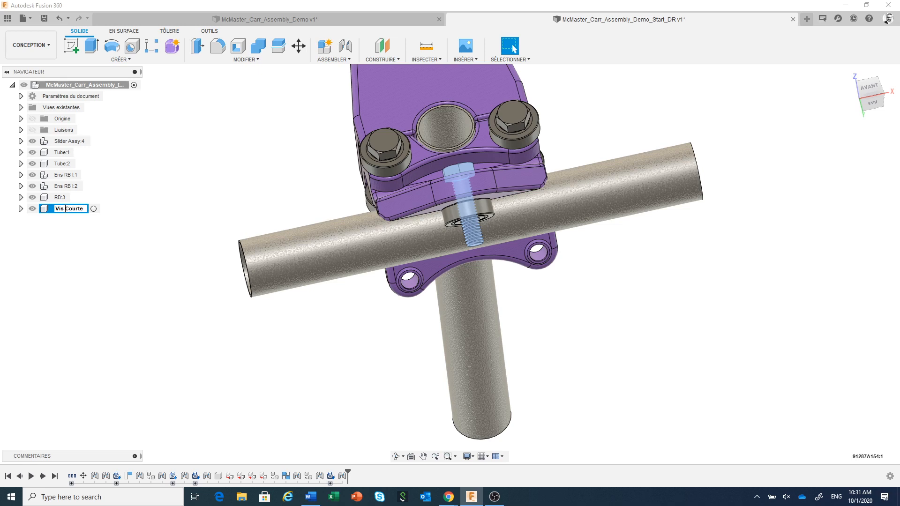
{"action": "key", "text": "Return"}
{"action": "left_click", "coordinate": [176, 258]}
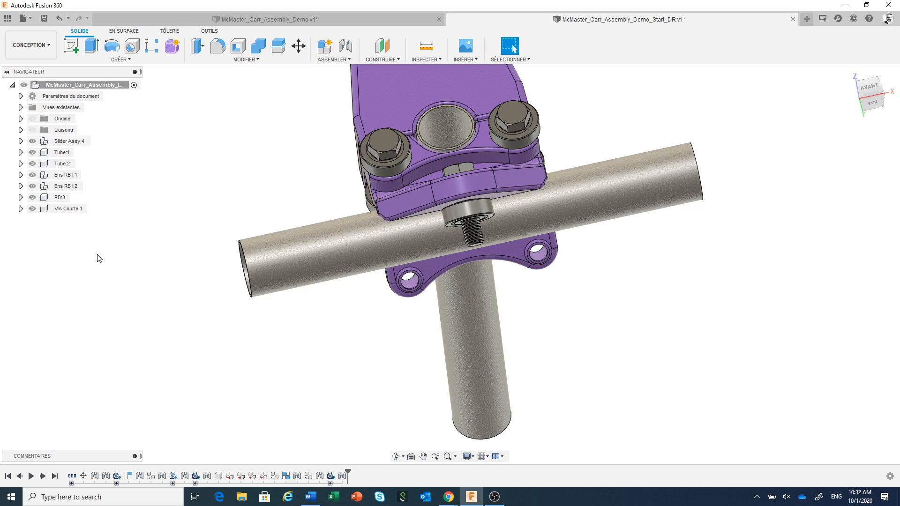
Step: Create a copy of nut Ecrou:1 from Ens RB I:1, offset about 88.5 mm along Y below the slider
{"action": "left_click", "coordinate": [21, 175]}
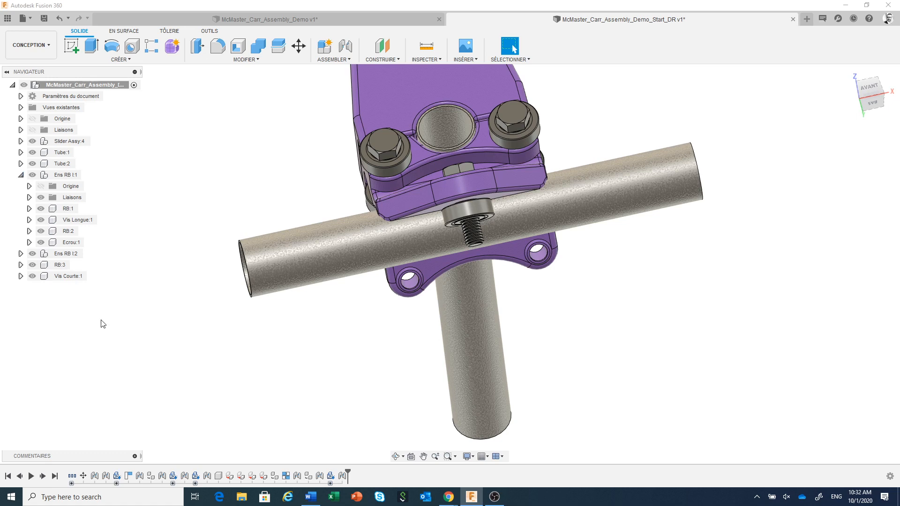
{"action": "left_click", "coordinate": [69, 244]}
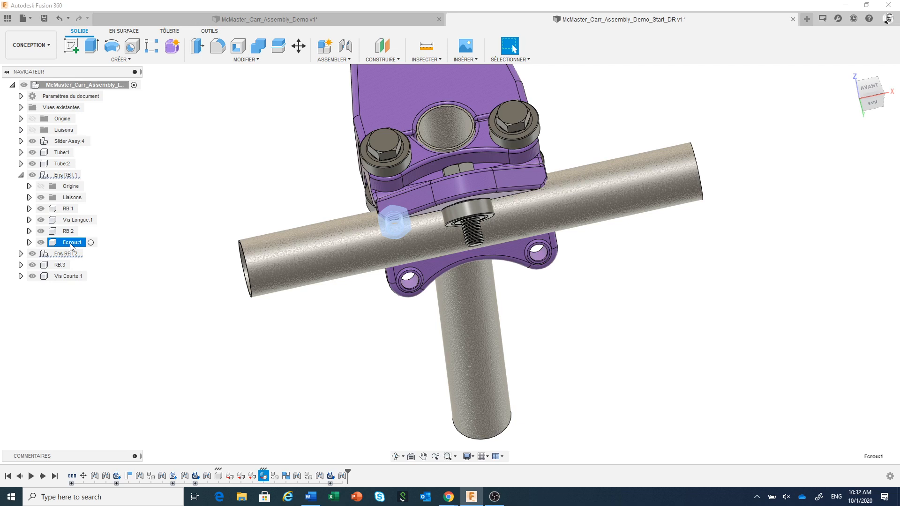
{"action": "right_click", "coordinate": [71, 244]}
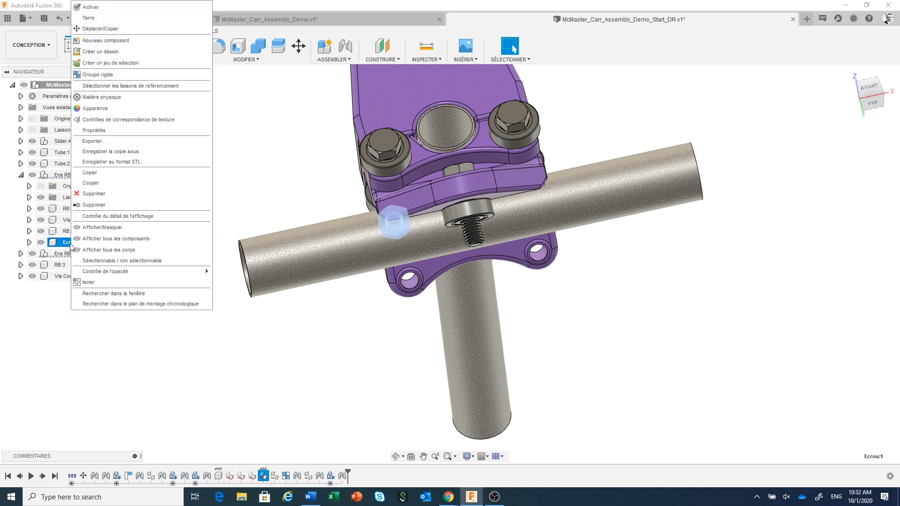
{"action": "left_click", "coordinate": [117, 29]}
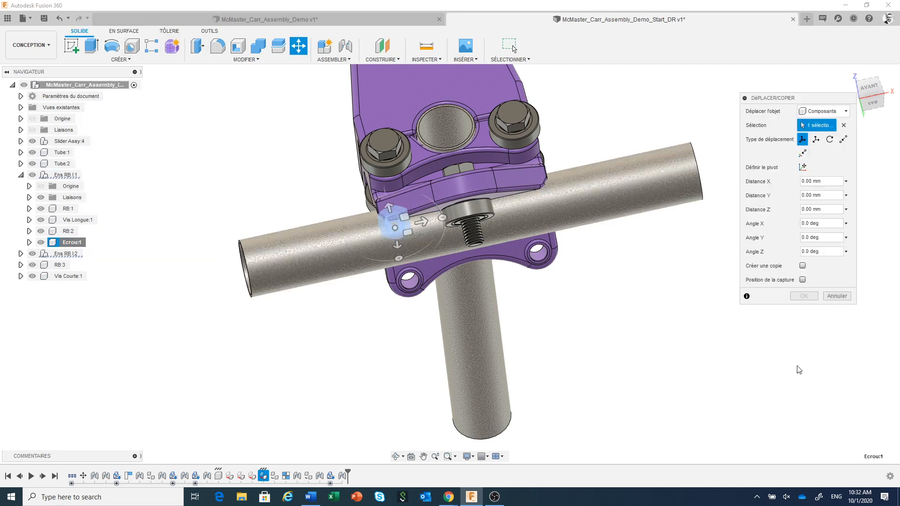
{"action": "left_click", "coordinate": [803, 265]}
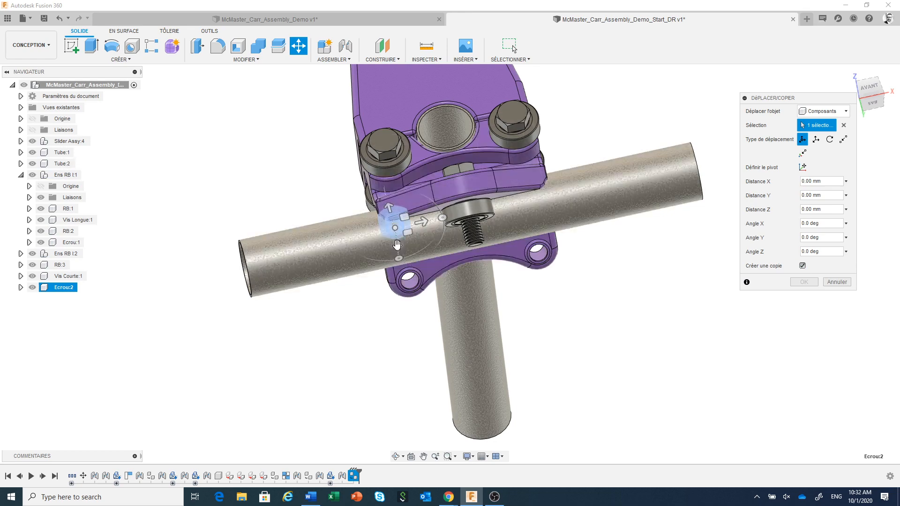
{"action": "left_click_drag", "start_coordinate": [397, 244], "coordinate": [405, 375]}
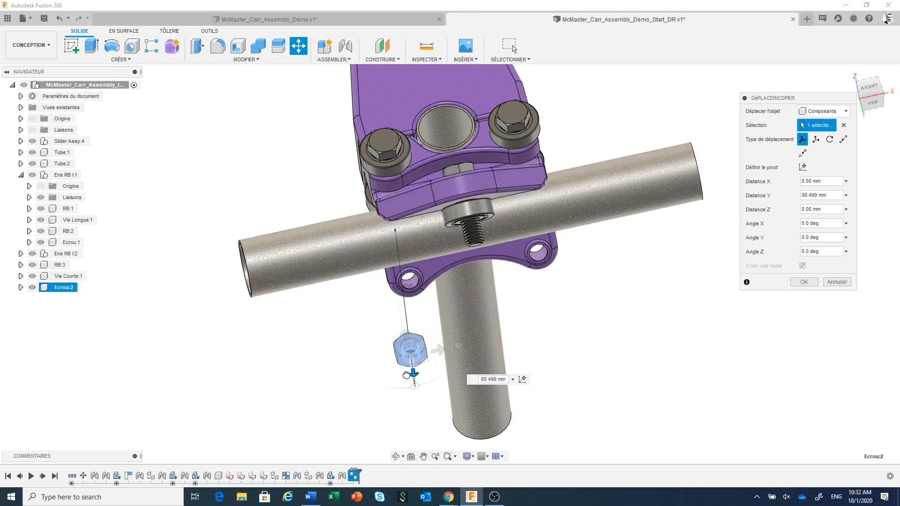
{"action": "left_click", "coordinate": [804, 281]}
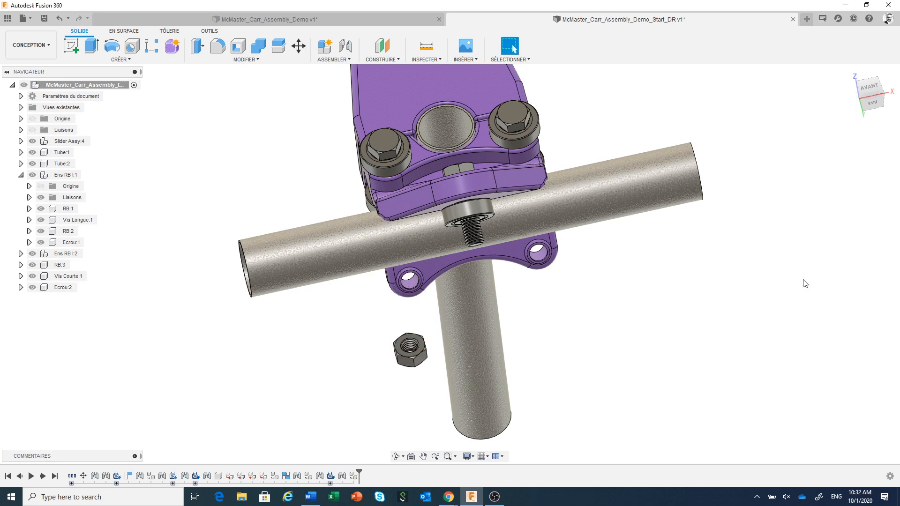
Step: Join the copied nut Ecrou:2 by its flat face to the exposed face of bearing RB:3, at 0 deg with zero offsets
{"action": "scroll", "coordinate": [430, 346], "scroll_direction": "up", "scroll_amount": 1}
{"action": "scroll", "coordinate": [430, 346], "scroll_direction": "up", "scroll_amount": 3}
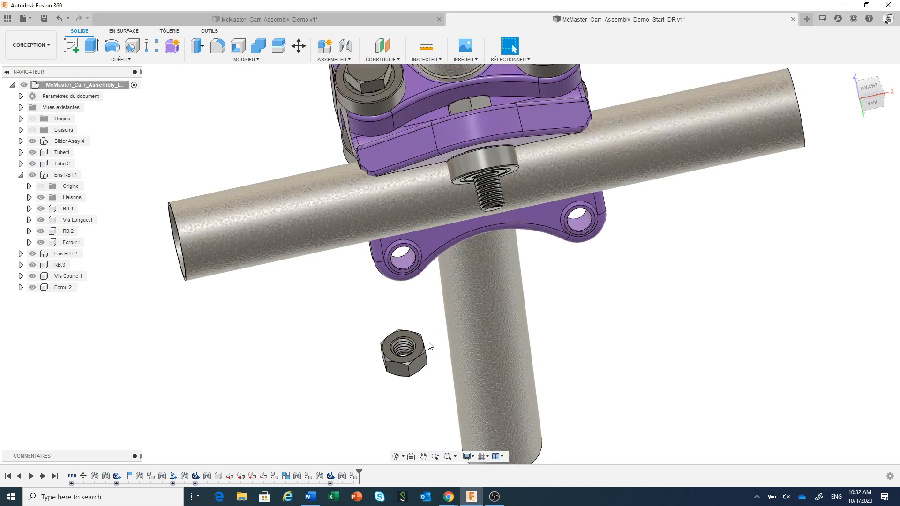
{"action": "left_click", "coordinate": [347, 47]}
{"action": "scroll", "coordinate": [402, 387], "scroll_direction": "up", "scroll_amount": 2}
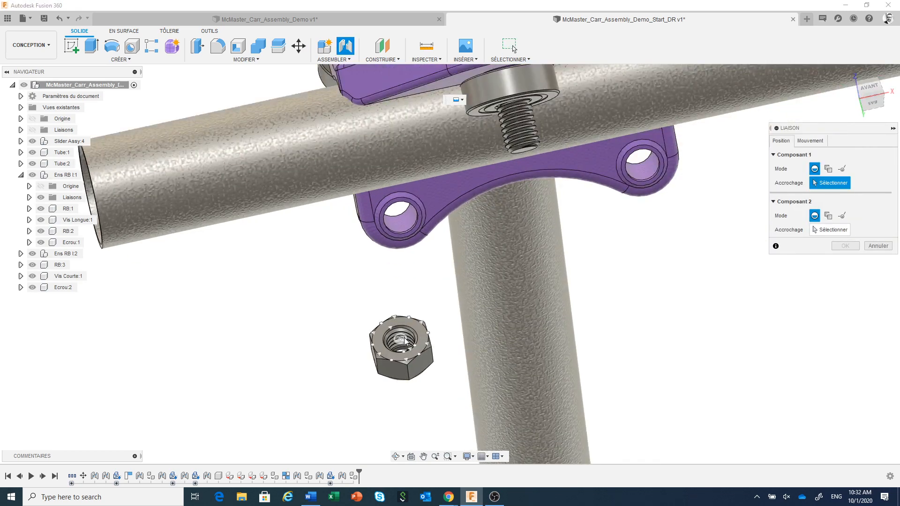
{"action": "left_click", "coordinate": [422, 337]}
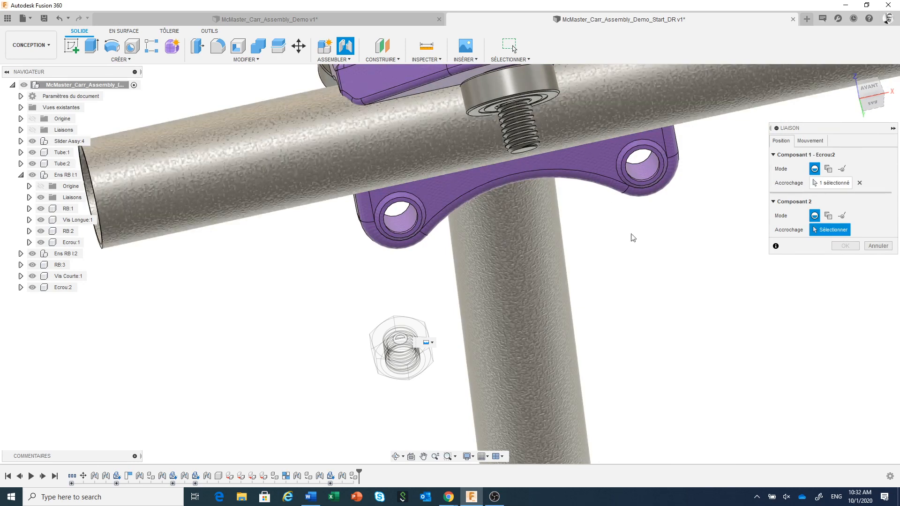
{"action": "middle_click_drag", "start_coordinate": [645, 281], "coordinate": [620, 396], "text": "shift"}
{"action": "scroll", "coordinate": [496, 174], "scroll_direction": "up", "scroll_amount": 2}
{"action": "scroll", "coordinate": [496, 173], "scroll_direction": "up", "scroll_amount": 2}
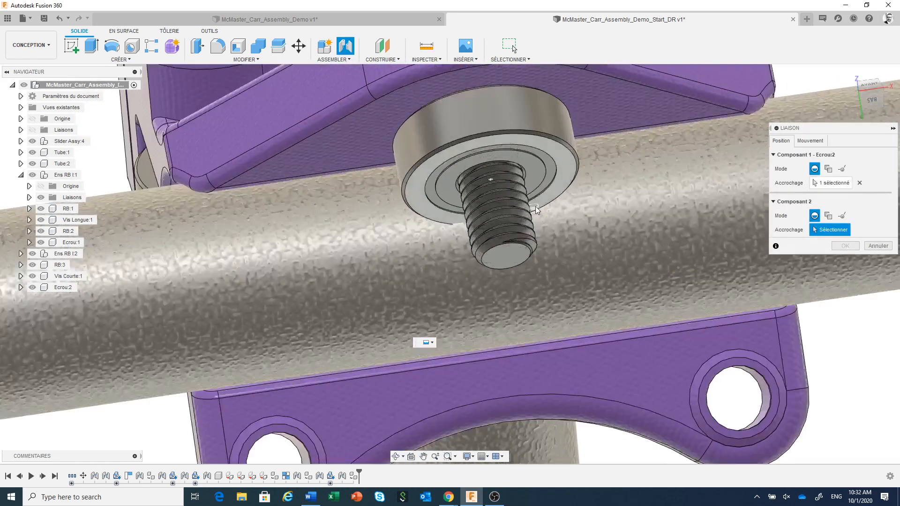
{"action": "left_click", "coordinate": [525, 168]}
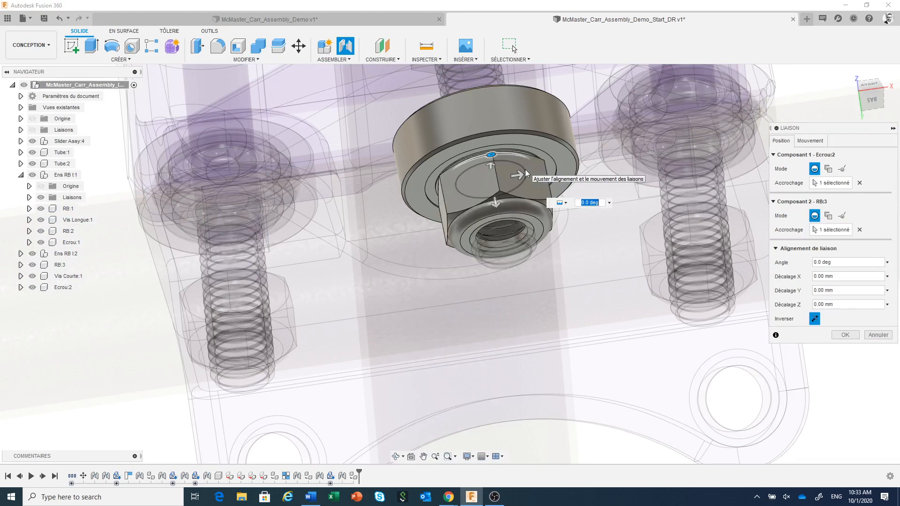
{"action": "left_click", "coordinate": [845, 334]}
{"action": "scroll", "coordinate": [541, 227], "scroll_direction": "down", "scroll_amount": 10}
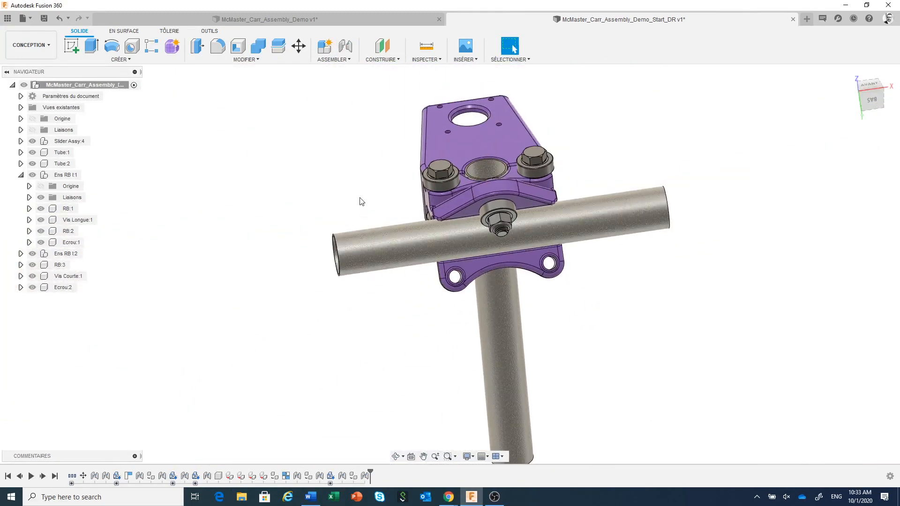
Step: Create an internal component named Ens RB II under the top-level assembly, and reactivate the top-level assembly
{"action": "middle_click_drag", "start_coordinate": [331, 175], "coordinate": [313, 181], "text": "shift"}
{"action": "scroll", "coordinate": [378, 209], "scroll_direction": "down", "scroll_amount": 2}
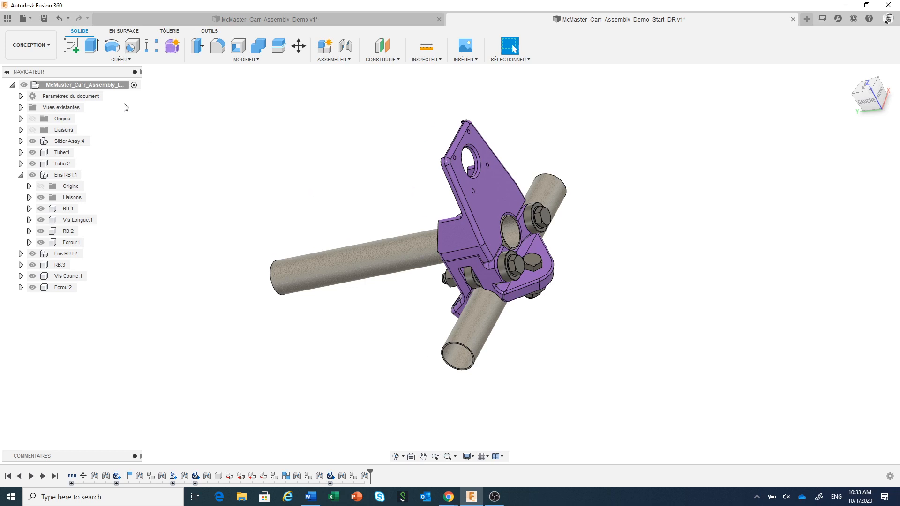
{"action": "right_click", "coordinate": [107, 85]}
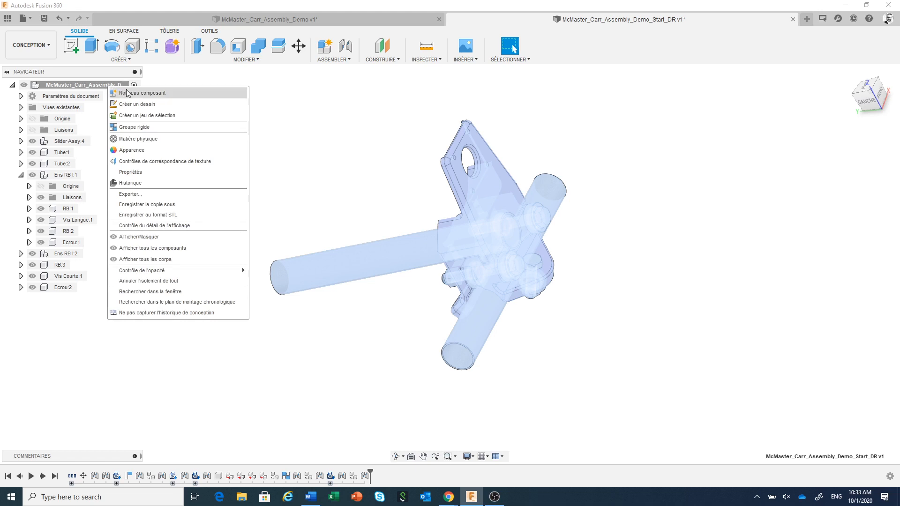
{"action": "left_click", "coordinate": [125, 94]}
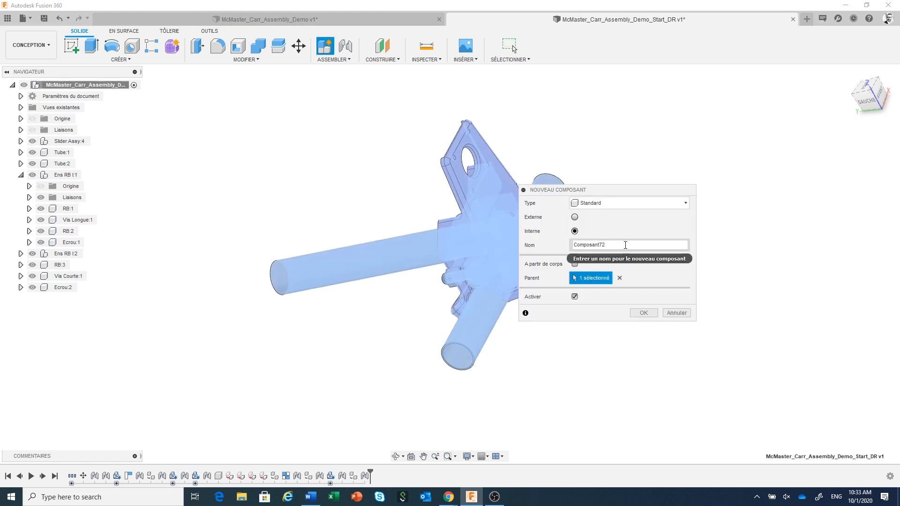
{"action": "left_click_drag", "start_coordinate": [627, 244], "coordinate": [542, 245]}
{"action": "type", "text": "Ens RB II"}
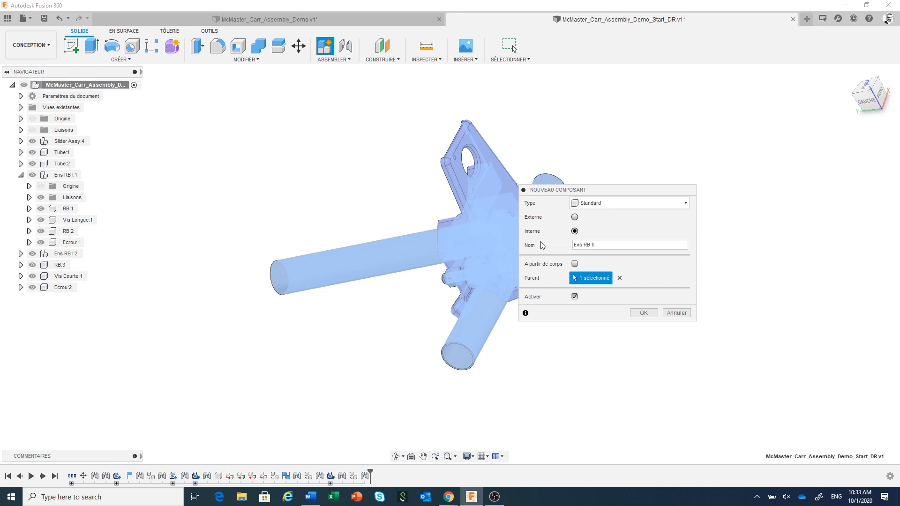
{"action": "left_click", "coordinate": [649, 313]}
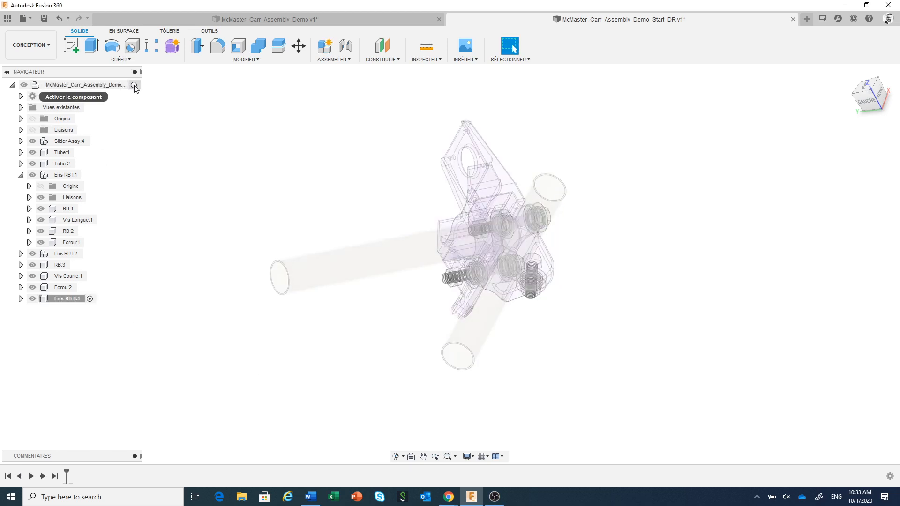
{"action": "left_click", "coordinate": [134, 86]}
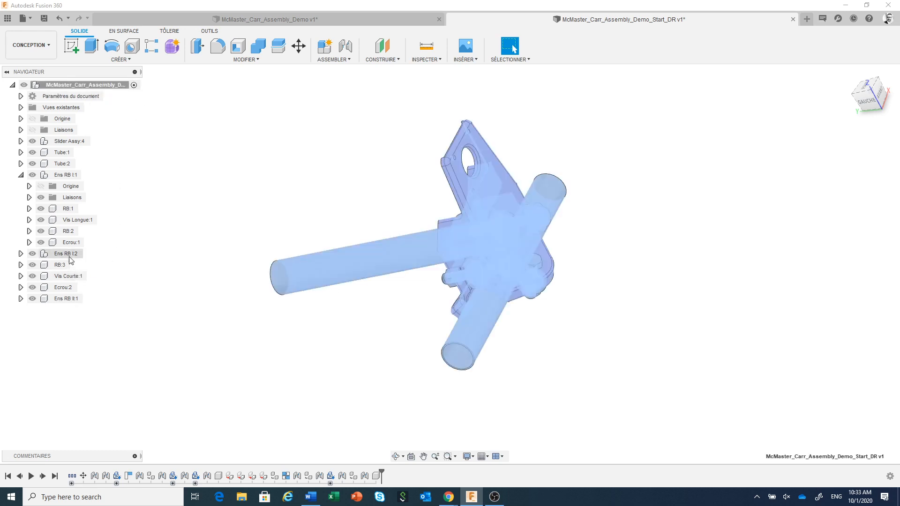
Step: Move components RB:3, Vis Courte:1 and Ecrou:2 into the Ens RB II:1 subassembly
{"action": "left_click", "coordinate": [20, 175]}
{"action": "left_click", "coordinate": [60, 197]}
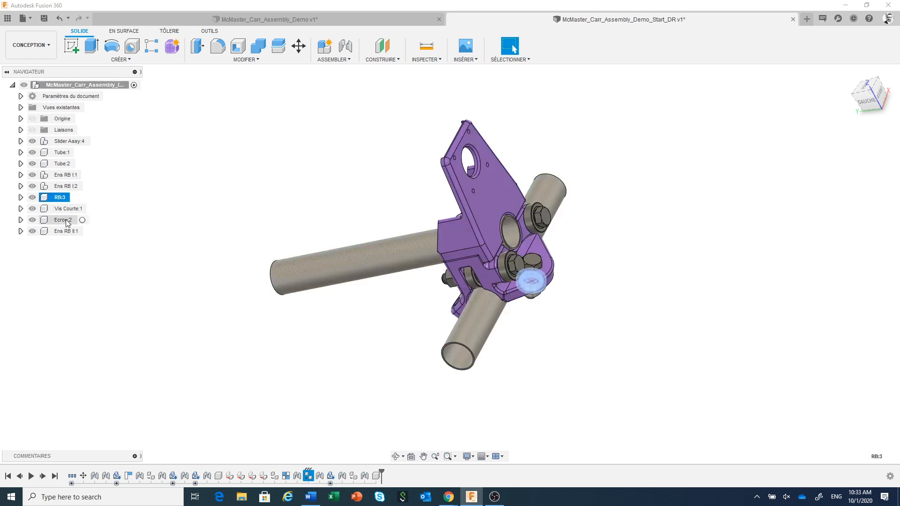
{"action": "left_click", "coordinate": [66, 220], "text": "shift"}
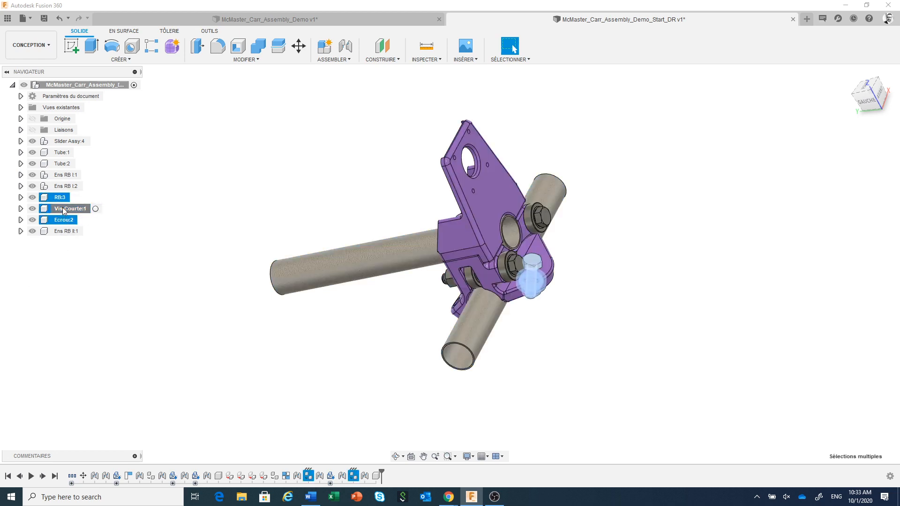
{"action": "left_click_drag", "start_coordinate": [63, 207], "coordinate": [64, 229]}
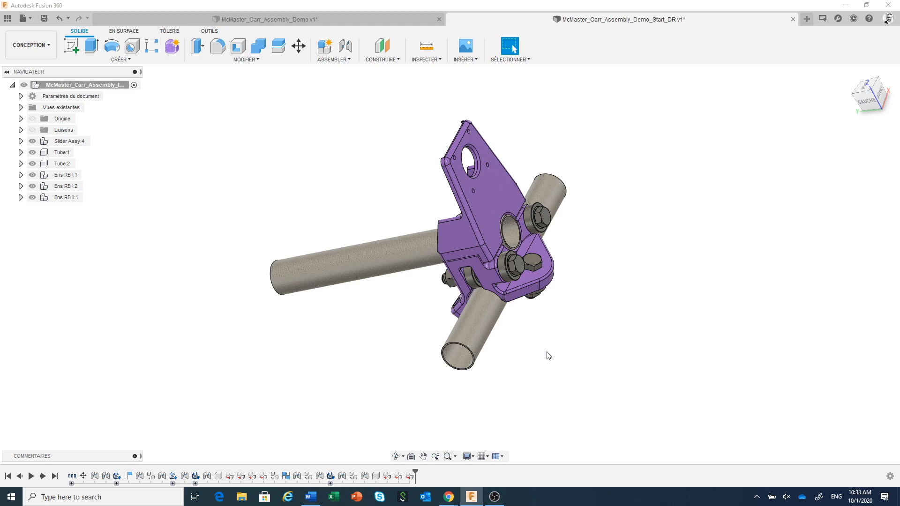
Step: Create a copy of subassembly Ens RB II:1, offset about 84.6 mm along Y, away from the slider
{"action": "middle_click_drag", "start_coordinate": [555, 347], "coordinate": [564, 367]}
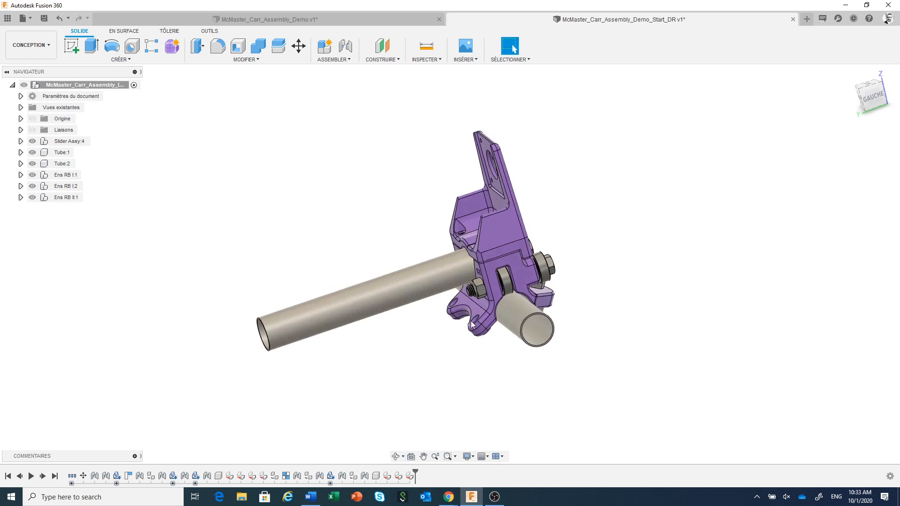
{"action": "mouse_move", "coordinate": [495, 359]}
{"action": "middle_mouse_down", "text": "shift"}
{"action": "mouse_move", "coordinate": [472, 342]}
{"action": "mouse_move", "coordinate": [484, 360]}
{"action": "middle_mouse_up", "text": "shift"}
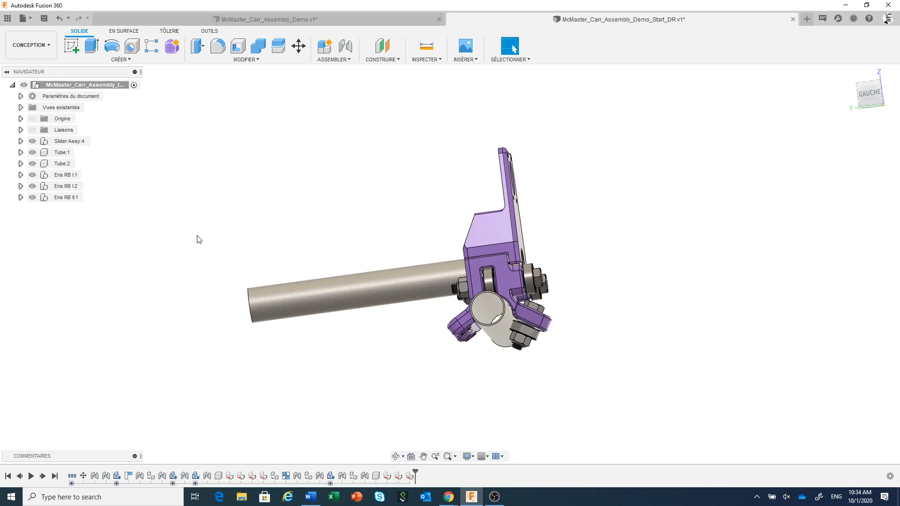
{"action": "left_click", "coordinate": [64, 200]}
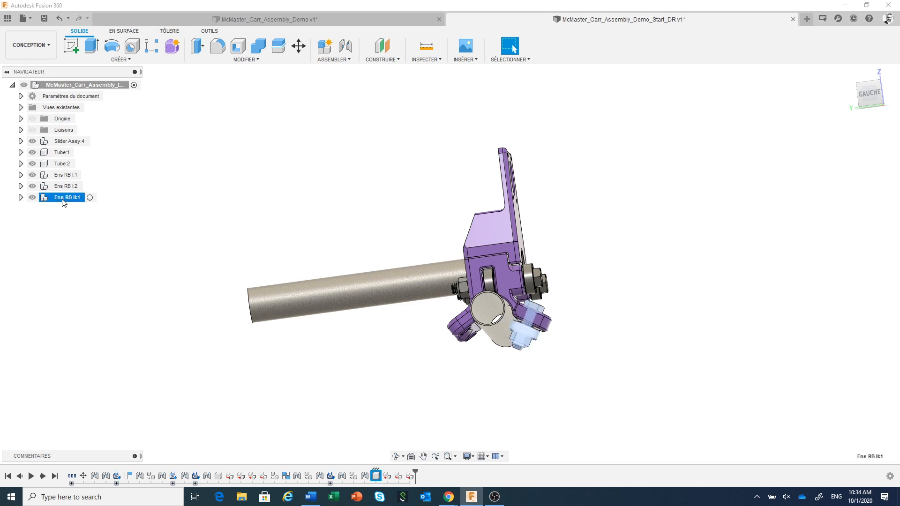
{"action": "right_click", "coordinate": [65, 200]}
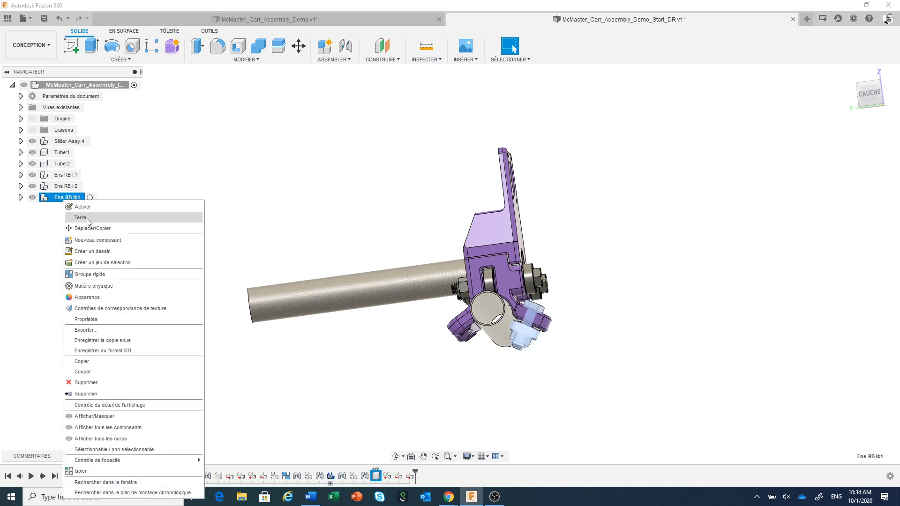
{"action": "left_click", "coordinate": [107, 230]}
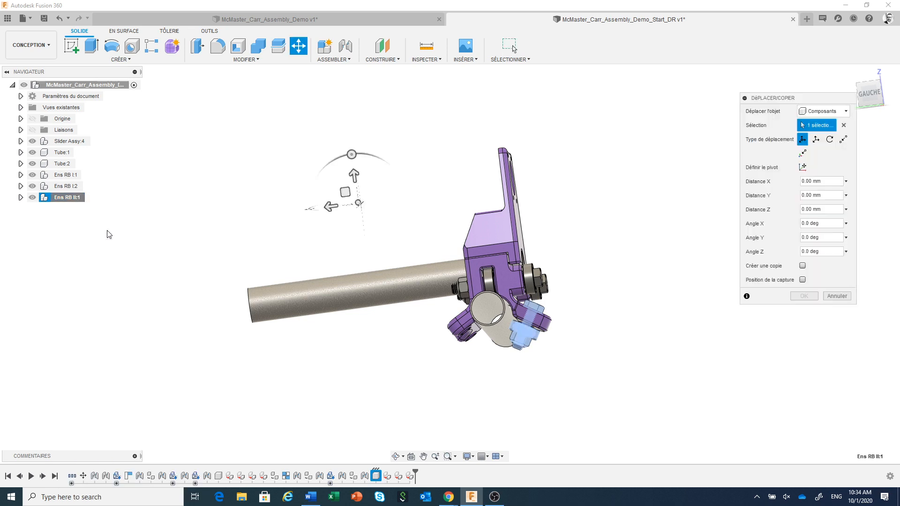
{"action": "left_click", "coordinate": [803, 267]}
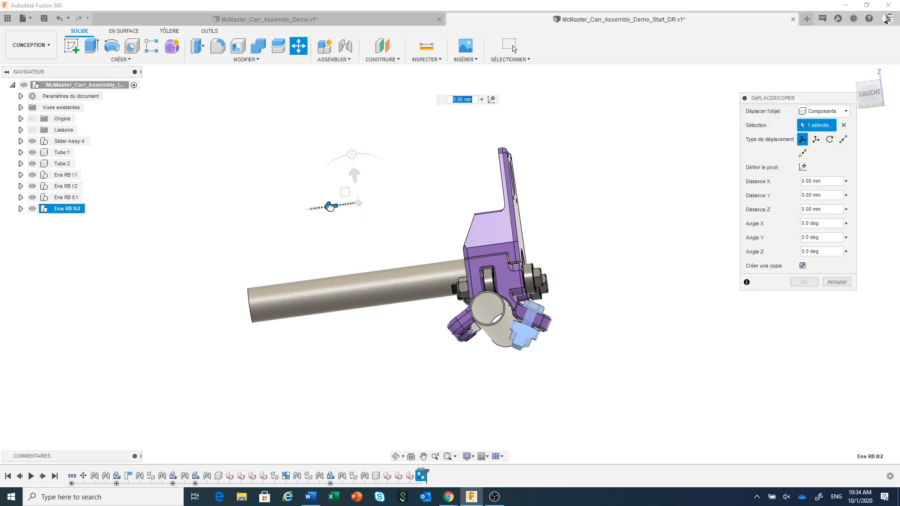
{"action": "left_click_drag", "start_coordinate": [330, 206], "coordinate": [215, 225]}
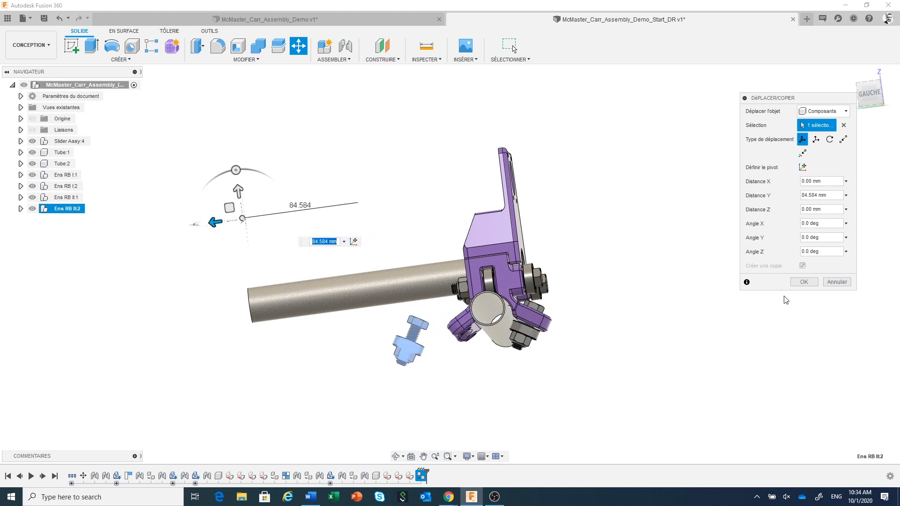
{"action": "left_click", "coordinate": [805, 282]}
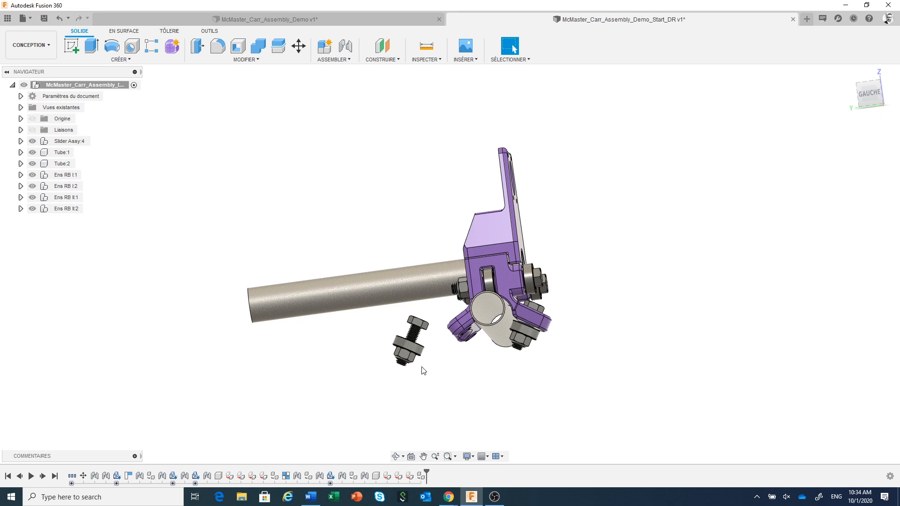
Step: Test the copied subassembly's free movement by pulling its bearing and nut away from the screw, and undo the move
{"action": "scroll", "coordinate": [422, 368], "scroll_direction": "up", "scroll_amount": 3}
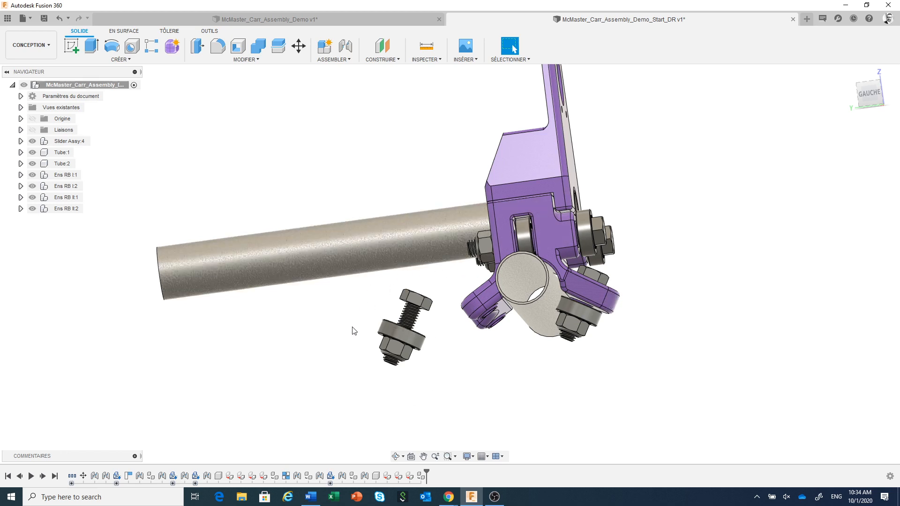
{"action": "left_click", "coordinate": [415, 341]}
{"action": "left_click_drag", "start_coordinate": [411, 339], "coordinate": [354, 341]}
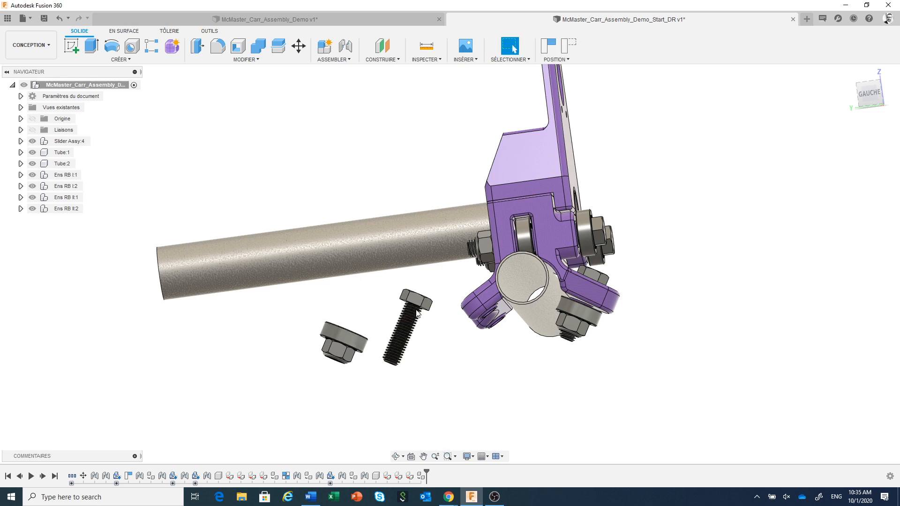
{"action": "left_click", "coordinate": [58, 17]}
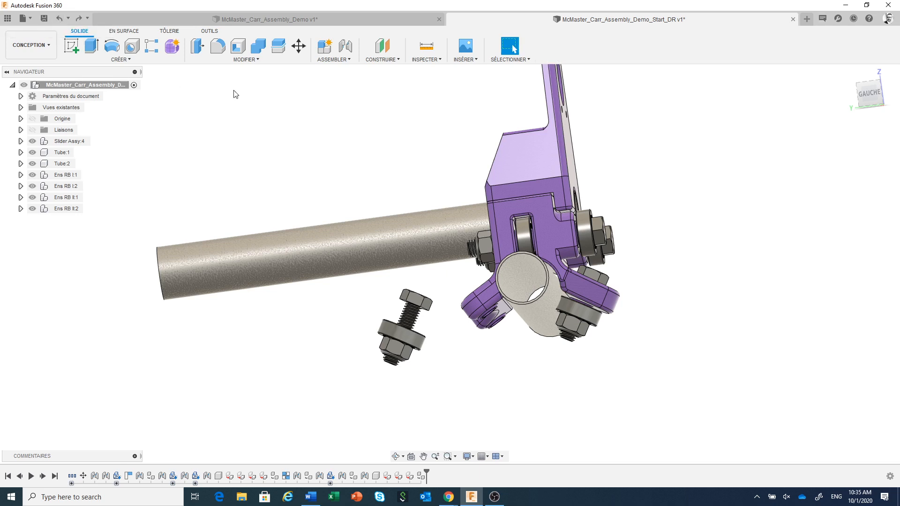
Step: Create a rigid group from the screw and nut of Ens RB II:2, test-move the screw and revert the position
{"action": "left_click", "coordinate": [334, 60]}
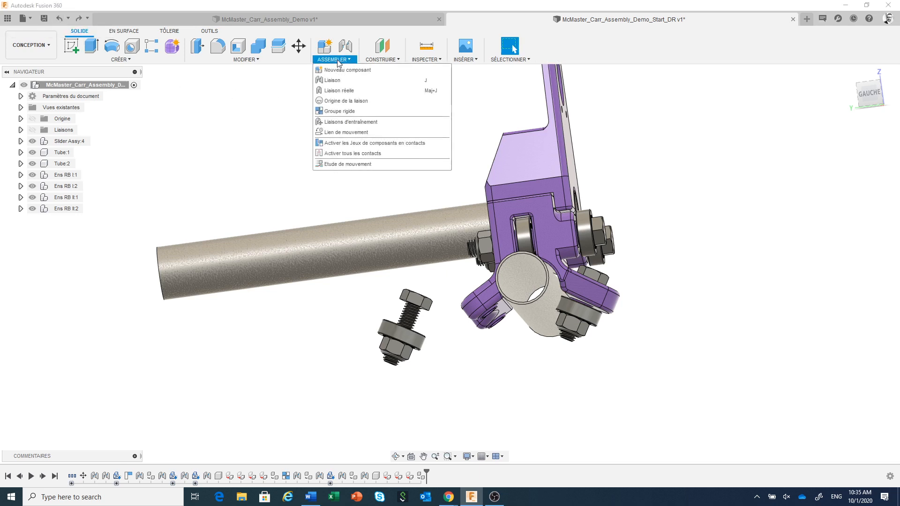
{"action": "left_click", "coordinate": [340, 112]}
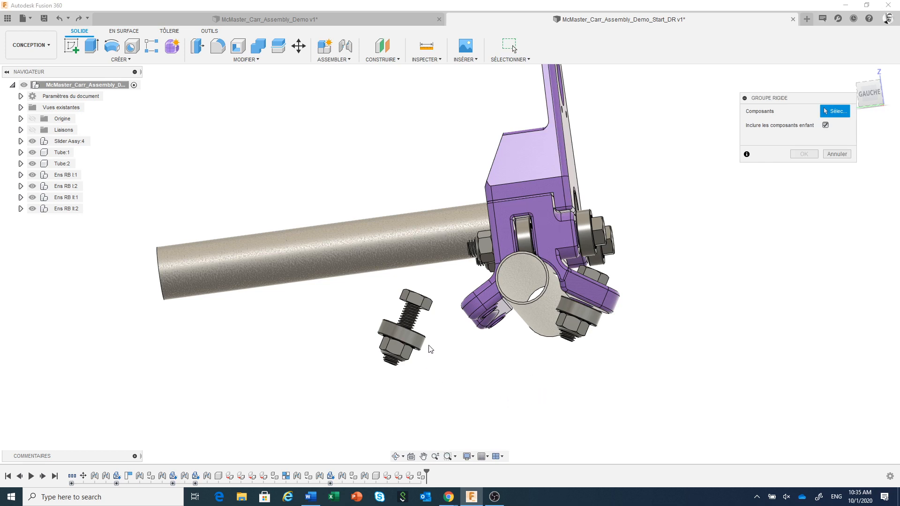
{"action": "left_click", "coordinate": [425, 308]}
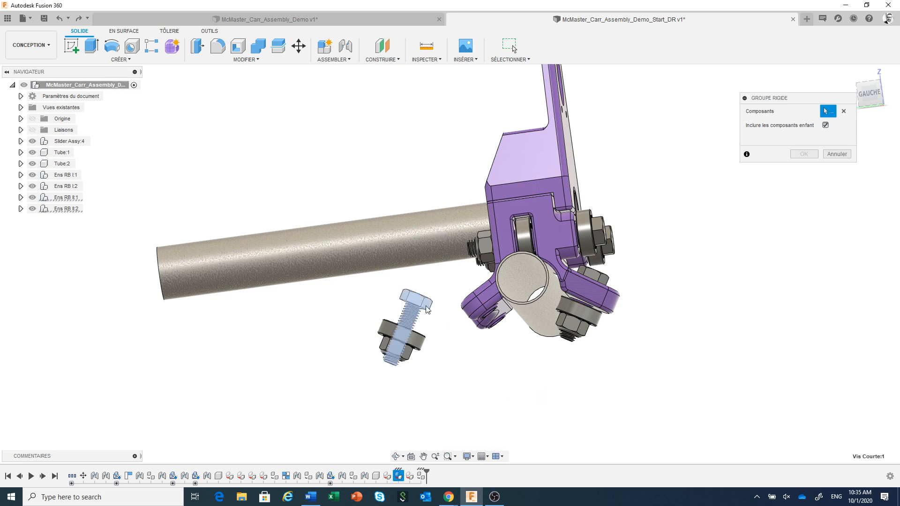
{"action": "left_click", "coordinate": [409, 358]}
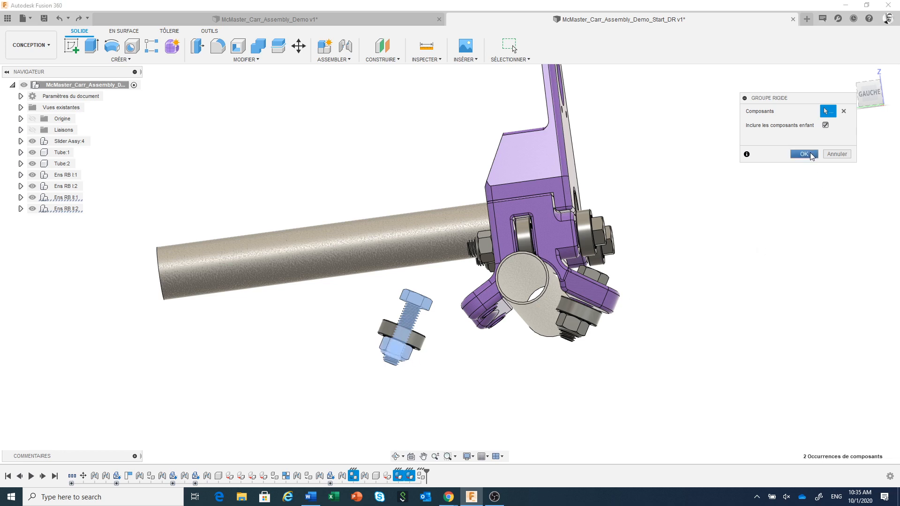
{"action": "left_click", "coordinate": [805, 154]}
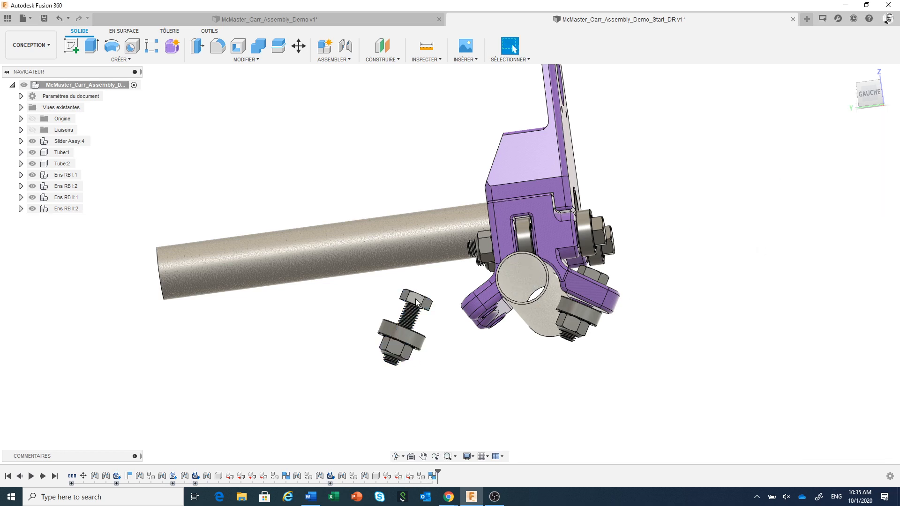
{"action": "left_click_drag", "start_coordinate": [416, 302], "coordinate": [373, 286]}
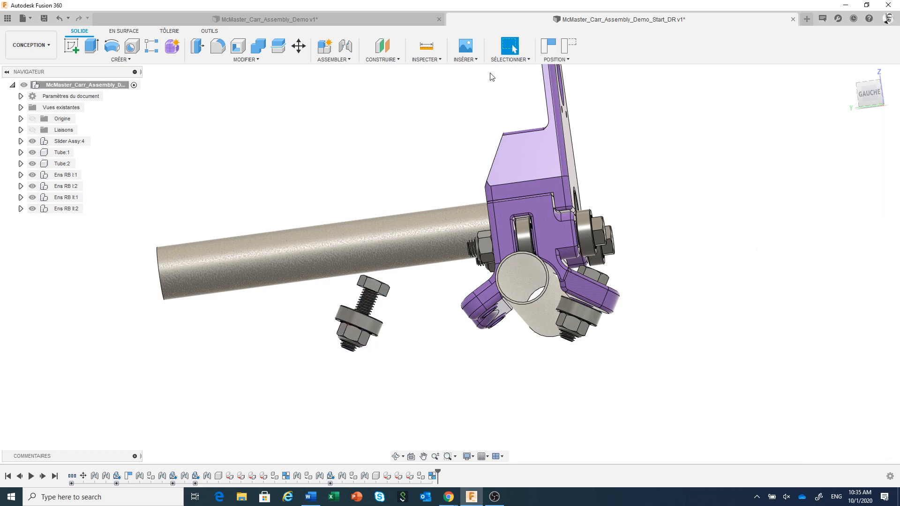
{"action": "left_click", "coordinate": [571, 49]}
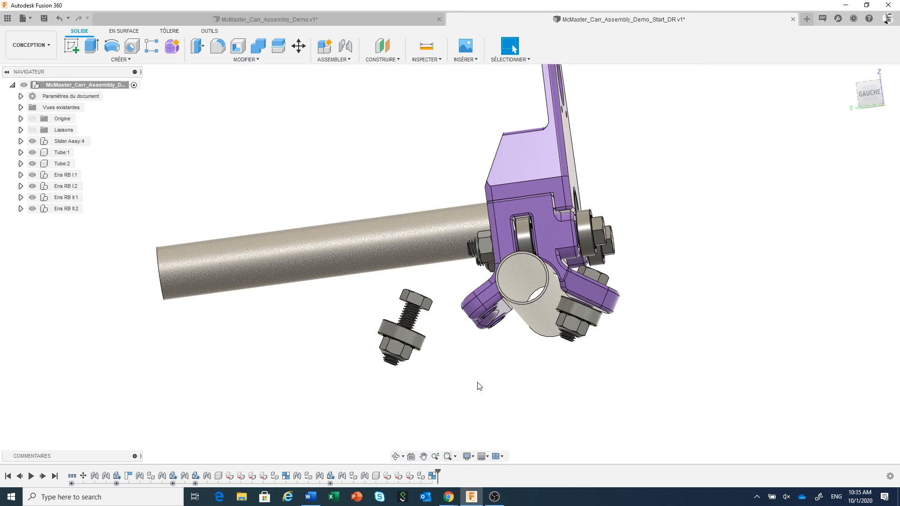
Step: Join the underside of Ens RB II:2's screw head to an empty hole in the slider's bottom part, at -90 deg with zero offsets
{"action": "scroll", "coordinate": [477, 382], "scroll_direction": "up", "scroll_amount": 1}
{"action": "middle_click_drag", "start_coordinate": [477, 383], "coordinate": [484, 339]}
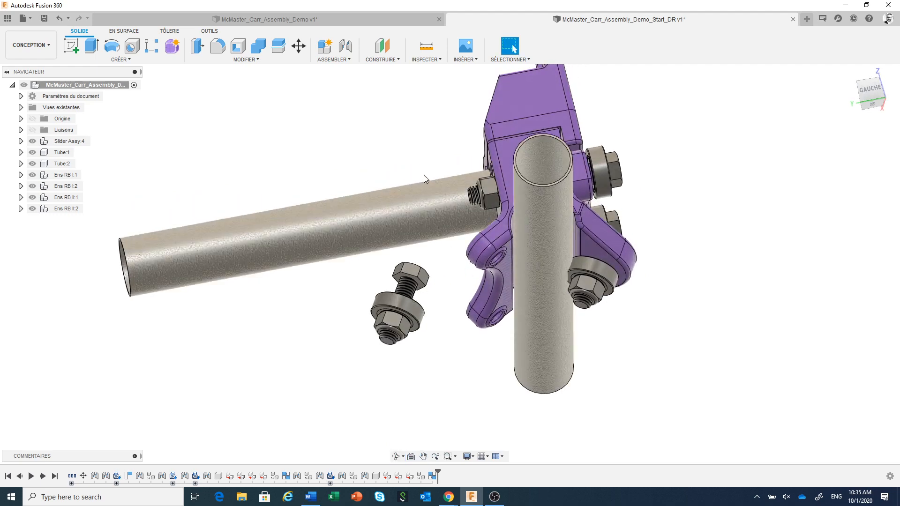
{"action": "key", "text": "j"}
{"action": "scroll", "coordinate": [437, 313], "scroll_direction": "up", "scroll_amount": 1}
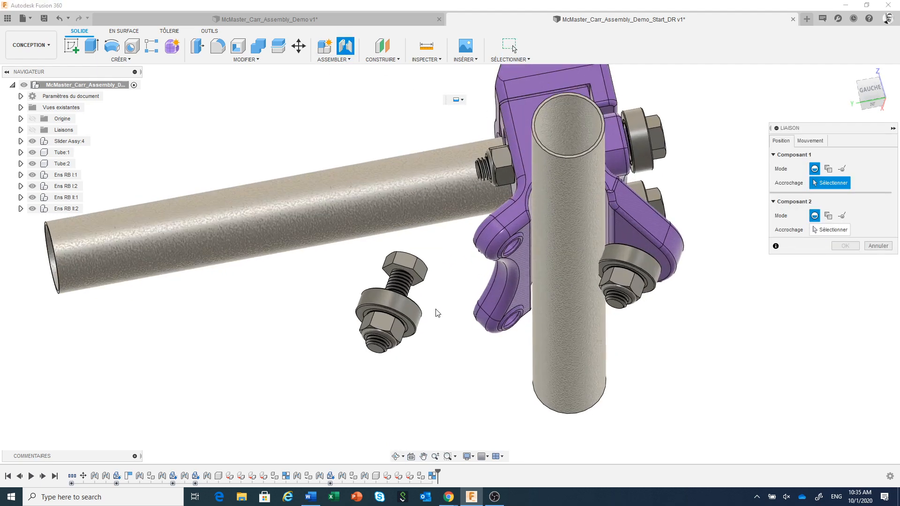
{"action": "scroll", "coordinate": [437, 313], "scroll_direction": "up", "scroll_amount": 2}
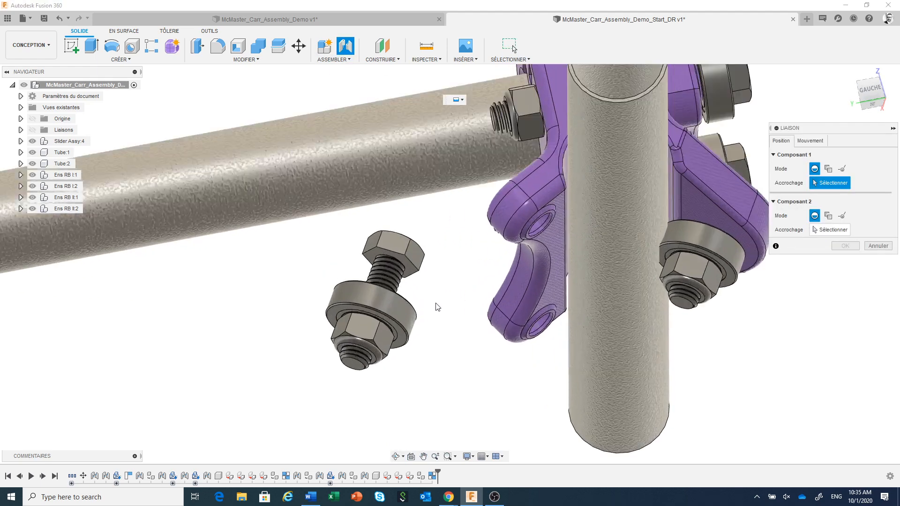
{"action": "left_click", "coordinate": [394, 265]}
{"action": "scroll", "coordinate": [455, 296], "scroll_direction": "down", "scroll_amount": 2}
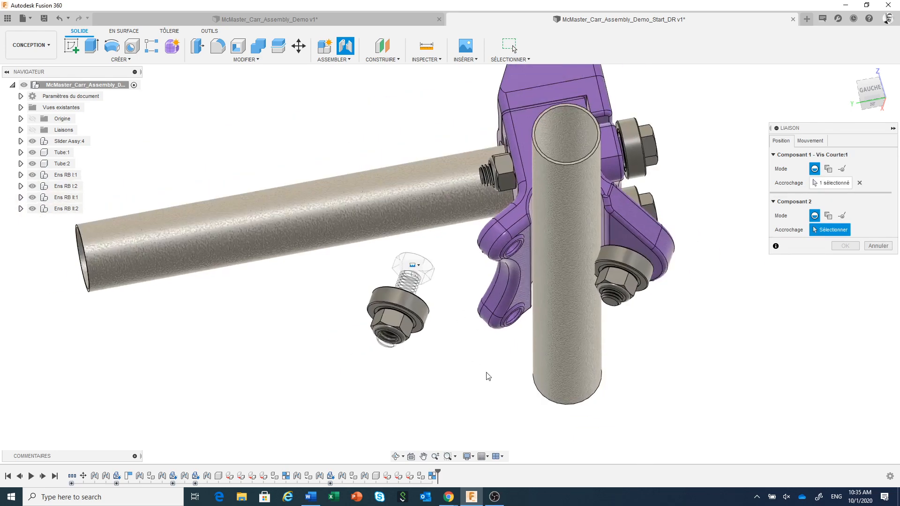
{"action": "middle_click_drag", "start_coordinate": [495, 381], "coordinate": [589, 398], "text": "shift"}
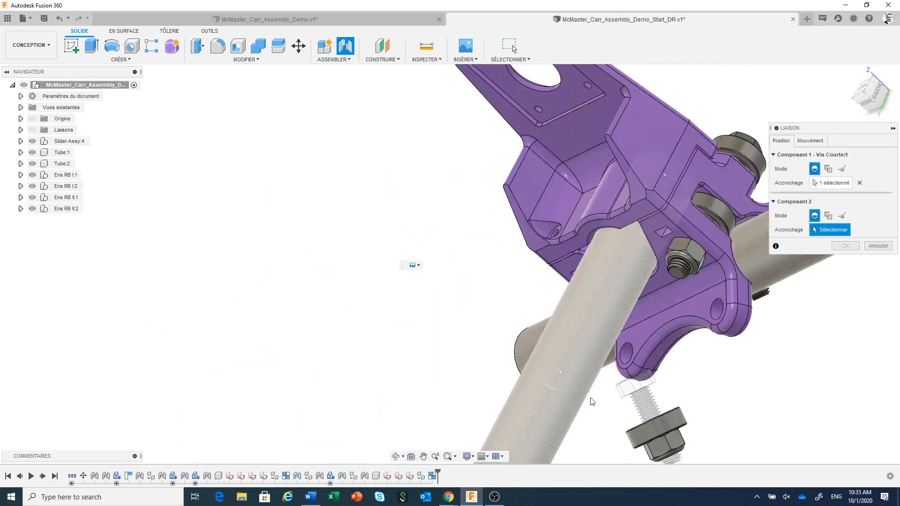
{"action": "left_click", "coordinate": [718, 317]}
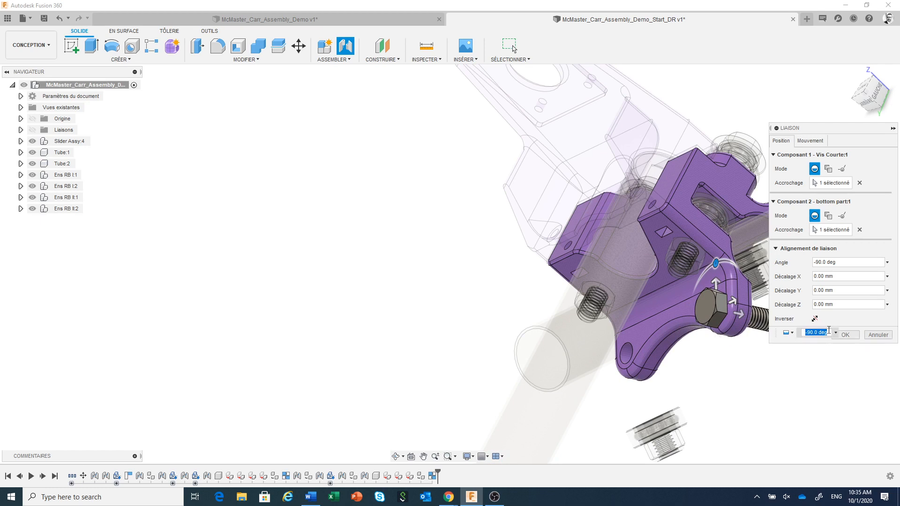
{"action": "left_click", "coordinate": [847, 335]}
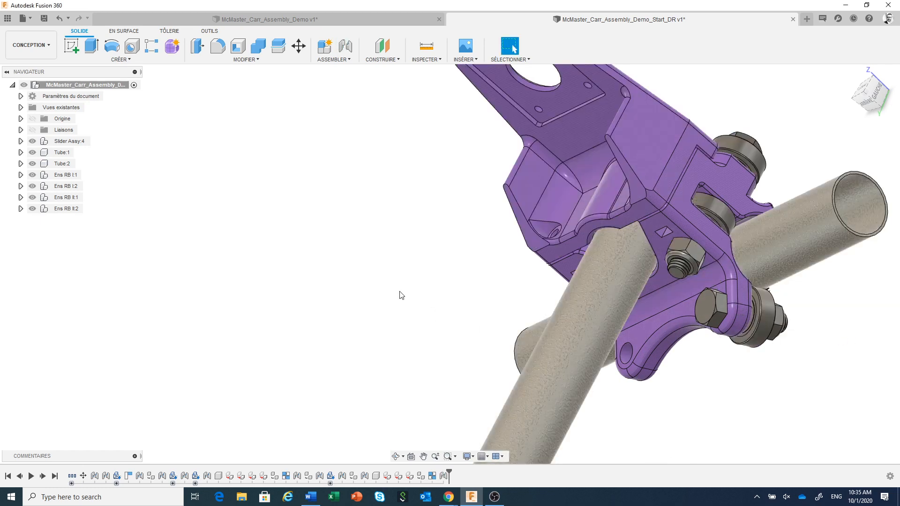
Step: Create a copy of subassembly Ens RB II:2 and place it near the remaining empty hole of the slider's bottom part
{"action": "middle_click_drag", "start_coordinate": [399, 294], "coordinate": [348, 169]}
{"action": "scroll", "coordinate": [581, 366], "scroll_direction": "down", "scroll_amount": 2}
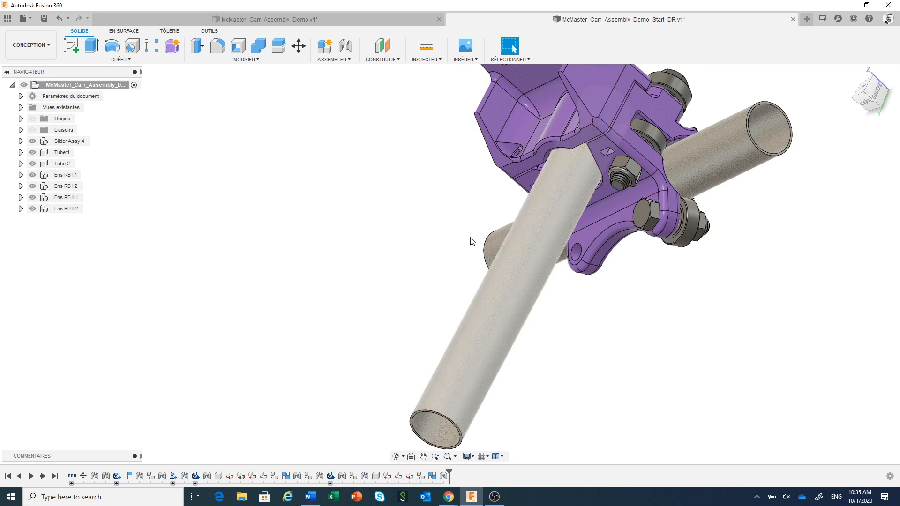
{"action": "left_click", "coordinate": [63, 210]}
{"action": "right_click", "coordinate": [63, 210]}
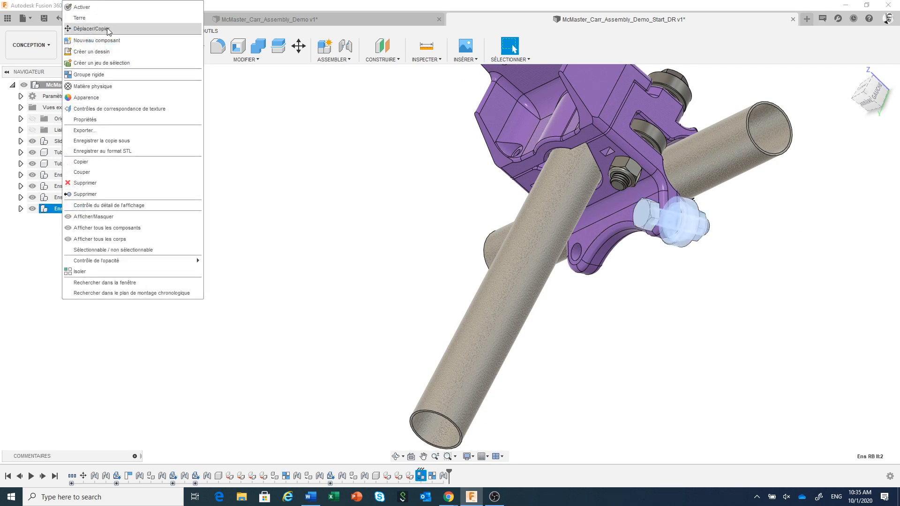
{"action": "left_click", "coordinate": [107, 28]}
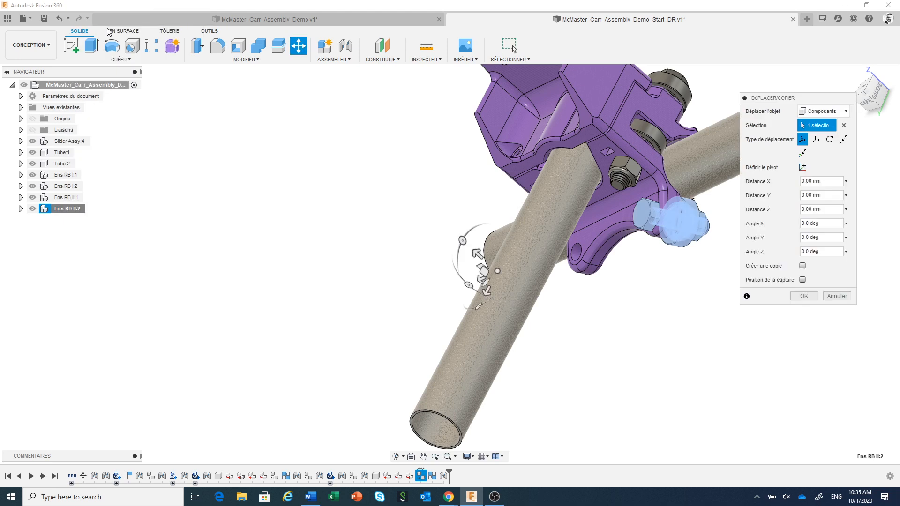
{"action": "left_click", "coordinate": [803, 266]}
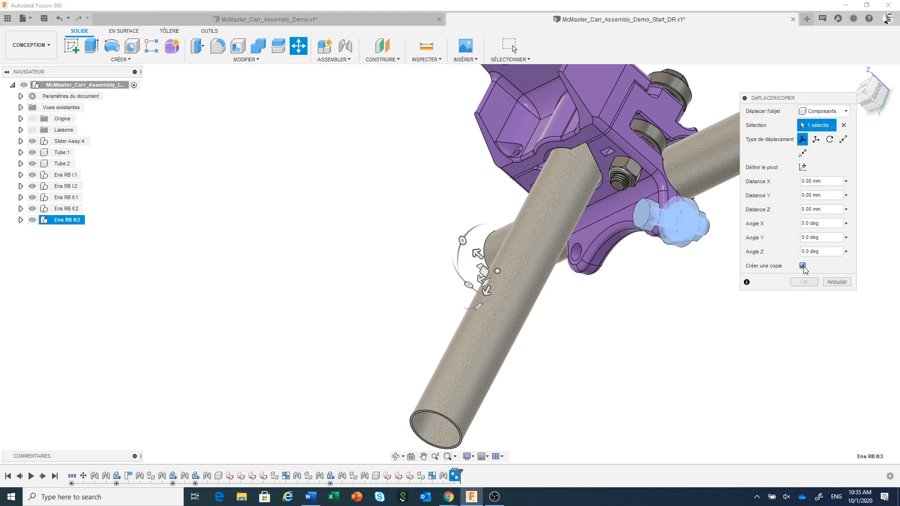
{"action": "left_click", "coordinate": [476, 280]}
{"action": "left_click_drag", "start_coordinate": [474, 280], "coordinate": [342, 310]}
{"action": "left_click", "coordinate": [807, 283]}
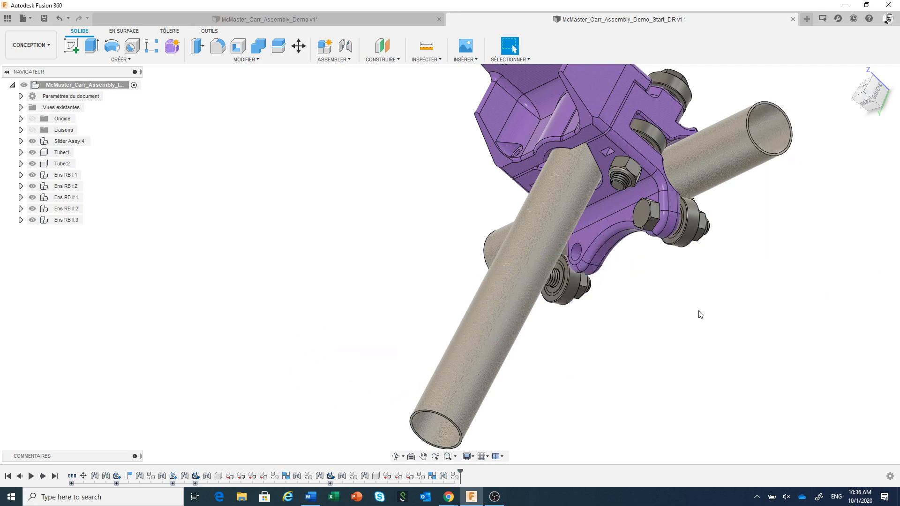
Step: Examine the joints and rigid groups contained in subassemblies Ens RB II:2 and Ens RB II:3
{"action": "middle_click_drag", "start_coordinate": [677, 305], "coordinate": [726, 338]}
{"action": "mouse_move", "coordinate": [709, 380]}
{"action": "middle_mouse_down", "text": "shift"}
{"action": "mouse_move", "coordinate": [688, 346]}
{"action": "mouse_move", "coordinate": [682, 361]}
{"action": "mouse_move", "coordinate": [696, 367]}
{"action": "middle_mouse_up", "text": "shift"}
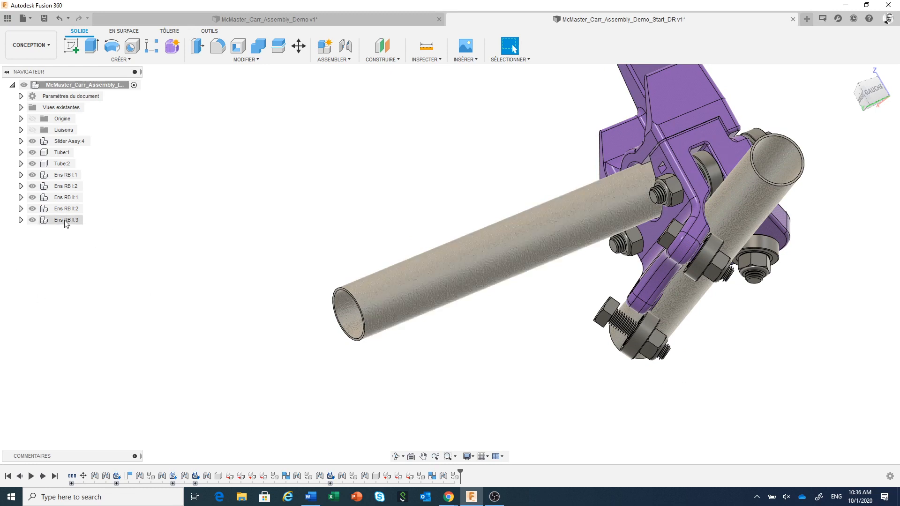
{"action": "left_click", "coordinate": [21, 209]}
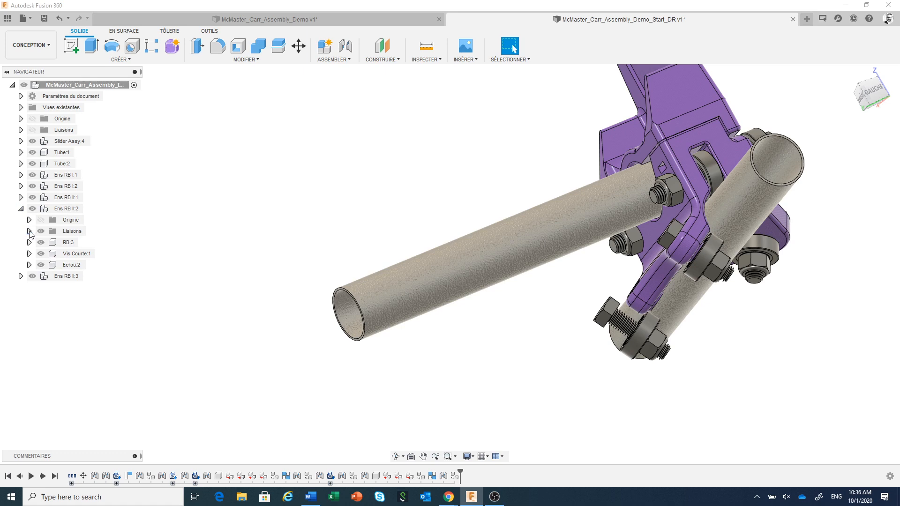
{"action": "left_click", "coordinate": [29, 232]}
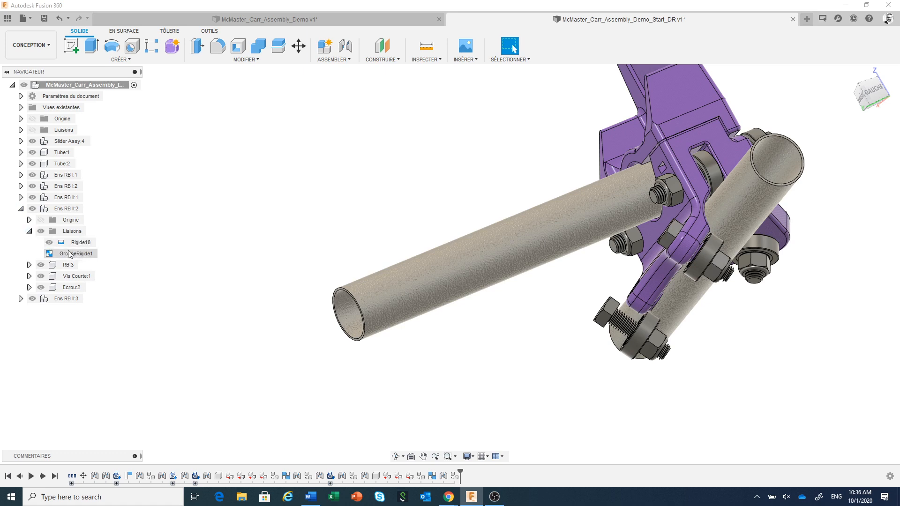
{"action": "left_click", "coordinate": [21, 209]}
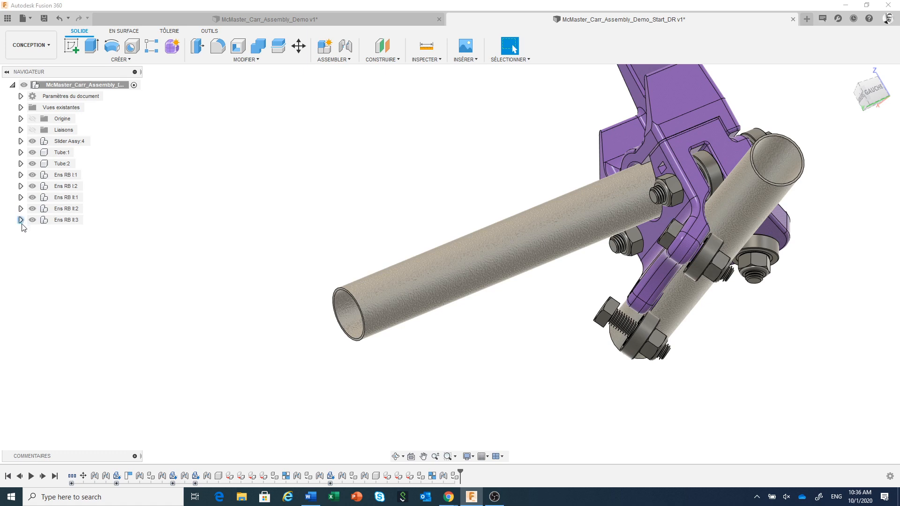
{"action": "left_click", "coordinate": [21, 220]}
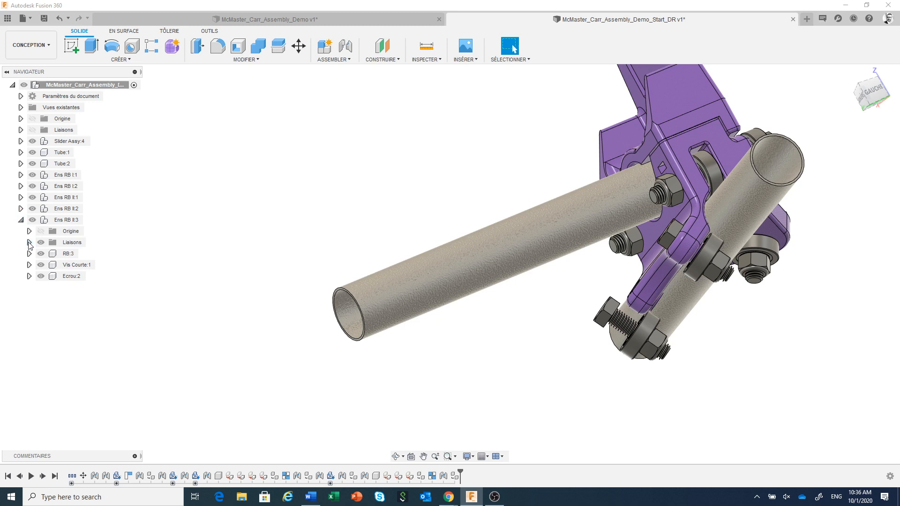
{"action": "left_click", "coordinate": [29, 242]}
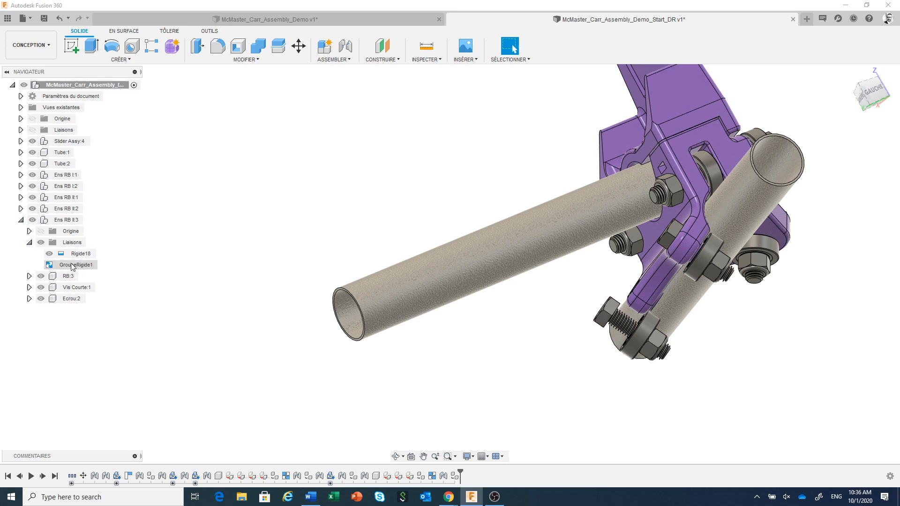
{"action": "left_click", "coordinate": [21, 220]}
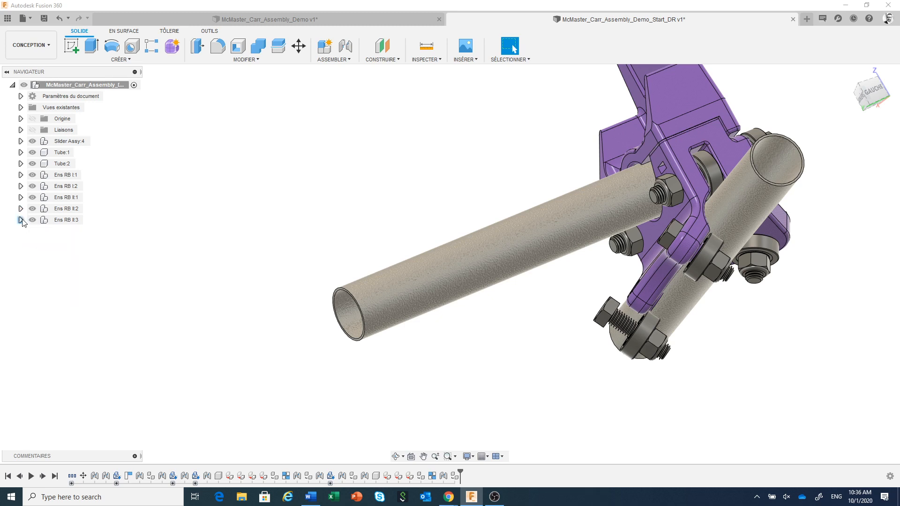
Step: Join the underside of Ens RB II:3's screw head to the remaining empty hole in the slider's bottom part, at -90 deg with zero offsets
{"action": "scroll", "coordinate": [679, 375], "scroll_direction": "up", "scroll_amount": 1}
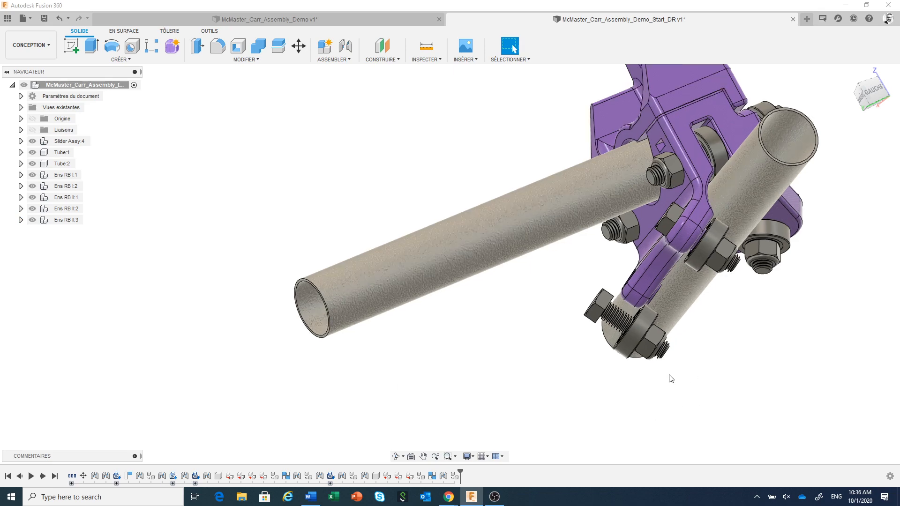
{"action": "middle_click_drag", "start_coordinate": [669, 373], "coordinate": [654, 361], "text": "shift"}
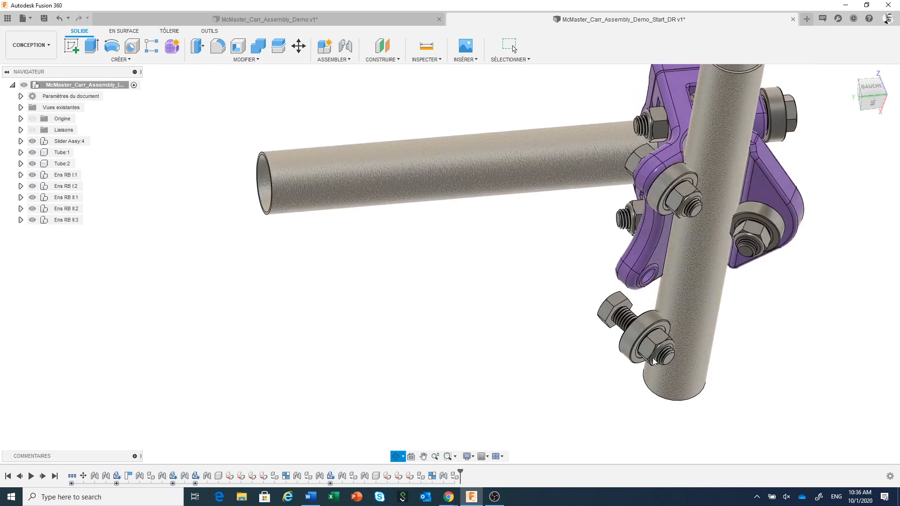
{"action": "middle_click_drag", "start_coordinate": [596, 357], "coordinate": [446, 366]}
{"action": "scroll", "coordinate": [448, 361], "scroll_direction": "up", "scroll_amount": 3}
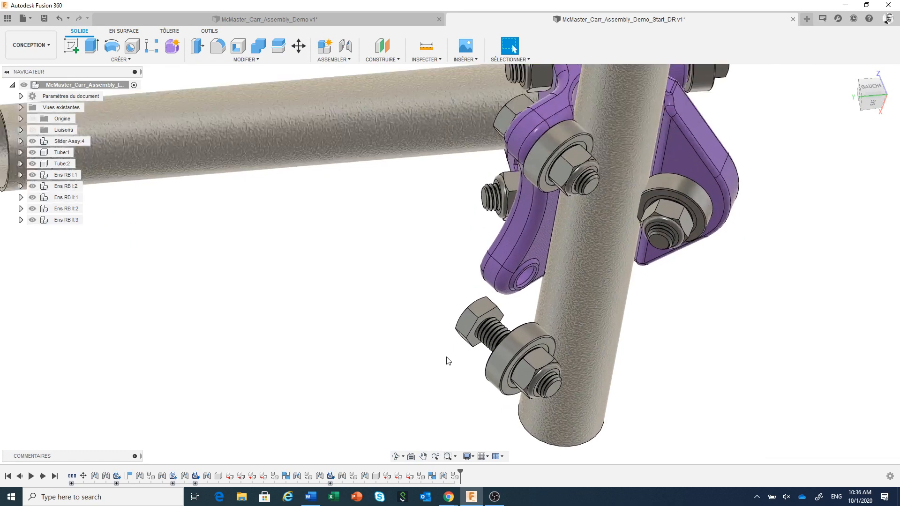
{"action": "scroll", "coordinate": [447, 361], "scroll_direction": "up", "scroll_amount": 1}
{"action": "left_click", "coordinate": [345, 46]}
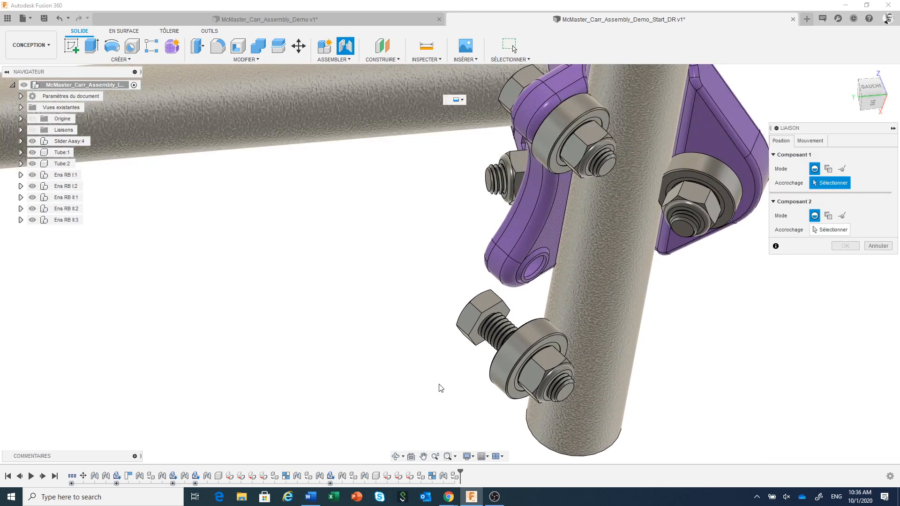
{"action": "scroll", "coordinate": [440, 388], "scroll_direction": "up", "scroll_amount": 3}
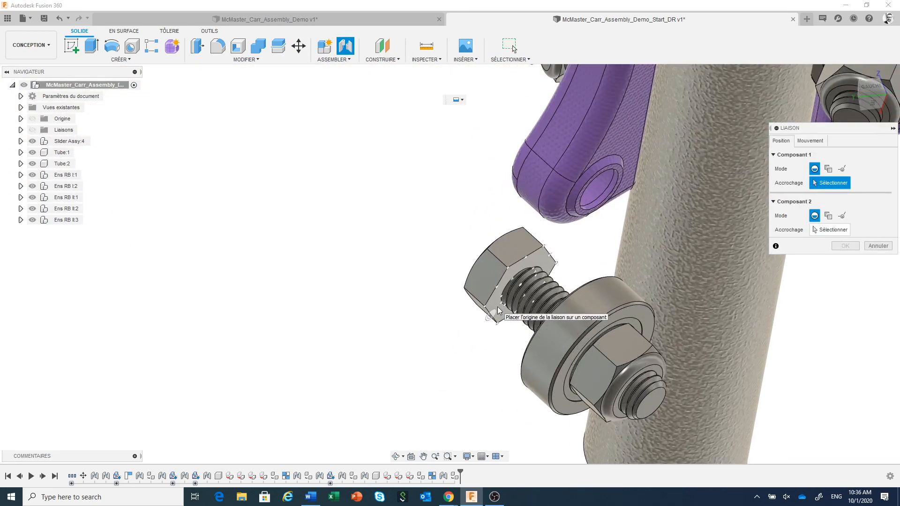
{"action": "left_click", "coordinate": [519, 286]}
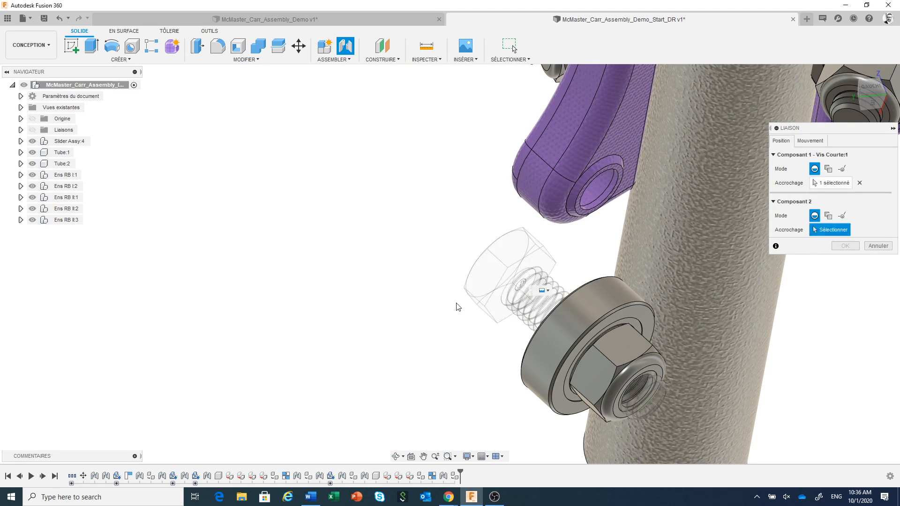
{"action": "scroll", "coordinate": [397, 304], "scroll_direction": "down", "scroll_amount": 5}
{"action": "mouse_move", "coordinate": [417, 262]}
{"action": "middle_mouse_down", "text": "shift"}
{"action": "mouse_move", "coordinate": [408, 277]}
{"action": "mouse_move", "coordinate": [422, 253]}
{"action": "middle_mouse_up", "text": "shift"}
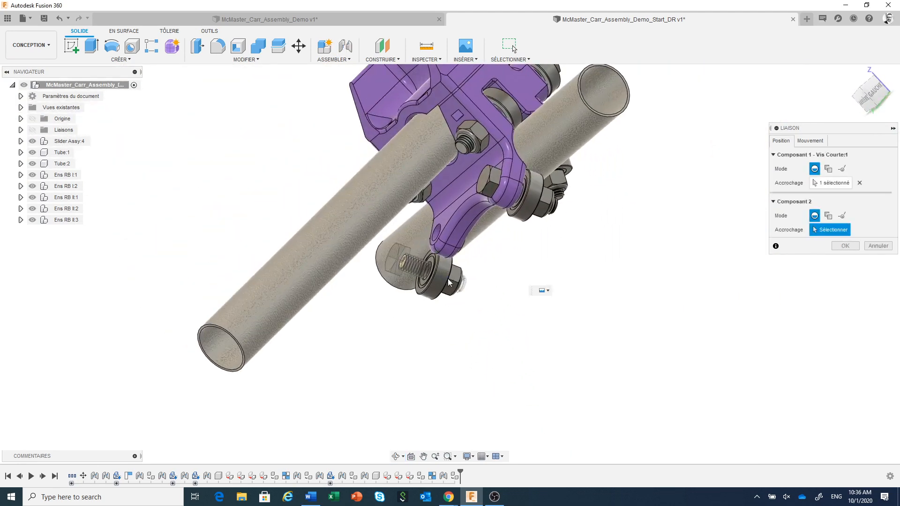
{"action": "left_click", "coordinate": [438, 232]}
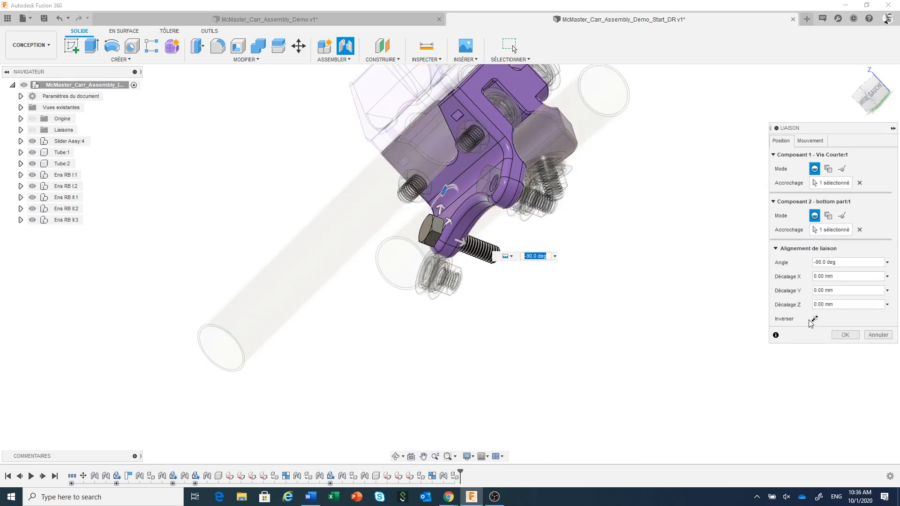
{"action": "left_click", "coordinate": [845, 335]}
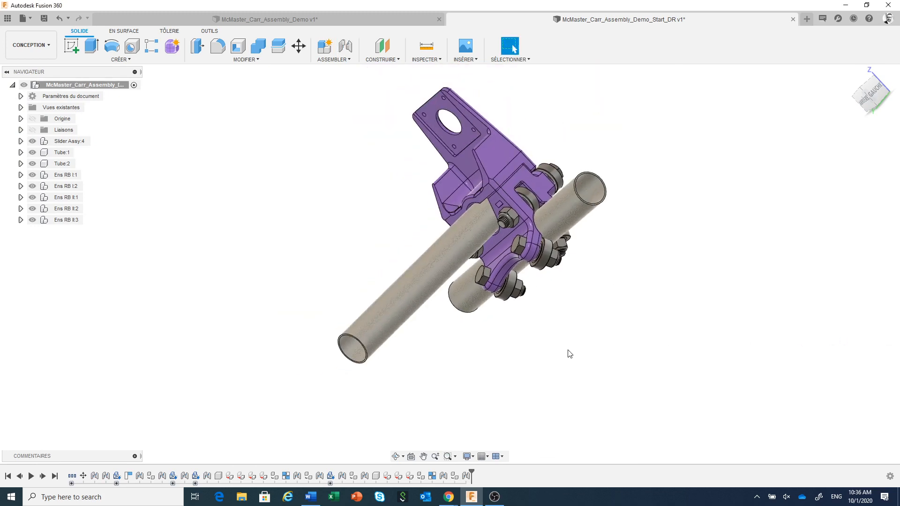
Step: Create an internal standard component named Ens RB P under the top-level assembly
{"action": "middle_click_drag", "start_coordinate": [566, 350], "coordinate": [564, 377], "text": "shift"}
{"action": "scroll", "coordinate": [522, 374], "scroll_direction": "up", "scroll_amount": 2}
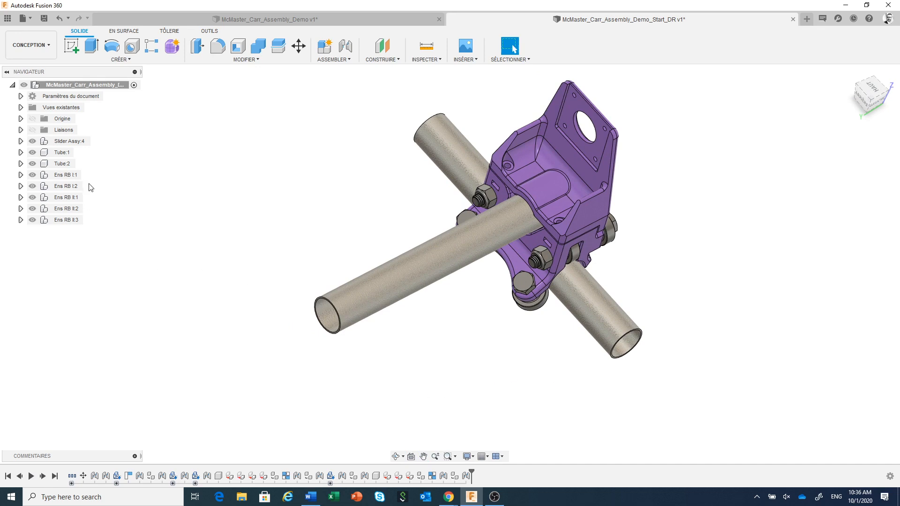
{"action": "right_click", "coordinate": [107, 86]}
{"action": "left_click", "coordinate": [125, 94]}
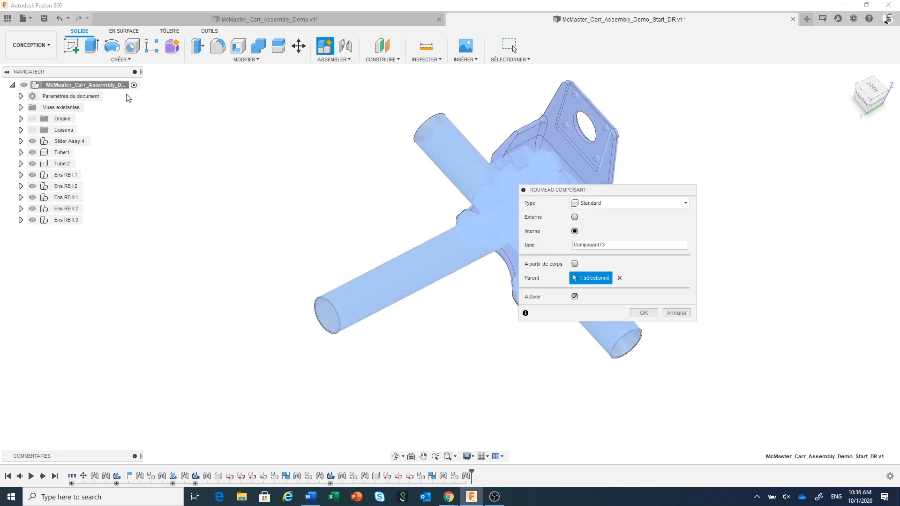
{"action": "double_click", "coordinate": [630, 246]}
{"action": "type", "text": "ns RB P"}
{"action": "left_click", "coordinate": [649, 313]}
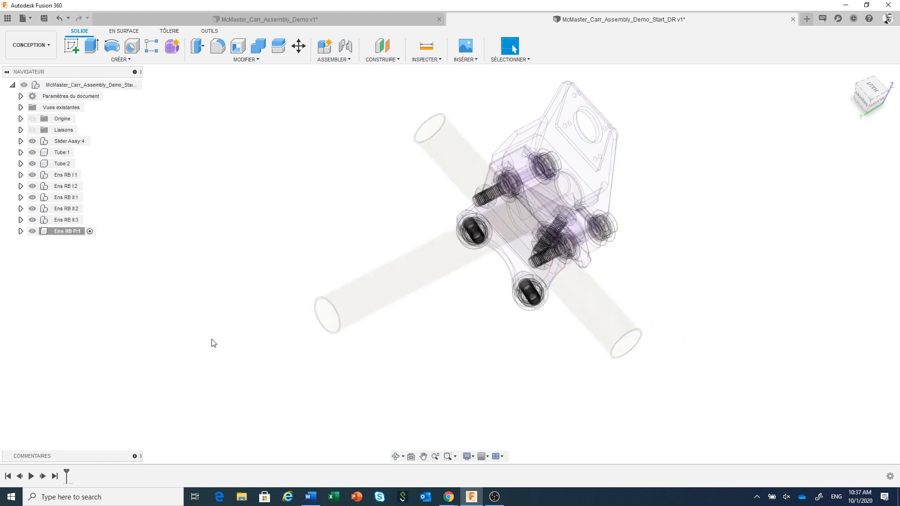
Step: Reactivate the top-level assembly and move all five Ens RB I and Ens RB II subassemblies into Ens RB P
{"action": "left_click", "coordinate": [134, 85]}
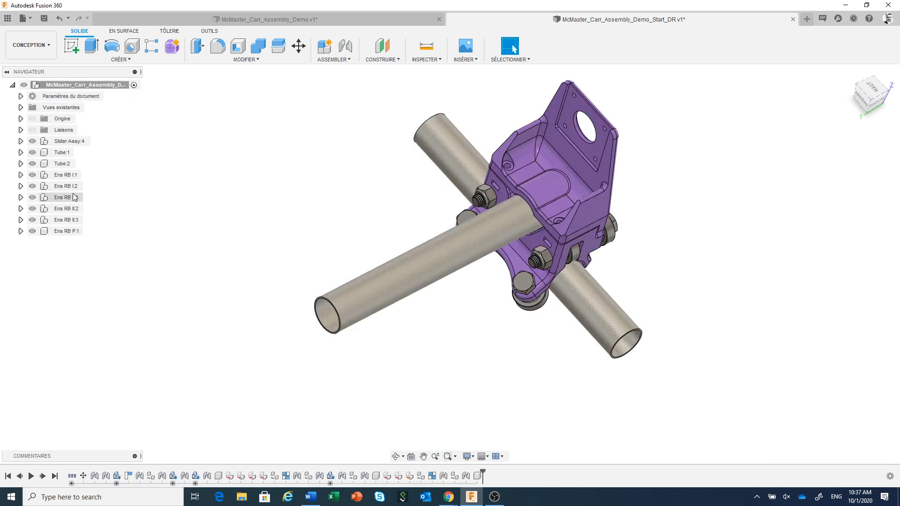
{"action": "left_click", "coordinate": [70, 176]}
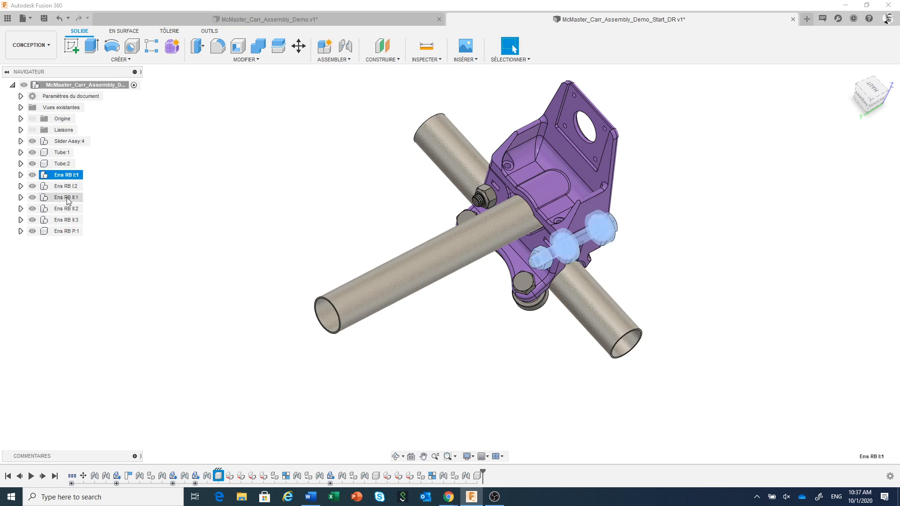
{"action": "left_click", "coordinate": [68, 218], "text": "shift"}
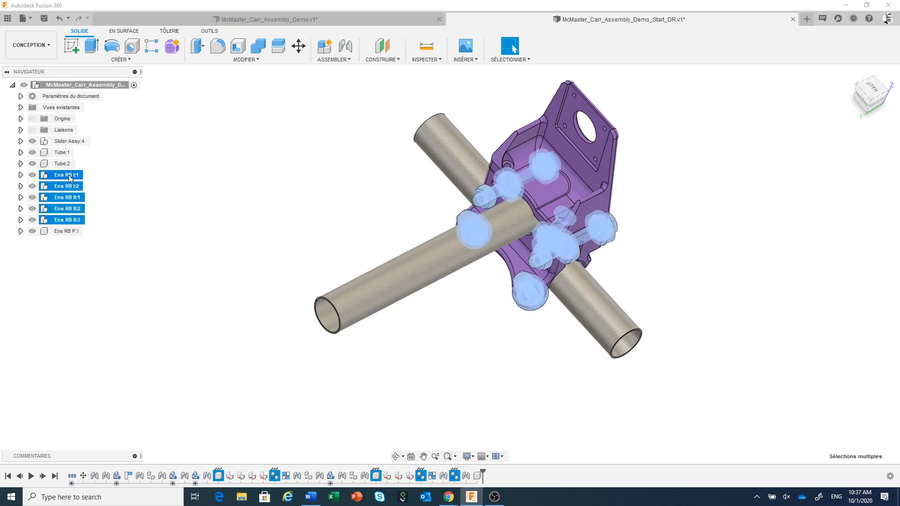
{"action": "left_click_drag", "start_coordinate": [69, 175], "coordinate": [68, 233]}
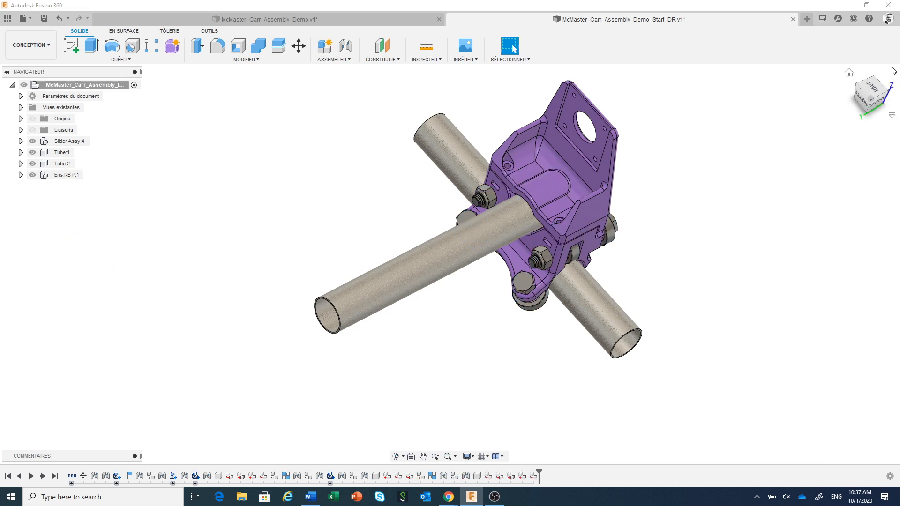
Step: Check the contents of Ens RB P from the home view by hiding the component and showing it again
{"action": "left_click", "coordinate": [849, 72]}
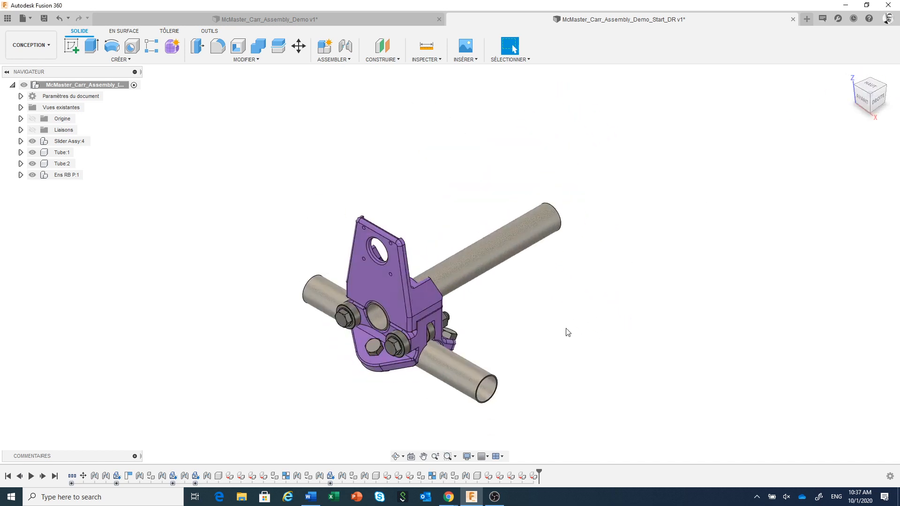
{"action": "middle_click_drag", "start_coordinate": [566, 331], "coordinate": [619, 254]}
{"action": "left_click", "coordinate": [31, 177]}
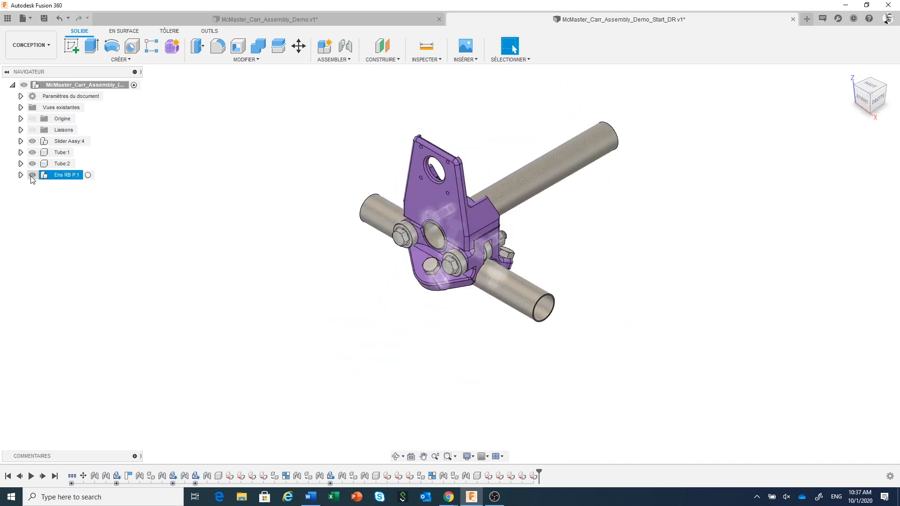
{"action": "left_click", "coordinate": [31, 176]}
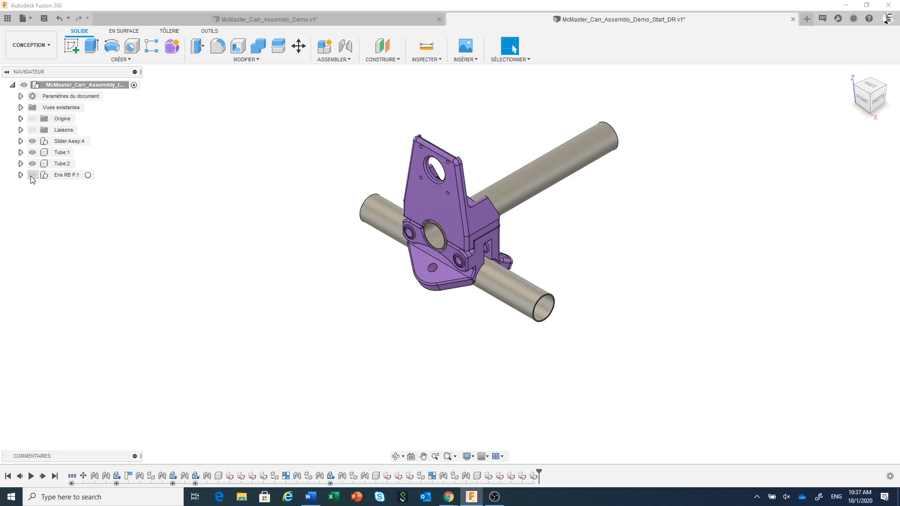
{"action": "left_click", "coordinate": [32, 176]}
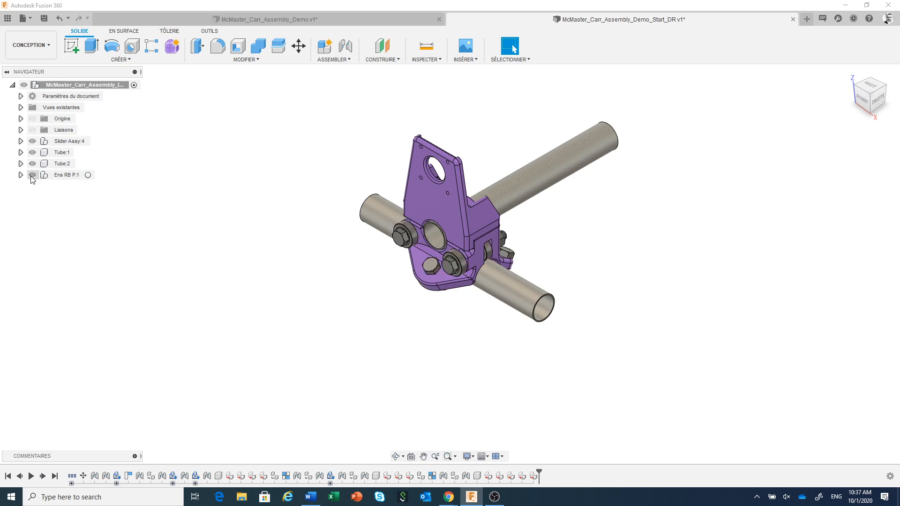
{"action": "scroll", "coordinate": [411, 331], "scroll_direction": "up", "scroll_amount": 1}
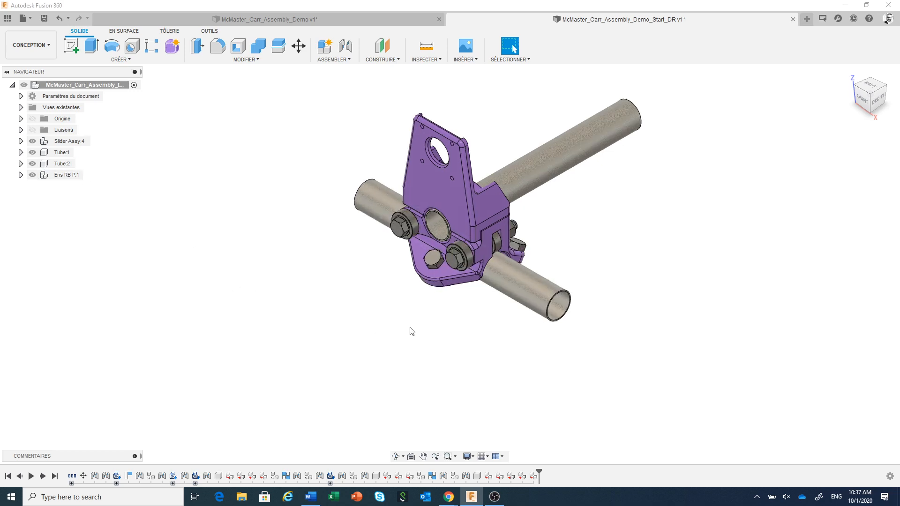
{"action": "scroll", "coordinate": [386, 362], "scroll_direction": "up", "scroll_amount": 2}
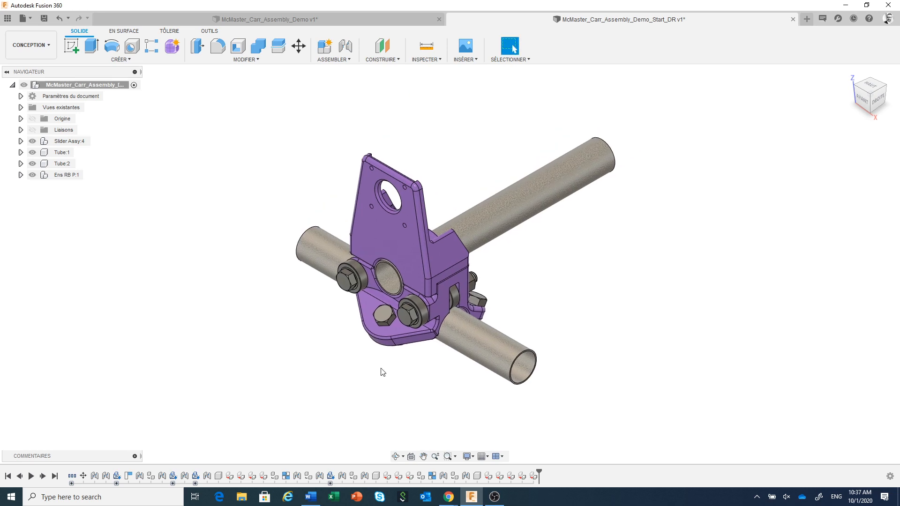
{"action": "middle_click_drag", "start_coordinate": [546, 303], "coordinate": [603, 295]}
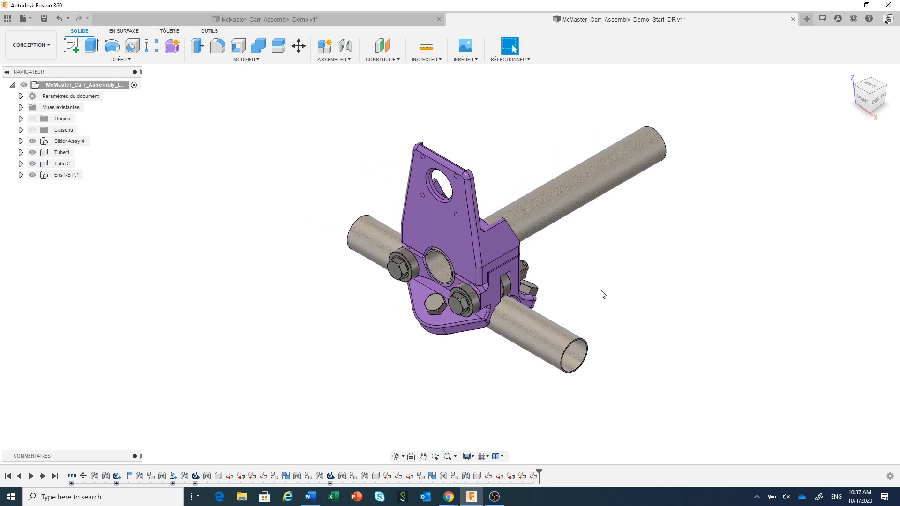
Step: Switch to the finished McMaster_Carr_Assembly_Demo design, test-move the slider along the tube and revert its position
{"action": "left_click", "coordinate": [379, 21]}
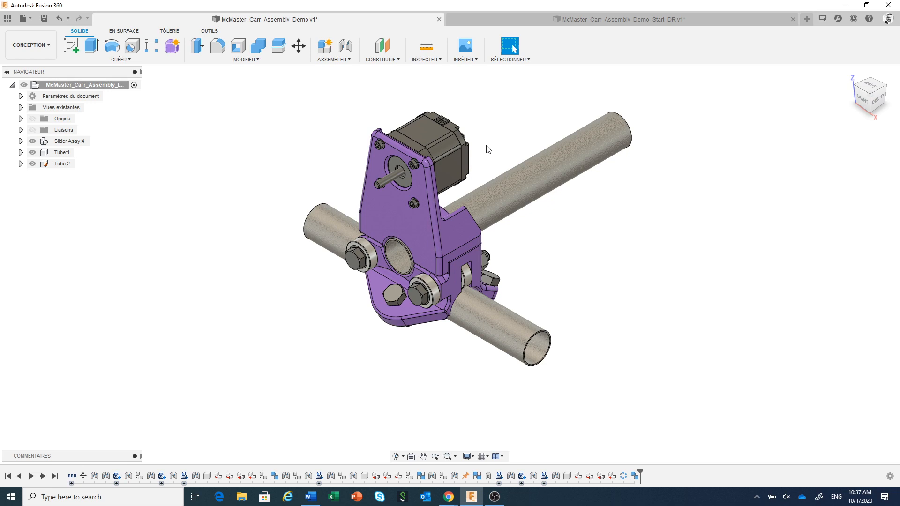
{"action": "mouse_move", "coordinate": [412, 230]}
{"action": "left_mouse_down"}
{"action": "mouse_move", "coordinate": [441, 248]}
{"action": "mouse_move", "coordinate": [404, 226]}
{"action": "mouse_move", "coordinate": [424, 249]}
{"action": "mouse_move", "coordinate": [406, 234]}
{"action": "mouse_move", "coordinate": [416, 245]}
{"action": "left_mouse_up"}
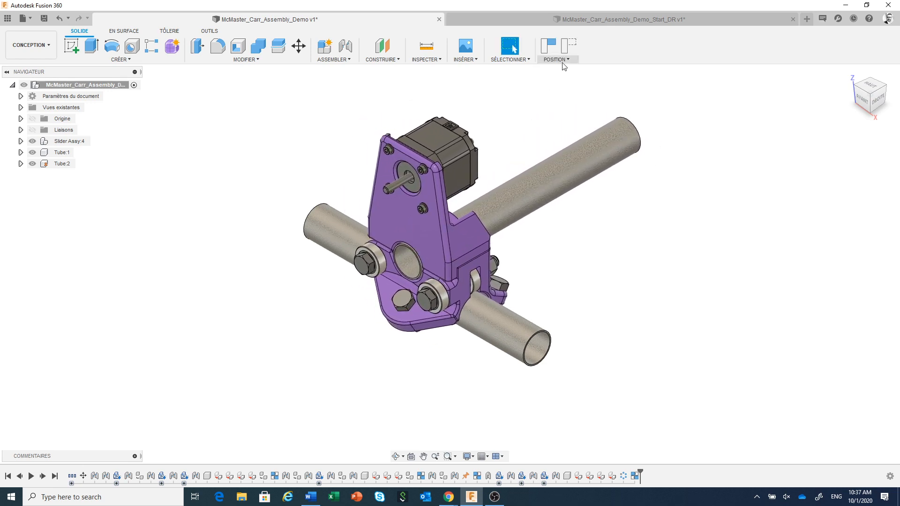
{"action": "left_click", "coordinate": [569, 46]}
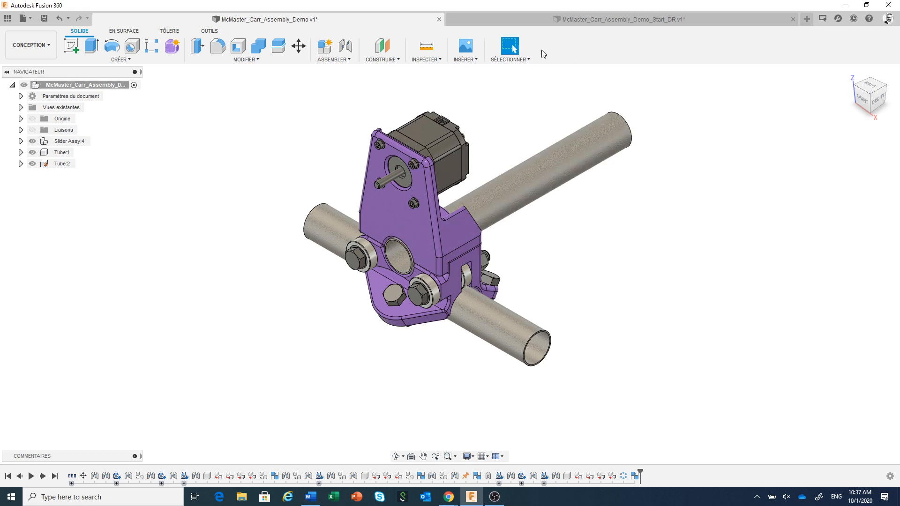
Step: Return to the McMaster_Carr_Assembly_Demo_Start_DR design and open an enlarged McMaster-Carr component catalogue
{"action": "left_click", "coordinate": [543, 22]}
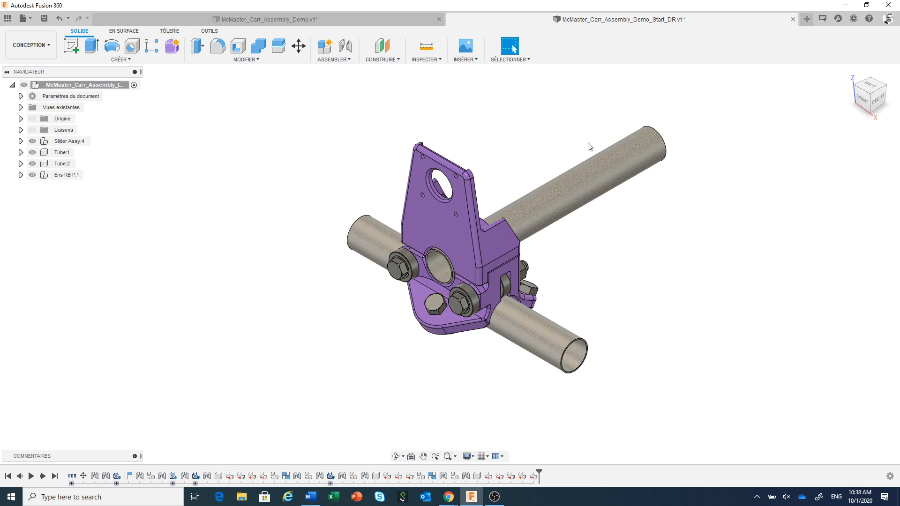
{"action": "left_click", "coordinate": [476, 61]}
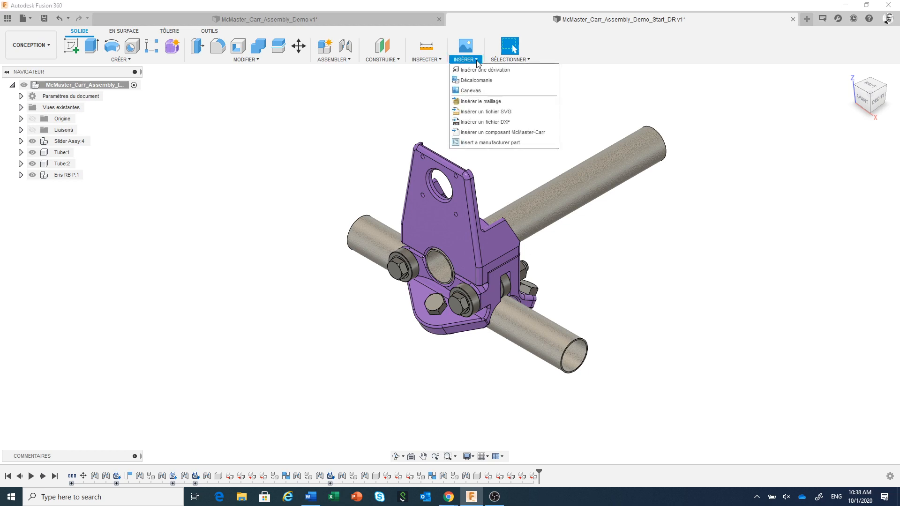
{"action": "left_click", "coordinate": [506, 132]}
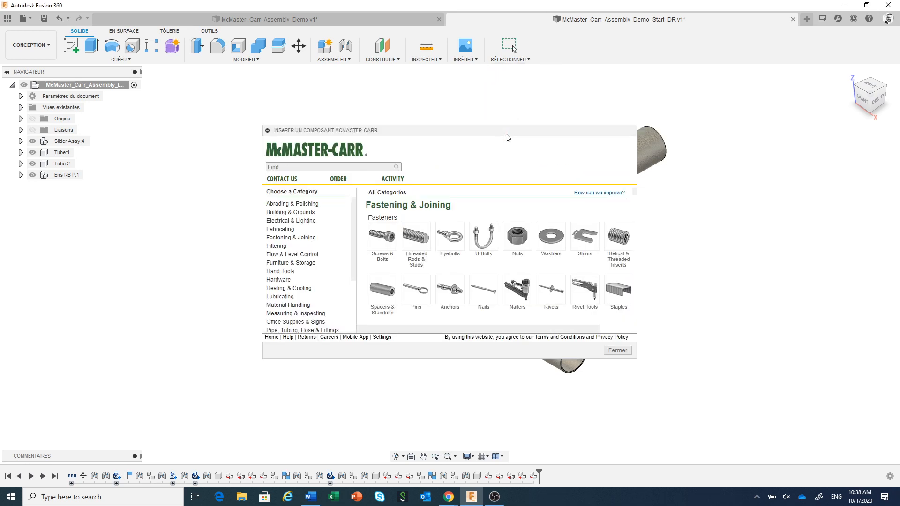
{"action": "left_click_drag", "start_coordinate": [506, 137], "coordinate": [466, 85]}
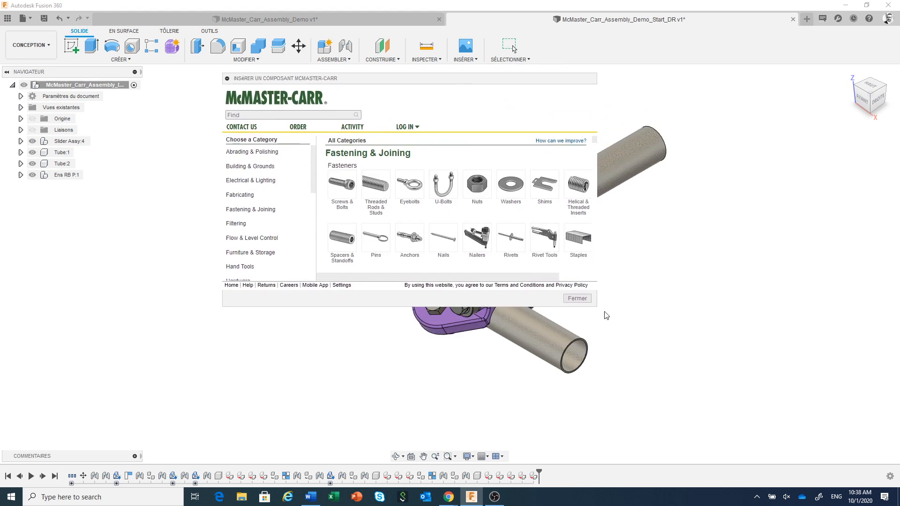
{"action": "left_click_drag", "start_coordinate": [598, 308], "coordinate": [764, 388]}
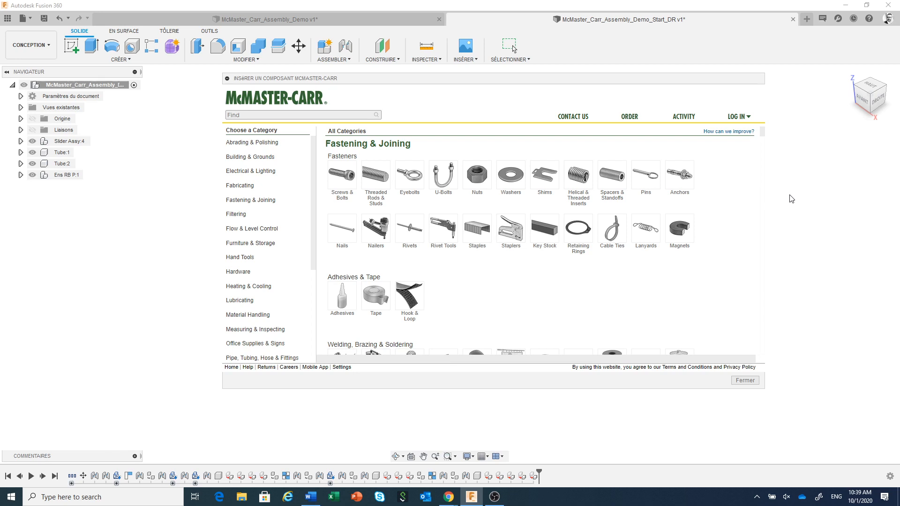
Step: Search the catalogue for stepper motors, filter by the NEMA 17 frame size and open part 6627T66
{"action": "left_click", "coordinate": [261, 115]}
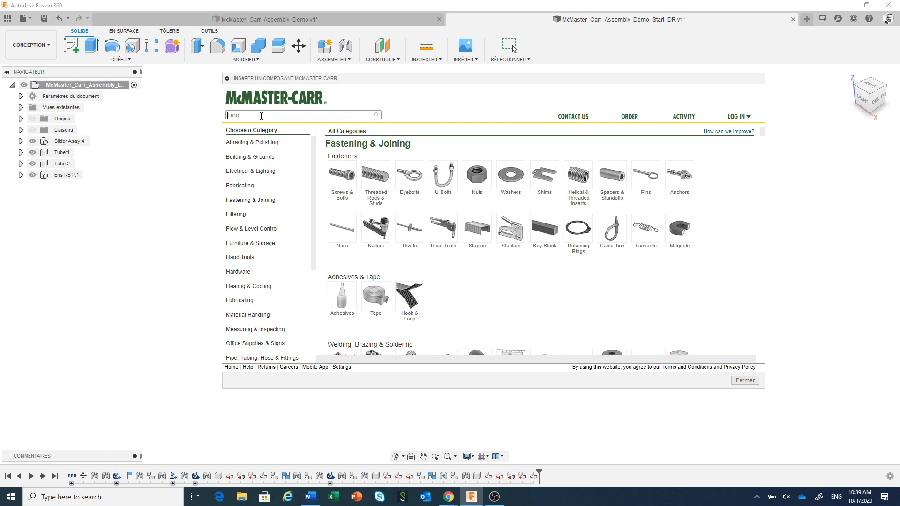
{"action": "type", "text": "Stepper"}
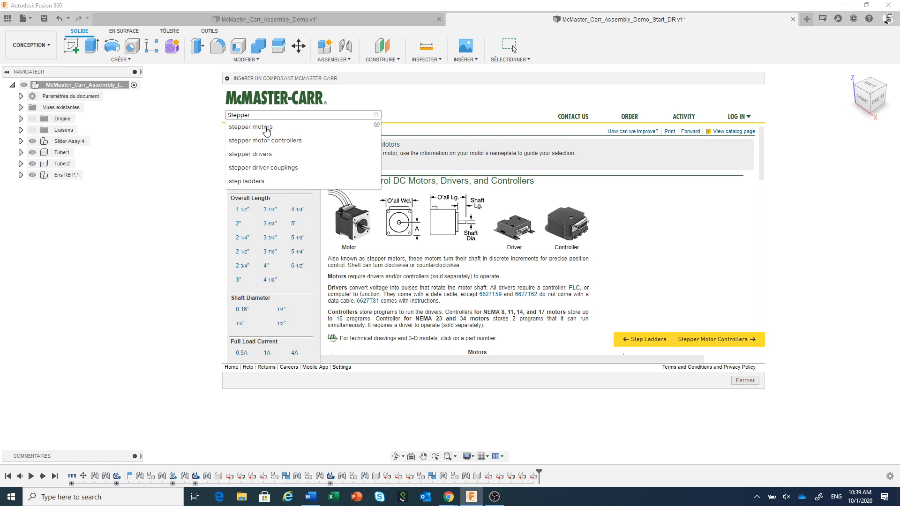
{"action": "left_click", "coordinate": [266, 127]}
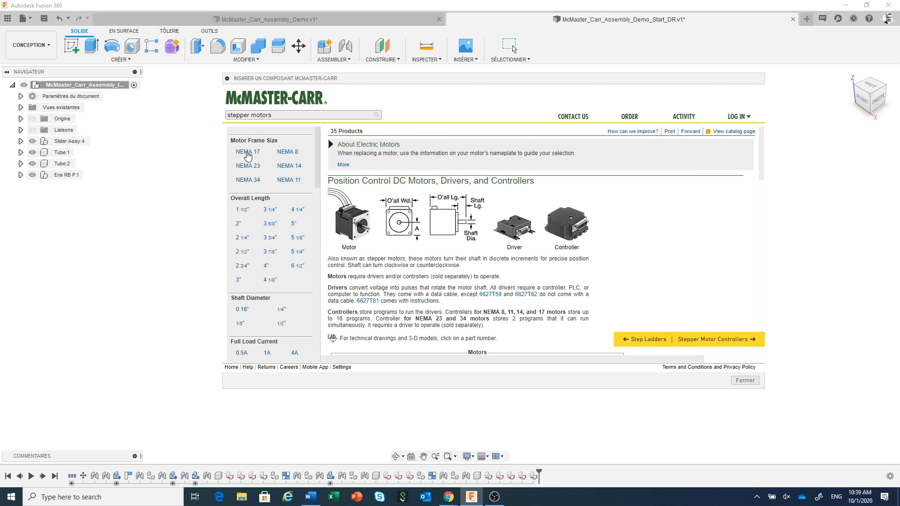
{"action": "left_click", "coordinate": [247, 152]}
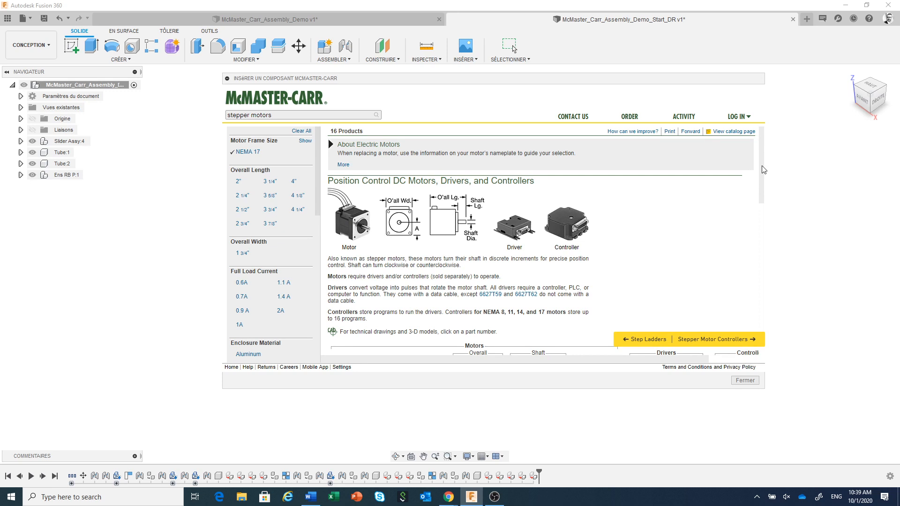
{"action": "left_click_drag", "start_coordinate": [762, 167], "coordinate": [768, 203]}
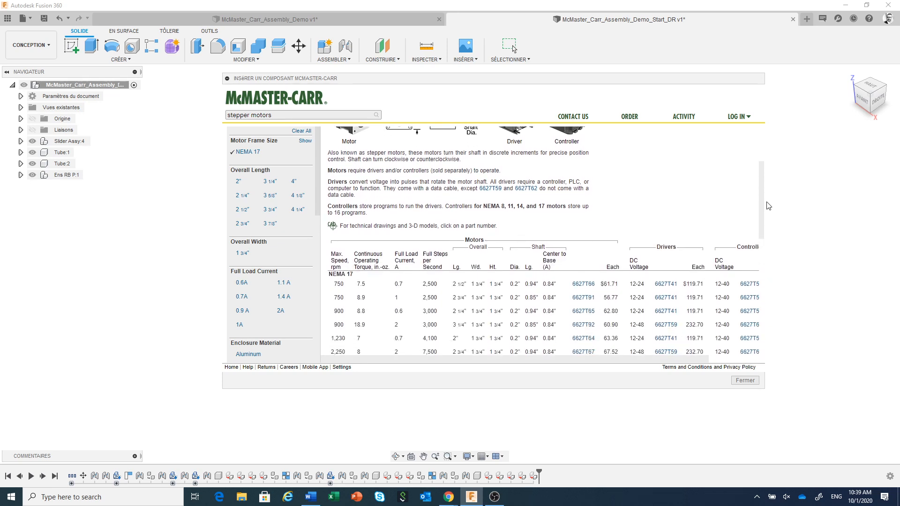
{"action": "left_click", "coordinate": [584, 284]}
{"action": "left_click", "coordinate": [461, 296]}
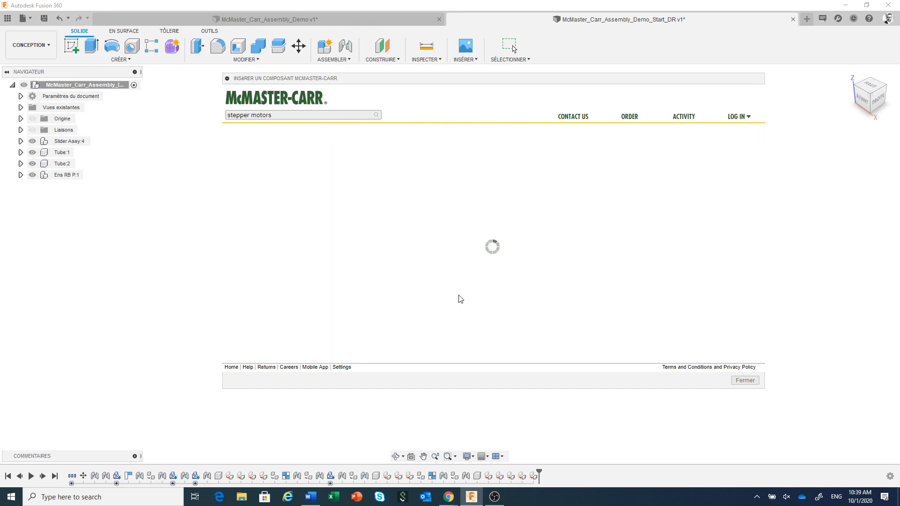
Step: Insert motor 6627T66 into the assembly as a 3-D STEP model and accept its default position
{"action": "mouse_move", "coordinate": [766, 170]}
{"action": "left_mouse_down"}
{"action": "mouse_move", "coordinate": [768, 356]}
{"action": "mouse_move", "coordinate": [768, 296]}
{"action": "left_mouse_up"}
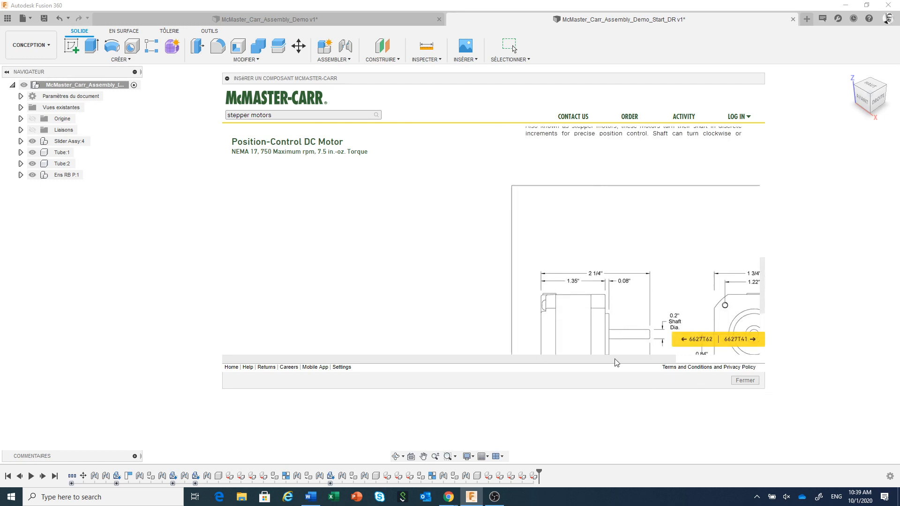
{"action": "left_click_drag", "start_coordinate": [618, 362], "coordinate": [701, 361]}
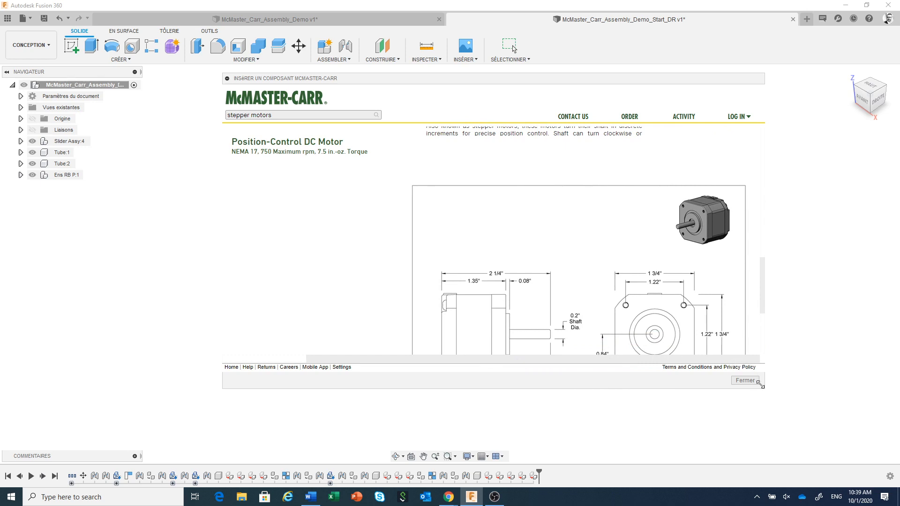
{"action": "left_click_drag", "start_coordinate": [765, 389], "coordinate": [858, 461]}
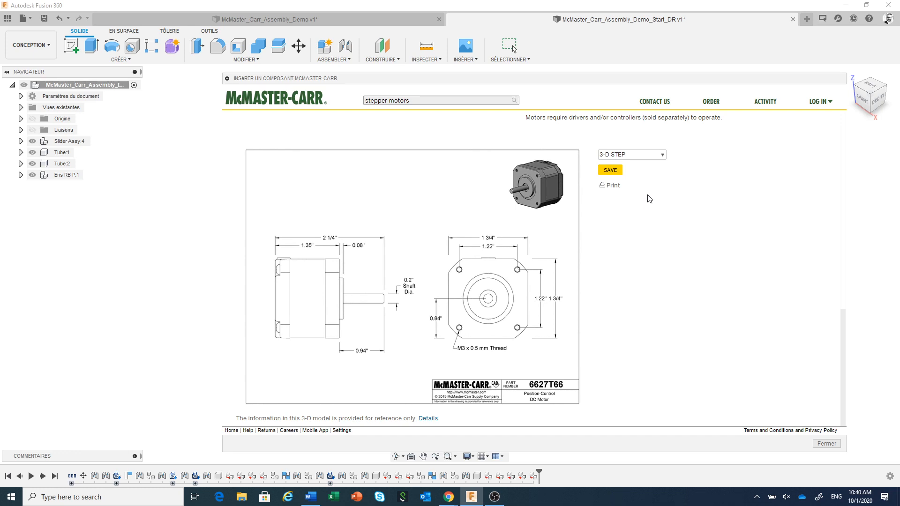
{"action": "left_click", "coordinate": [611, 170]}
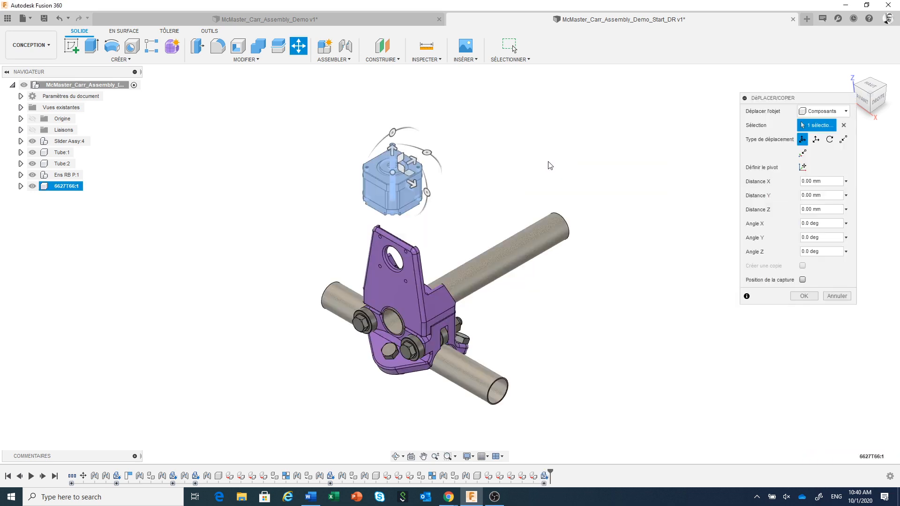
{"action": "left_click", "coordinate": [804, 295]}
Step: Join a corner screw hole on the motor's front face to the matching mounting hole on the back of the purple top part's plate
{"action": "middle_click_drag", "start_coordinate": [480, 219], "coordinate": [513, 48]}
{"action": "middle_click_drag", "start_coordinate": [429, 196], "coordinate": [459, 180], "text": "shift"}
{"action": "scroll", "coordinate": [559, 135], "scroll_direction": "up", "scroll_amount": 3}
{"action": "middle_click_drag", "start_coordinate": [559, 138], "coordinate": [543, 177]}
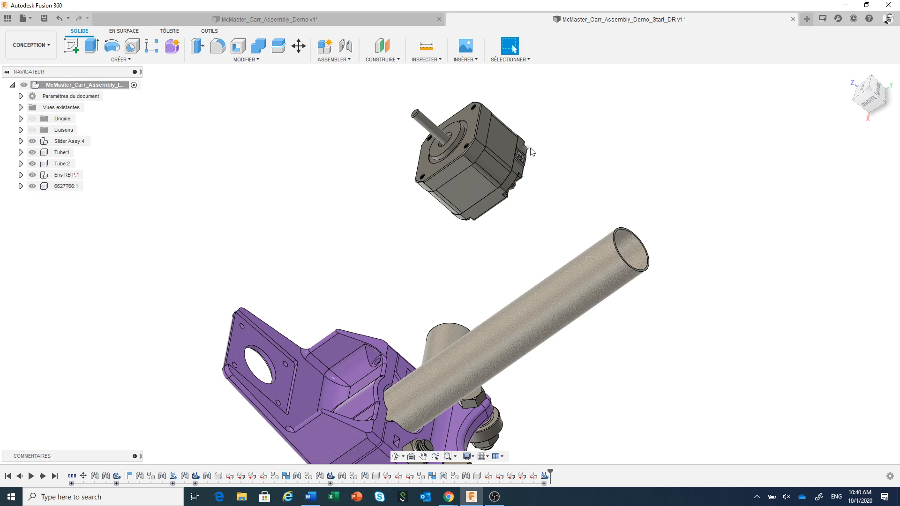
{"action": "scroll", "coordinate": [469, 108], "scroll_direction": "up", "scroll_amount": 2}
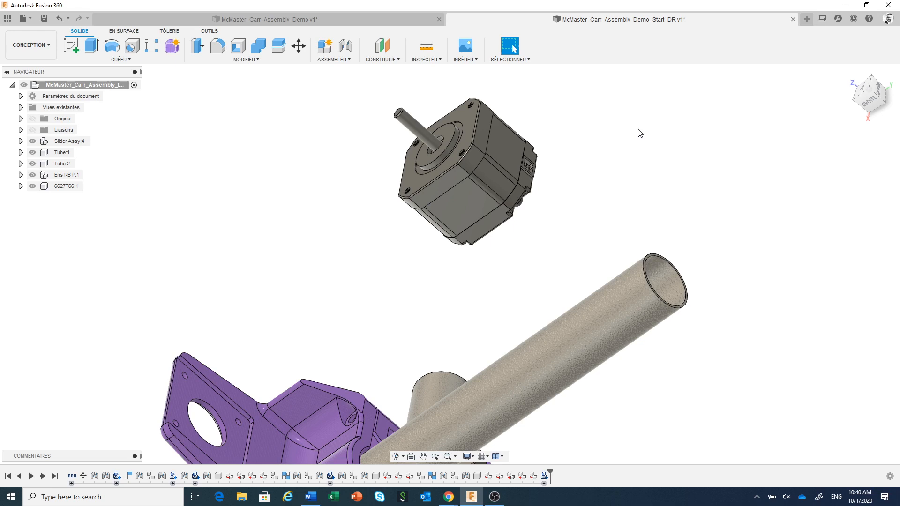
{"action": "left_click", "coordinate": [346, 47]}
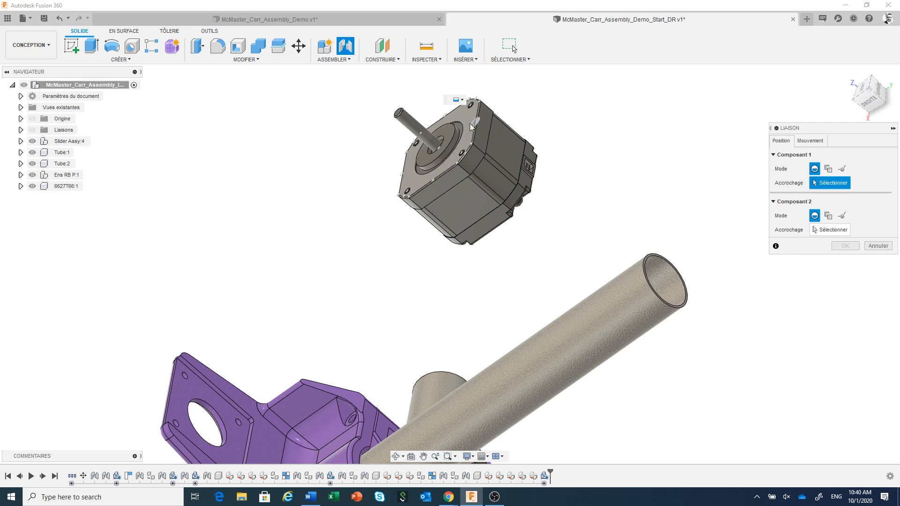
{"action": "left_click", "coordinate": [468, 108]}
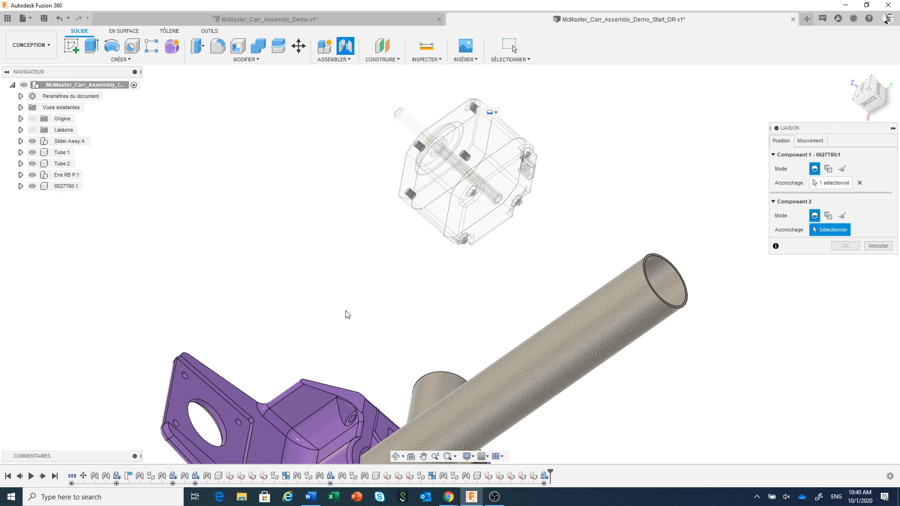
{"action": "left_click", "coordinate": [193, 383]}
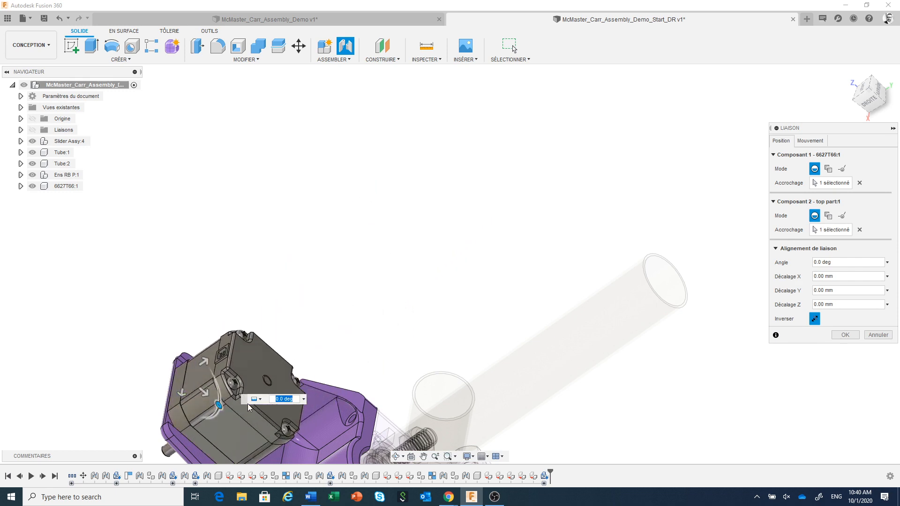
{"action": "middle_click_drag", "start_coordinate": [375, 314], "coordinate": [466, 184]}
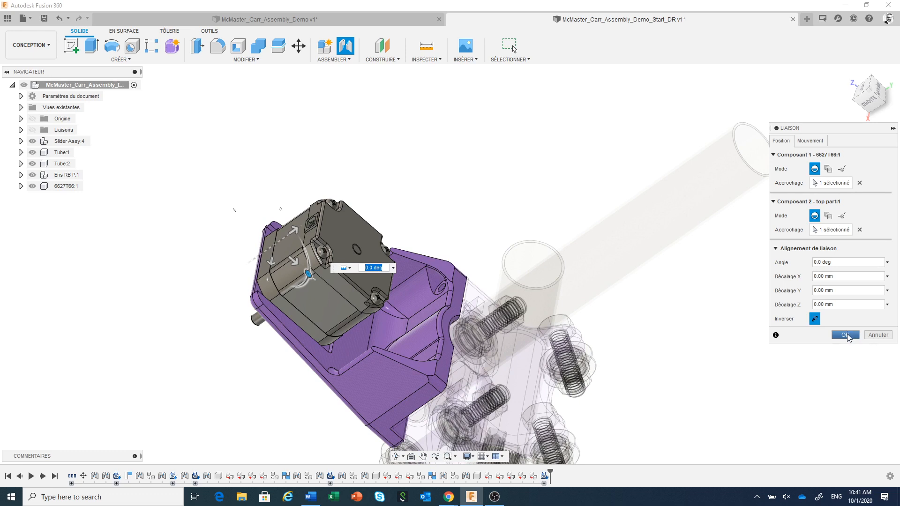
{"action": "left_click", "coordinate": [846, 335]}
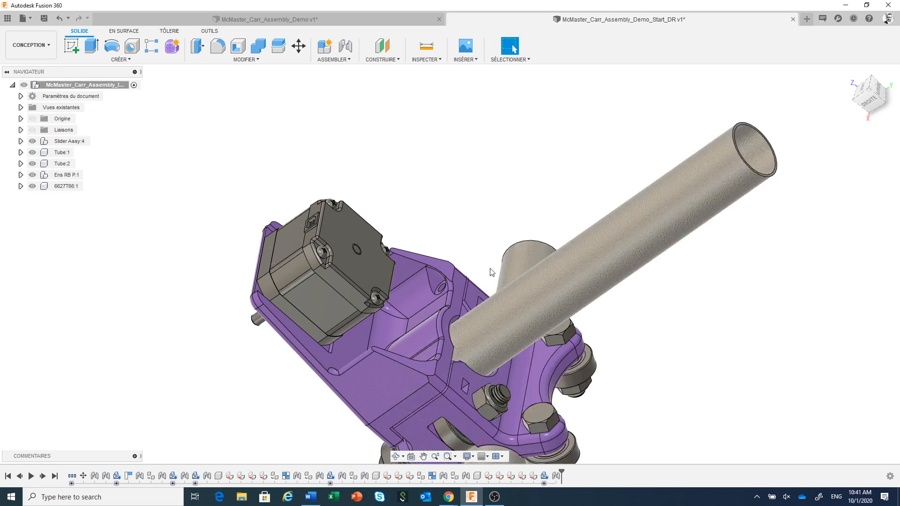
Step: Check the mounted motor from the shaft side and measure the diameter of a motor mounting hole on the purple plate
{"action": "middle_click_drag", "start_coordinate": [436, 231], "coordinate": [475, 215]}
{"action": "scroll", "coordinate": [476, 218], "scroll_direction": "up", "scroll_amount": 5}
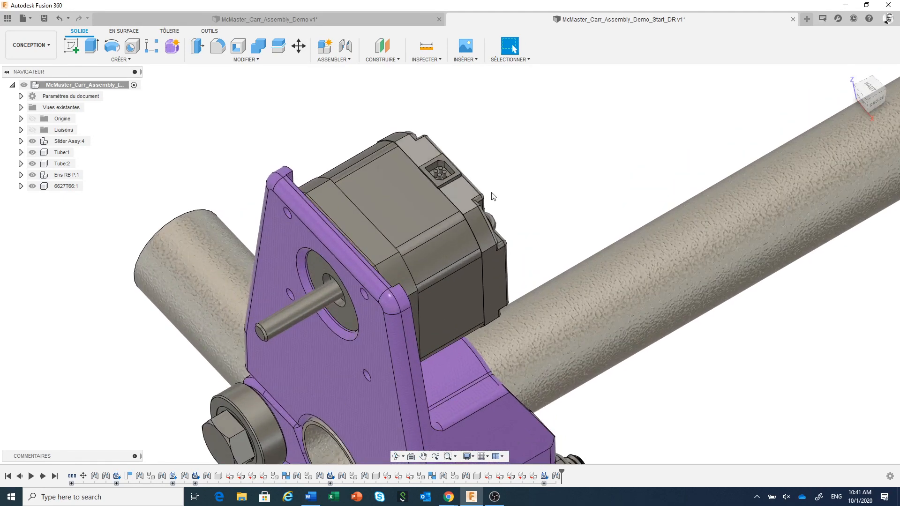
{"action": "scroll", "coordinate": [511, 193], "scroll_direction": "down", "scroll_amount": 3}
{"action": "scroll", "coordinate": [511, 192], "scroll_direction": "down", "scroll_amount": 2}
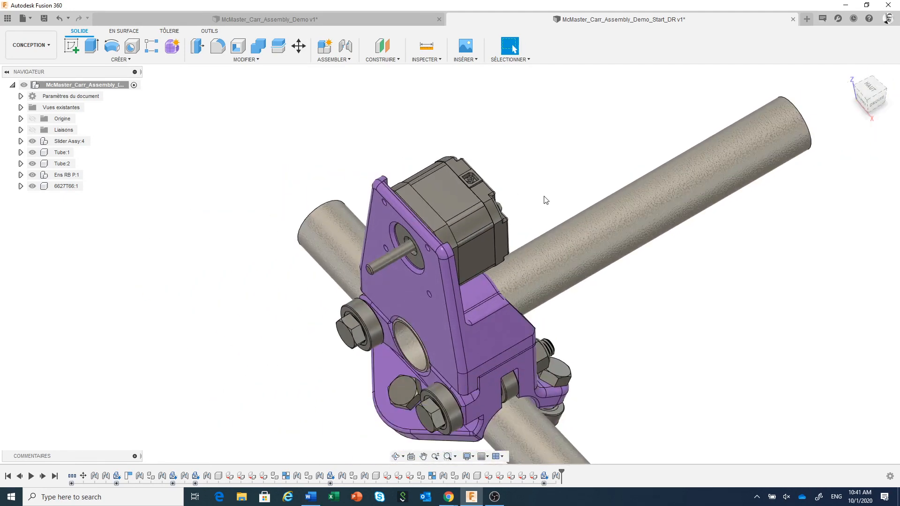
{"action": "middle_click_drag", "start_coordinate": [543, 203], "coordinate": [556, 187], "text": "shift"}
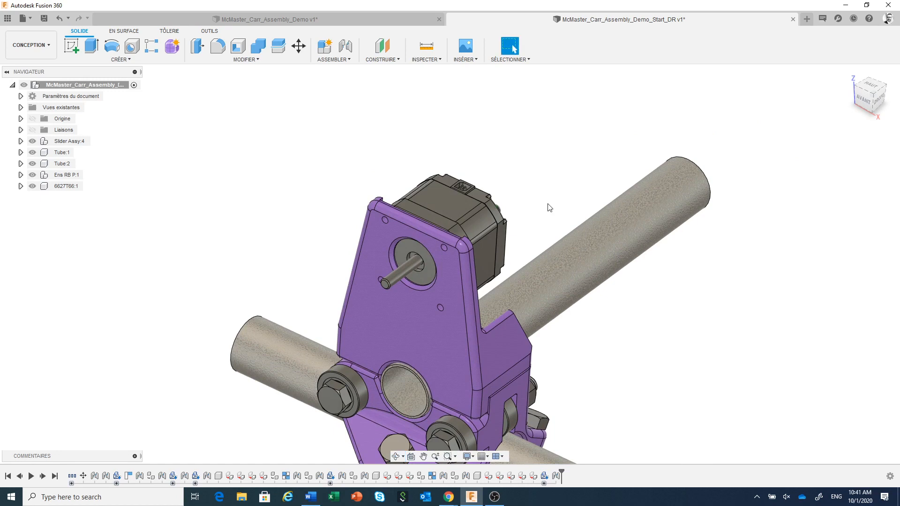
{"action": "scroll", "coordinate": [544, 211], "scroll_direction": "up", "scroll_amount": 1}
{"action": "middle_click_drag", "start_coordinate": [536, 217], "coordinate": [571, 186]}
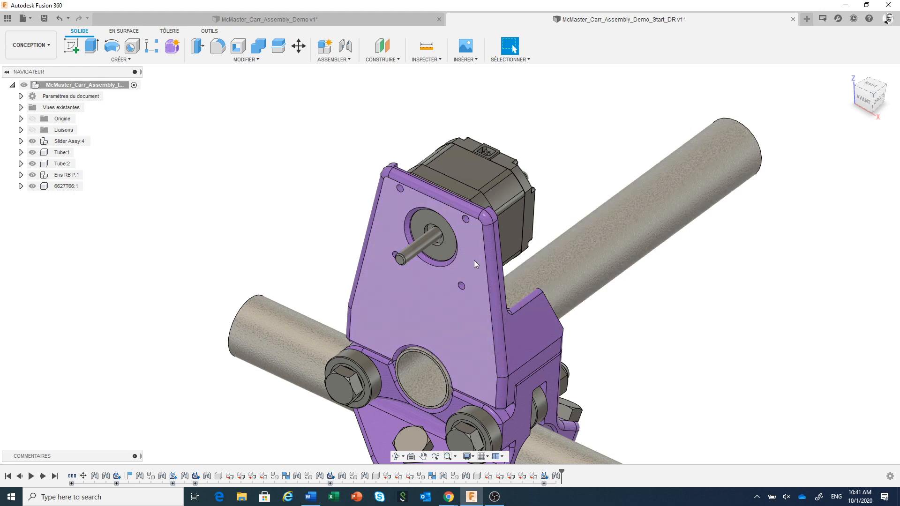
{"action": "scroll", "coordinate": [471, 243], "scroll_direction": "up", "scroll_amount": 2}
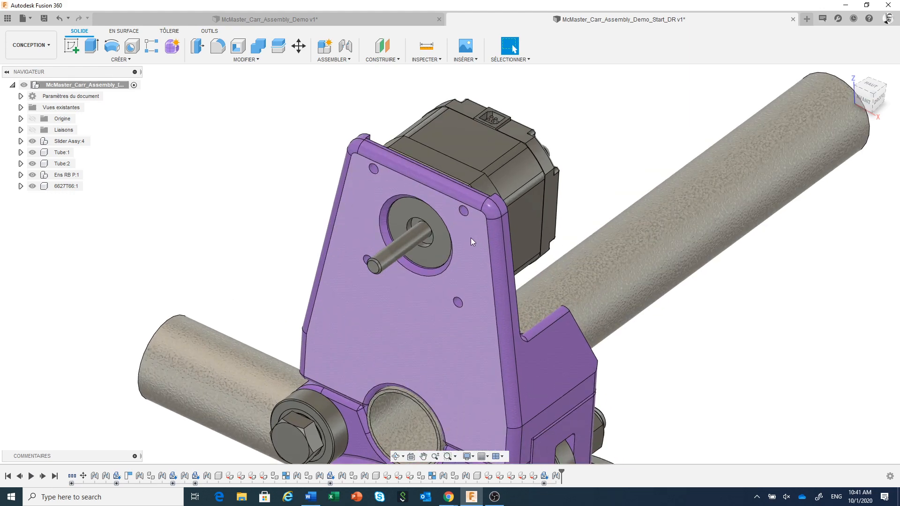
{"action": "scroll", "coordinate": [460, 227], "scroll_direction": "up", "scroll_amount": 2}
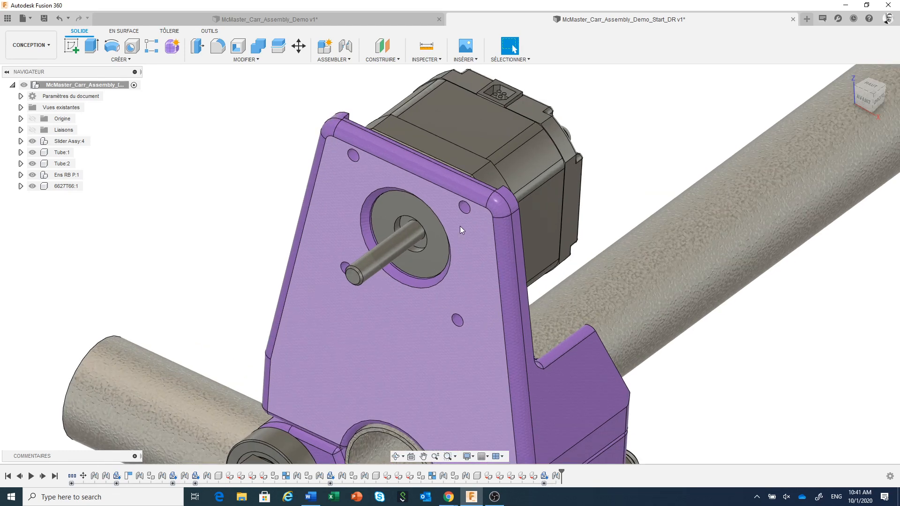
{"action": "left_click", "coordinate": [426, 47]}
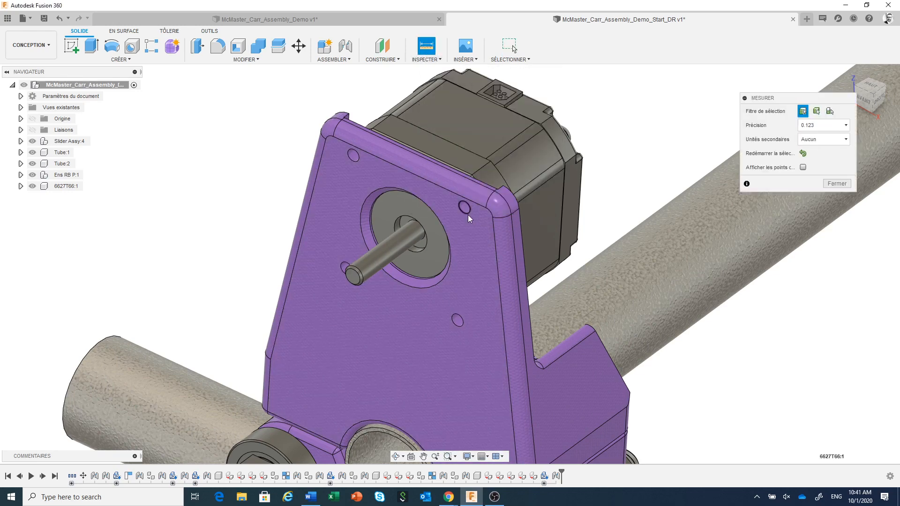
{"action": "left_click", "coordinate": [467, 214]}
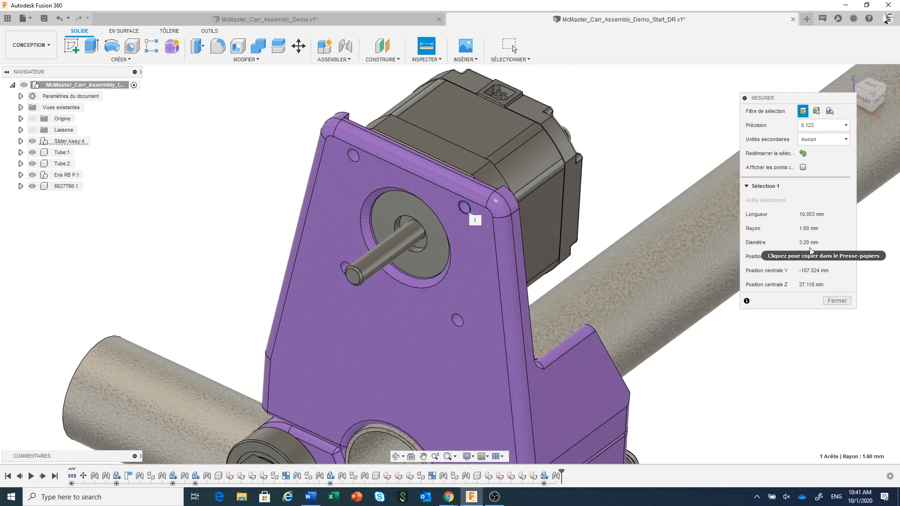
{"action": "left_click", "coordinate": [838, 301]}
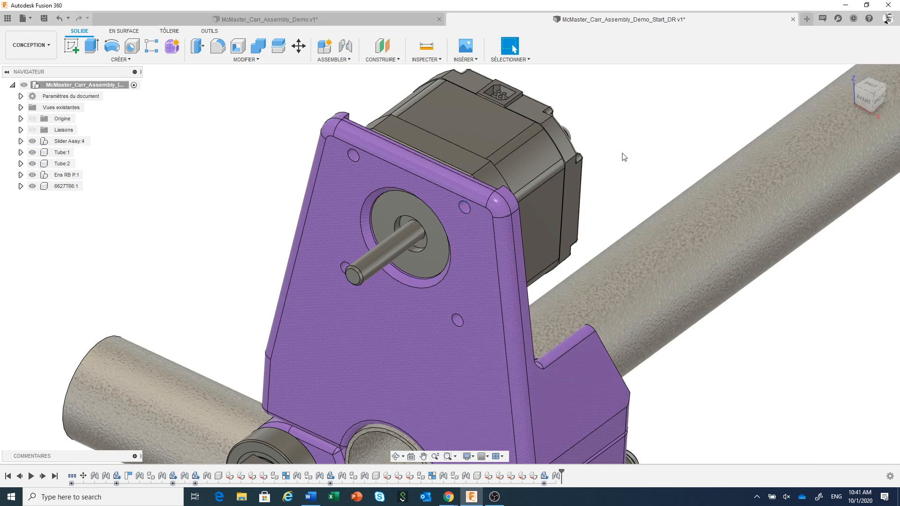
Step: Browse the McMaster-Carr catalogue for washers and filter to metric, M3 screw size, stainless steel general purpose washers
{"action": "left_click", "coordinate": [464, 60]}
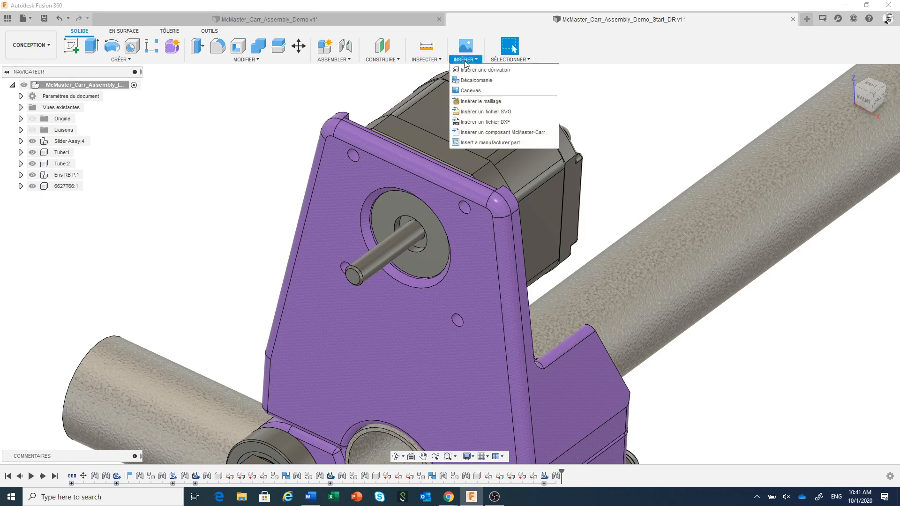
{"action": "left_click", "coordinate": [491, 133]}
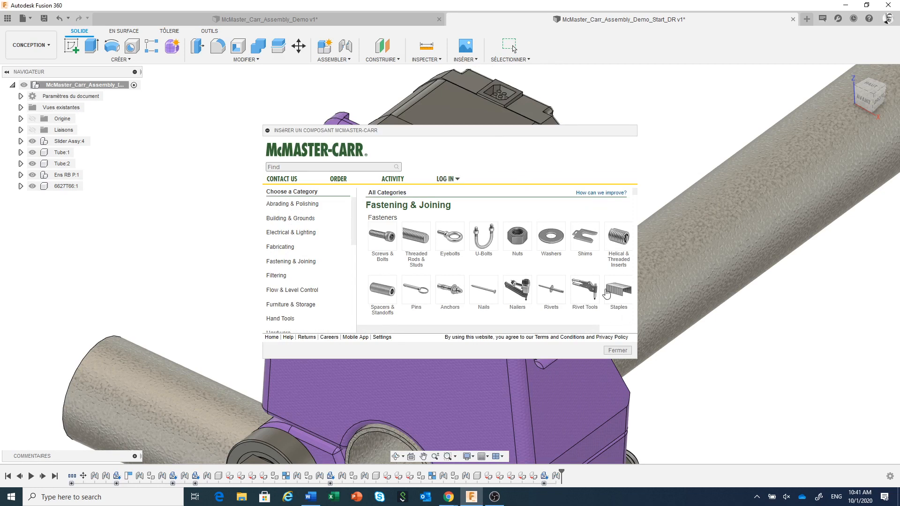
{"action": "left_click", "coordinate": [551, 239]}
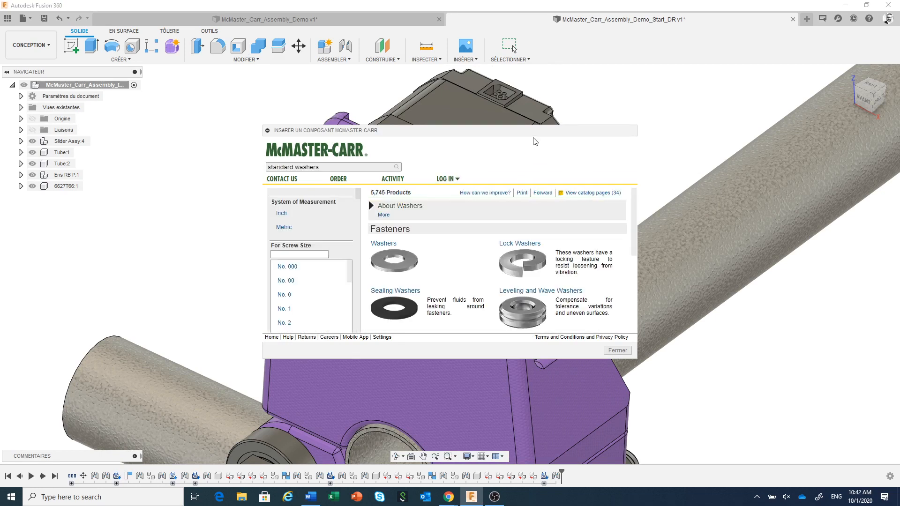
{"action": "left_click_drag", "start_coordinate": [521, 134], "coordinate": [422, 72]}
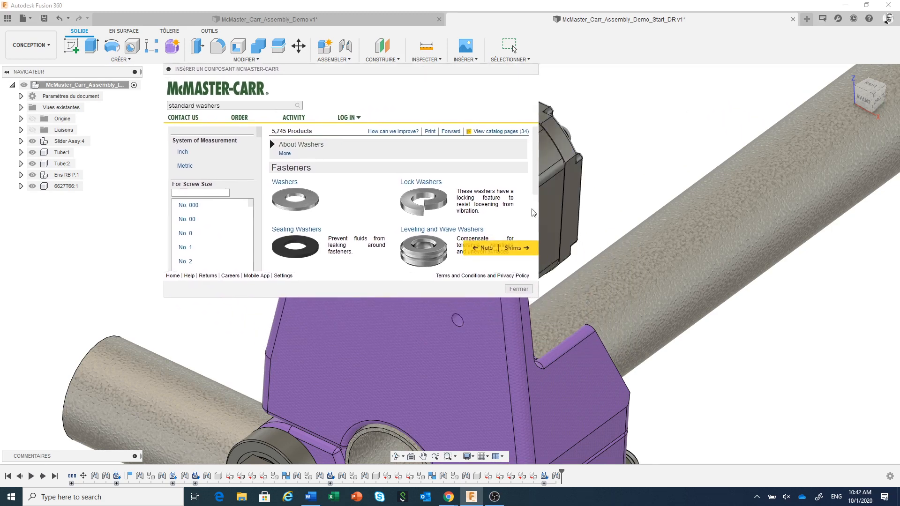
{"action": "left_click_drag", "start_coordinate": [537, 296], "coordinate": [725, 398]}
{"action": "left_click", "coordinate": [189, 157]}
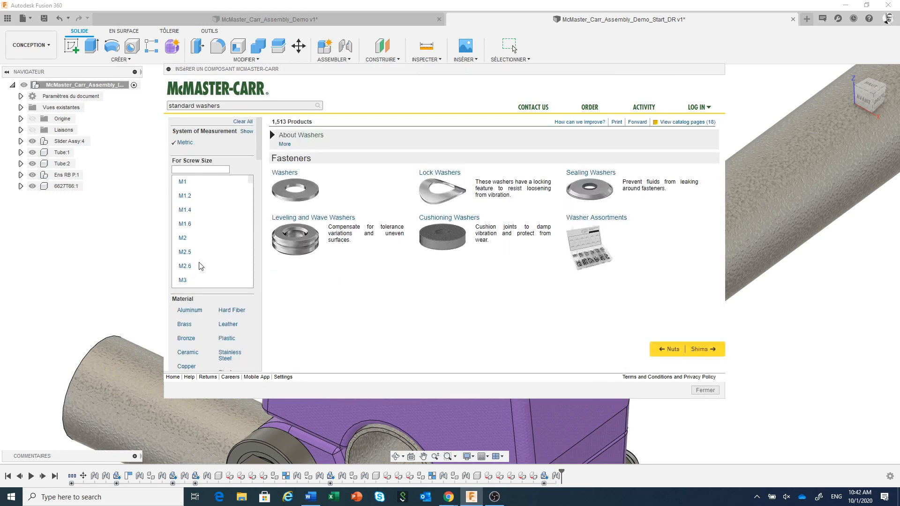
{"action": "left_click", "coordinate": [183, 284]}
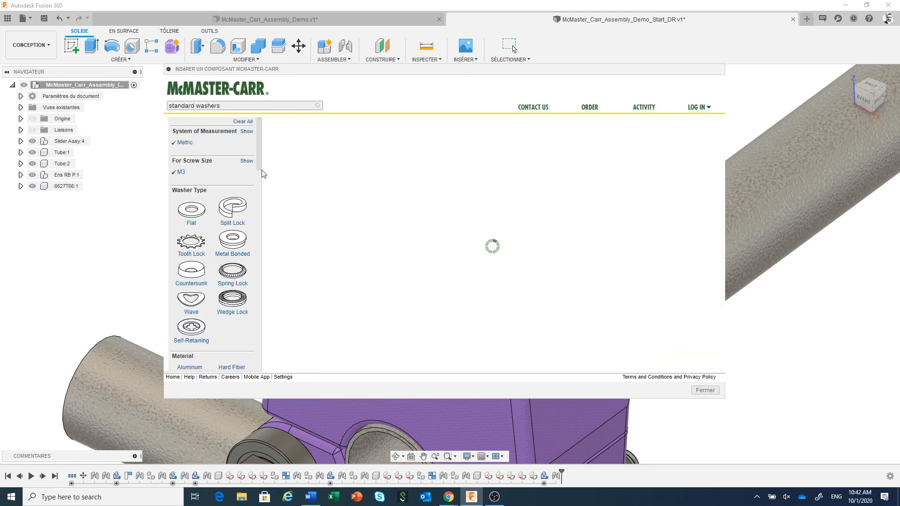
{"action": "left_click_drag", "start_coordinate": [260, 143], "coordinate": [262, 185]}
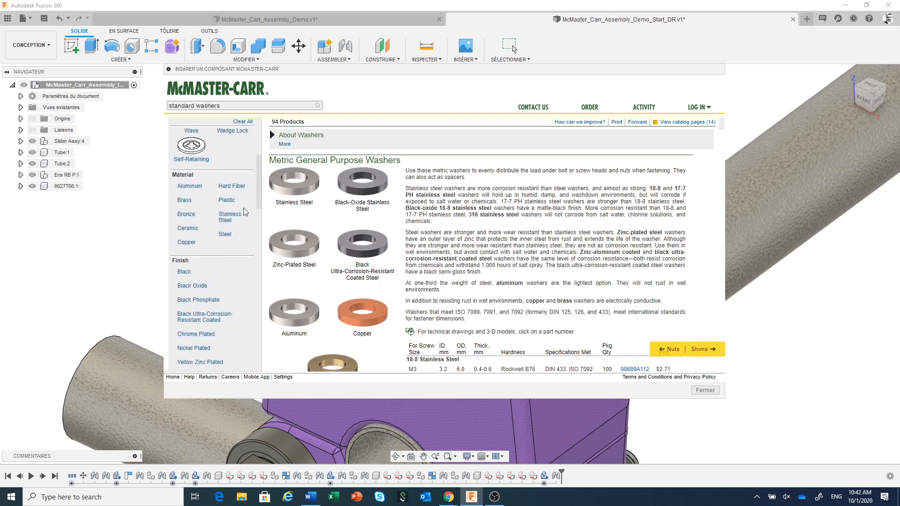
{"action": "left_click", "coordinate": [232, 218]}
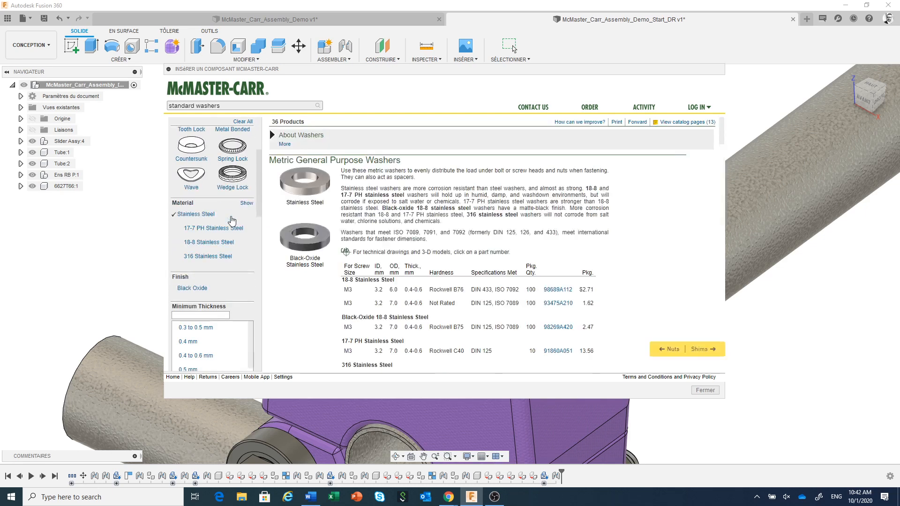
{"action": "left_click", "coordinate": [309, 192]}
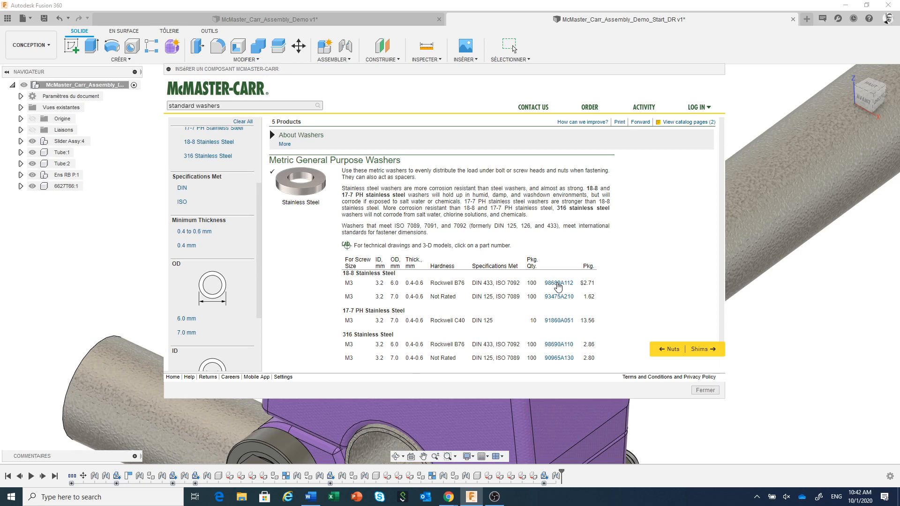
Step: Insert the 18-8 stainless steel washer 98689A112 as a 3-D STEP model and accept its default position
{"action": "left_click", "coordinate": [558, 283]}
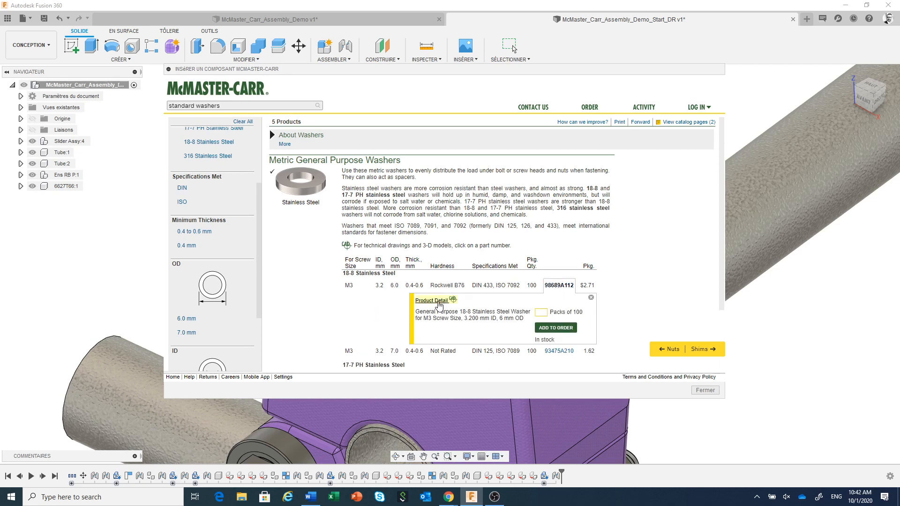
{"action": "left_click", "coordinate": [438, 301]}
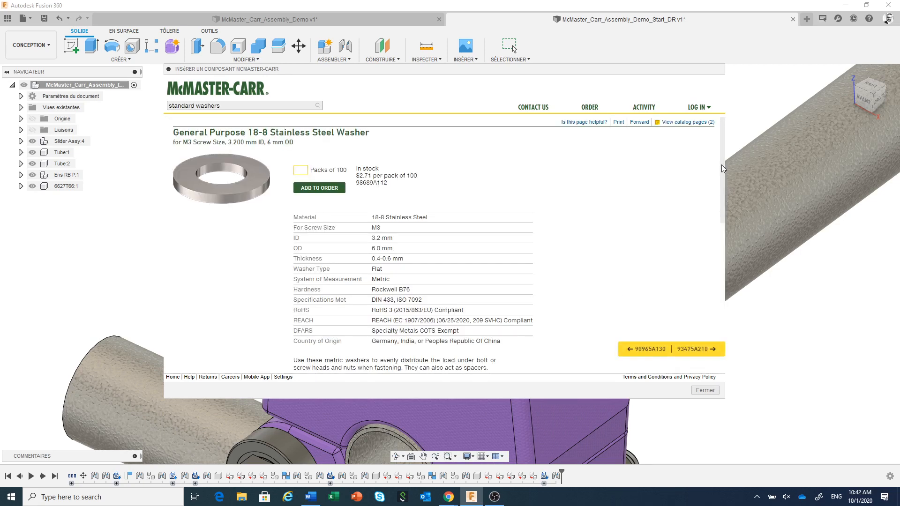
{"action": "mouse_move", "coordinate": [722, 164]}
{"action": "left_mouse_down"}
{"action": "mouse_move", "coordinate": [719, 300]}
{"action": "mouse_move", "coordinate": [725, 264]}
{"action": "left_mouse_up"}
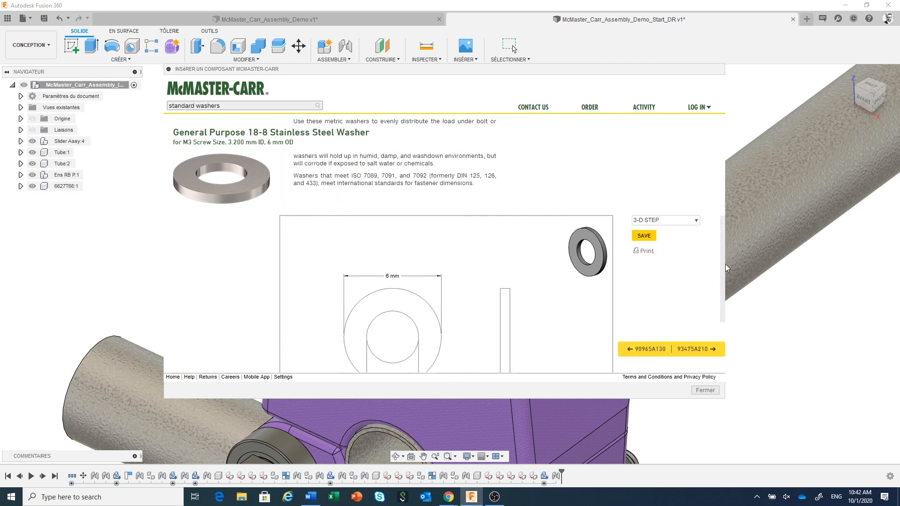
{"action": "left_click", "coordinate": [653, 243]}
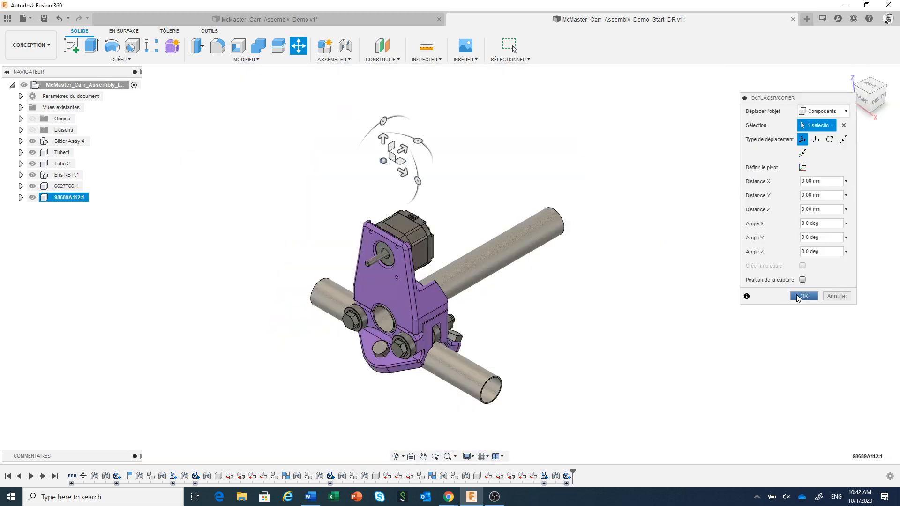
{"action": "left_click", "coordinate": [802, 295]}
Step: Join the washer to the upper-right motor mounting hole on the front of the purple plate, flipping it to sit on the outer face
{"action": "scroll", "coordinate": [380, 192], "scroll_direction": "up", "scroll_amount": 3}
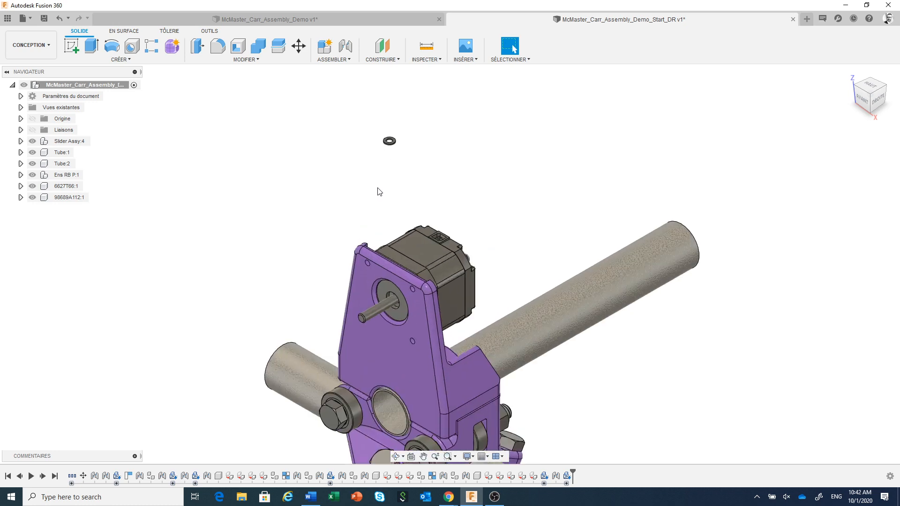
{"action": "scroll", "coordinate": [379, 192], "scroll_direction": "up", "scroll_amount": 1}
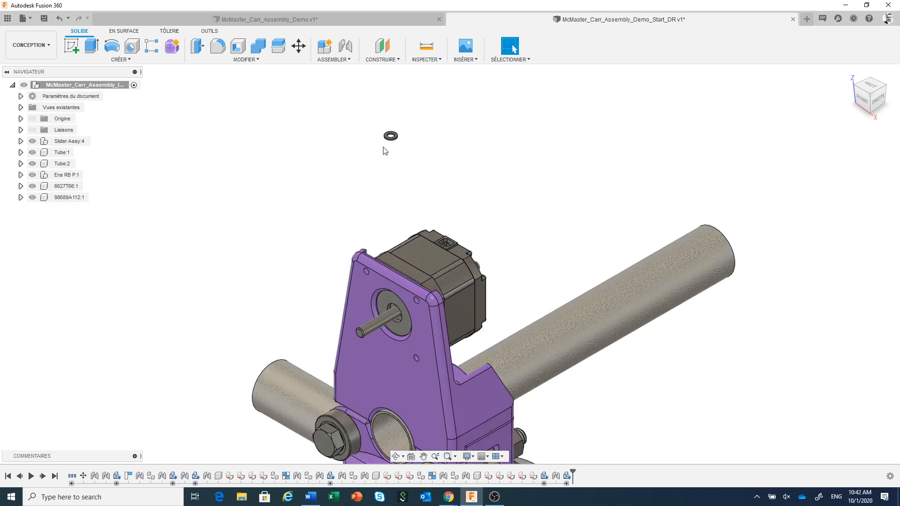
{"action": "scroll", "coordinate": [383, 150], "scroll_direction": "up", "scroll_amount": 2}
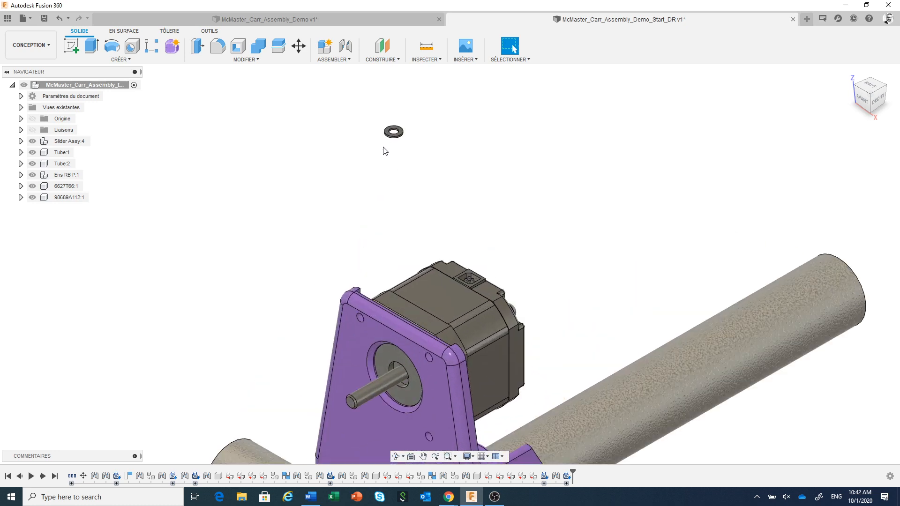
{"action": "left_click", "coordinate": [345, 47]}
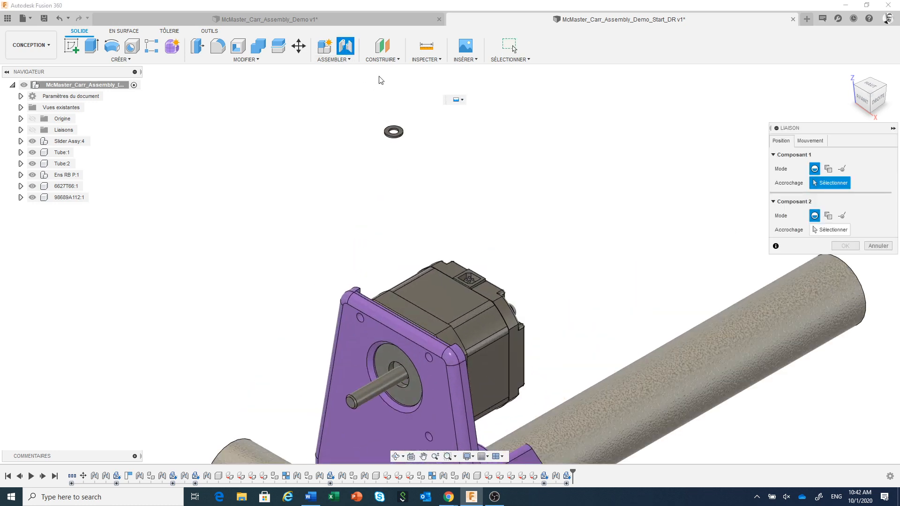
{"action": "left_click", "coordinate": [404, 133]}
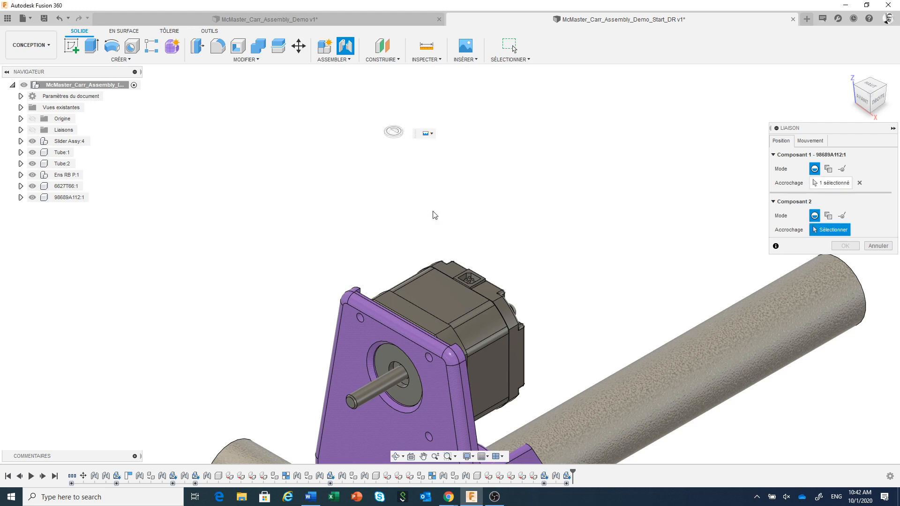
{"action": "left_click", "coordinate": [427, 359]}
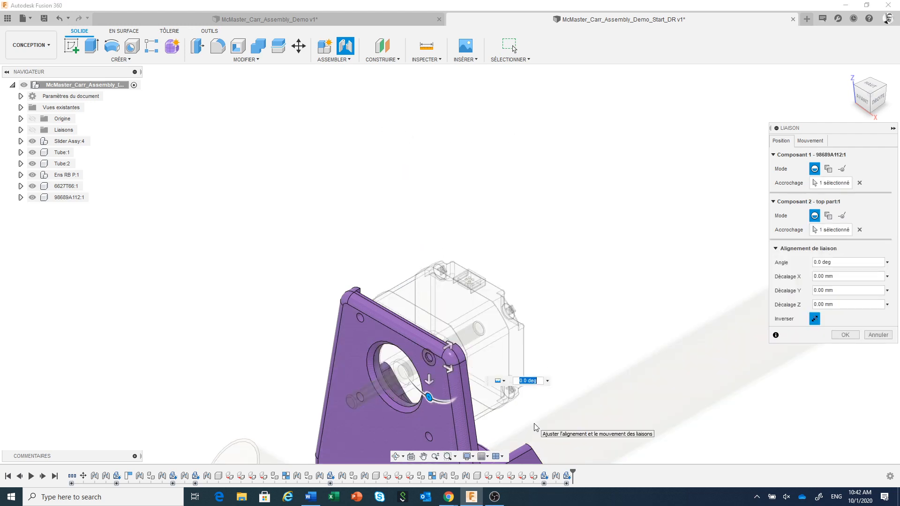
{"action": "scroll", "coordinate": [440, 377], "scroll_direction": "up", "scroll_amount": 5}
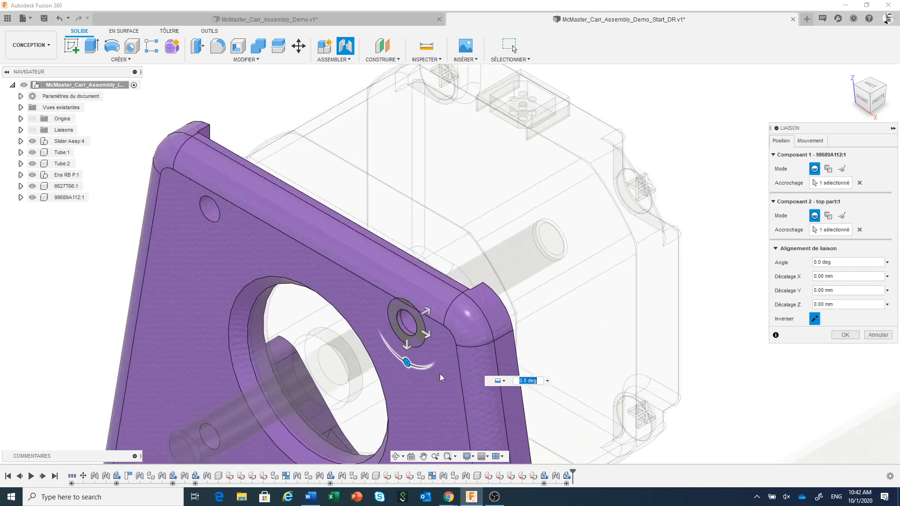
{"action": "left_click", "coordinate": [815, 319]}
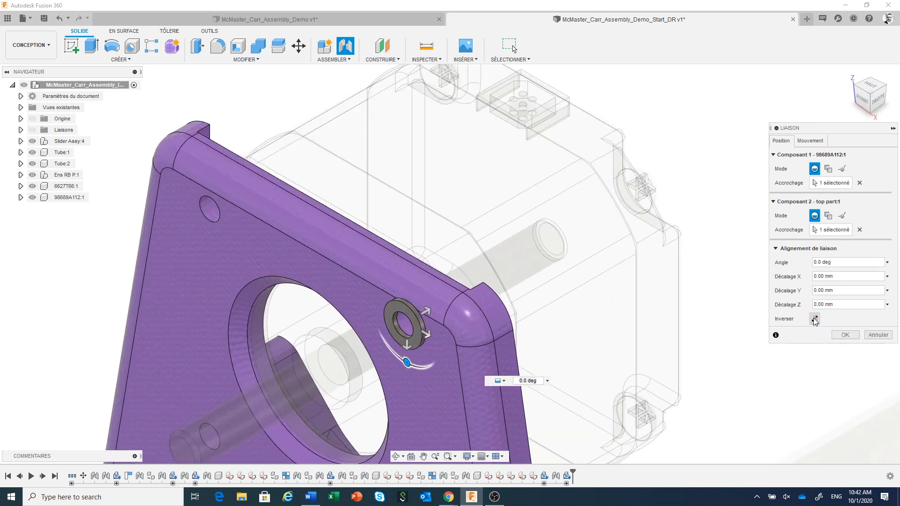
{"action": "left_click", "coordinate": [844, 334]}
Step: Rename the motor component 6627T66 as Moteur and the washer component 98689A112 as Rondelle
{"action": "scroll", "coordinate": [565, 239], "scroll_direction": "down", "scroll_amount": 8}
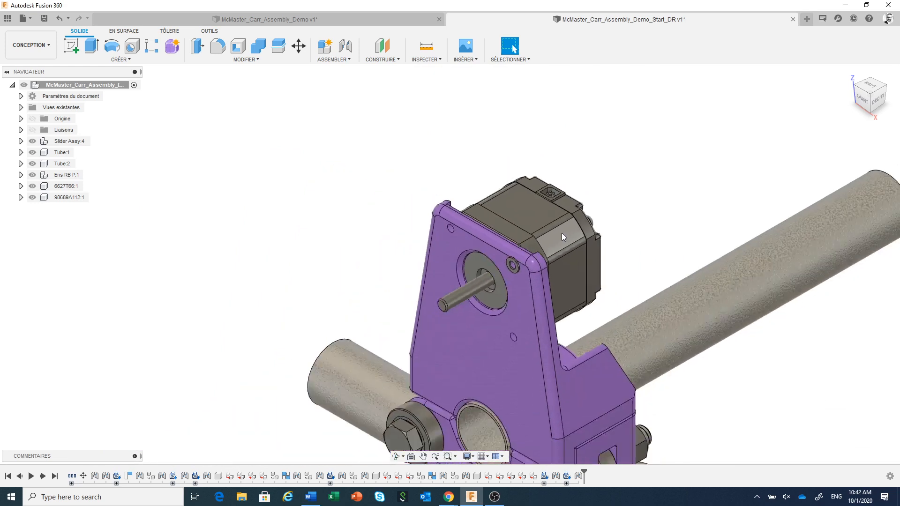
{"action": "double_click", "coordinate": [65, 187]}
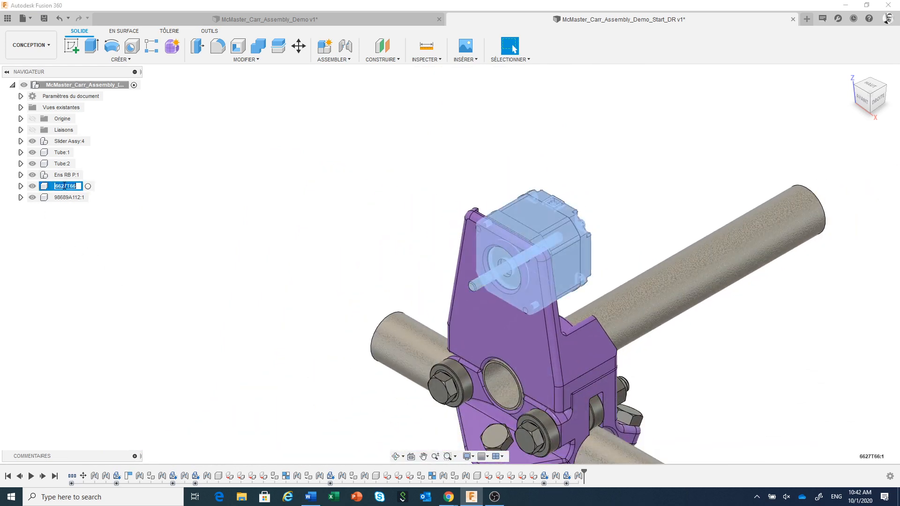
{"action": "type", "text": "Moteur"}
{"action": "left_click", "coordinate": [70, 199]}
{"action": "left_click", "coordinate": [71, 198]}
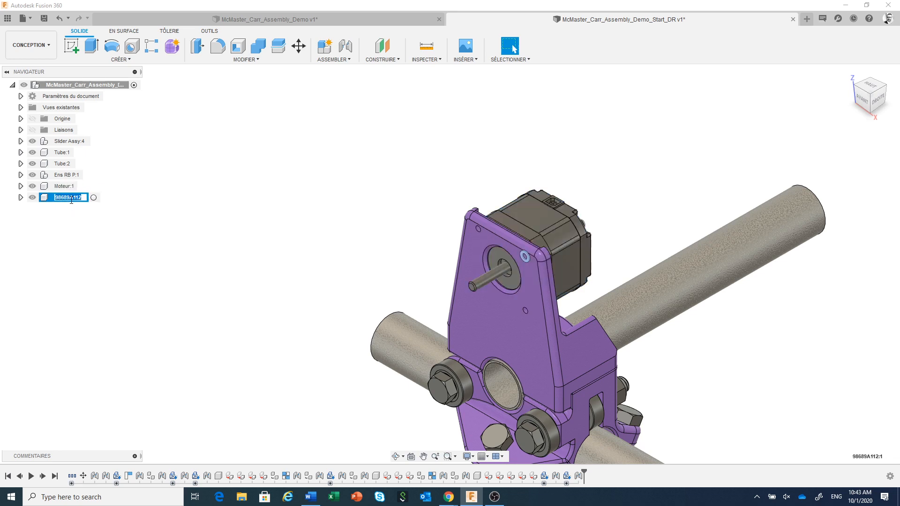
{"action": "type", "text": "Rondelle"}
{"action": "key", "text": "Return"}
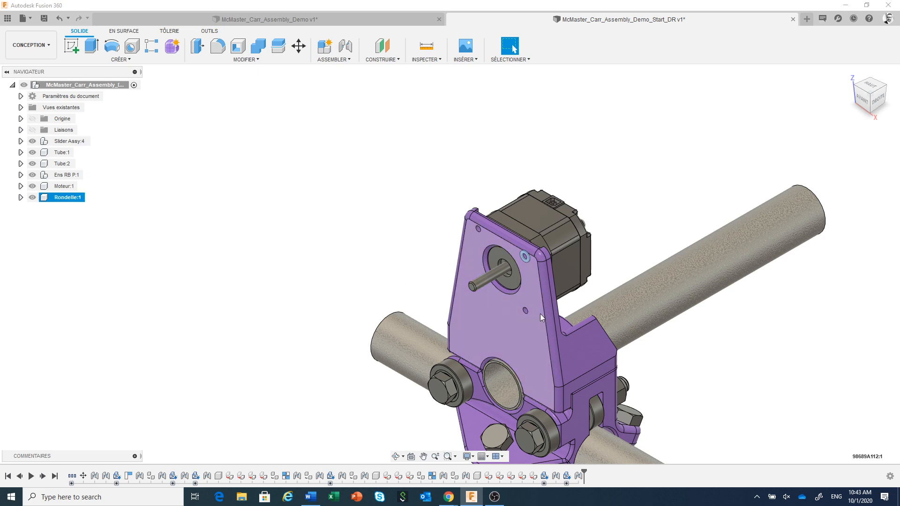
Step: Measure the distance from the washer's outer face to the bottom of the motor's screw hole behind it
{"action": "scroll", "coordinate": [568, 280], "scroll_direction": "up", "scroll_amount": 3}
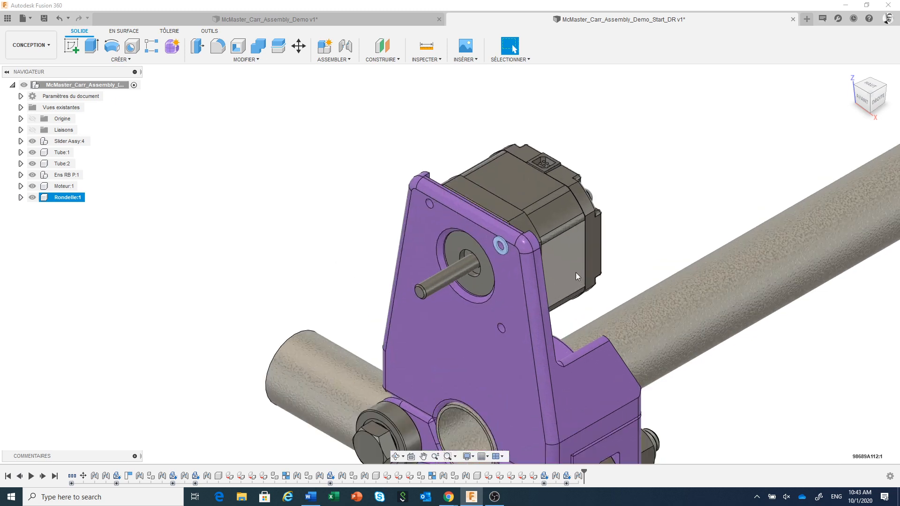
{"action": "left_click_drag", "start_coordinate": [609, 276], "coordinate": [630, 253]}
{"action": "key", "text": "Escape"}
{"action": "scroll", "coordinate": [535, 228], "scroll_direction": "up", "scroll_amount": 3}
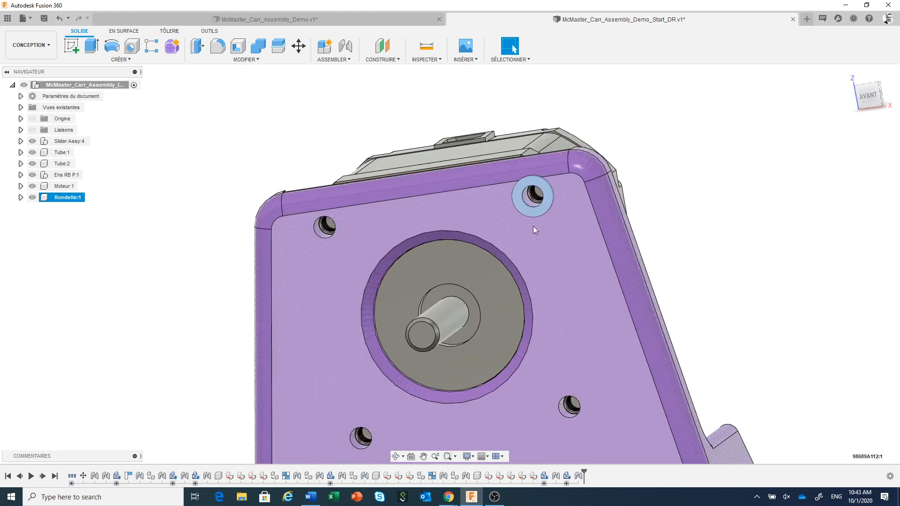
{"action": "middle_click_drag", "start_coordinate": [564, 214], "coordinate": [571, 207], "text": "shift"}
{"action": "left_click", "coordinate": [691, 169]}
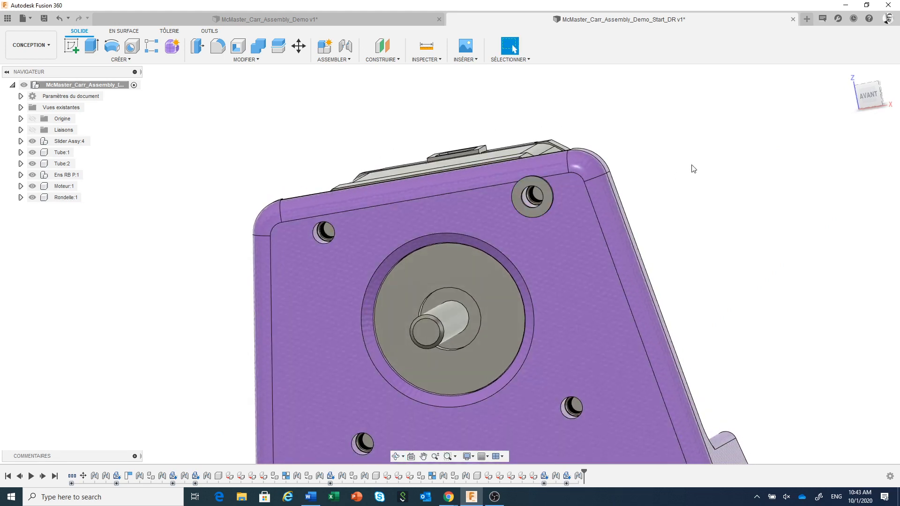
{"action": "left_click", "coordinate": [426, 46]}
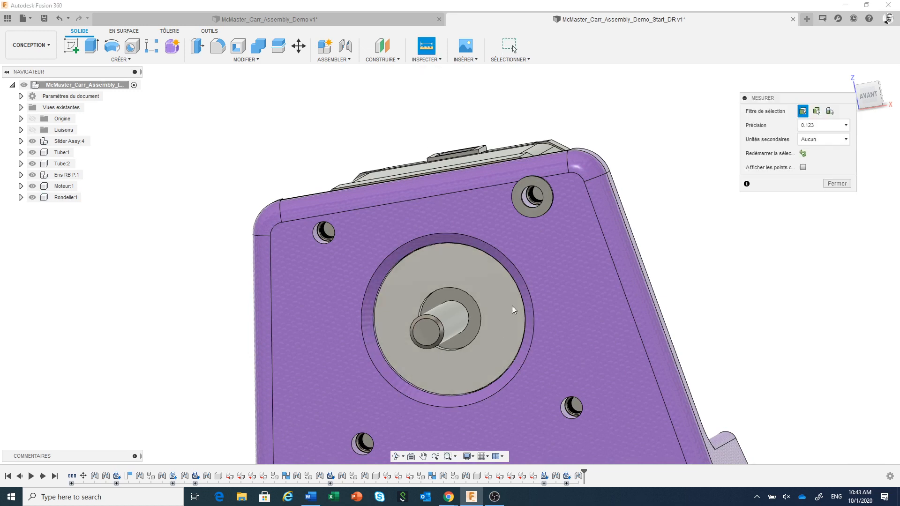
{"action": "left_click", "coordinate": [539, 211]}
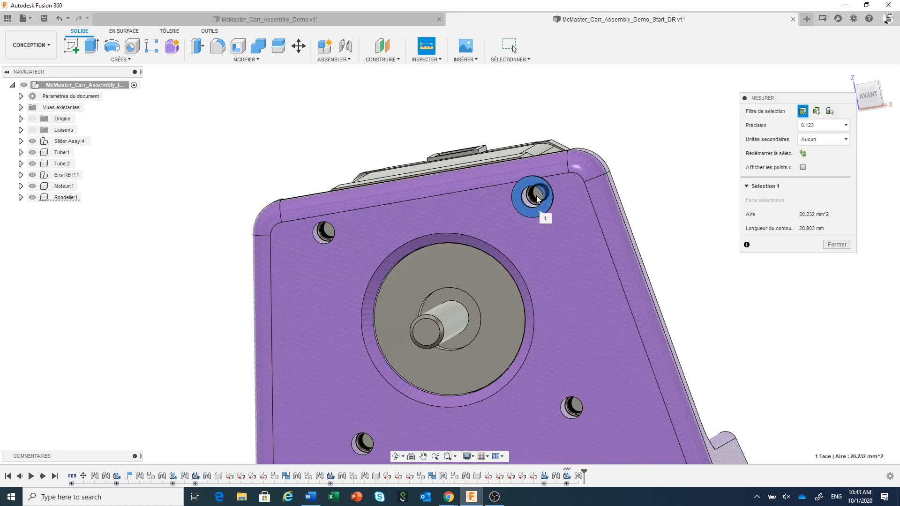
{"action": "left_click", "coordinate": [537, 197]}
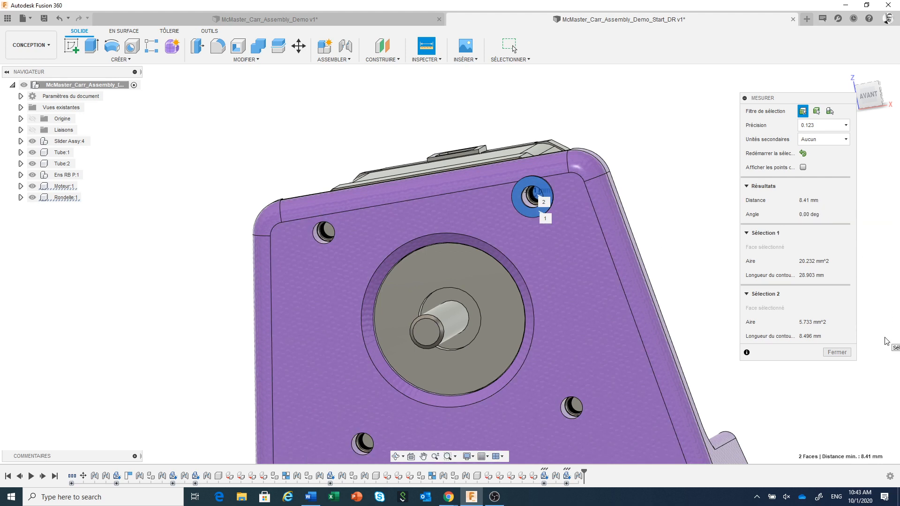
{"action": "left_click", "coordinate": [837, 352]}
Step: Open the McMaster-Carr component catalogue for insertion and enlarge its window to show more of the fastener categories
{"action": "scroll", "coordinate": [774, 325], "scroll_direction": "down", "scroll_amount": 5}
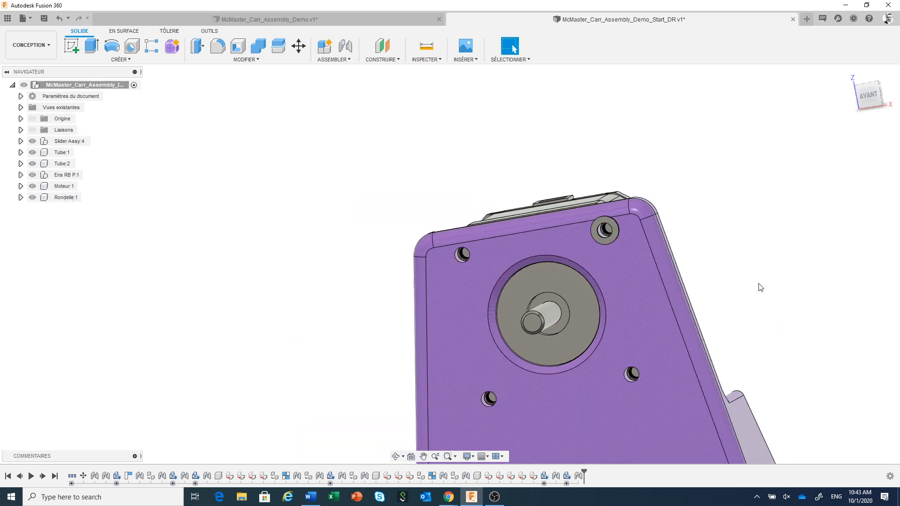
{"action": "middle_click_drag", "start_coordinate": [752, 273], "coordinate": [723, 275]}
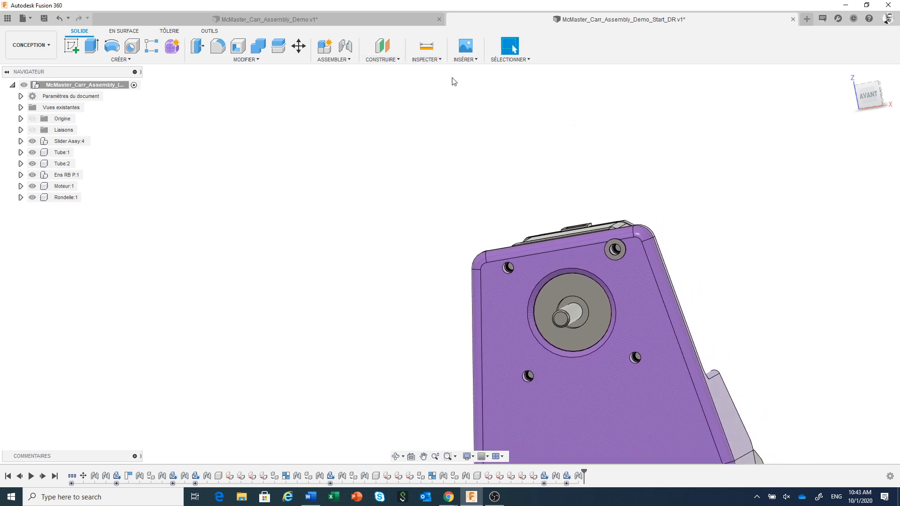
{"action": "left_click", "coordinate": [454, 62]}
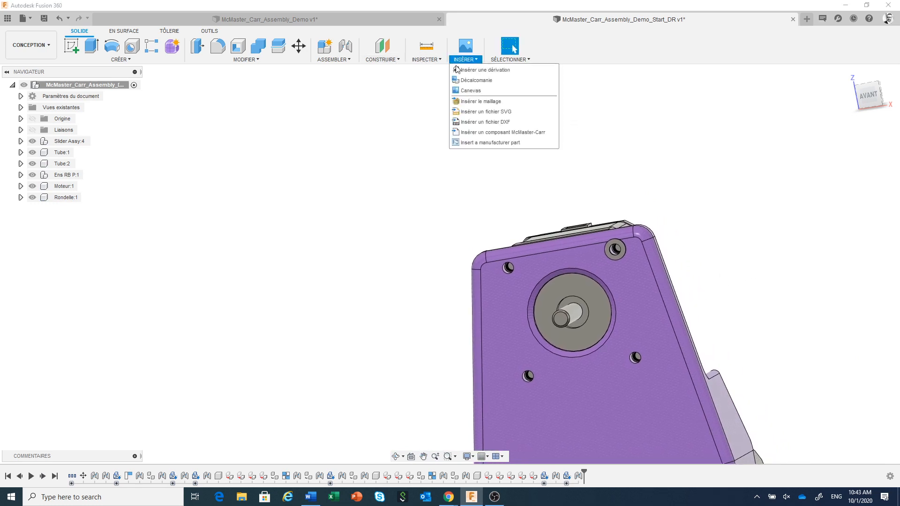
{"action": "left_click", "coordinate": [487, 133]}
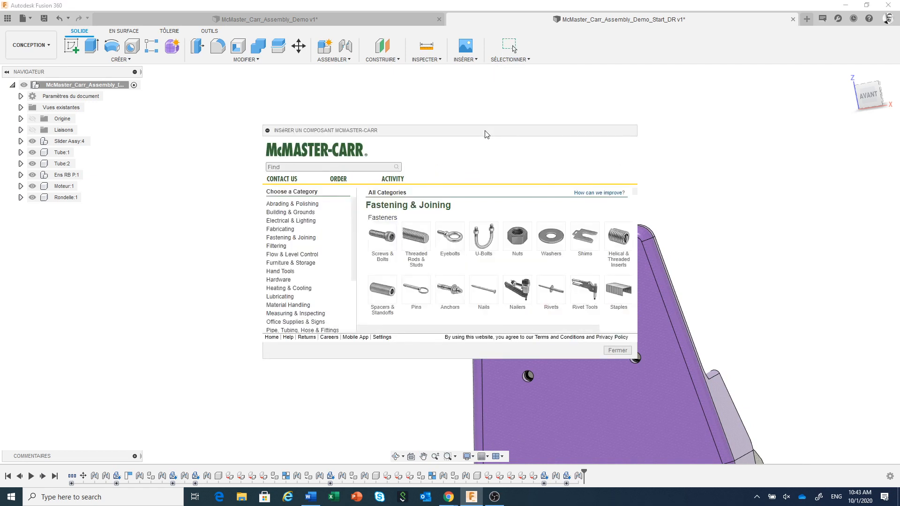
{"action": "left_click_drag", "start_coordinate": [486, 133], "coordinate": [441, 93]}
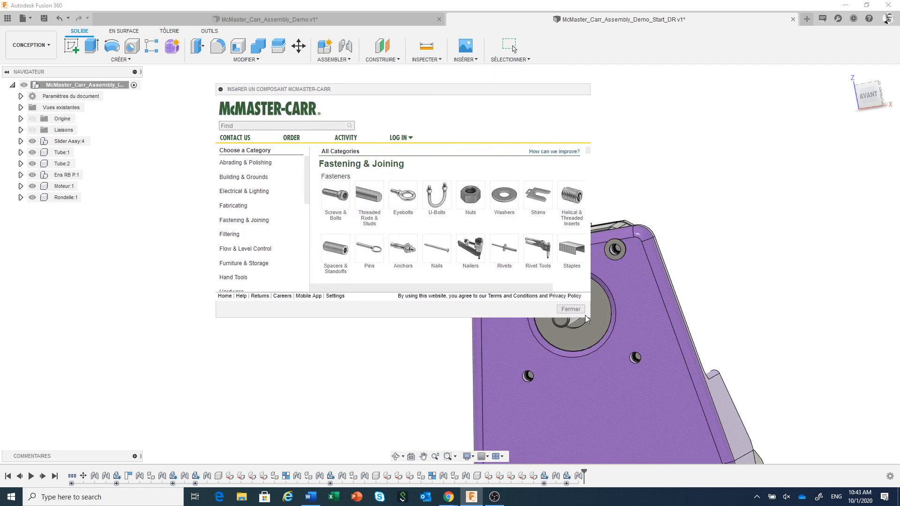
{"action": "left_click_drag", "start_coordinate": [591, 317], "coordinate": [769, 369]}
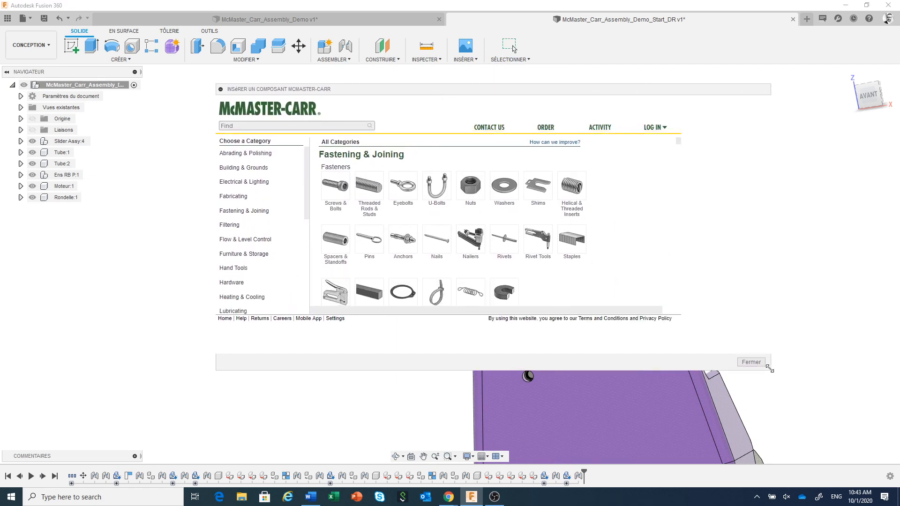
Step: Filter the catalogue's screws to metric socket head screws with M3 thread, 8 mm length and stainless steel material
{"action": "left_click", "coordinate": [343, 189]}
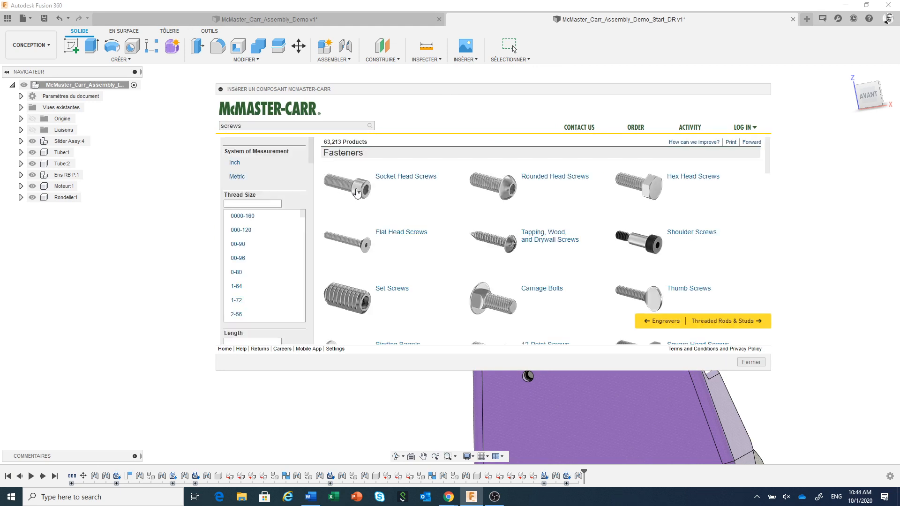
{"action": "left_click", "coordinate": [234, 176]}
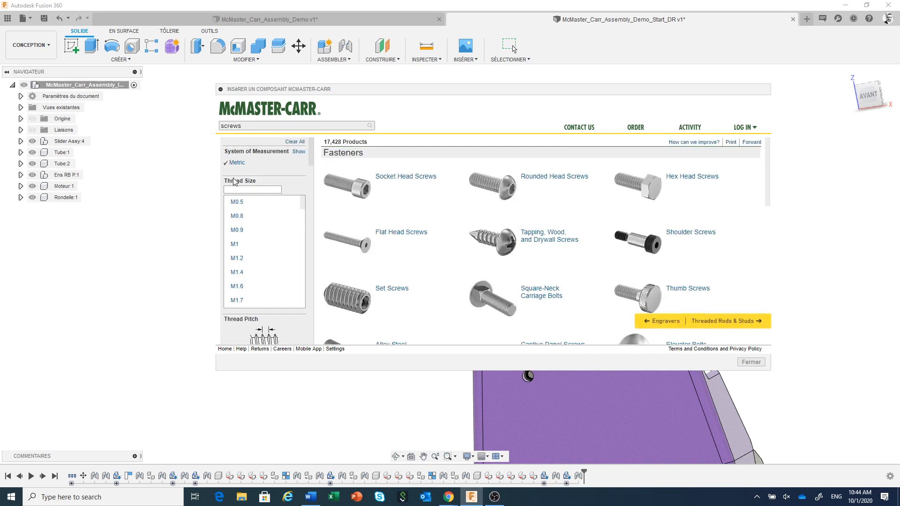
{"action": "left_click", "coordinate": [360, 189]}
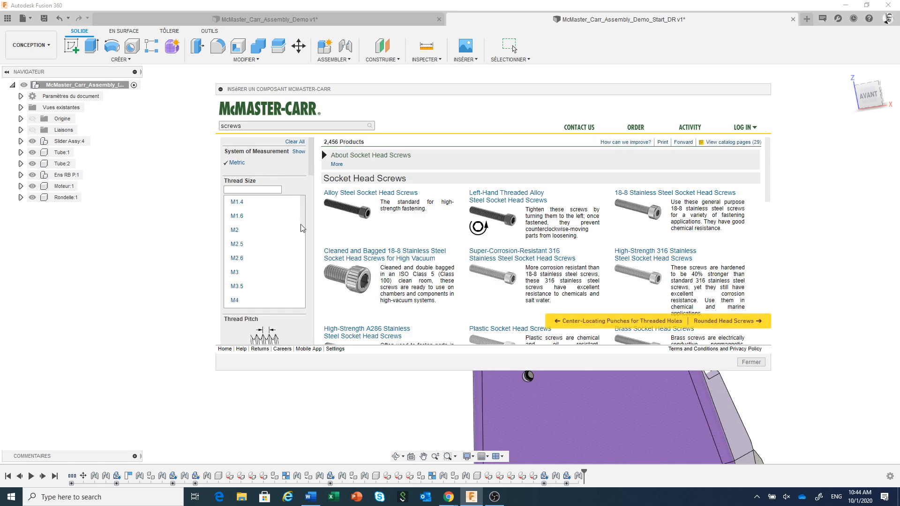
{"action": "left_click", "coordinate": [235, 272]}
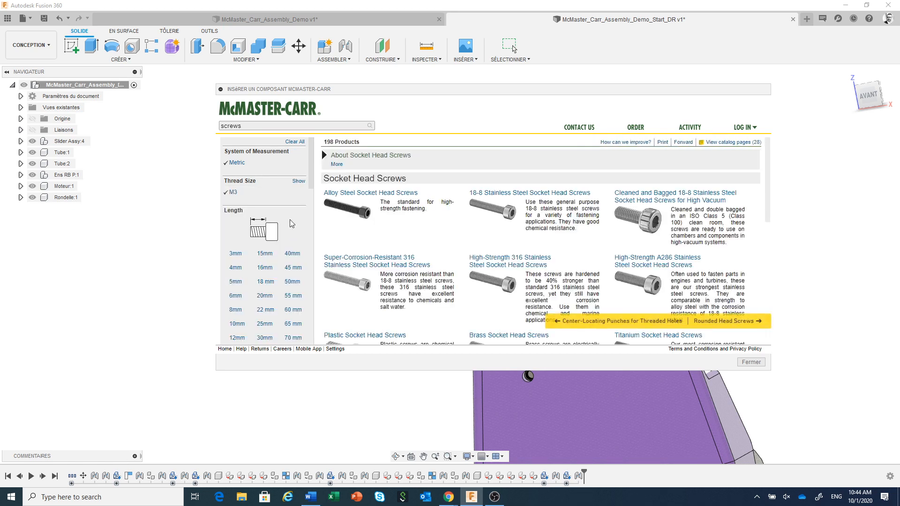
{"action": "left_click_drag", "start_coordinate": [312, 172], "coordinate": [311, 198]}
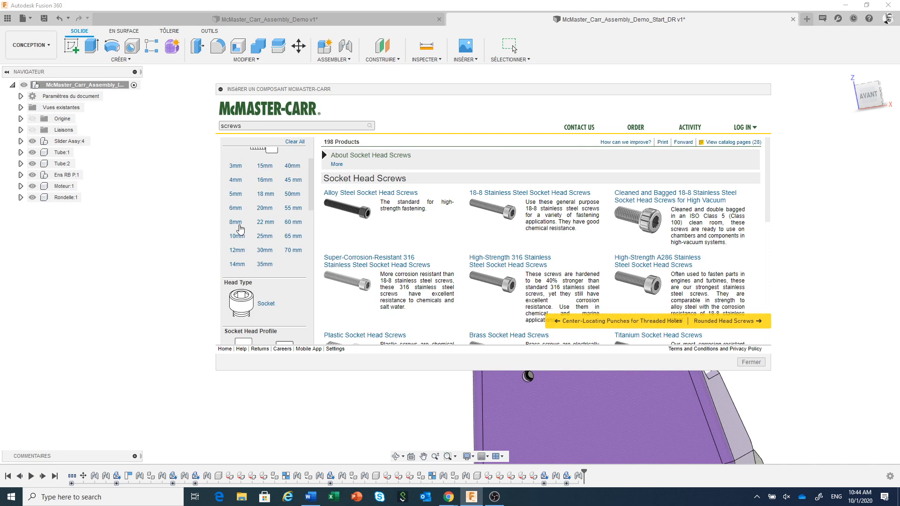
{"action": "left_click", "coordinate": [236, 223]}
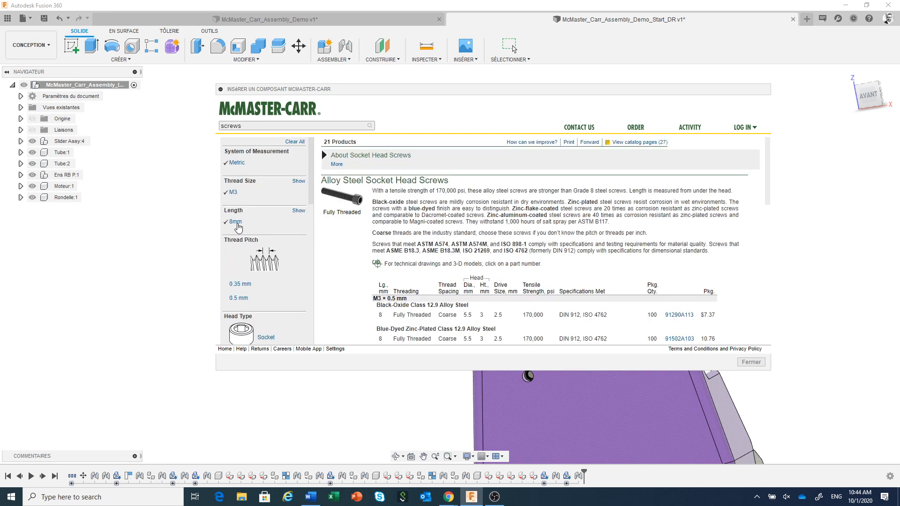
{"action": "scroll", "coordinate": [306, 249], "scroll_direction": "down", "scroll_amount": 4}
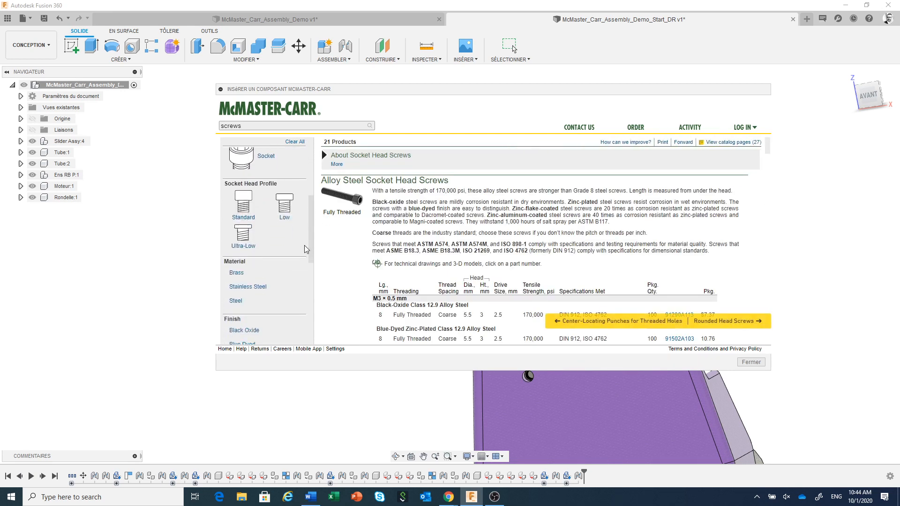
{"action": "left_click", "coordinate": [254, 262]}
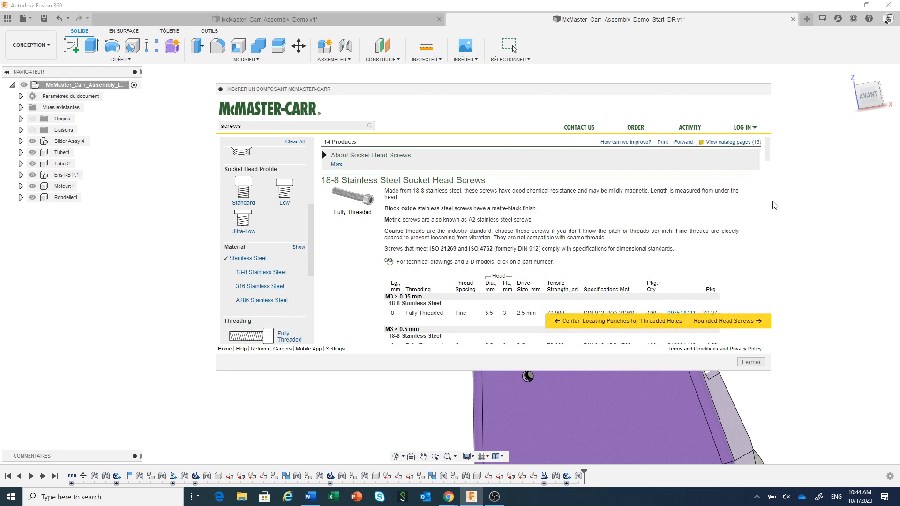
Step: Insert the 18-8 stainless steel socket head screw 90751A111 as a 3-D STEP model and accept its default position
{"action": "scroll", "coordinate": [767, 158], "scroll_direction": "down", "scroll_amount": 2}
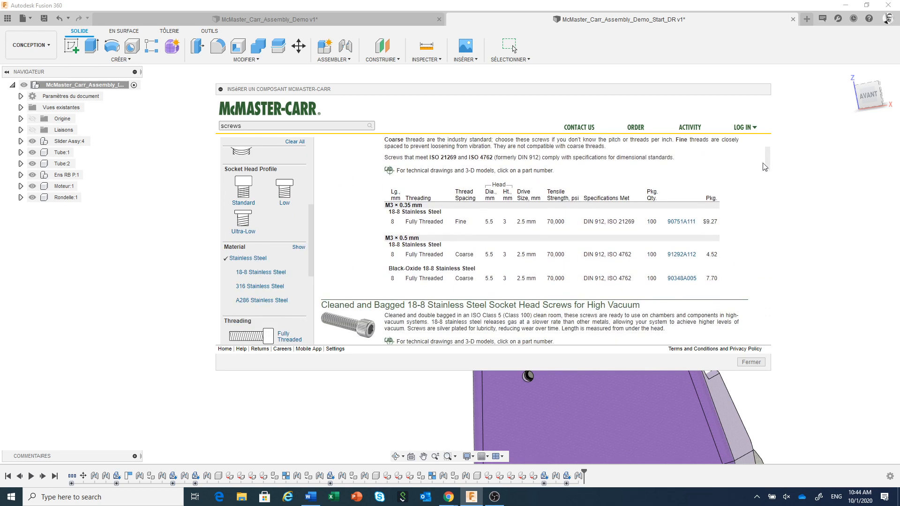
{"action": "left_click", "coordinate": [678, 223]}
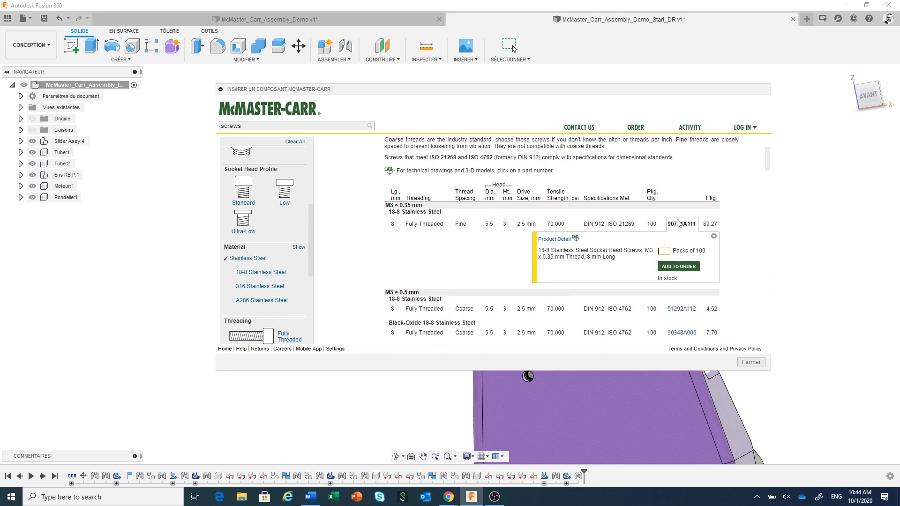
{"action": "left_click", "coordinate": [560, 240]}
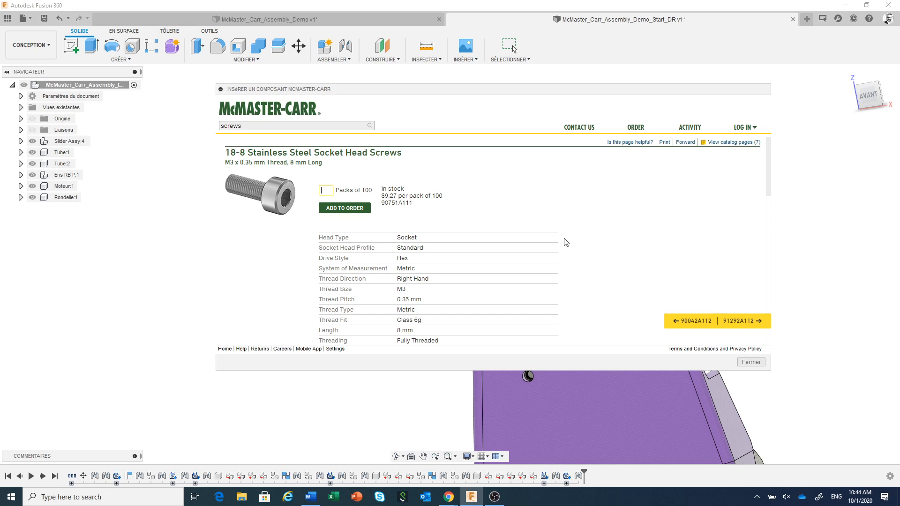
{"action": "left_click_drag", "start_coordinate": [771, 169], "coordinate": [764, 287]}
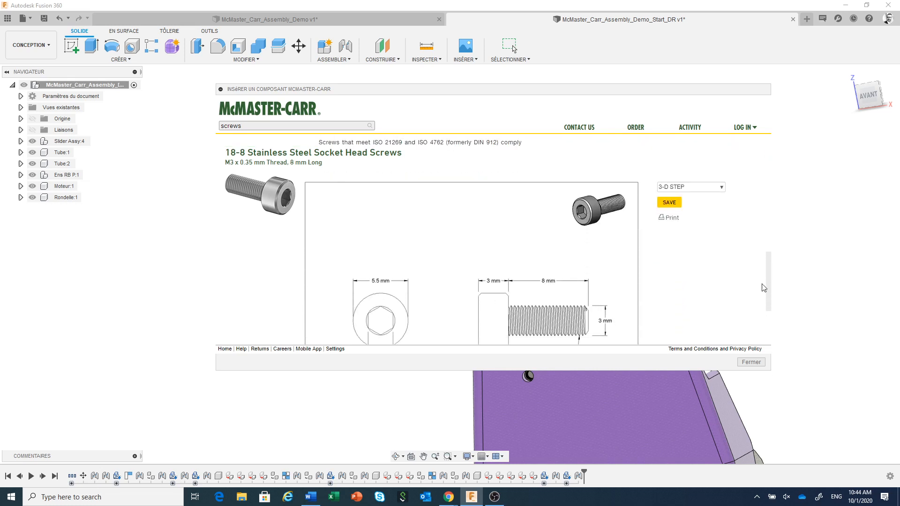
{"action": "left_click", "coordinate": [671, 204]}
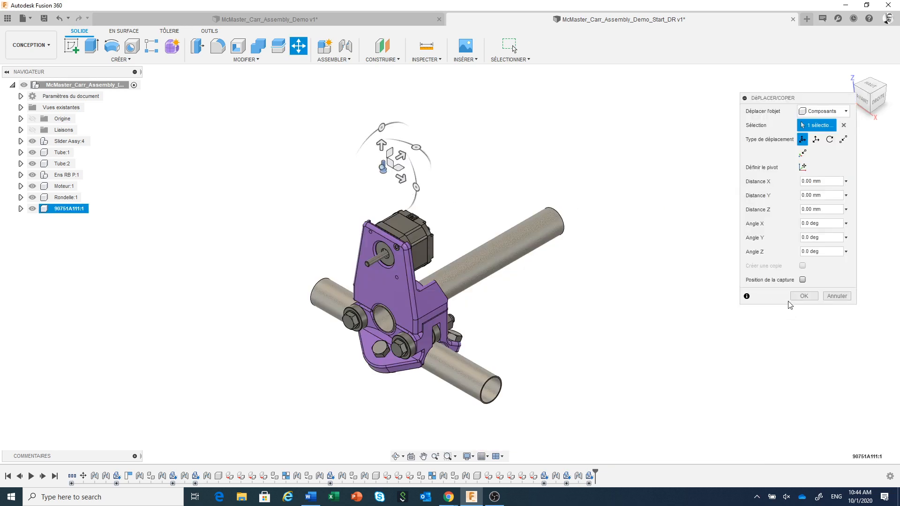
{"action": "left_click", "coordinate": [805, 296]}
Step: Join the underside of the screw's head to the washer's outer face, centring the screw in the washer hole
{"action": "scroll", "coordinate": [391, 193], "scroll_direction": "up", "scroll_amount": 10}
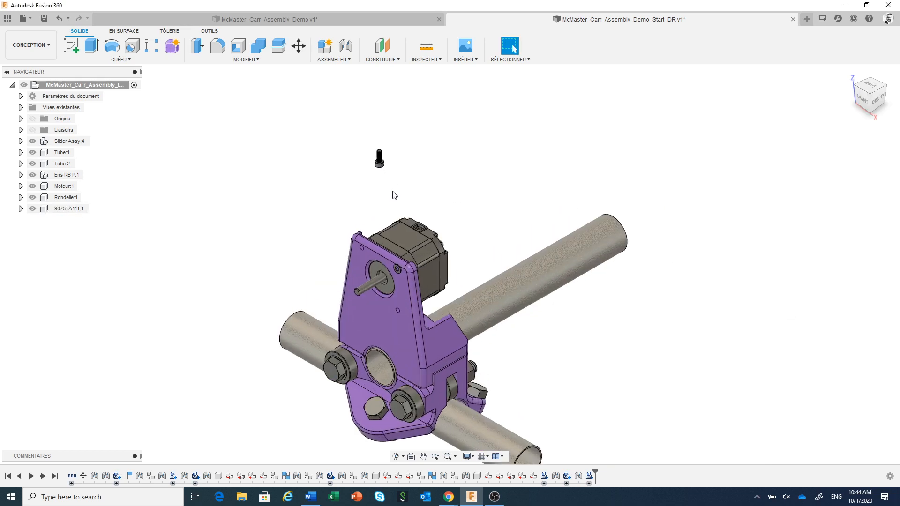
{"action": "scroll", "coordinate": [387, 184], "scroll_direction": "down", "scroll_amount": 3}
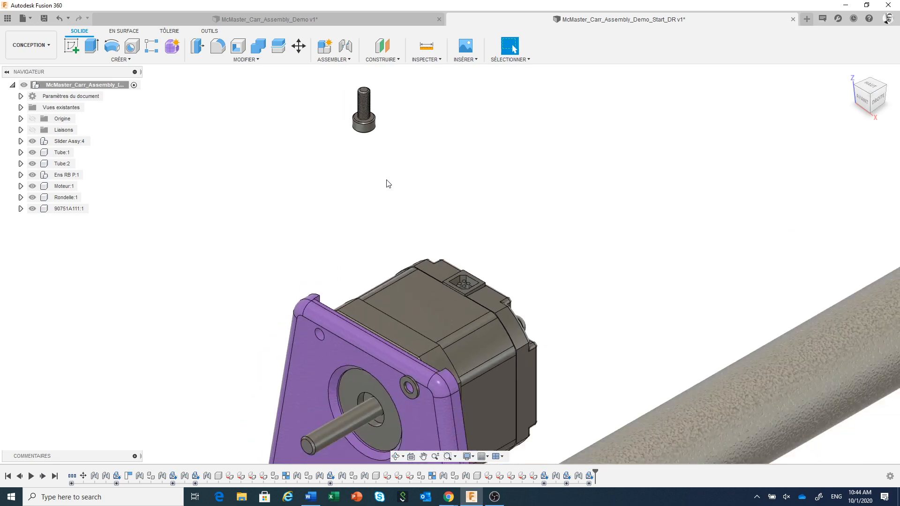
{"action": "left_click", "coordinate": [345, 46]}
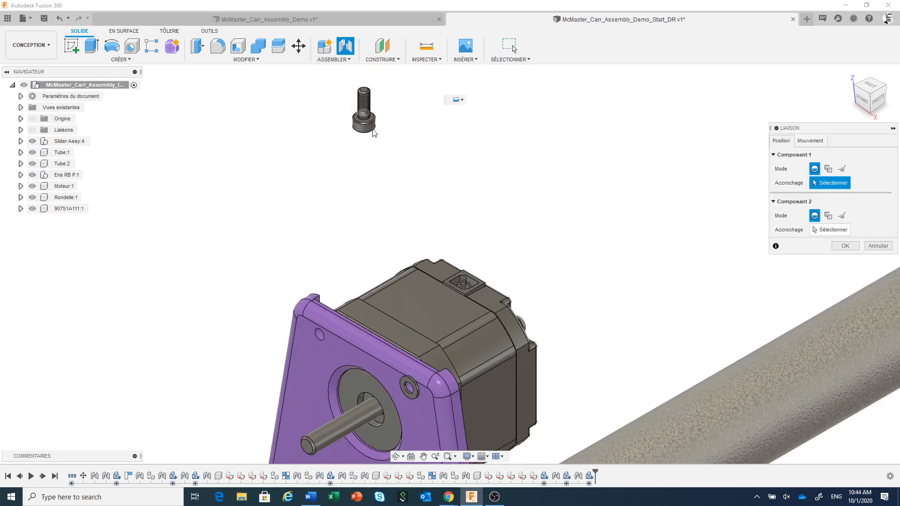
{"action": "scroll", "coordinate": [371, 117], "scroll_direction": "up", "scroll_amount": 2}
{"action": "scroll", "coordinate": [372, 121], "scroll_direction": "up", "scroll_amount": 3}
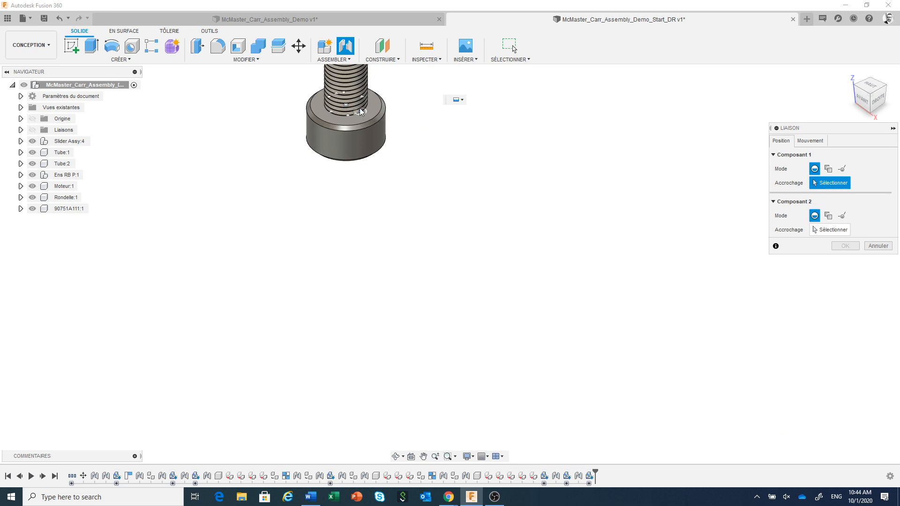
{"action": "left_click", "coordinate": [347, 105]}
{"action": "scroll", "coordinate": [419, 170], "scroll_direction": "down", "scroll_amount": 4}
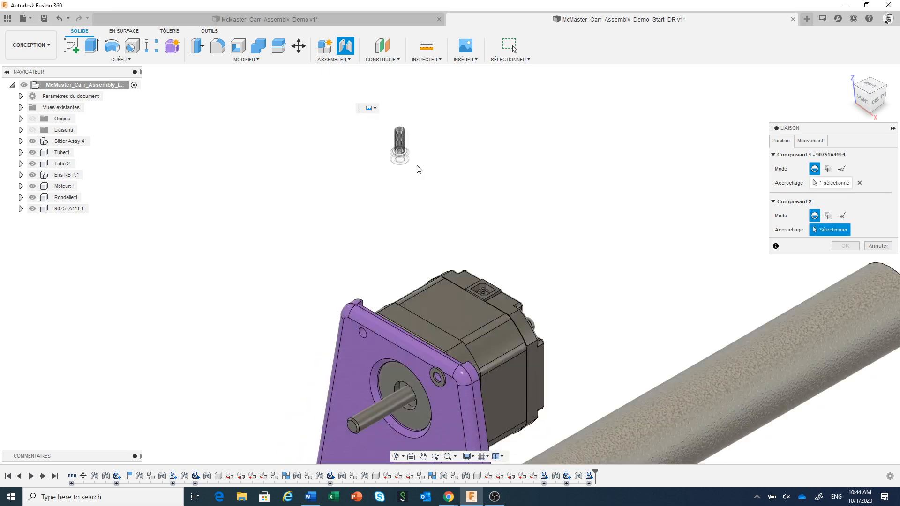
{"action": "scroll", "coordinate": [431, 325], "scroll_direction": "up", "scroll_amount": 4}
{"action": "scroll", "coordinate": [431, 325], "scroll_direction": "up", "scroll_amount": 3}
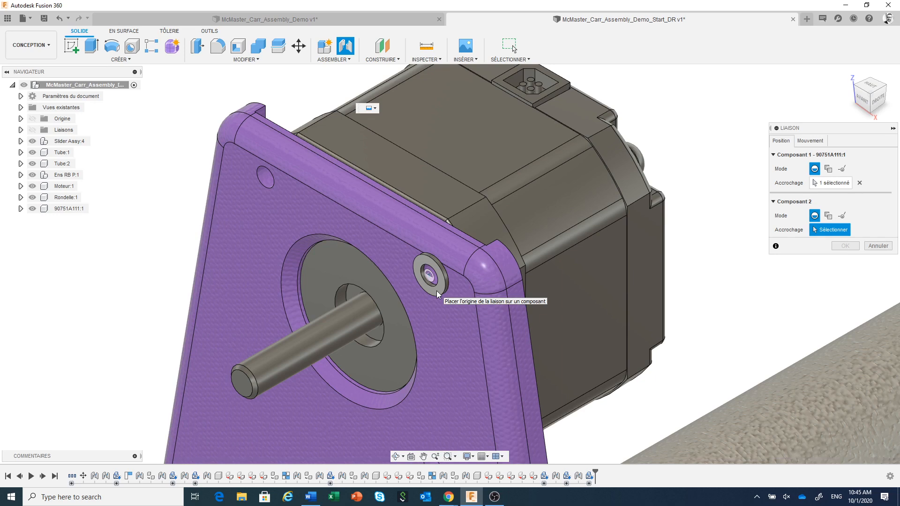
{"action": "left_click", "coordinate": [437, 292]}
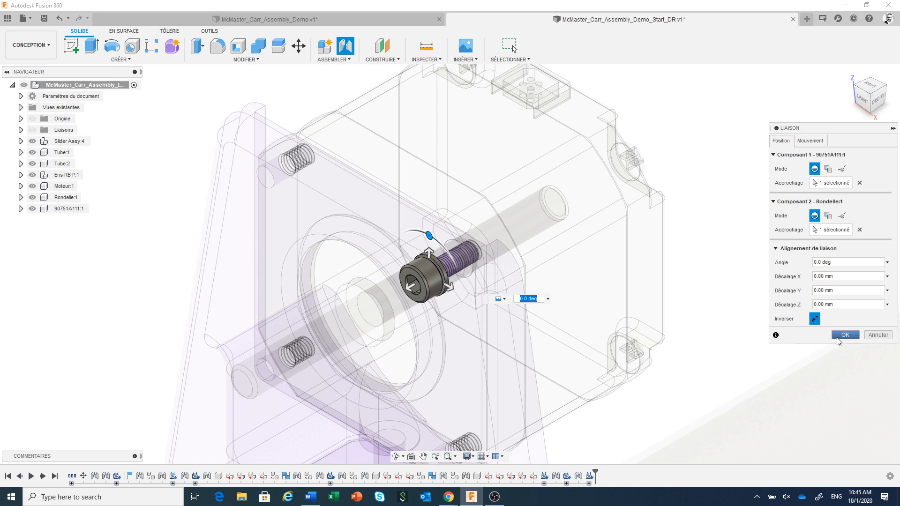
{"action": "left_click", "coordinate": [843, 335]}
{"action": "left_click", "coordinate": [843, 334]}
Step: Rename the screw component 90751A111 as Vis Moteur
{"action": "scroll", "coordinate": [648, 328], "scroll_direction": "down", "scroll_amount": 5}
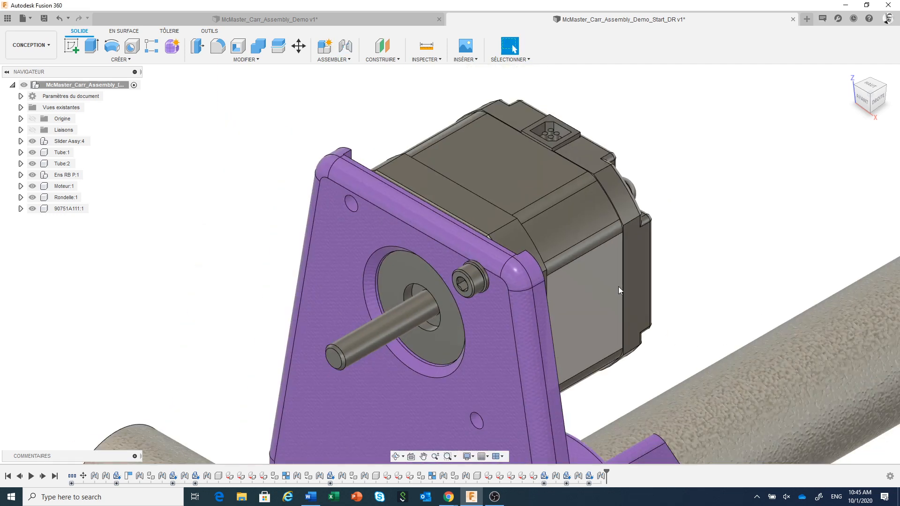
{"action": "middle_click_drag", "start_coordinate": [649, 302], "coordinate": [629, 267]}
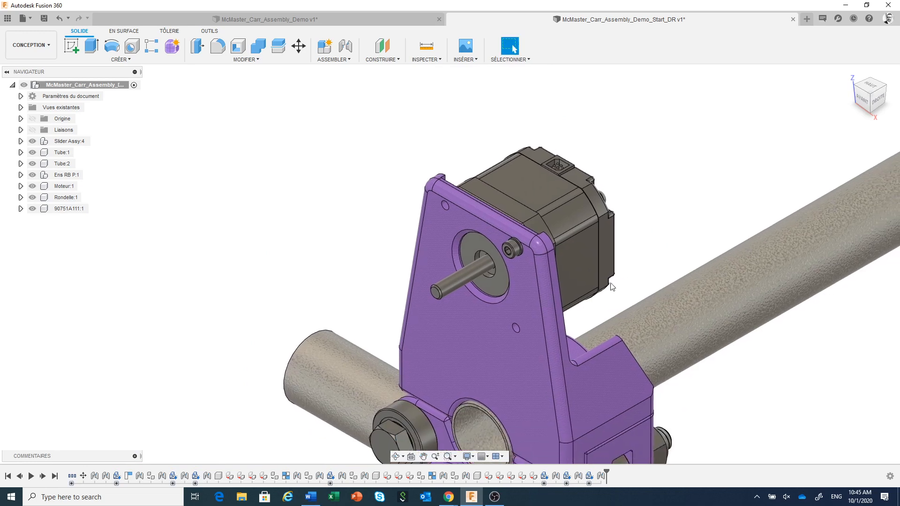
{"action": "middle_click_drag", "start_coordinate": [585, 300], "coordinate": [527, 323], "text": "shift"}
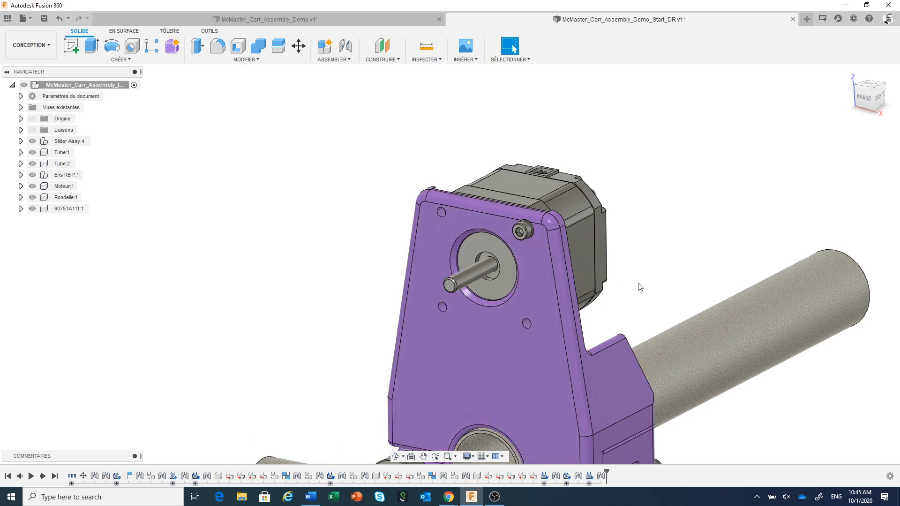
{"action": "left_click", "coordinate": [60, 209]}
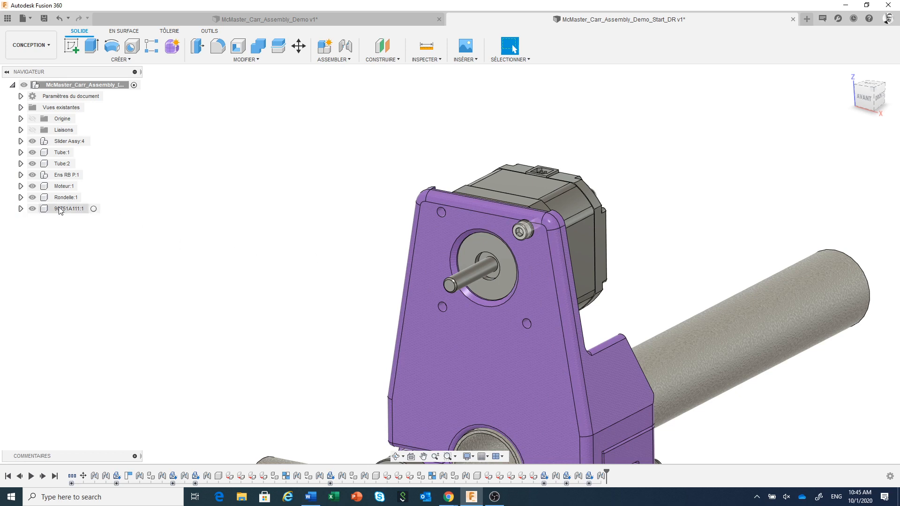
{"action": "double_click", "coordinate": [61, 210]}
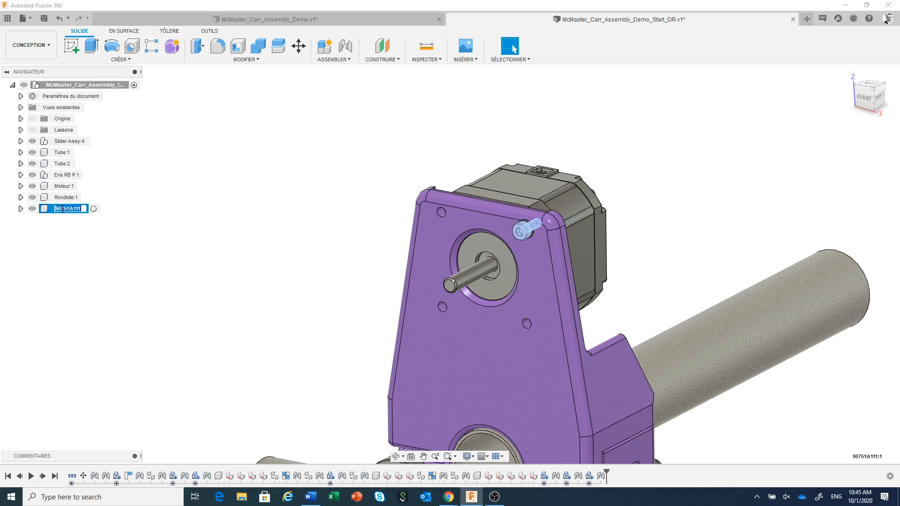
{"action": "type", "text": "Vis Moteur"}
{"action": "key", "text": "Return"}
{"action": "left_click", "coordinate": [308, 251]}
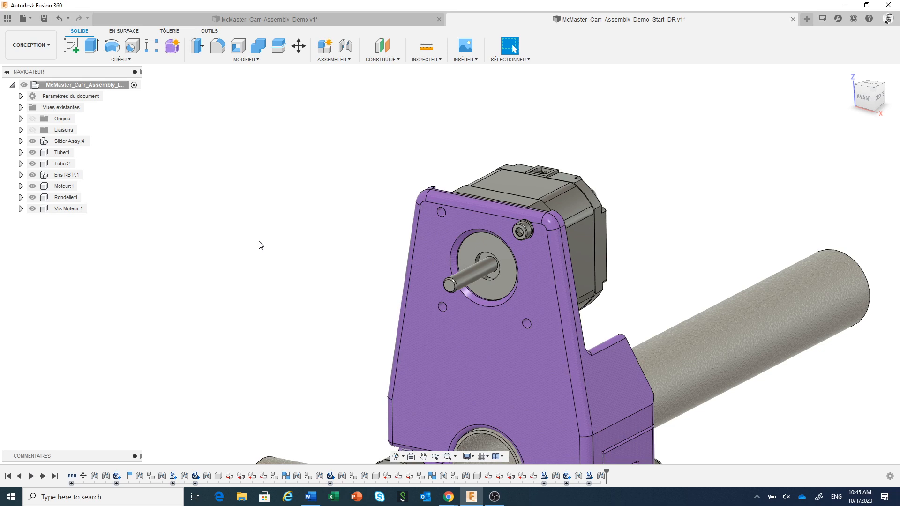
Step: Create a full circular pattern of the Rondelle:1 and Vis Moteur:1 components around the plate's large motor opening, with quantity 4
{"action": "left_click", "coordinate": [129, 60]}
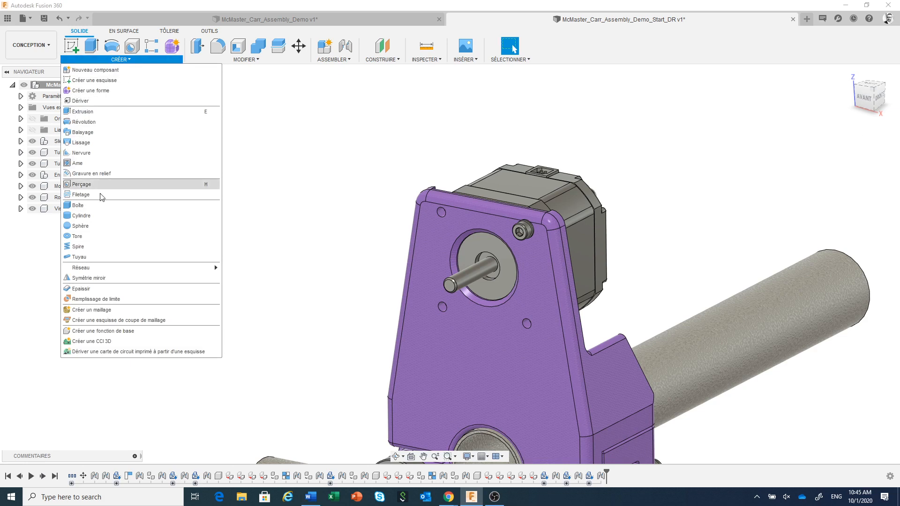
{"action": "mouse_move", "coordinate": [131, 271]}
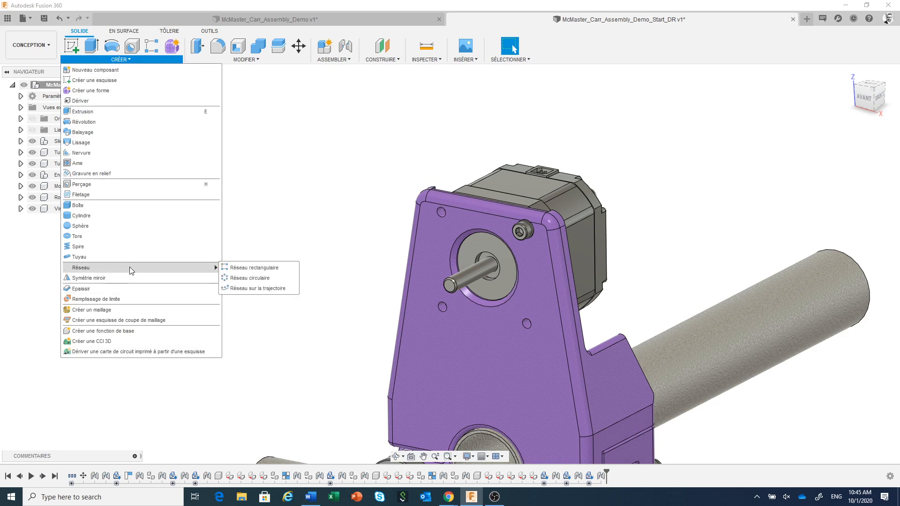
{"action": "left_click", "coordinate": [252, 279]}
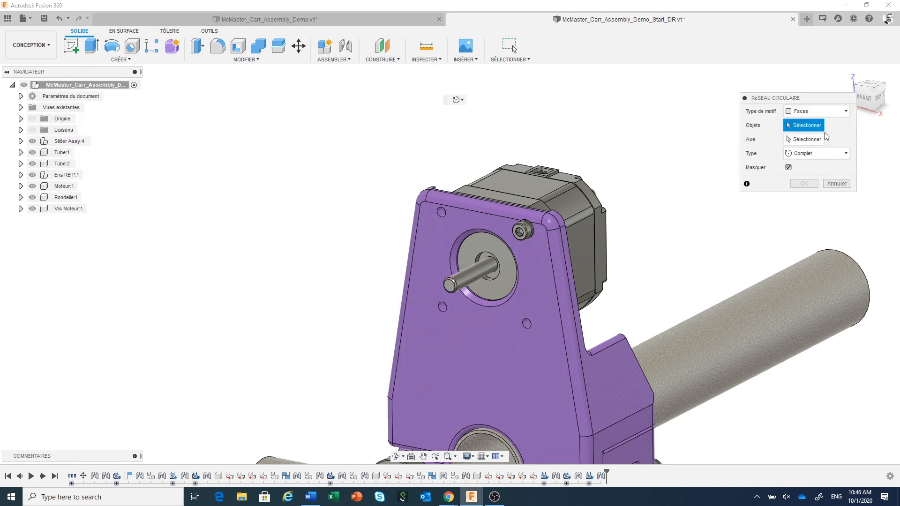
{"action": "left_click", "coordinate": [823, 115]}
{"action": "left_click", "coordinate": [811, 156]}
{"action": "left_click", "coordinate": [65, 198]}
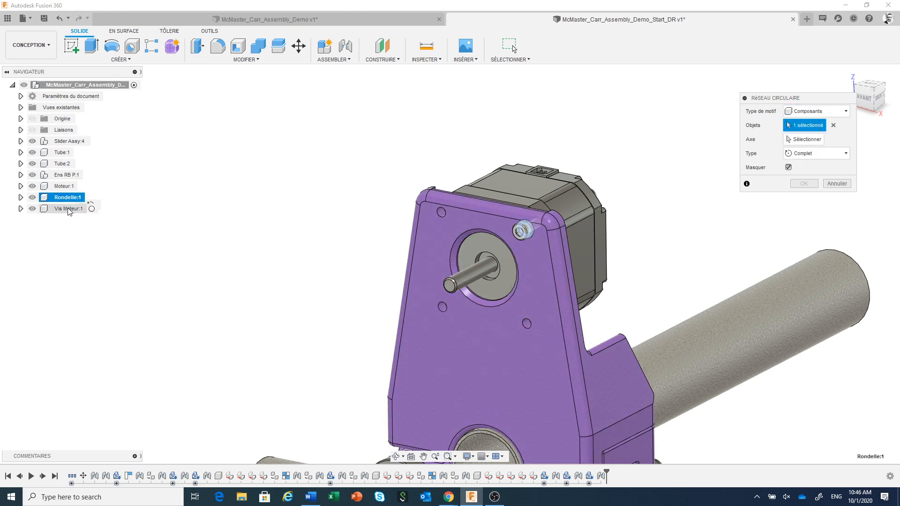
{"action": "left_click", "coordinate": [68, 209]}
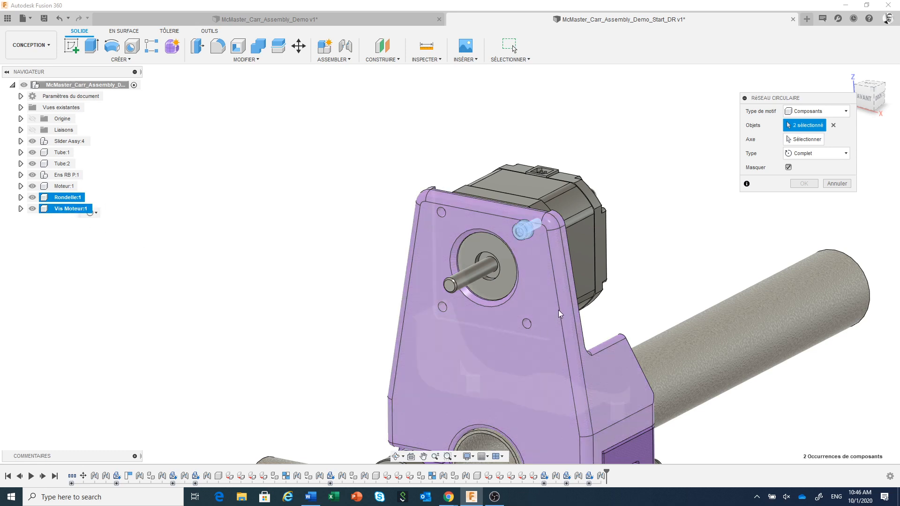
{"action": "left_click", "coordinate": [816, 139]}
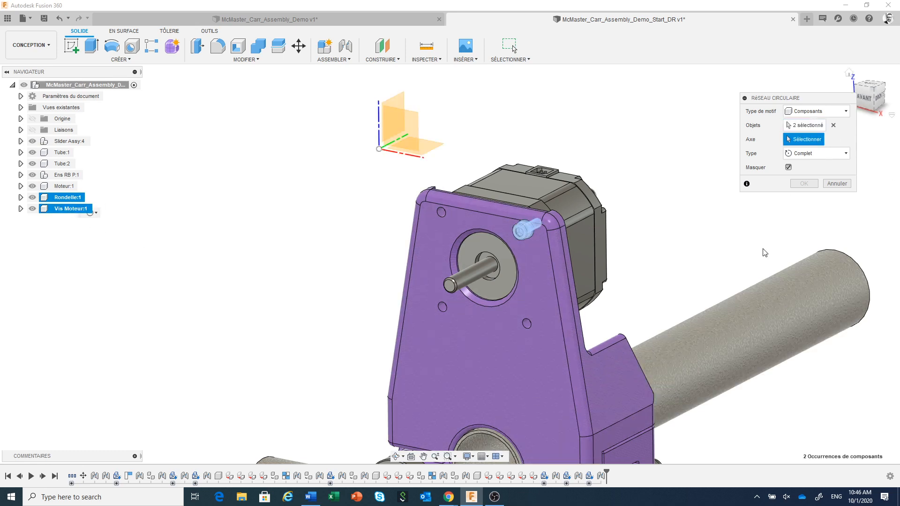
{"action": "left_click", "coordinate": [500, 306]}
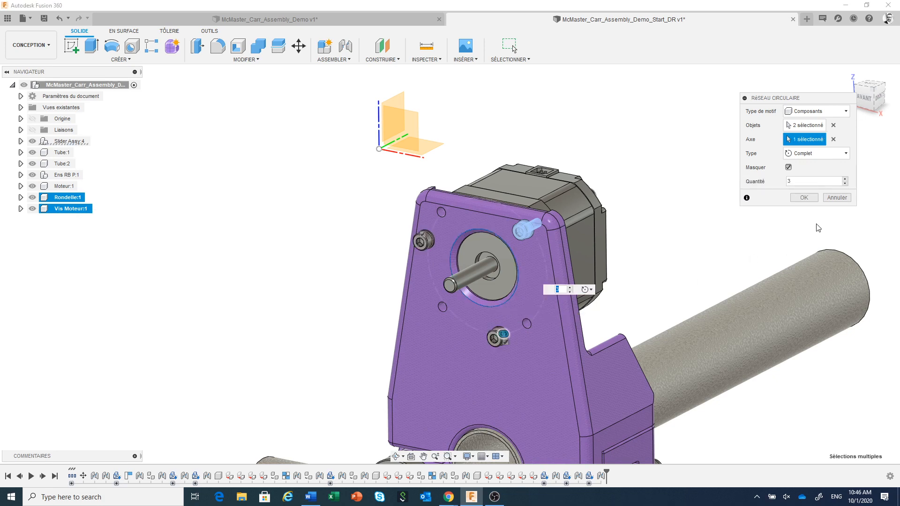
{"action": "left_click", "coordinate": [846, 179]}
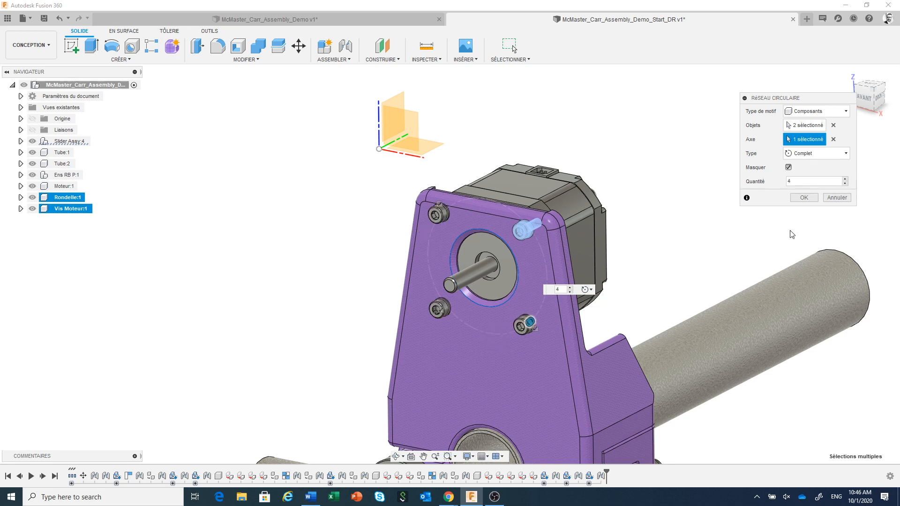
{"action": "left_click", "coordinate": [804, 198]}
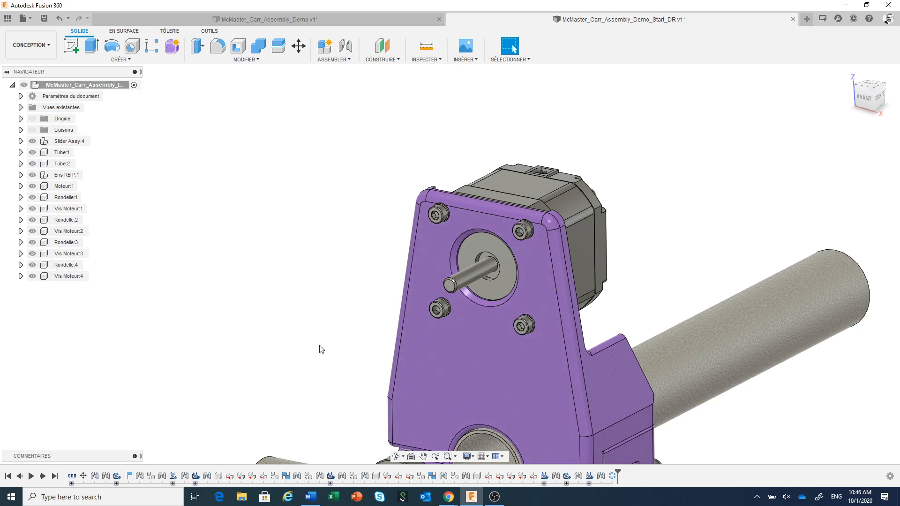
Step: Create a new internal standard component named Ens Moteur under the top-level assembly
{"action": "middle_click_drag", "start_coordinate": [317, 345], "coordinate": [302, 265]}
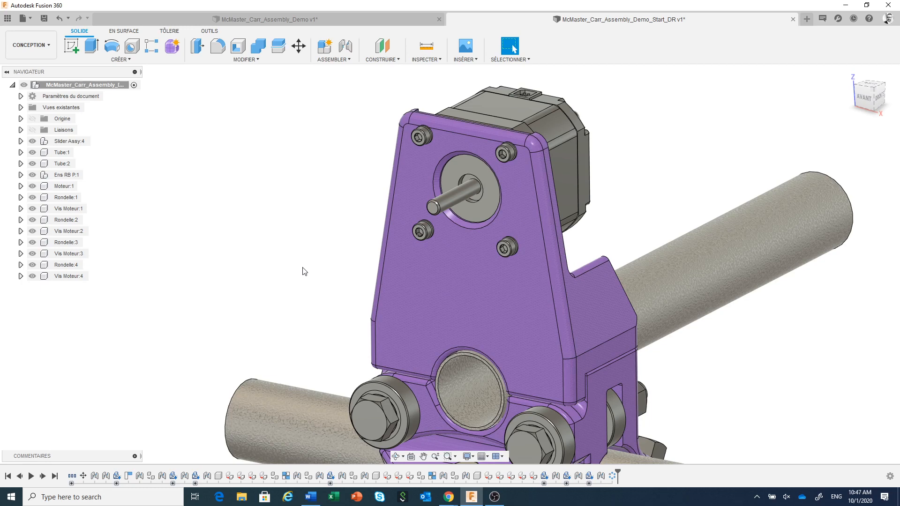
{"action": "scroll", "coordinate": [341, 280], "scroll_direction": "down", "scroll_amount": 3}
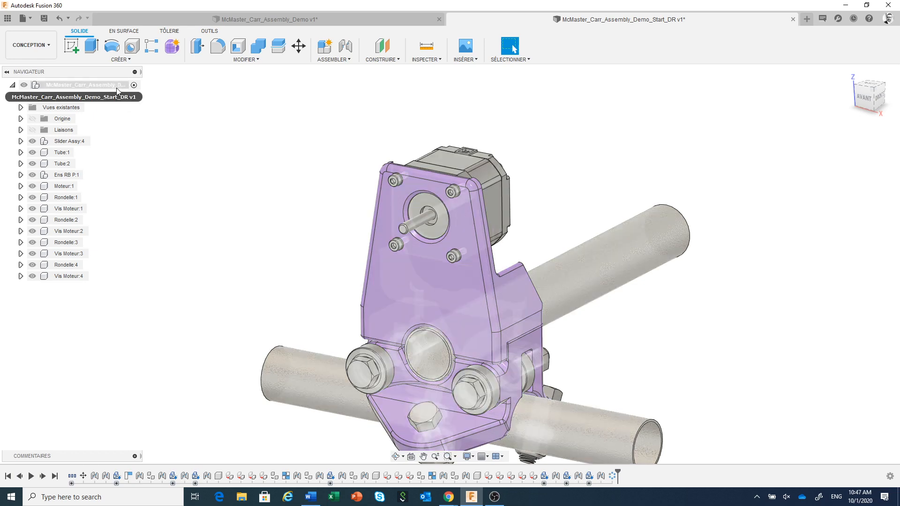
{"action": "right_click", "coordinate": [113, 85]}
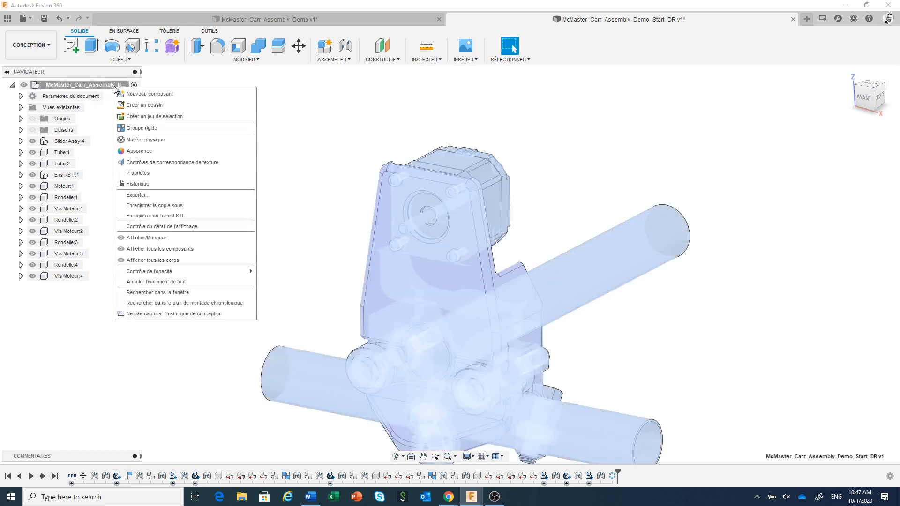
{"action": "left_click", "coordinate": [135, 95]}
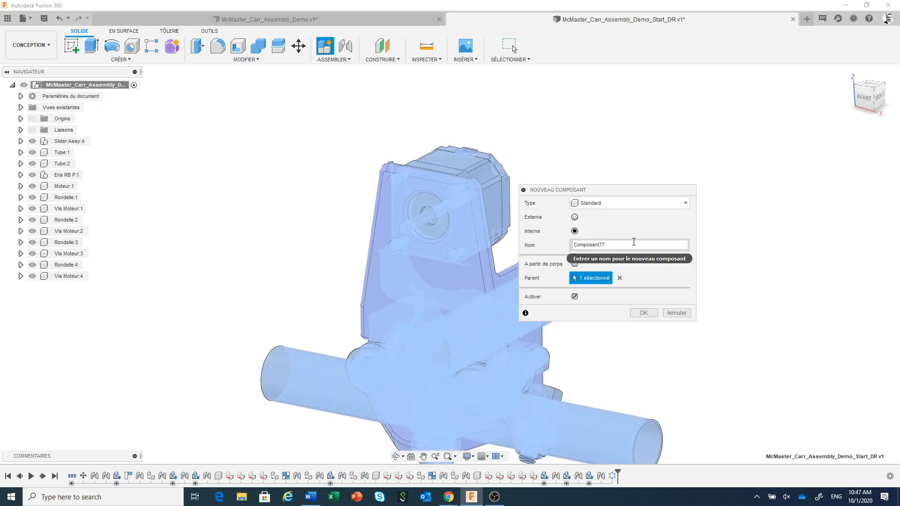
{"action": "left_click_drag", "start_coordinate": [625, 244], "coordinate": [542, 244]}
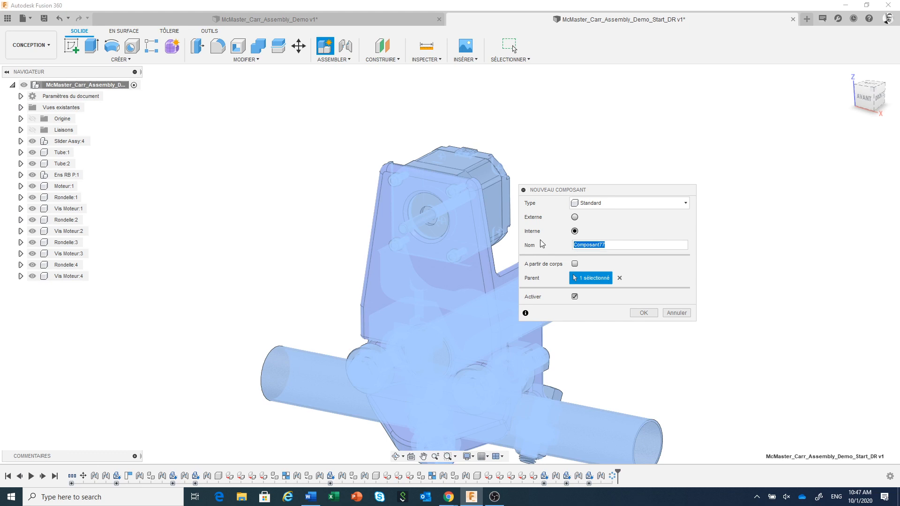
{"action": "type", "text": "Ens Moteur"}
{"action": "left_click", "coordinate": [647, 313]}
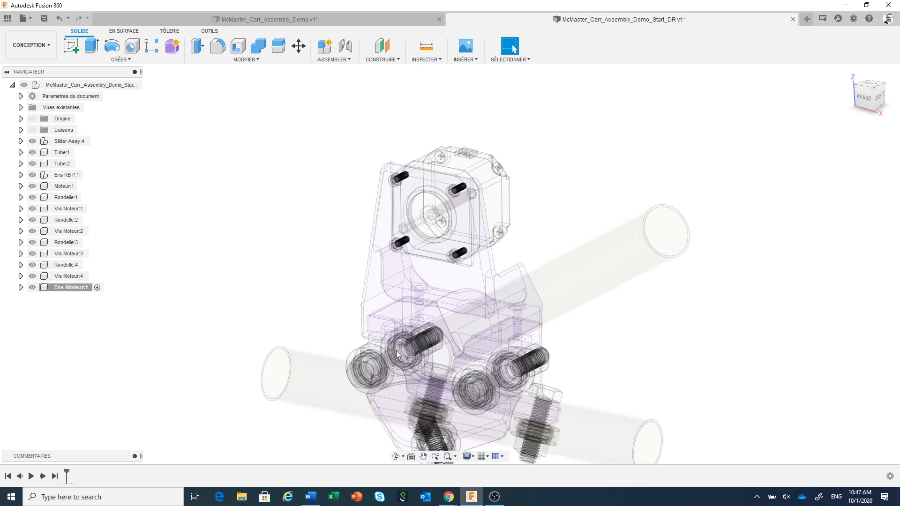
Step: Reactivate the top-level assembly and move the motor with all its washers and screws into Ens Moteur, checking the grouping by toggling its visibility
{"action": "left_click", "coordinate": [134, 85]}
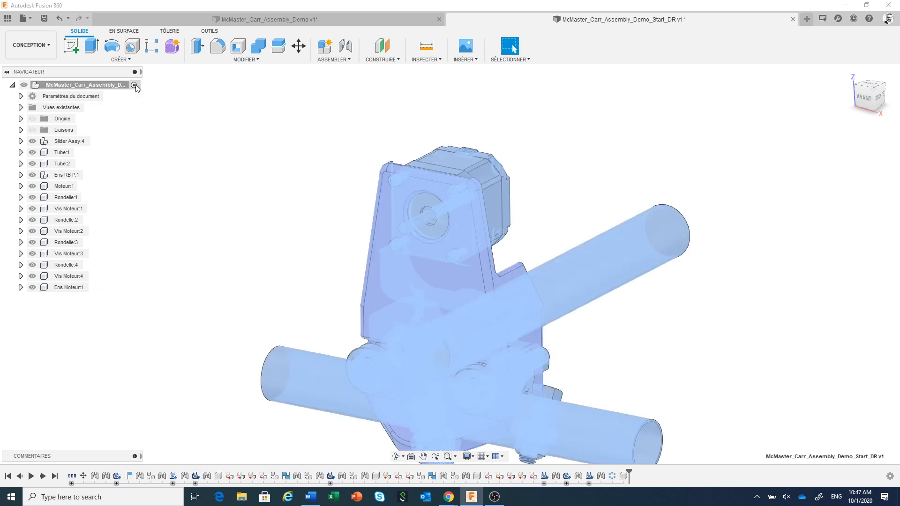
{"action": "left_click", "coordinate": [66, 186]}
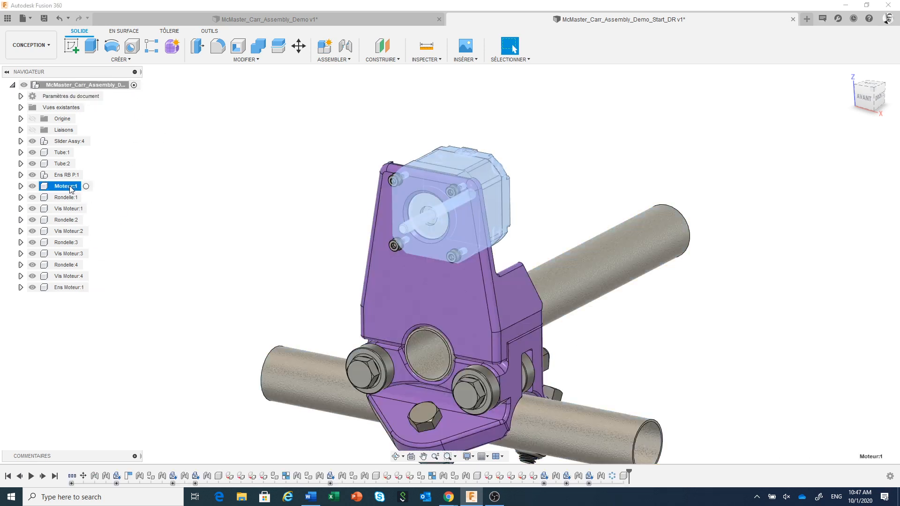
{"action": "left_click", "coordinate": [65, 277], "text": "shift"}
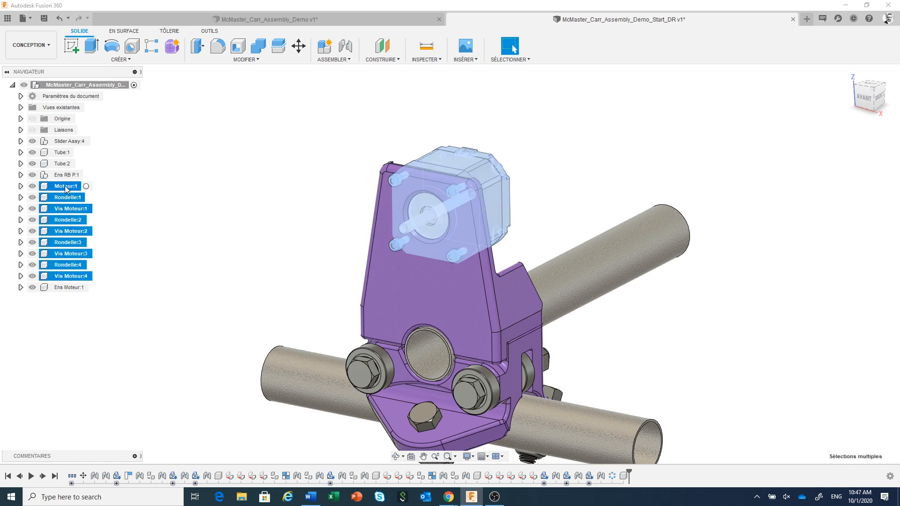
{"action": "left_click_drag", "start_coordinate": [65, 186], "coordinate": [62, 288]}
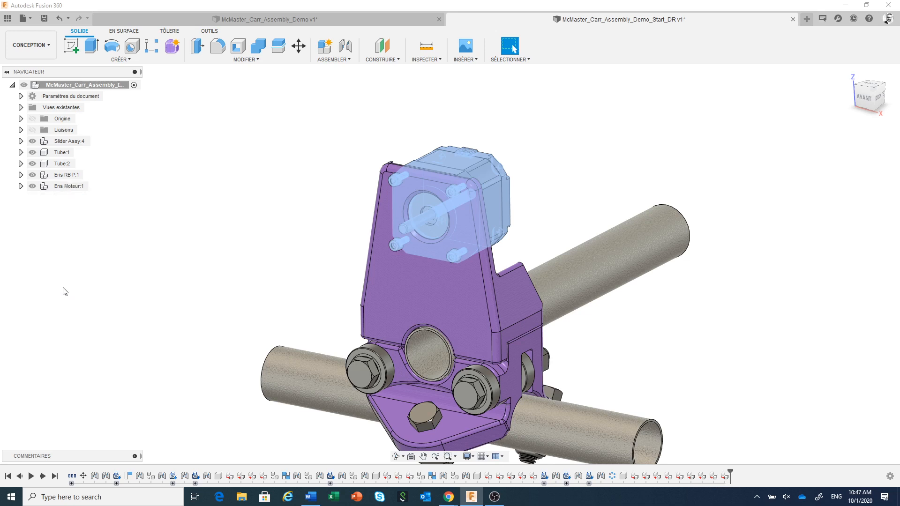
{"action": "left_click", "coordinate": [32, 186]}
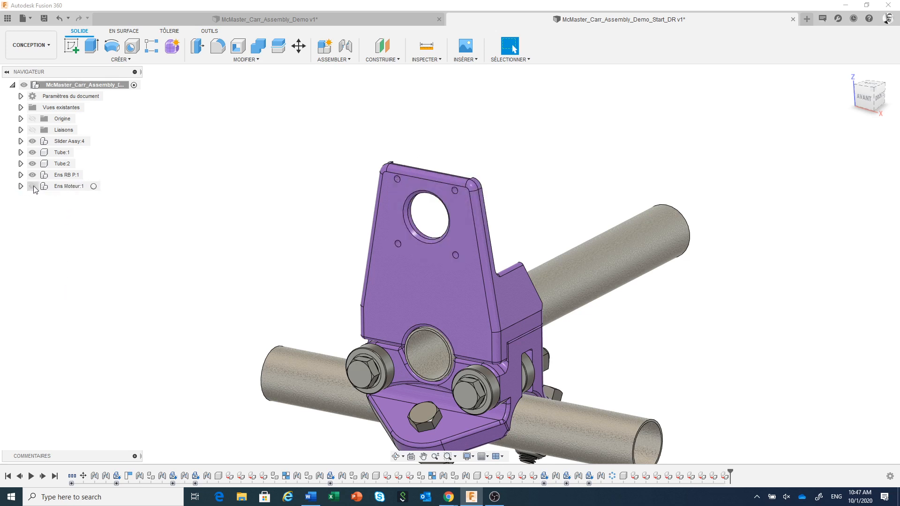
{"action": "left_click", "coordinate": [33, 186]}
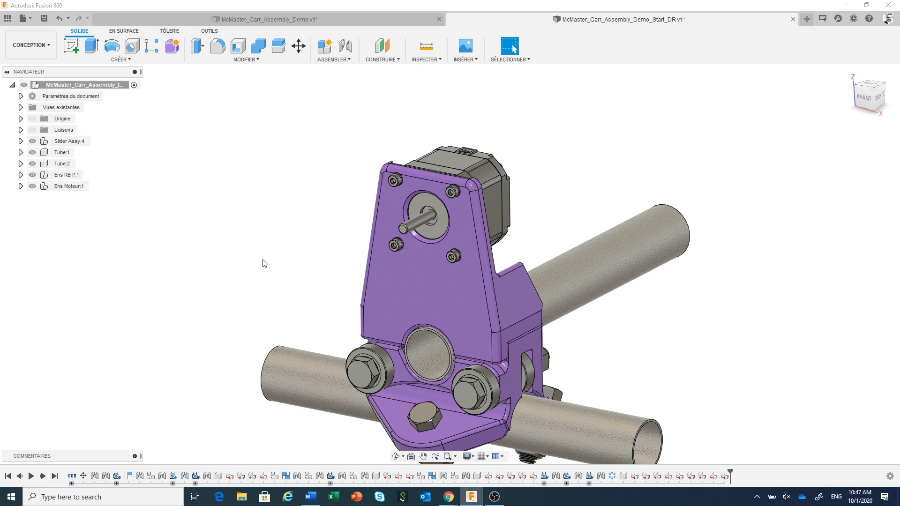
Step: Test the slider's motion by moving the purple plate along the tube, and revert the assembly to its previous position
{"action": "scroll", "coordinate": [264, 263], "scroll_direction": "down", "scroll_amount": 3}
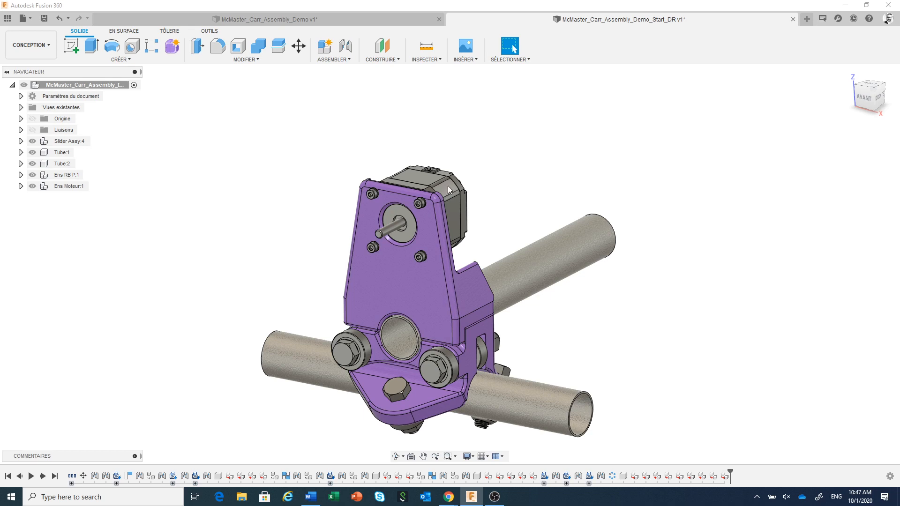
{"action": "left_click", "coordinate": [431, 240]}
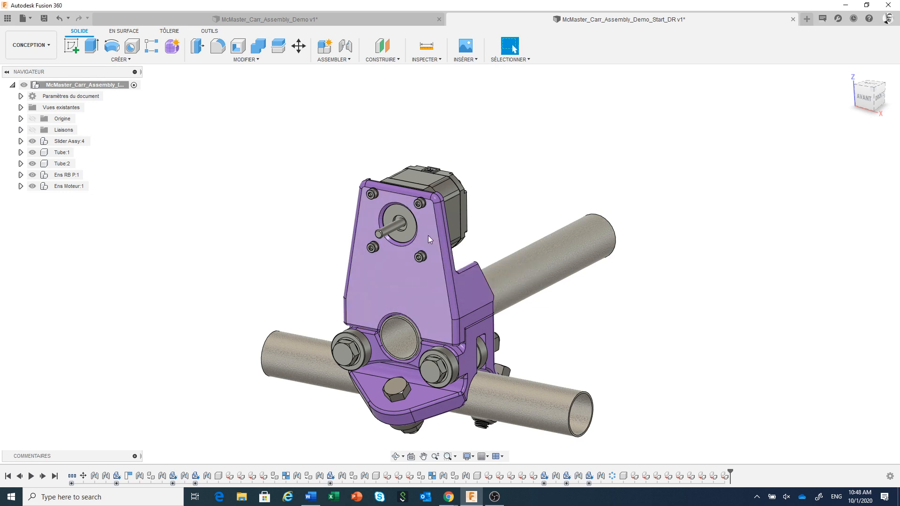
{"action": "left_click_drag", "start_coordinate": [428, 235], "coordinate": [507, 241]}
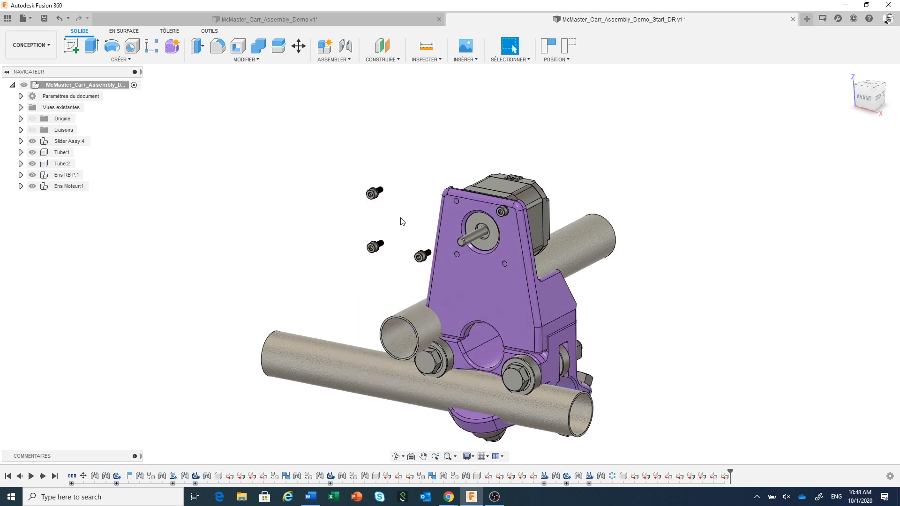
{"action": "left_click", "coordinate": [566, 46]}
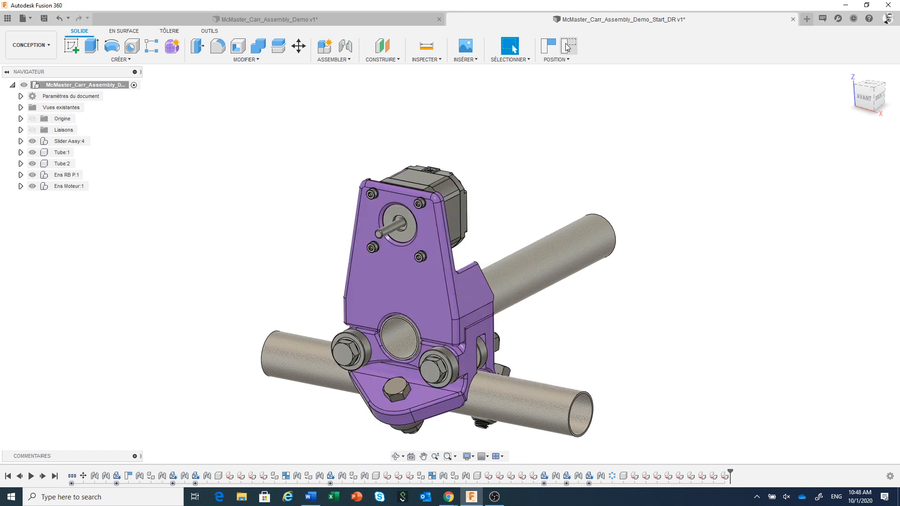
Step: Create a rigid group from Moteur:1 and the patterned screws and washers 2, 3 and 4 inside Ens Moteur
{"action": "left_click", "coordinate": [20, 186]}
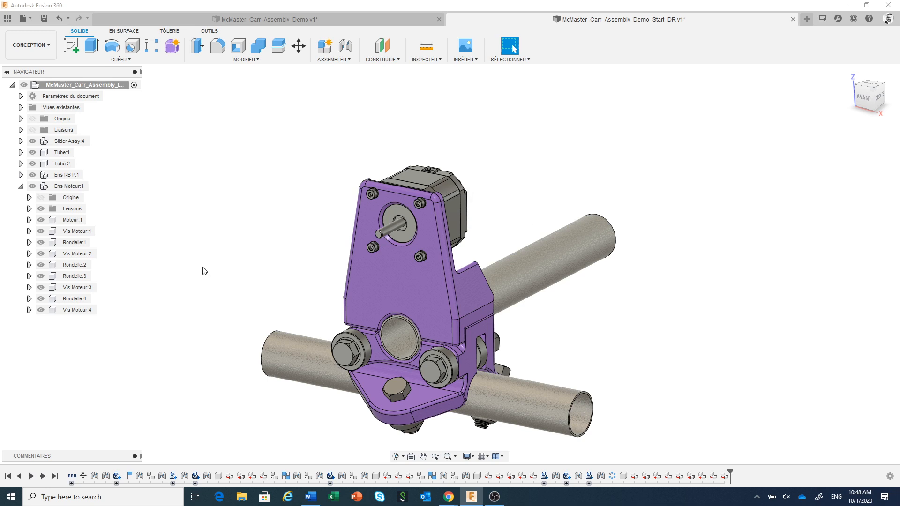
{"action": "left_click", "coordinate": [66, 221]}
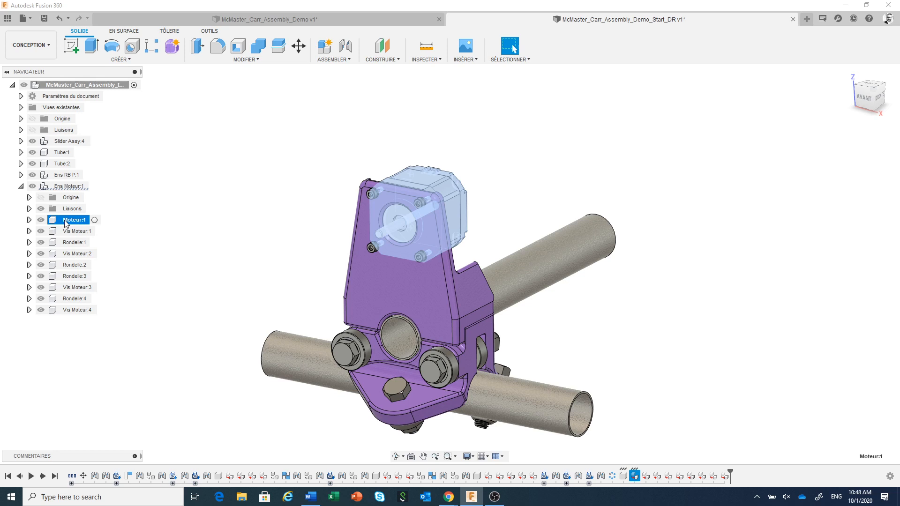
{"action": "left_click", "coordinate": [79, 256], "text": "ctrl"}
{"action": "left_click", "coordinate": [78, 266], "text": "ctrl"}
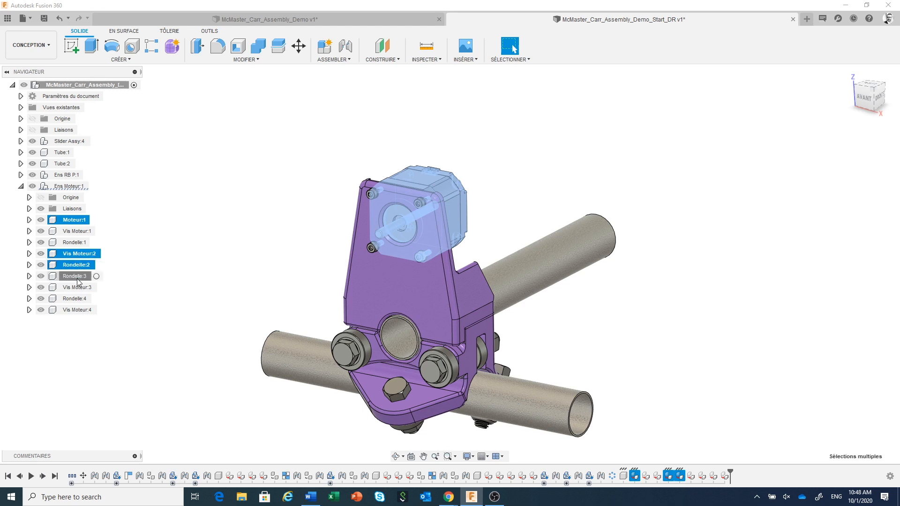
{"action": "left_click", "coordinate": [77, 278], "text": "ctrl"}
{"action": "left_click", "coordinate": [78, 287], "text": "ctrl"}
{"action": "left_click", "coordinate": [80, 300], "text": "ctrl"}
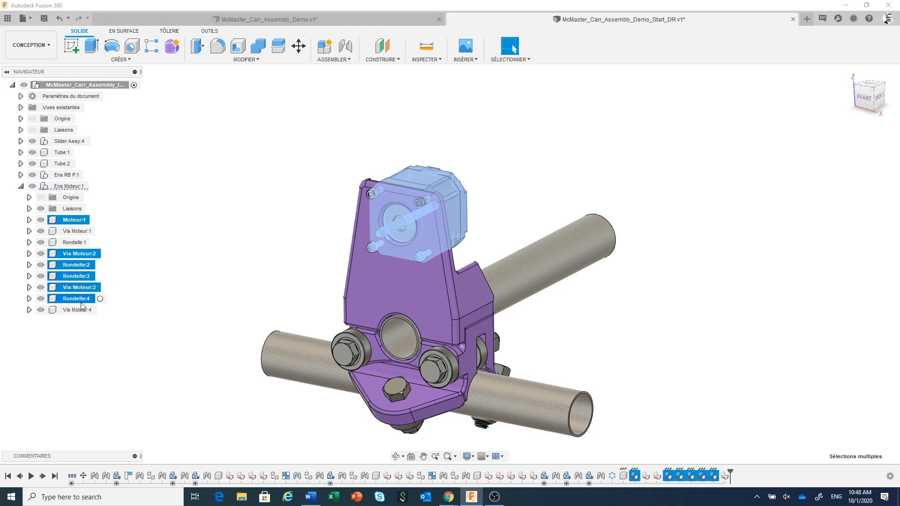
{"action": "left_click", "coordinate": [79, 310], "text": "ctrl"}
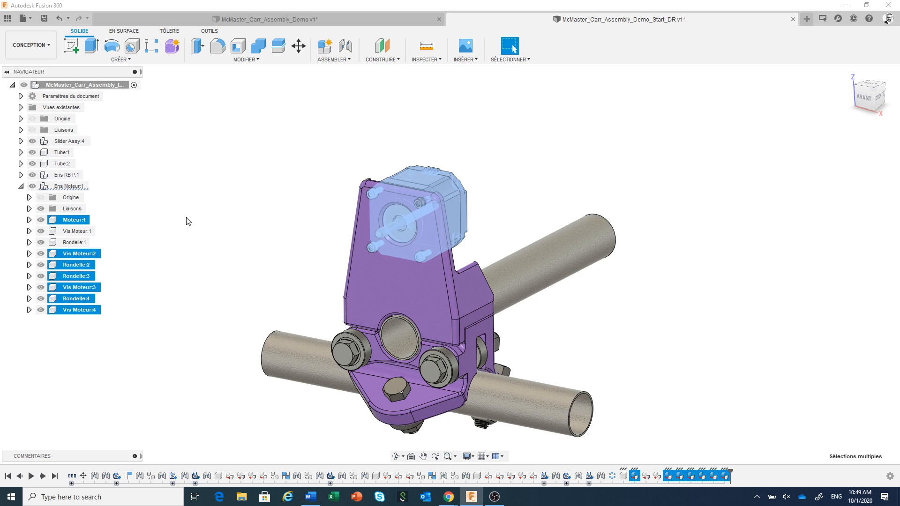
{"action": "right_click", "coordinate": [142, 228]}
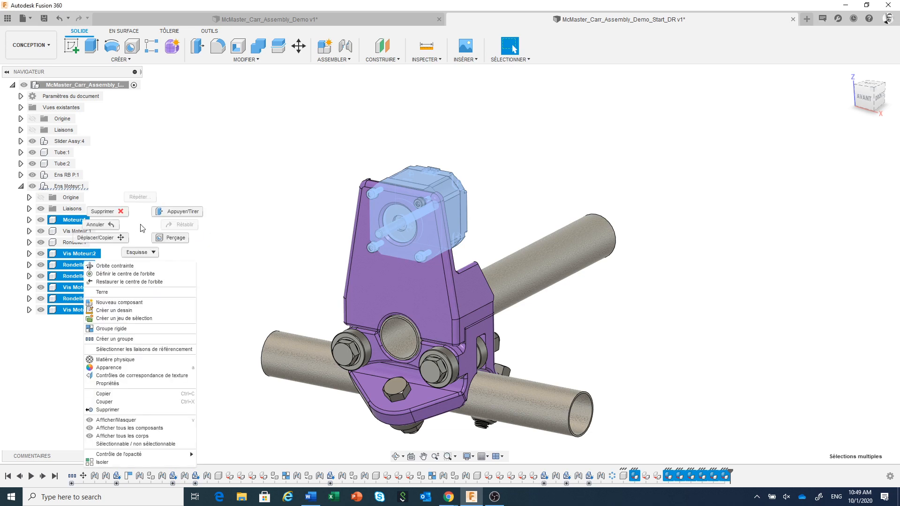
{"action": "left_click", "coordinate": [125, 329]}
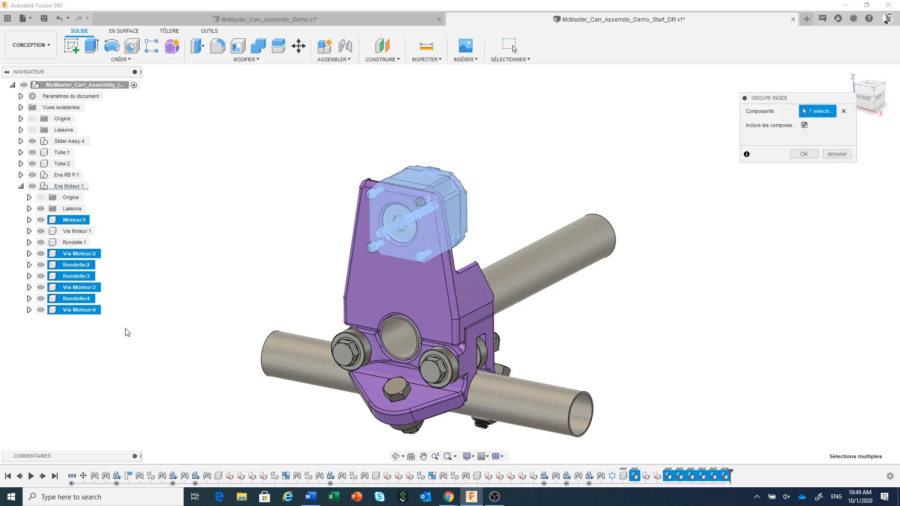
{"action": "left_click", "coordinate": [804, 154]}
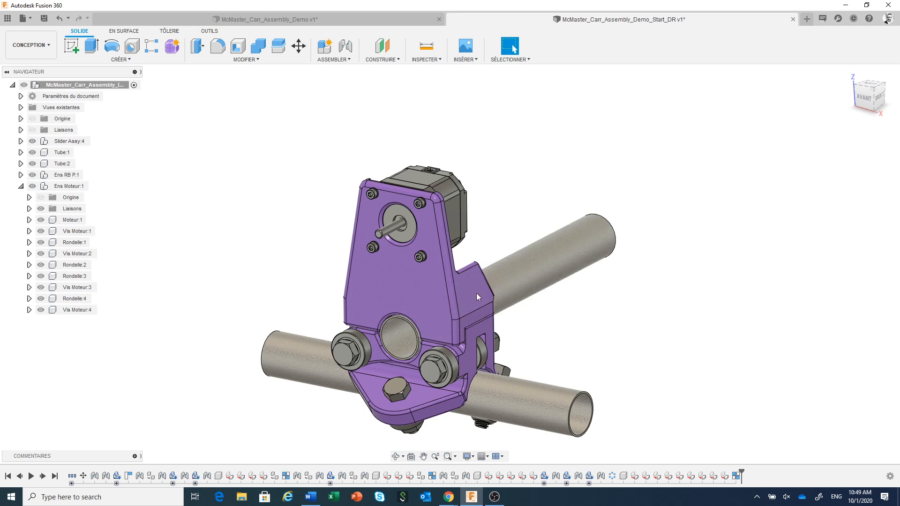
Step: Test how the purple slider moves relative to the two tubes, and revert the assembly to its previous position
{"action": "left_click_drag", "start_coordinate": [433, 278], "coordinate": [542, 286]}
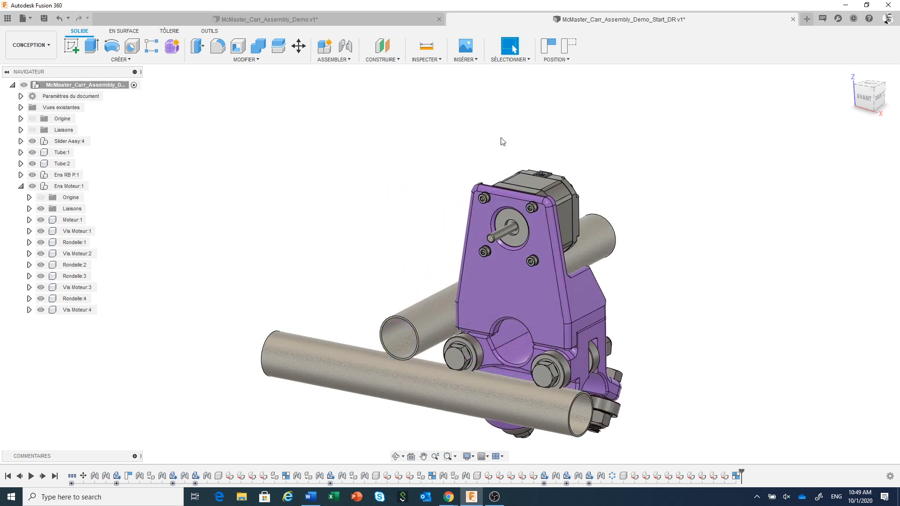
{"action": "left_click", "coordinate": [570, 46]}
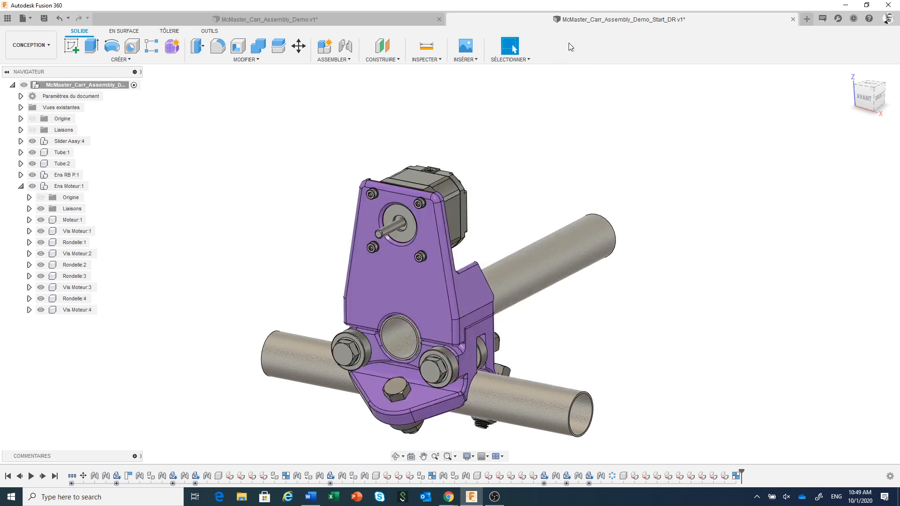
{"action": "left_click", "coordinate": [559, 258]}
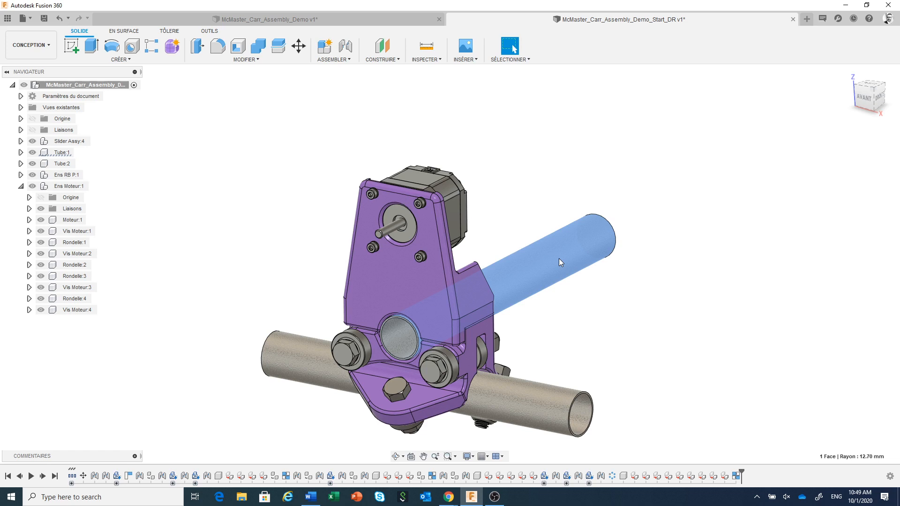
{"action": "left_click", "coordinate": [417, 273], "text": "ctrl"}
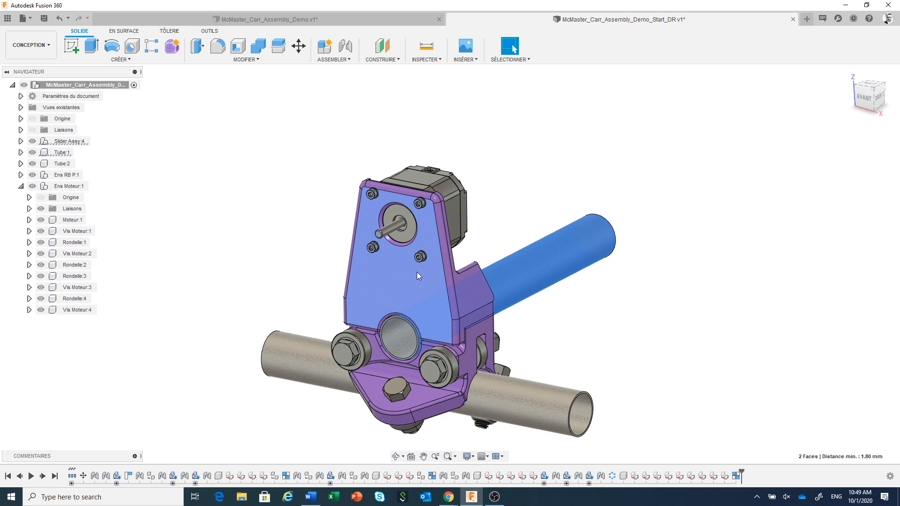
{"action": "right_click", "coordinate": [418, 272]}
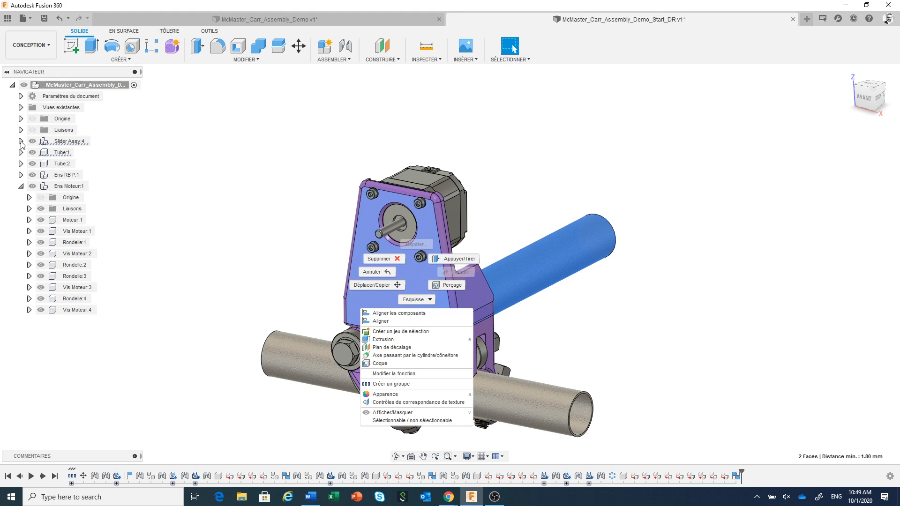
{"action": "key", "text": "Escape"}
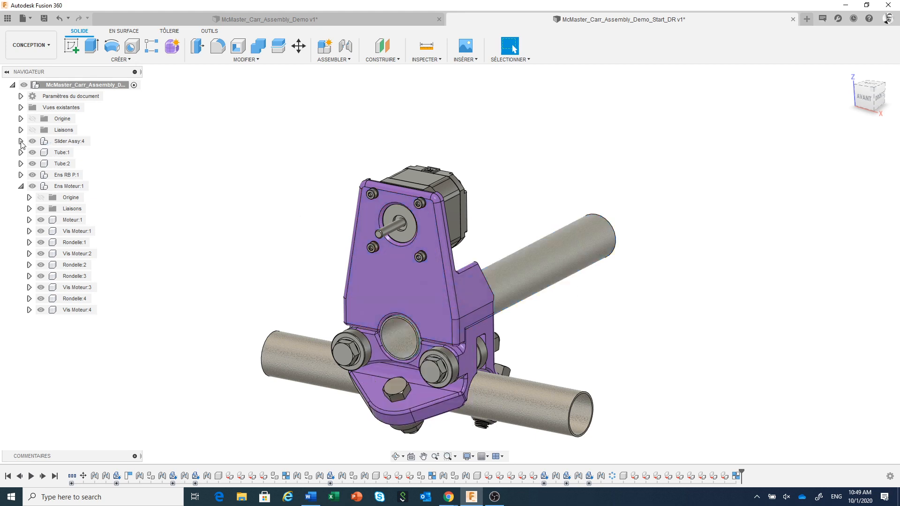
Step: Create a rigid group from top part:1 and Tube:1, test it by moving the purple plate, and revert the position
{"action": "left_click", "coordinate": [21, 141]}
{"action": "left_click", "coordinate": [413, 284]}
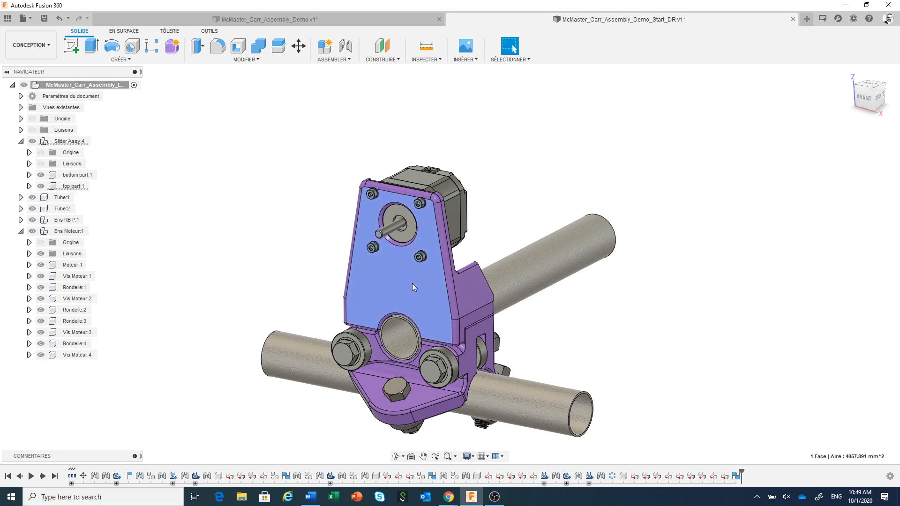
{"action": "right_click", "coordinate": [412, 283]}
{"action": "left_click", "coordinate": [418, 421]}
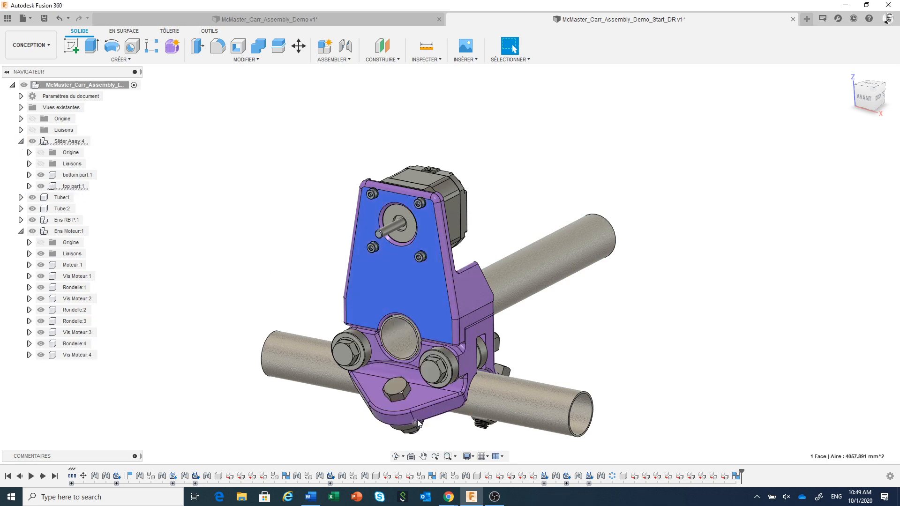
{"action": "left_click", "coordinate": [74, 186]}
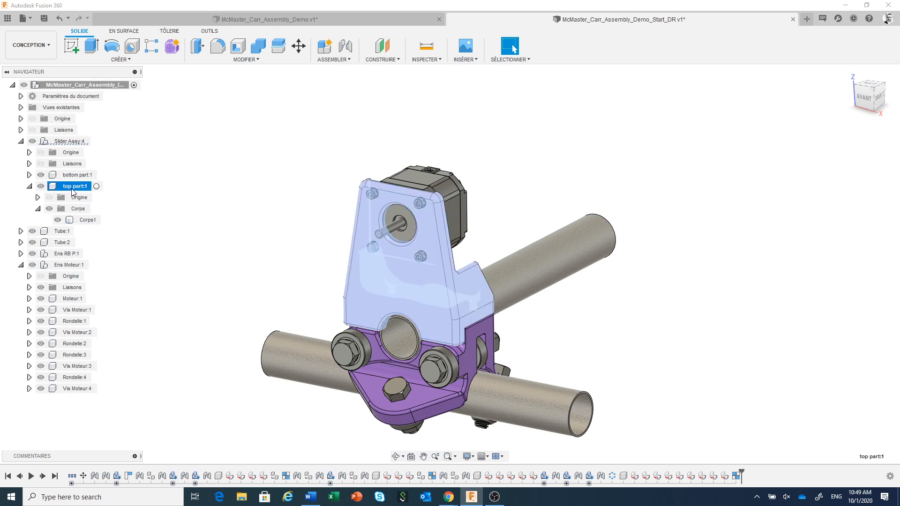
{"action": "left_click", "coordinate": [58, 232], "text": "ctrl"}
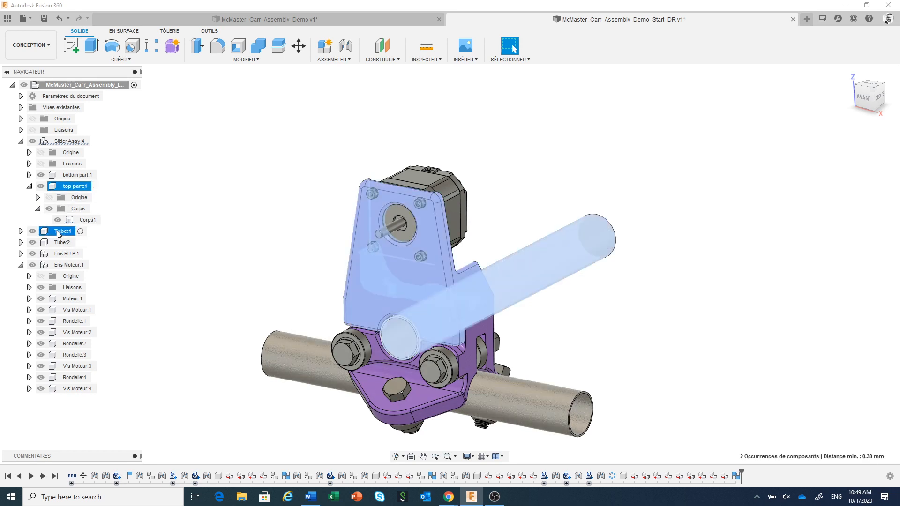
{"action": "right_click", "coordinate": [58, 235]}
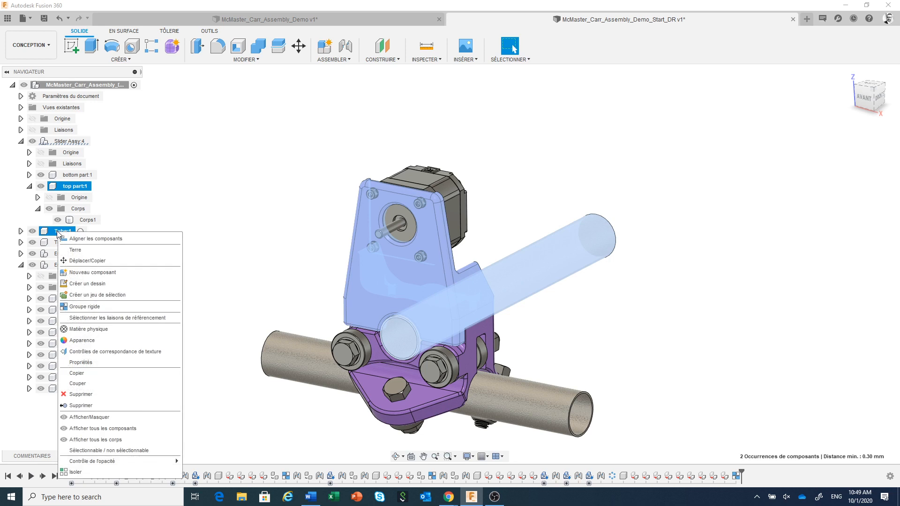
{"action": "left_click", "coordinate": [90, 307]}
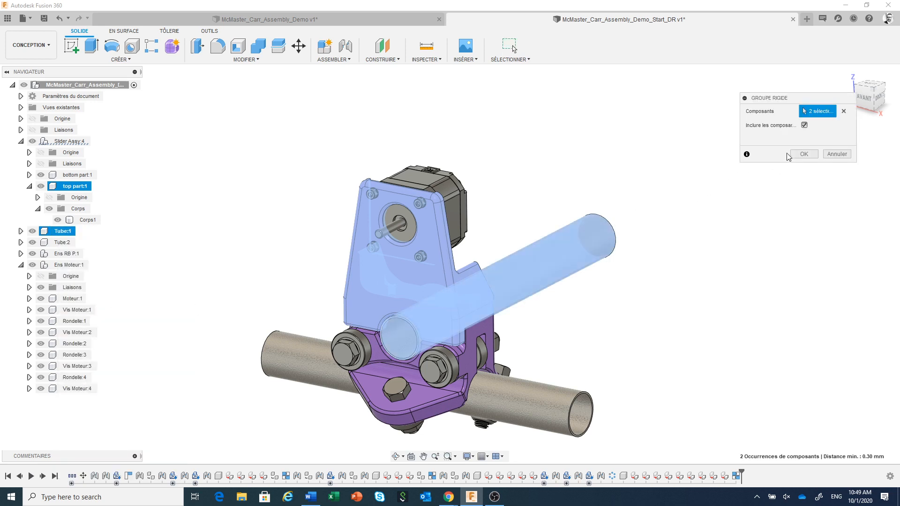
{"action": "left_click", "coordinate": [803, 156]}
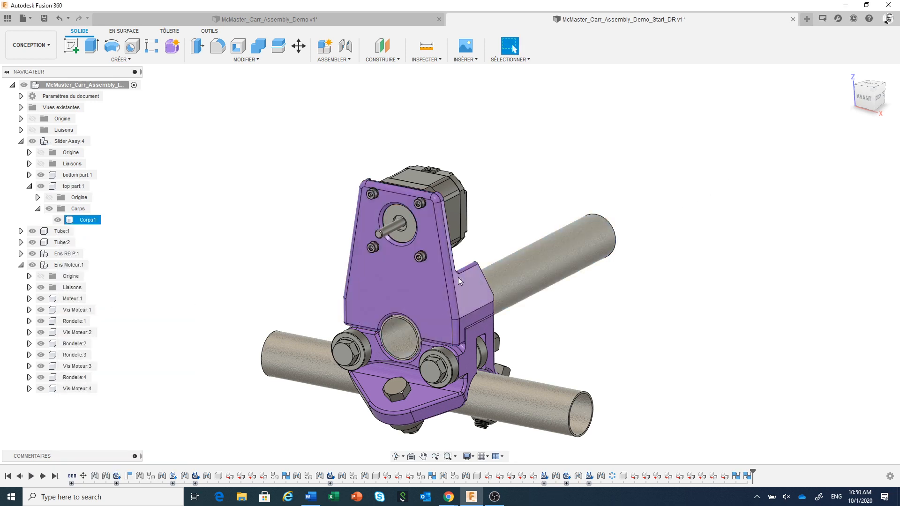
{"action": "left_click_drag", "start_coordinate": [423, 283], "coordinate": [425, 272]}
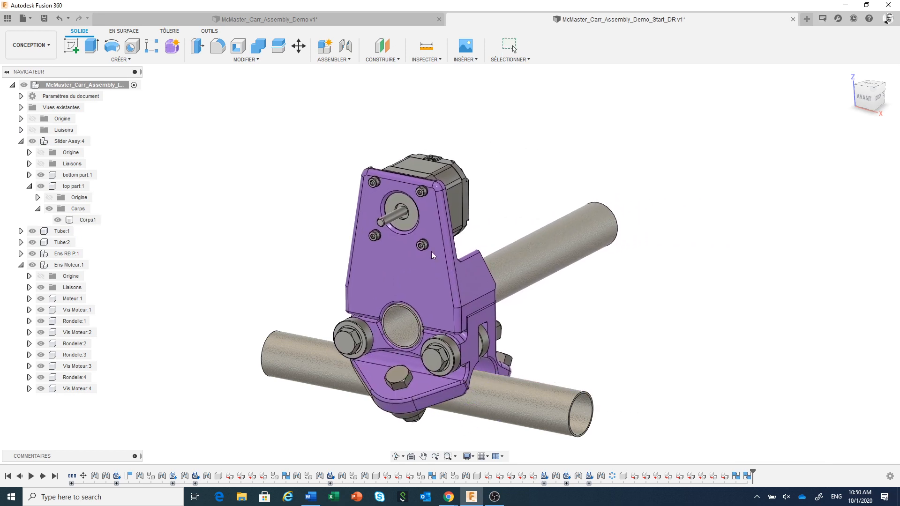
{"action": "left_click", "coordinate": [573, 46]}
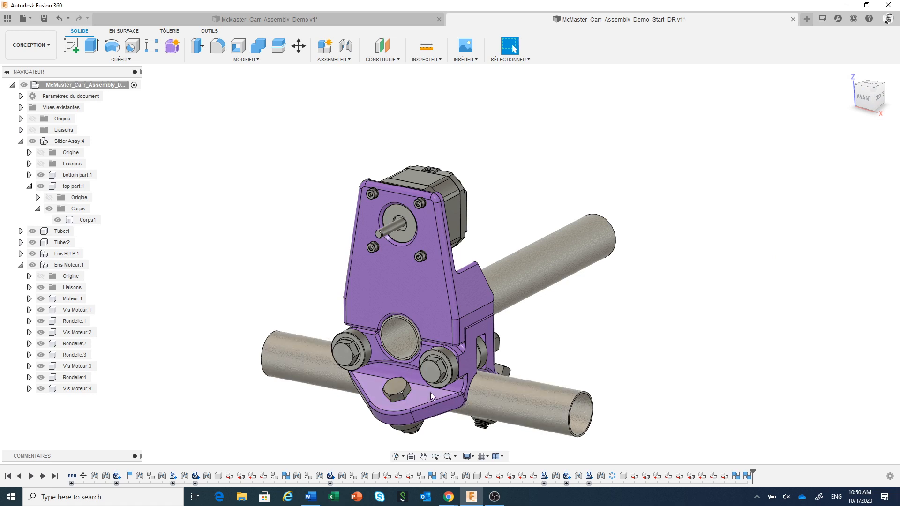
Step: Create an as-built slider joint between Tube:2 and bottom part:1, with its origin snapped on the tube and sliding along the Z axis
{"action": "left_click", "coordinate": [868, 100]}
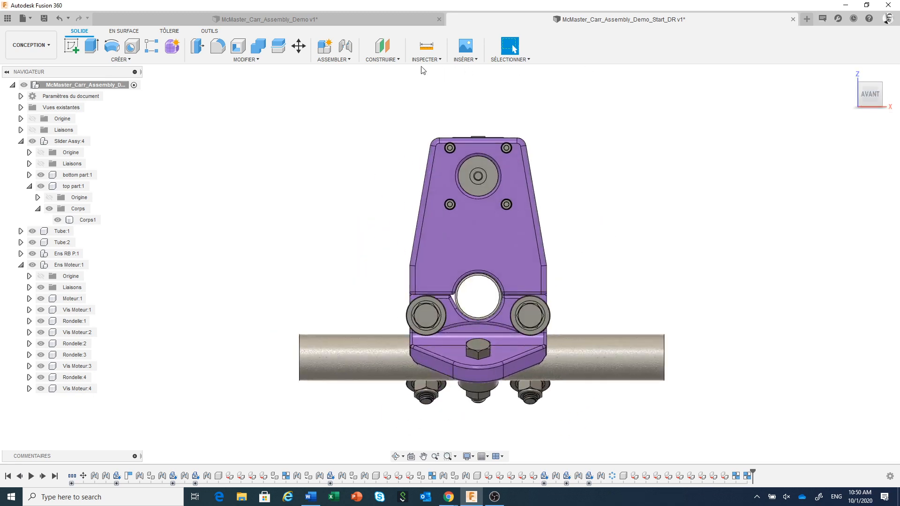
{"action": "left_click", "coordinate": [347, 59]}
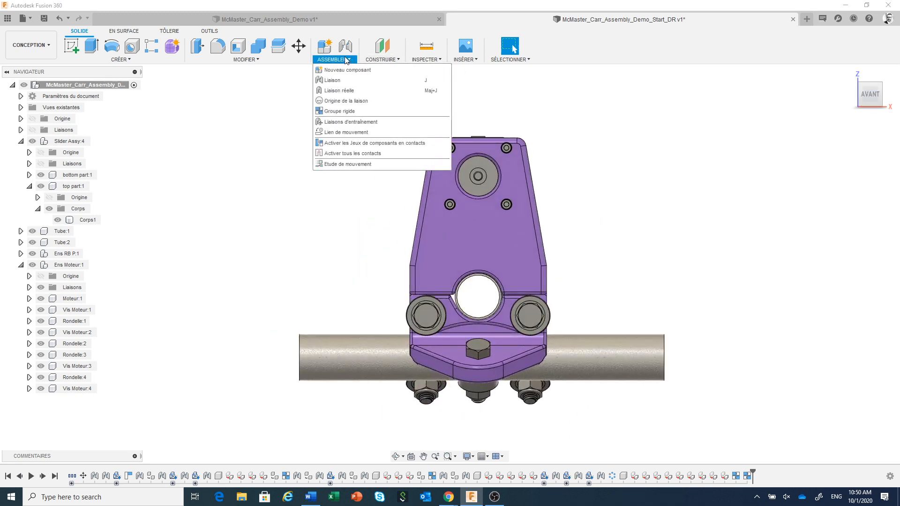
{"action": "left_click", "coordinate": [353, 91]}
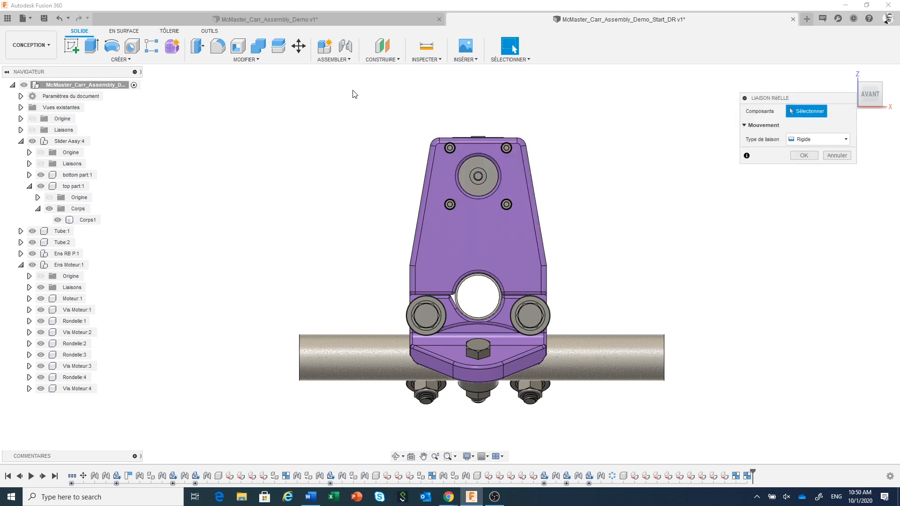
{"action": "left_click", "coordinate": [622, 355]}
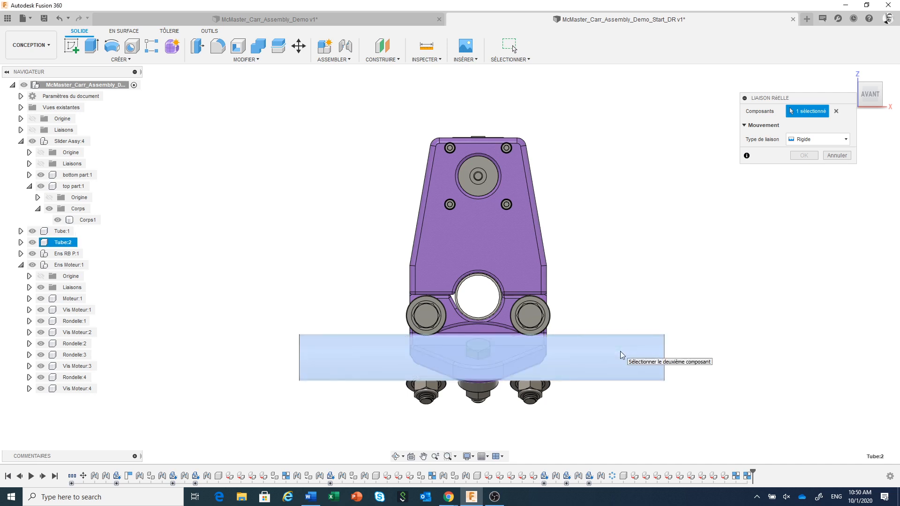
{"action": "left_click", "coordinate": [514, 361]}
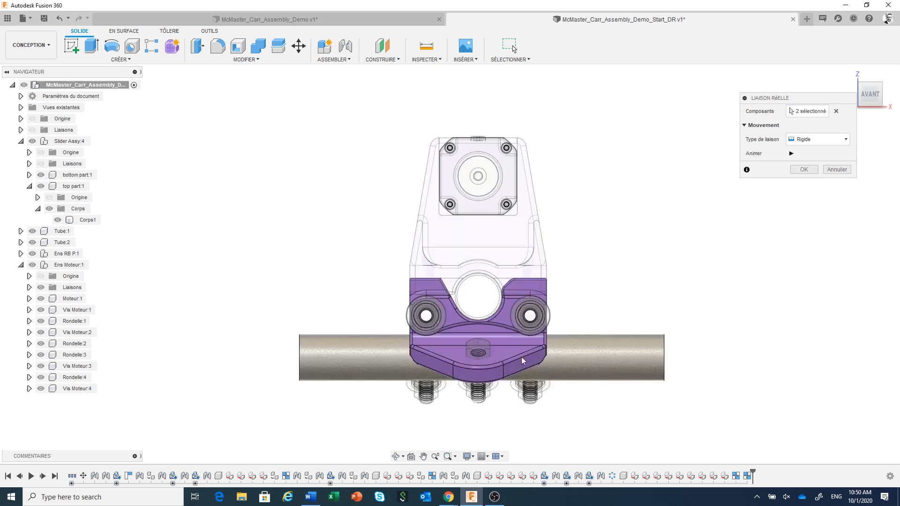
{"action": "left_click_drag", "start_coordinate": [803, 102], "coordinate": [695, 90]}
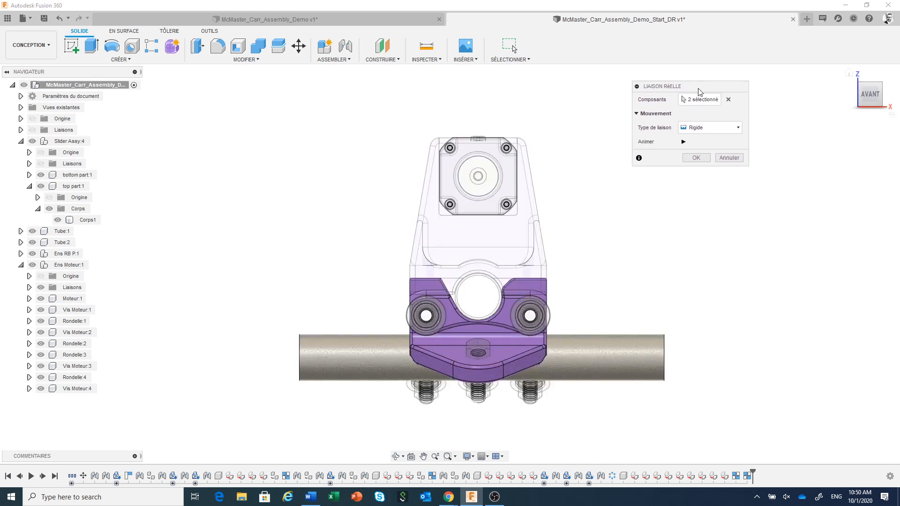
{"action": "left_click", "coordinate": [735, 131]}
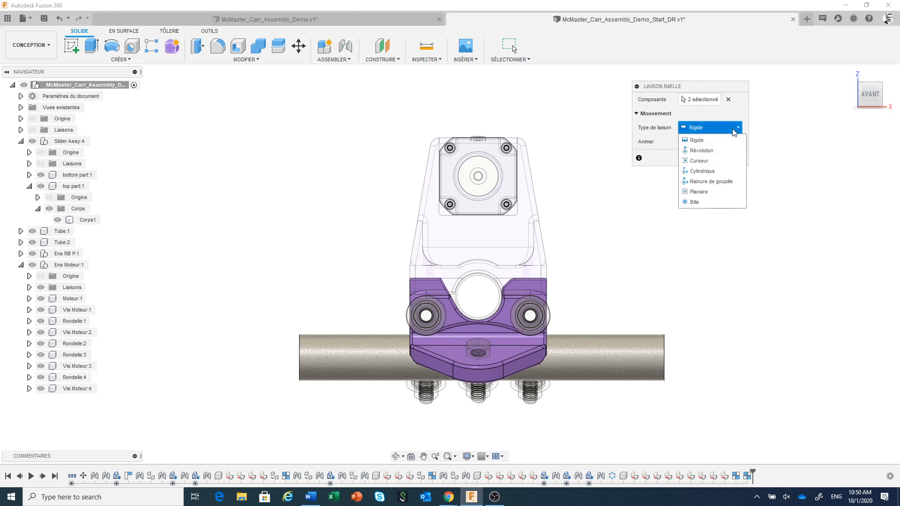
{"action": "left_click", "coordinate": [713, 162]}
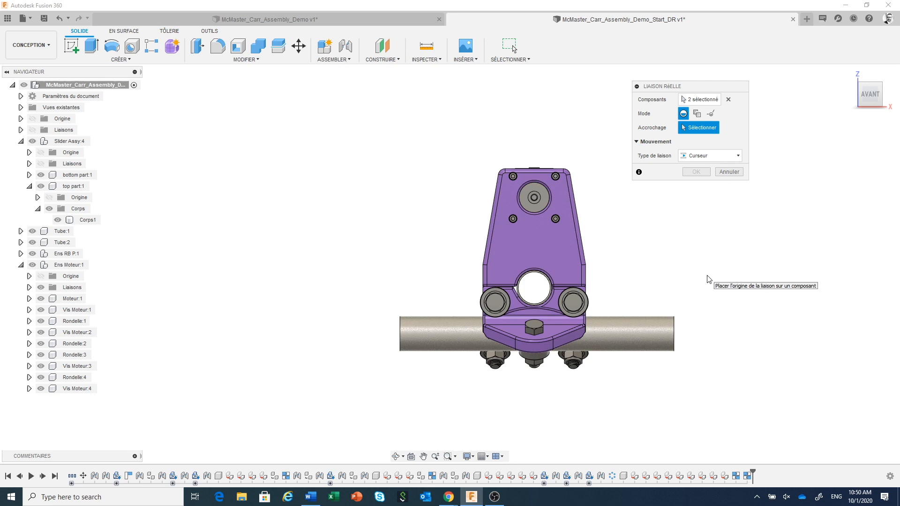
{"action": "middle_click_drag", "start_coordinate": [706, 276], "coordinate": [701, 207], "text": "shift"}
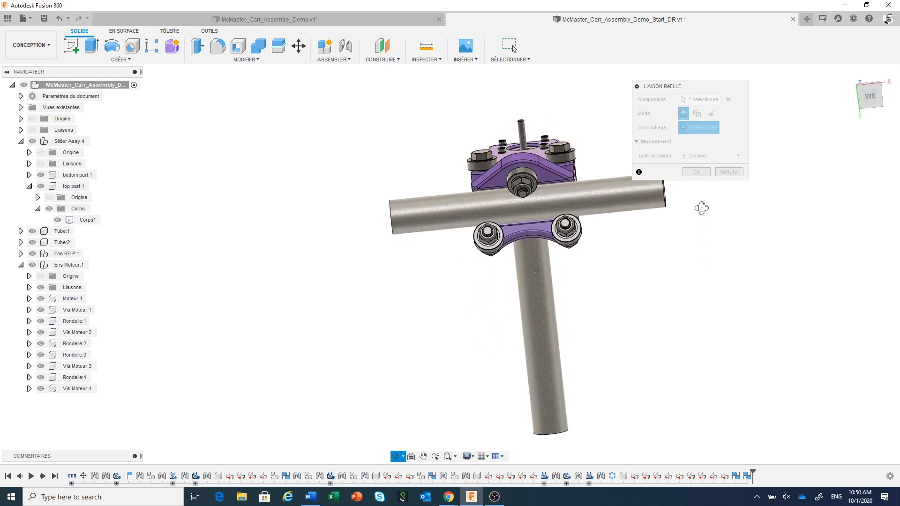
{"action": "left_click", "coordinate": [533, 216]}
{"action": "middle_click_drag", "start_coordinate": [453, 299], "coordinate": [396, 297]}
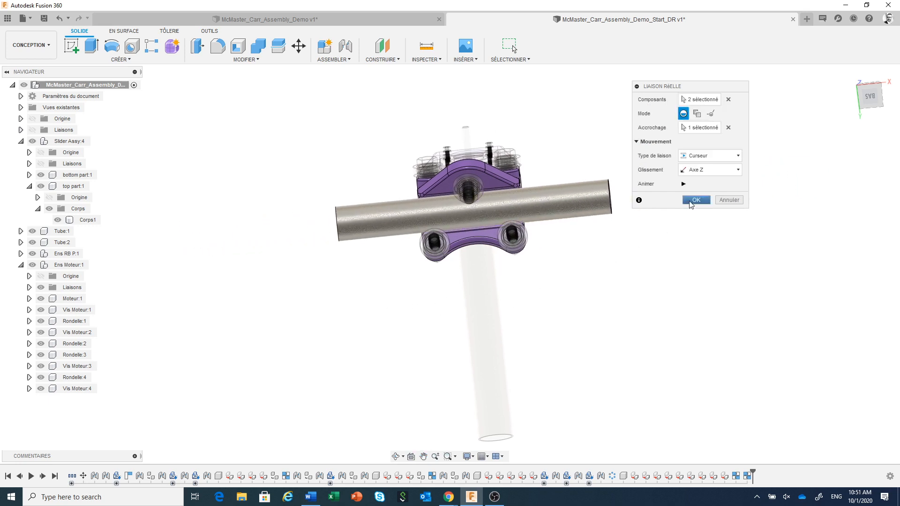
{"action": "left_click", "coordinate": [691, 204]}
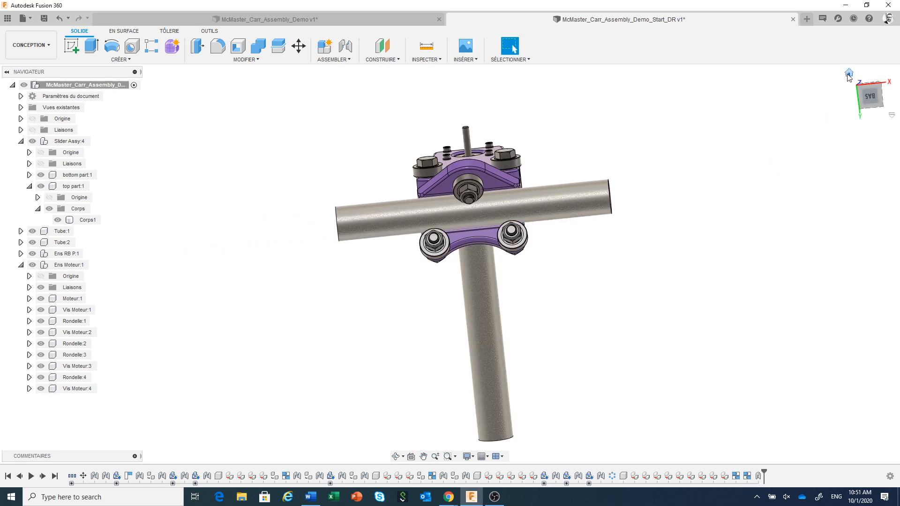
Step: Animate the model through the slider joint between Tube:2 and the bottom part, and end the animation
{"action": "left_click", "coordinate": [849, 74]}
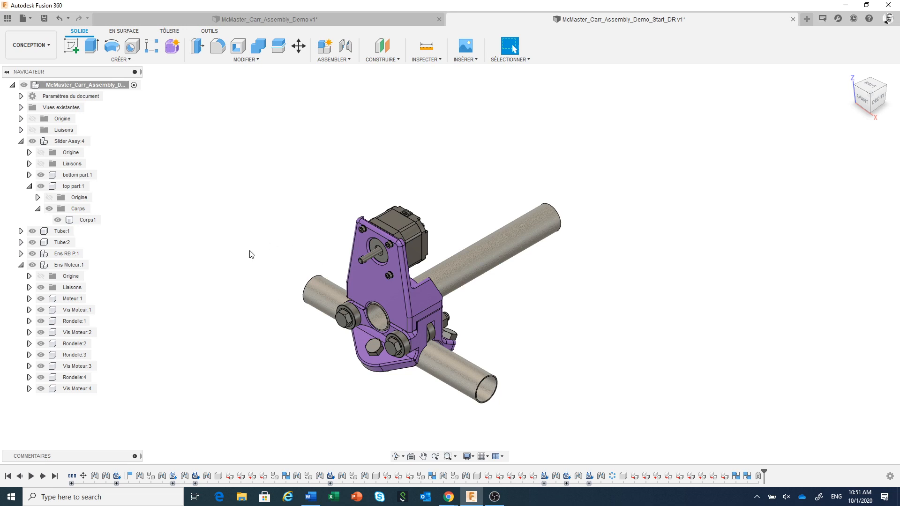
{"action": "left_click", "coordinate": [21, 130]}
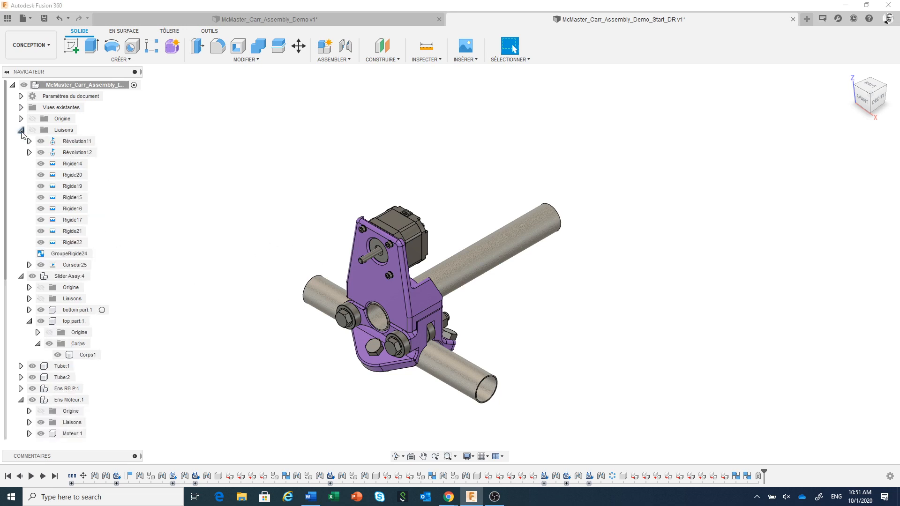
{"action": "right_click", "coordinate": [73, 265]}
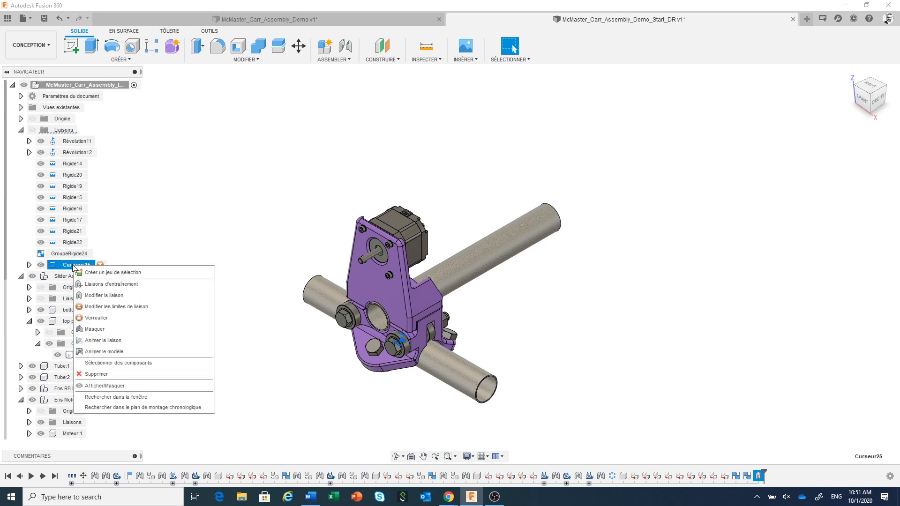
{"action": "left_click", "coordinate": [107, 353]}
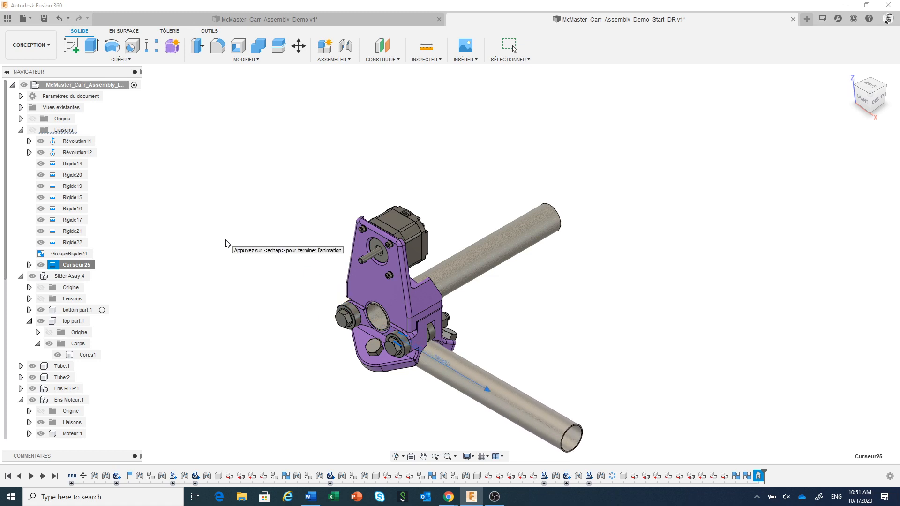
{"action": "key", "text": "Escape"}
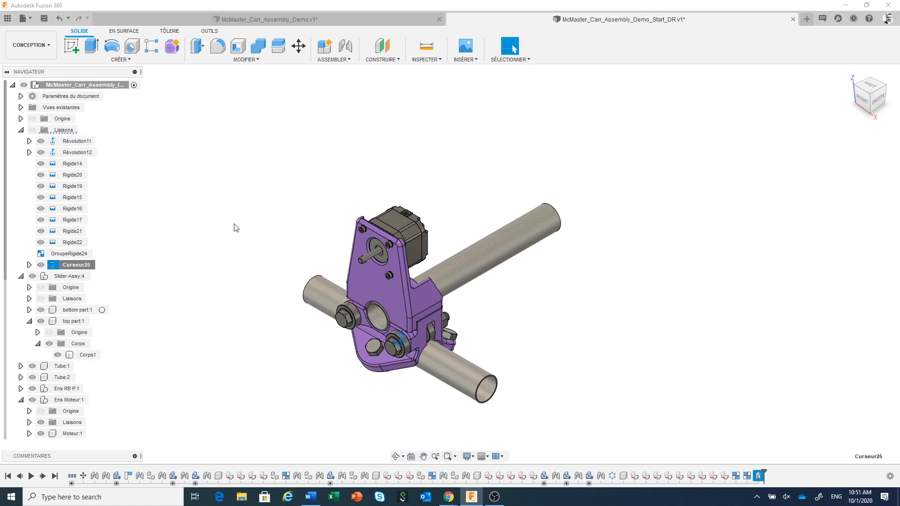